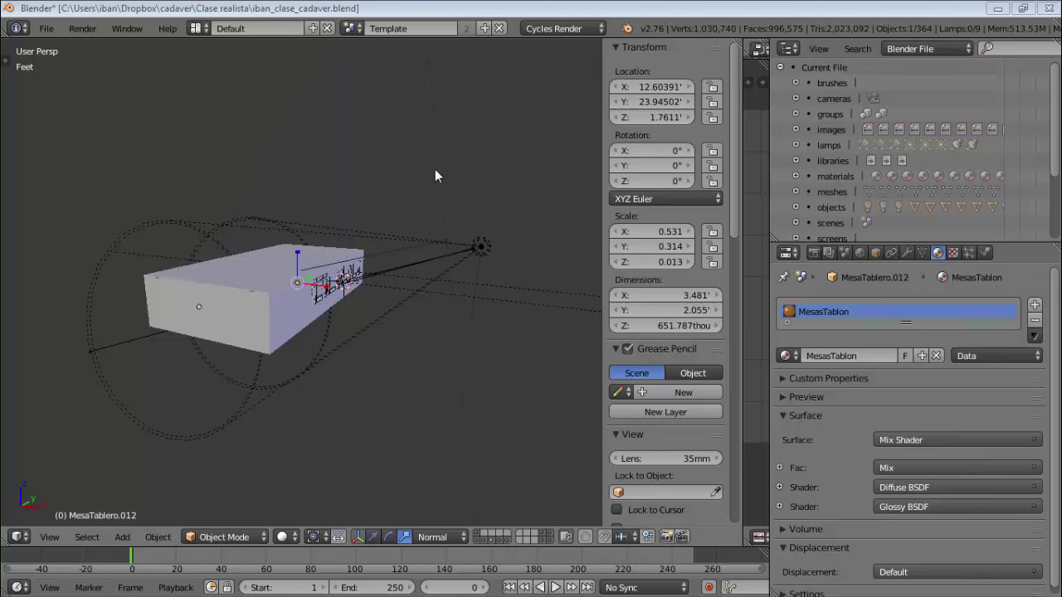
Step: Orbit around the desk and classroom, then look through the scene camera
middle_drag(210, 276, 280, 277)
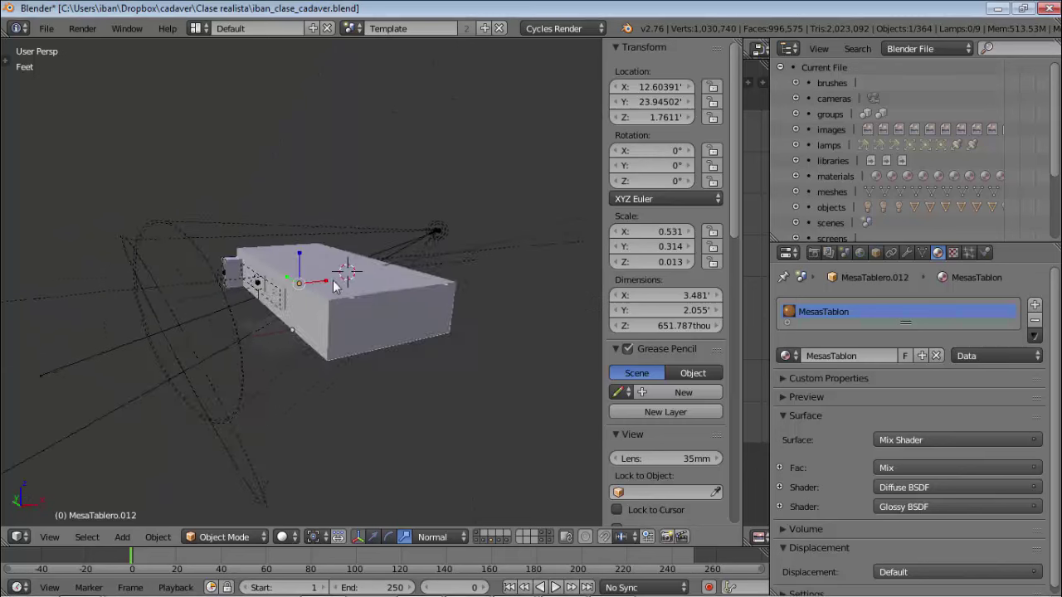
key(KP_0)
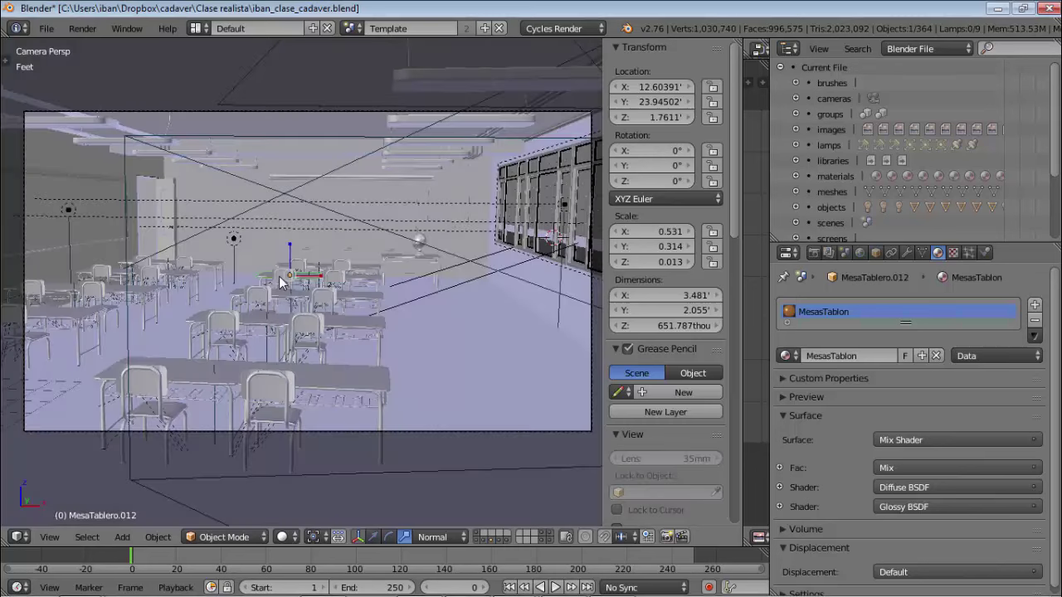
scroll(282, 257, down, 2)
scroll(309, 241, down, 3)
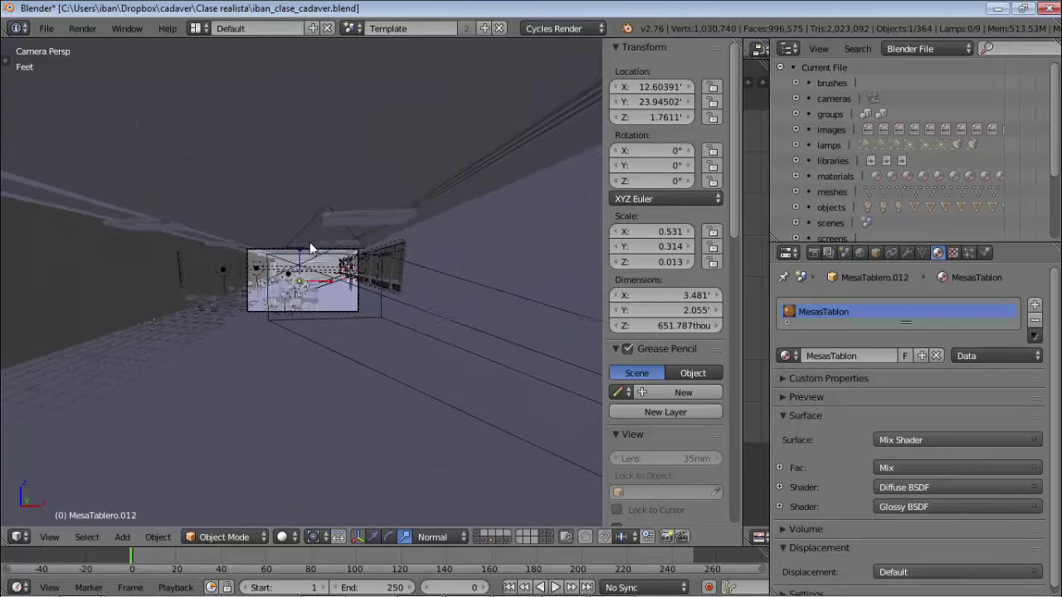
scroll(309, 242, up, 5)
middle_drag(314, 260, 300, 264)
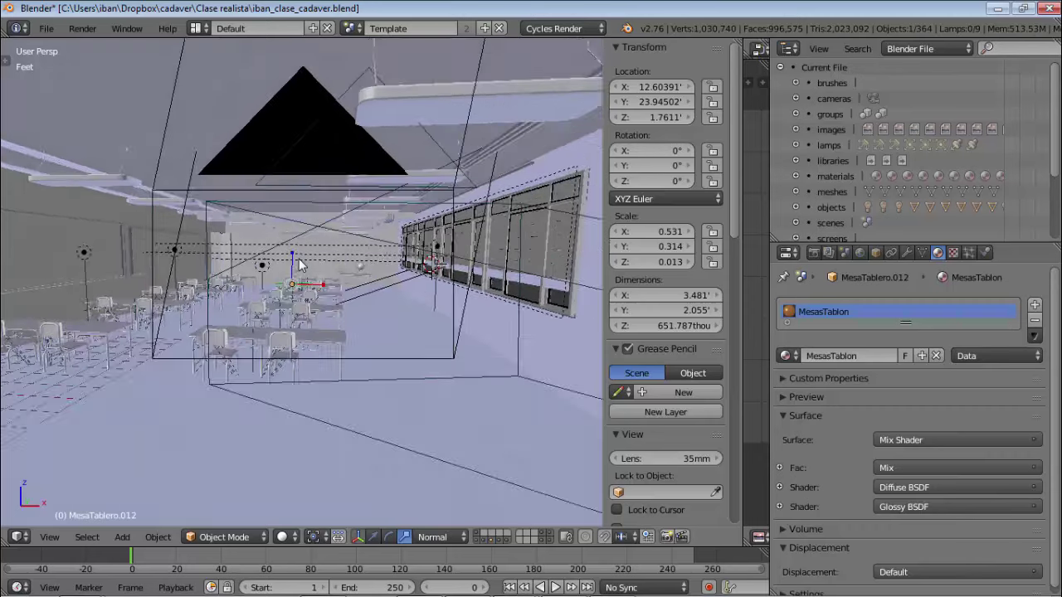
key(KP_0)
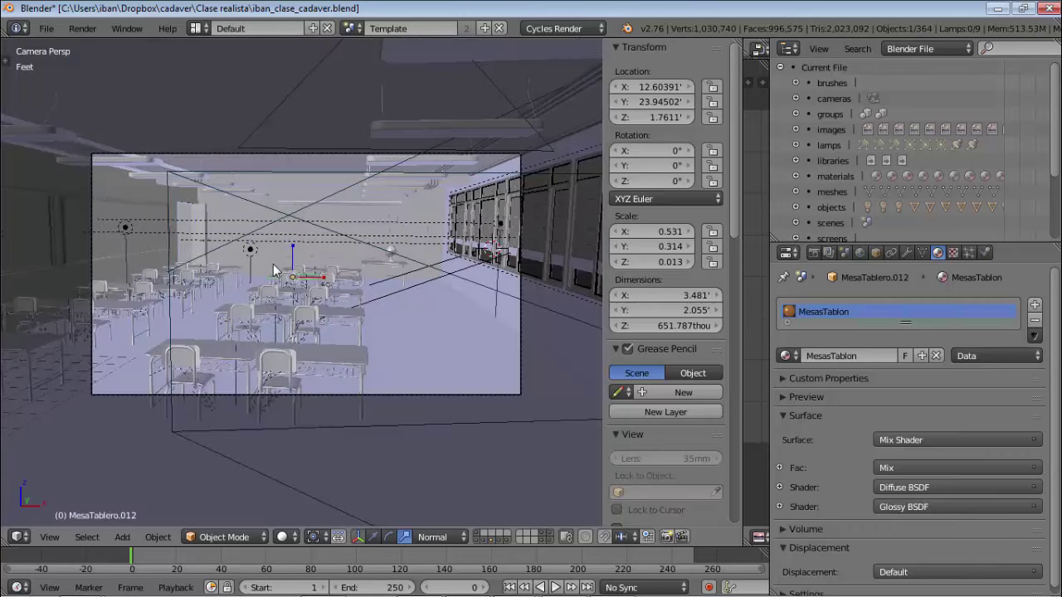
Step: Draw a render region around the camera frame with Ctrl+B, then orbit back out
key(ctrl+b)
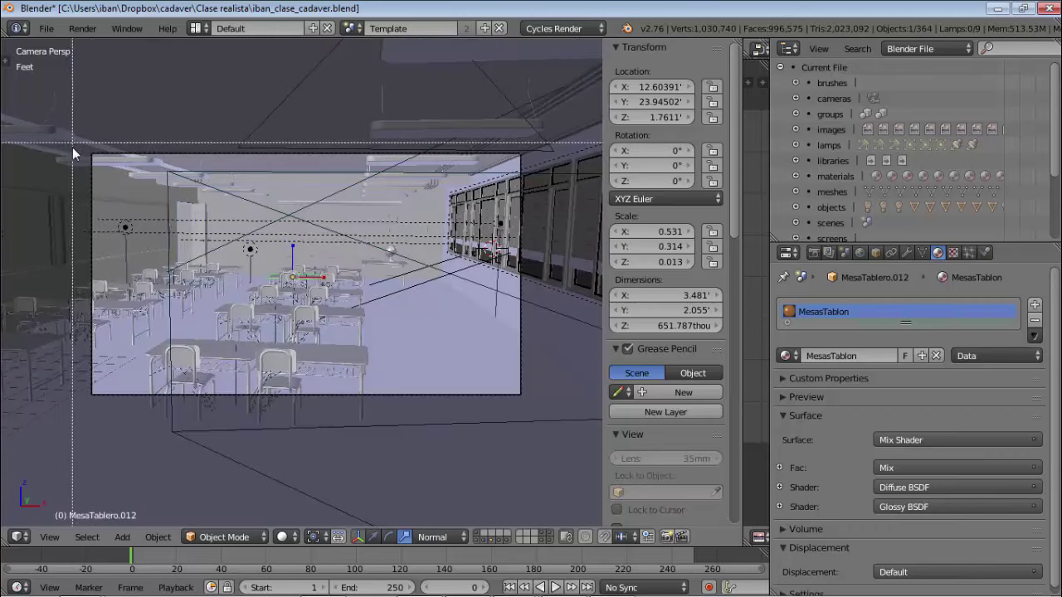
drag(80, 150, 528, 388)
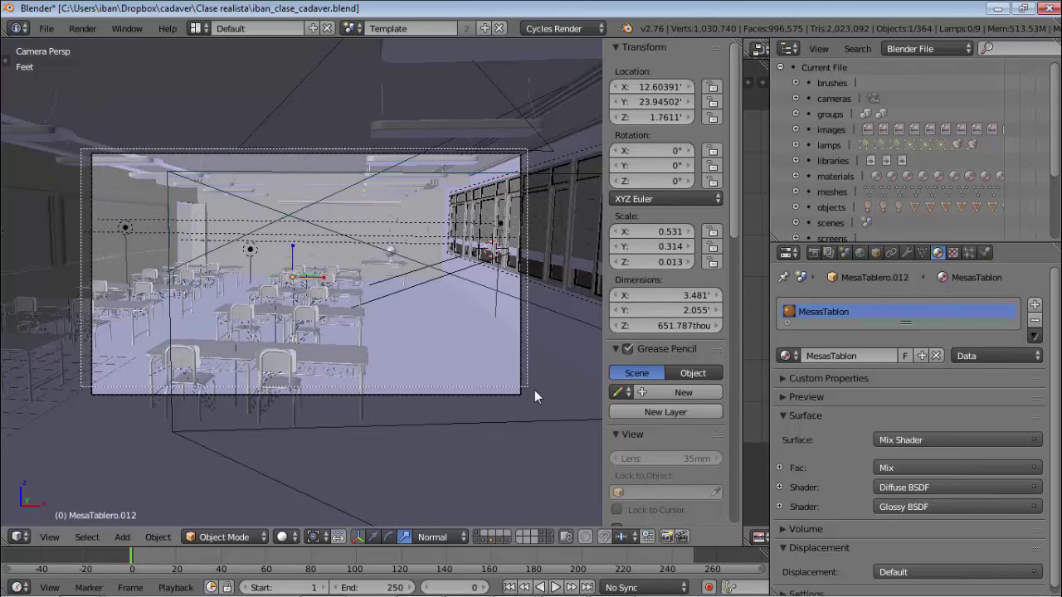
key(shift+z)
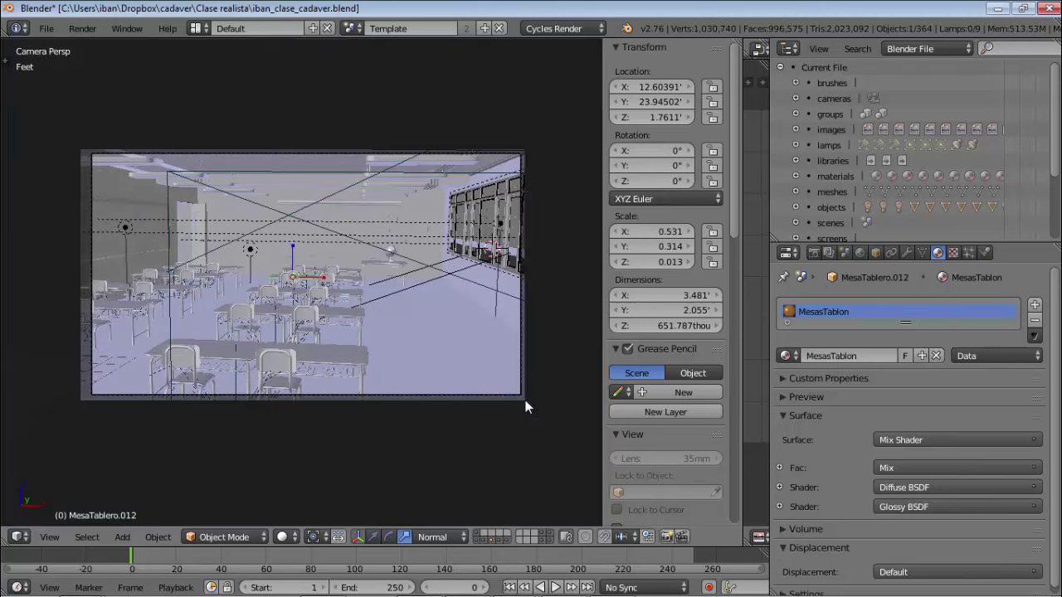
mouse_move(164, 264)
middle_down()
mouse_move(215, 304)
mouse_move(271, 260)
mouse_move(308, 263)
middle_up()
Step: Orbit down over the desks, selecting the spot lamp and then desk MesaTablero.011
mouse_move(298, 340)
middle_down()
mouse_move(350, 332)
mouse_move(315, 361)
middle_up()
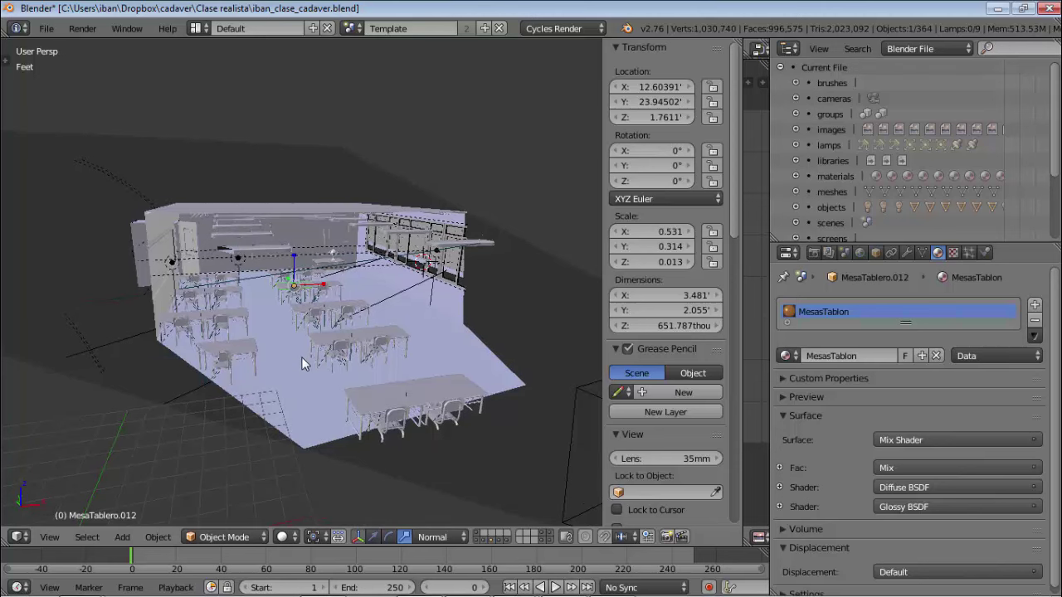
scroll(301, 365, up, 3)
scroll(302, 378, up, 3)
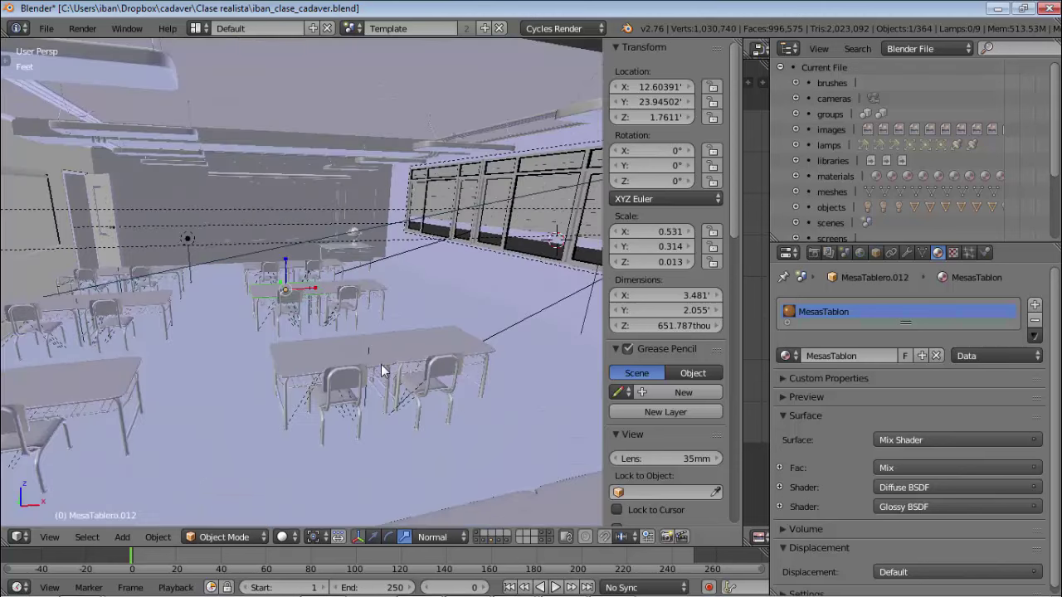
mouse_move(374, 370)
middle_down()
mouse_move(334, 394)
mouse_move(363, 284)
mouse_move(342, 417)
mouse_move(350, 390)
middle_up()
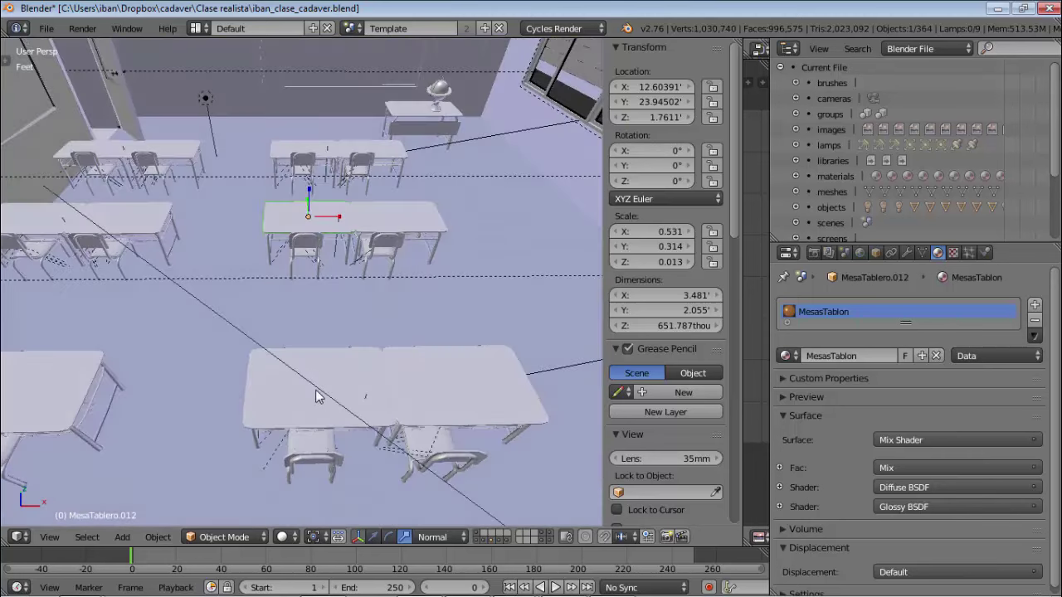
right_click(315, 397)
right_click(349, 397)
mouse_move(357, 387)
middle_down()
mouse_move(356, 377)
mouse_move(341, 384)
mouse_move(402, 396)
middle_up()
Step: Move the right-hand desk along Y to 17.00292' and frame it in the view
right_click(402, 389)
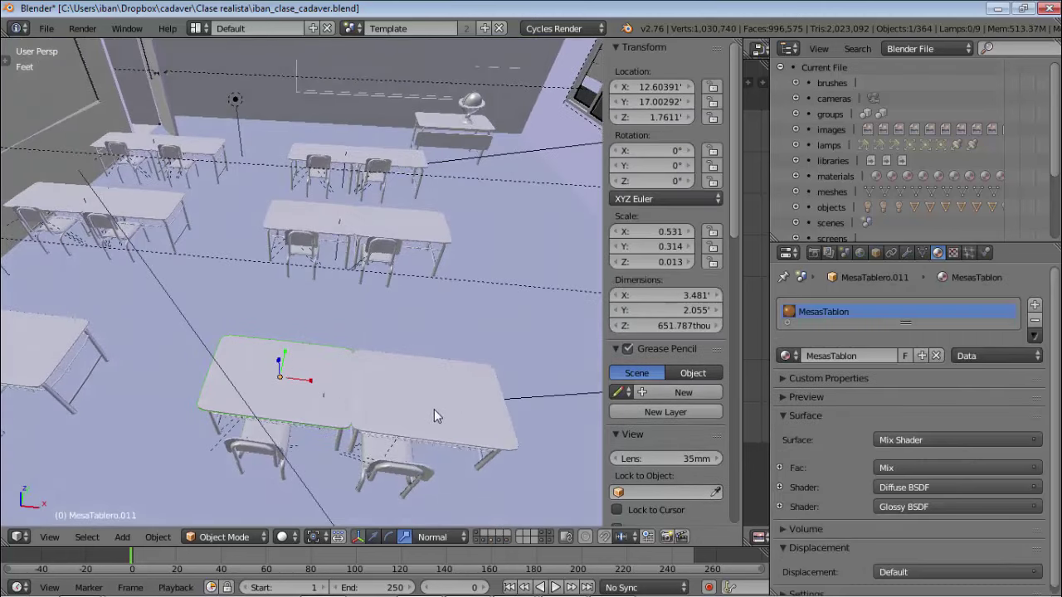
key(g)
key(y)
click(409, 402)
middle_drag(415, 401, 416, 402)
key(KP_Decimal)
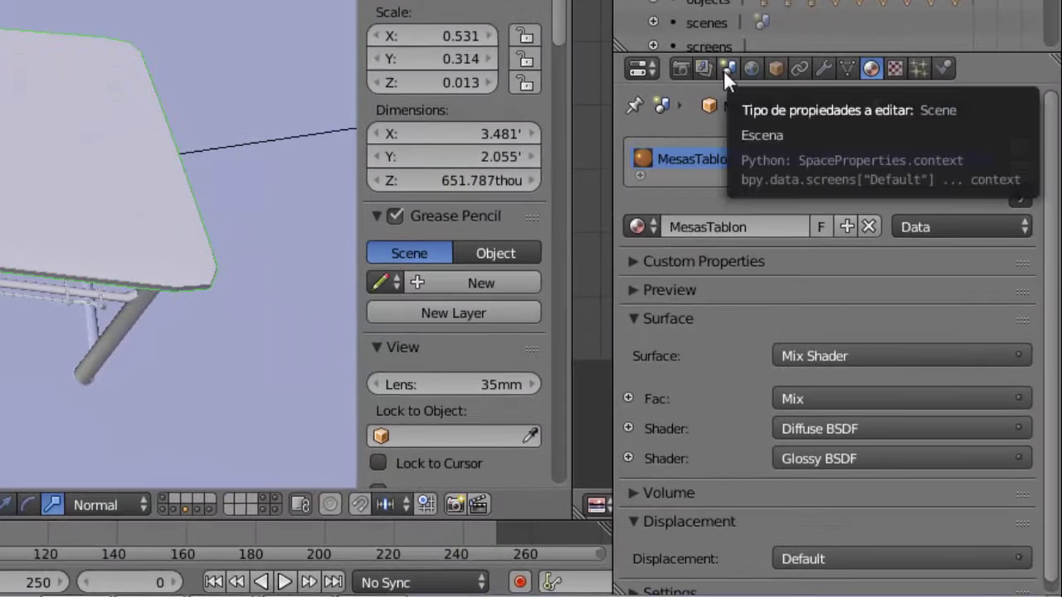
Step: Switch the scene to Metric units, toggling rotation to Radians and back to Degrees
click(726, 69)
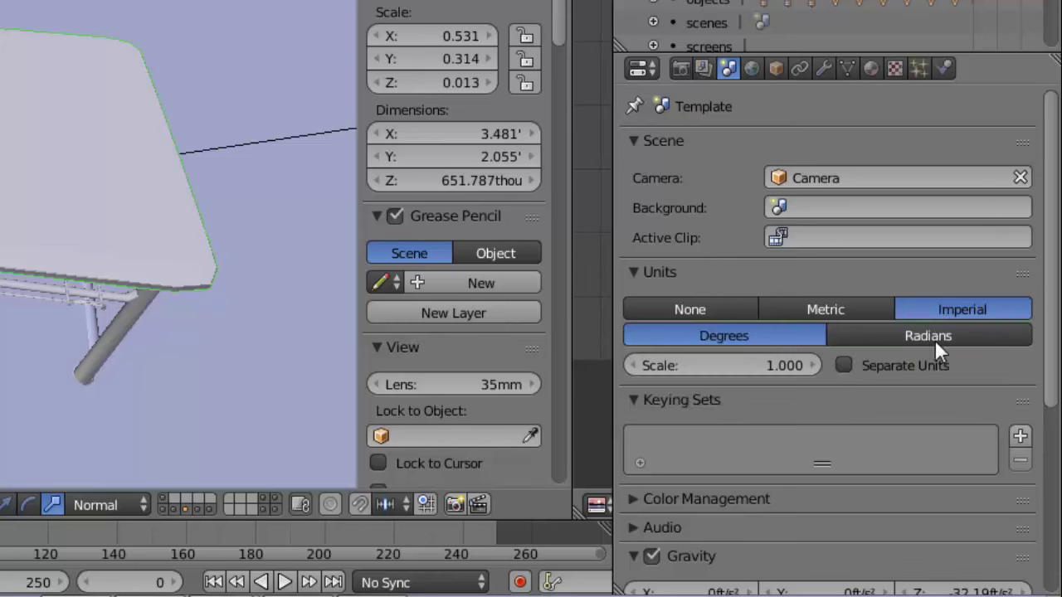
click(825, 307)
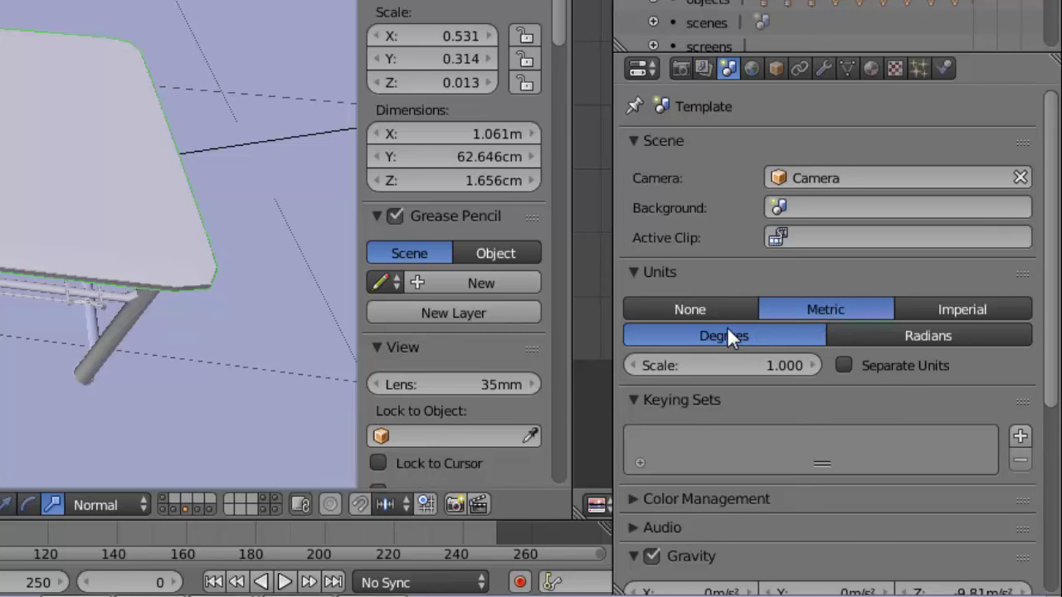
click(886, 332)
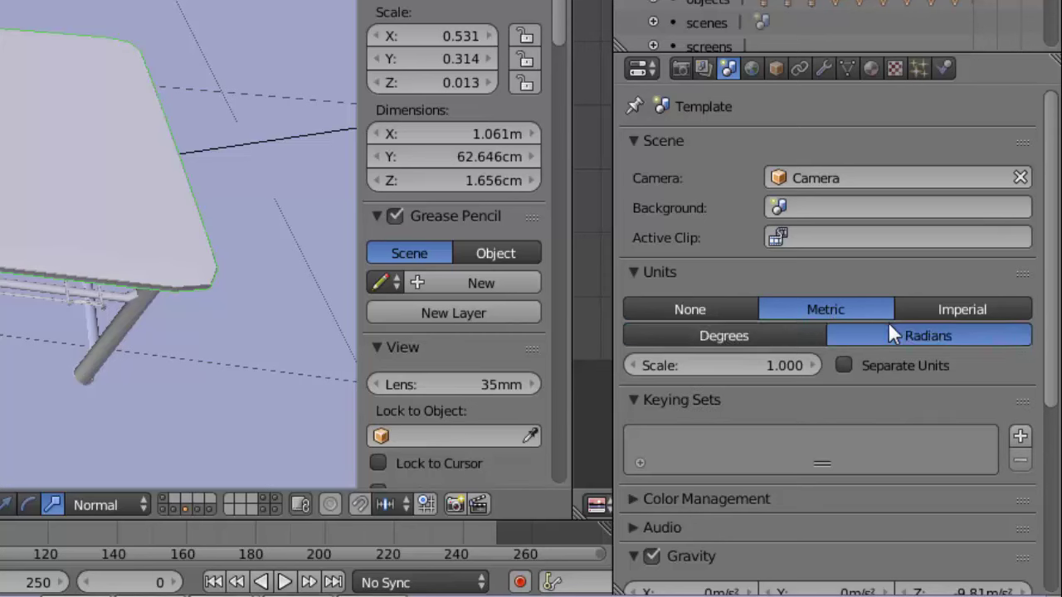
click(760, 333)
Step: Set the Unit Scale to 4 so the desk reads 4.244m × 2.506m × 6.622cm
scroll(795, 350, down, 2)
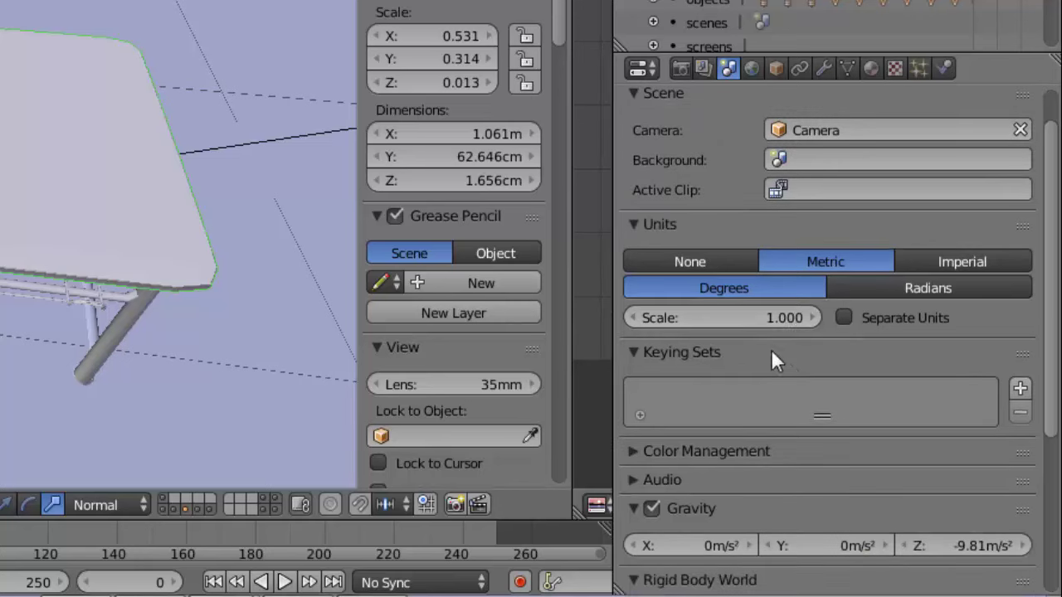
click(763, 315)
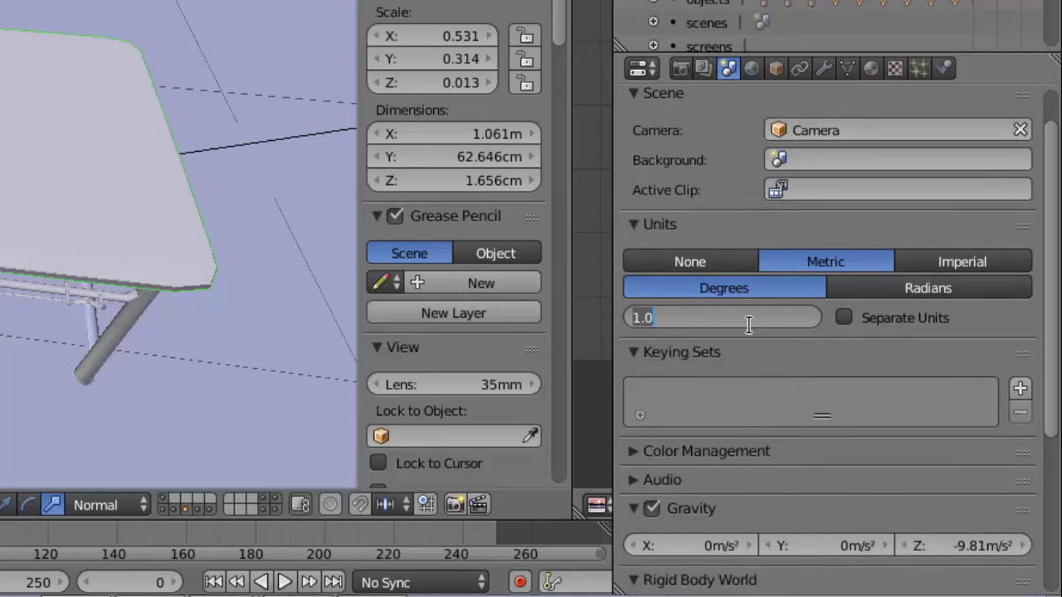
click(773, 335)
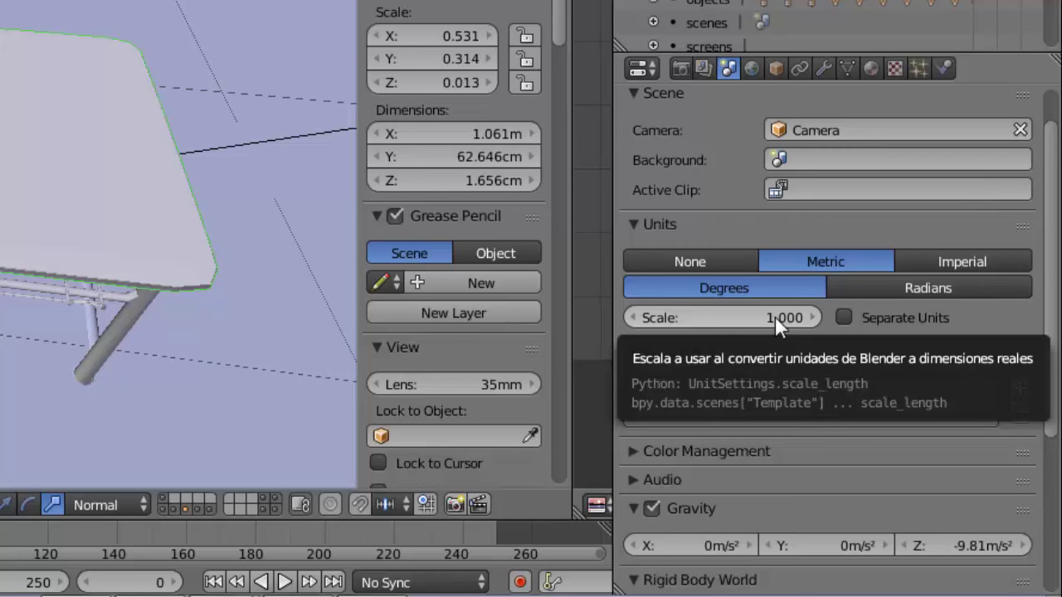
click(776, 319)
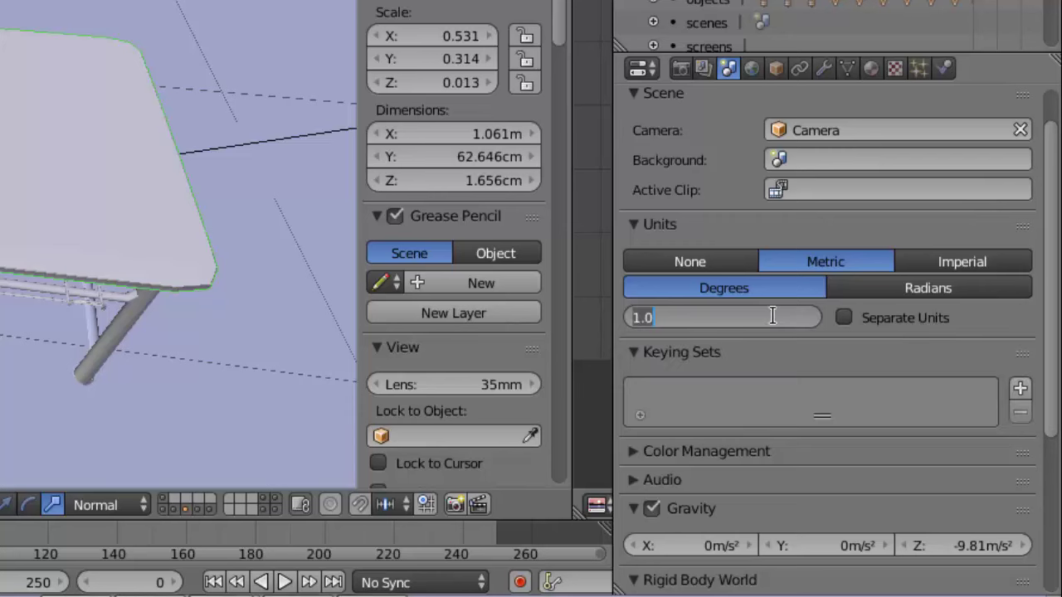
text(4)
key(Return)
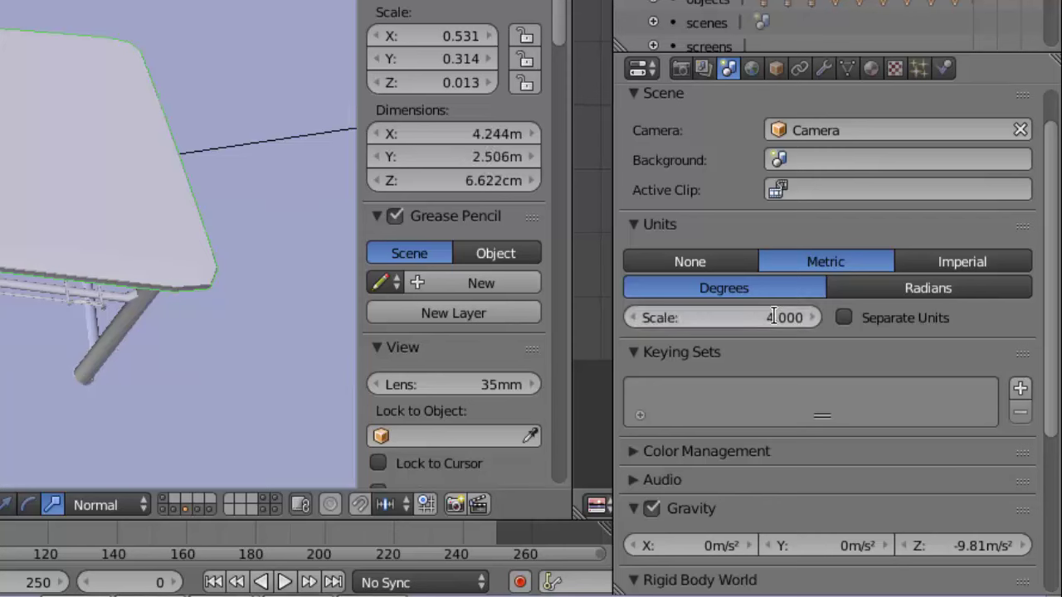
Step: Reset the Unit Scale to 1 so the desk reads 1.061m × 62.646cm × 1.656cm
click(774, 317)
text(1)
key(Return)
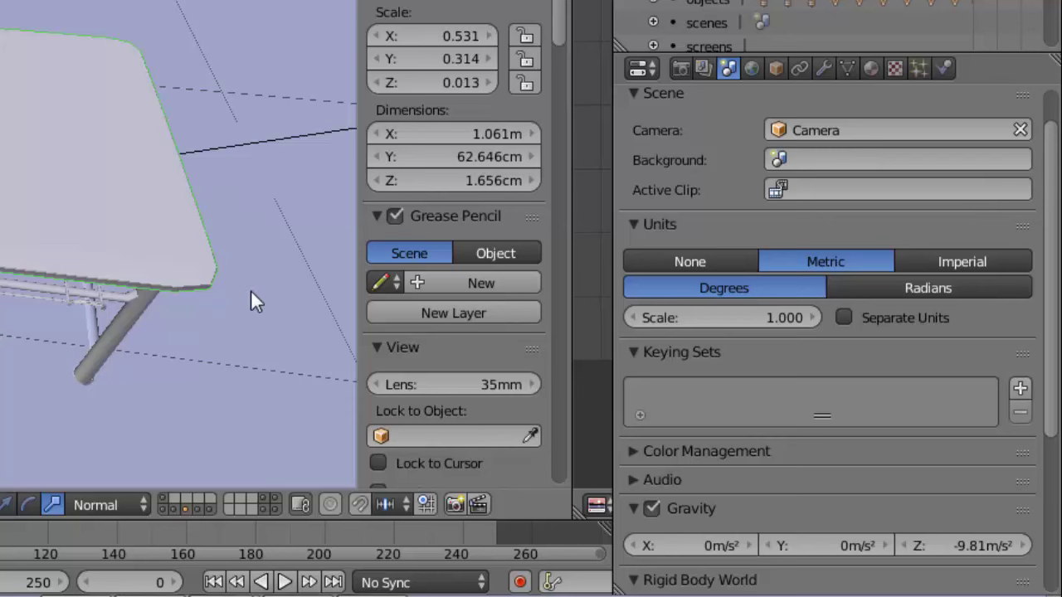
Step: Toggle Separate Units on and off, then hide the 3D view sidebar
click(843, 318)
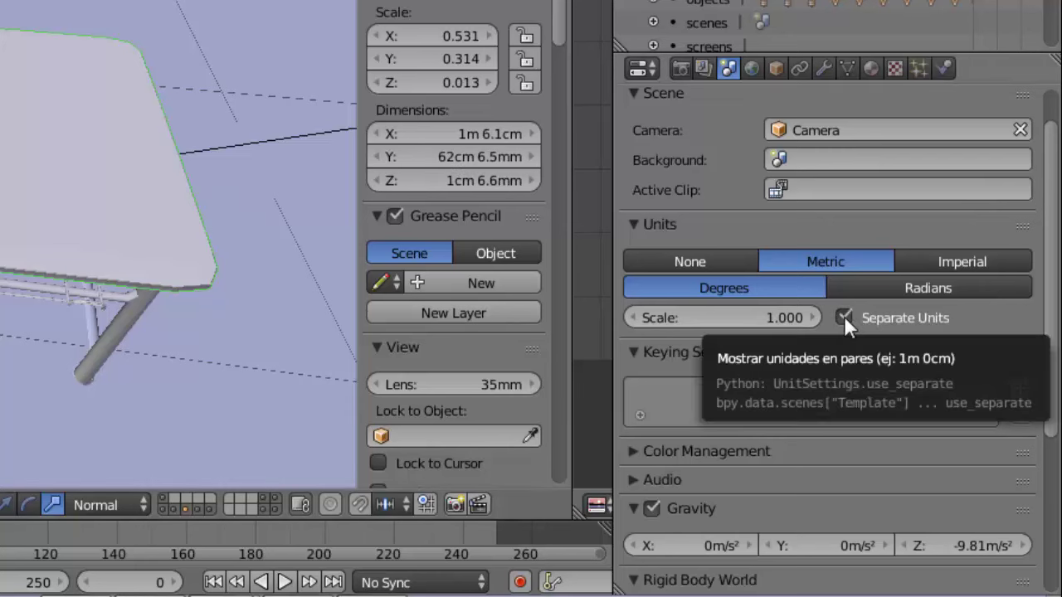
click(843, 319)
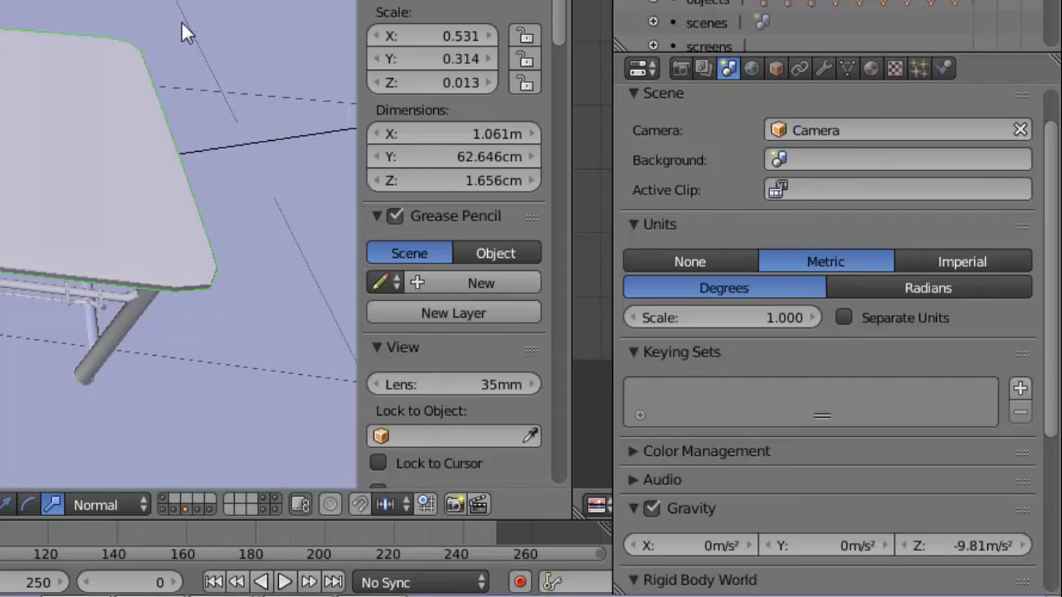
key(n)
key(n)
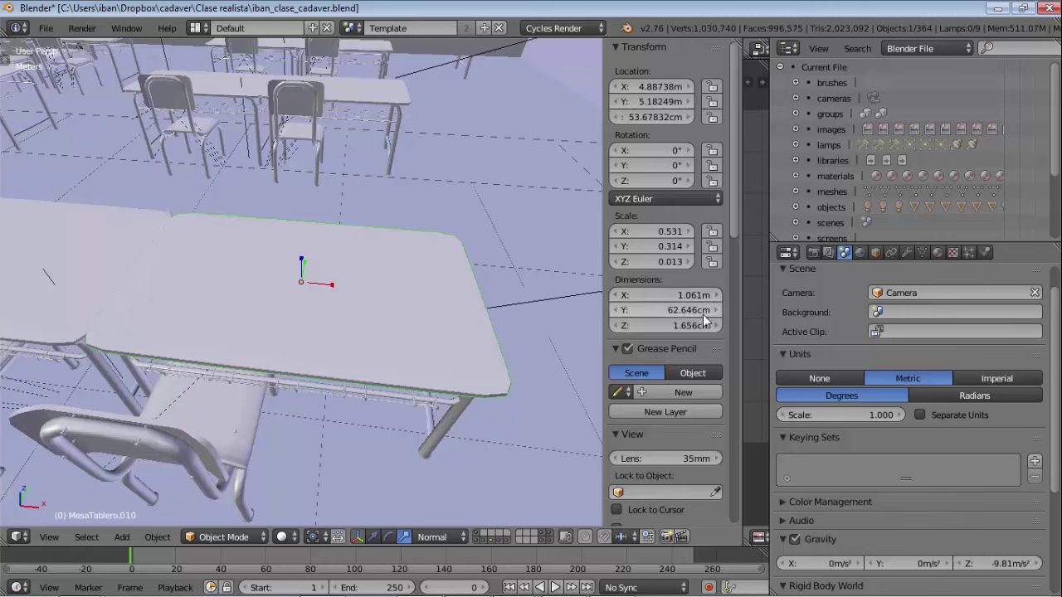
Step: Try Separate Units and Imperial feet-and-inches display before returning to Metric units
click(920, 415)
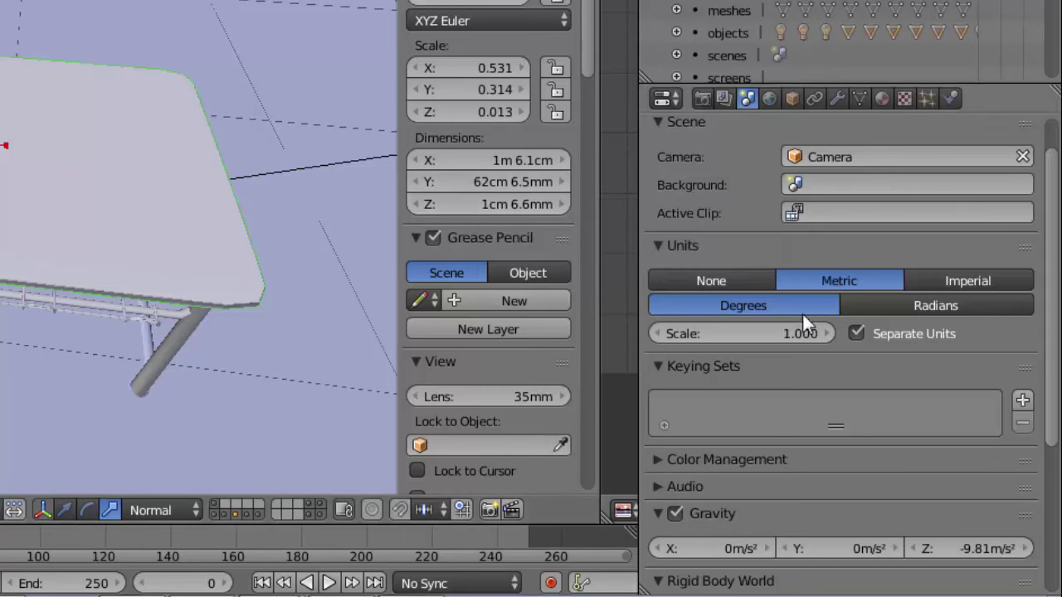
click(857, 333)
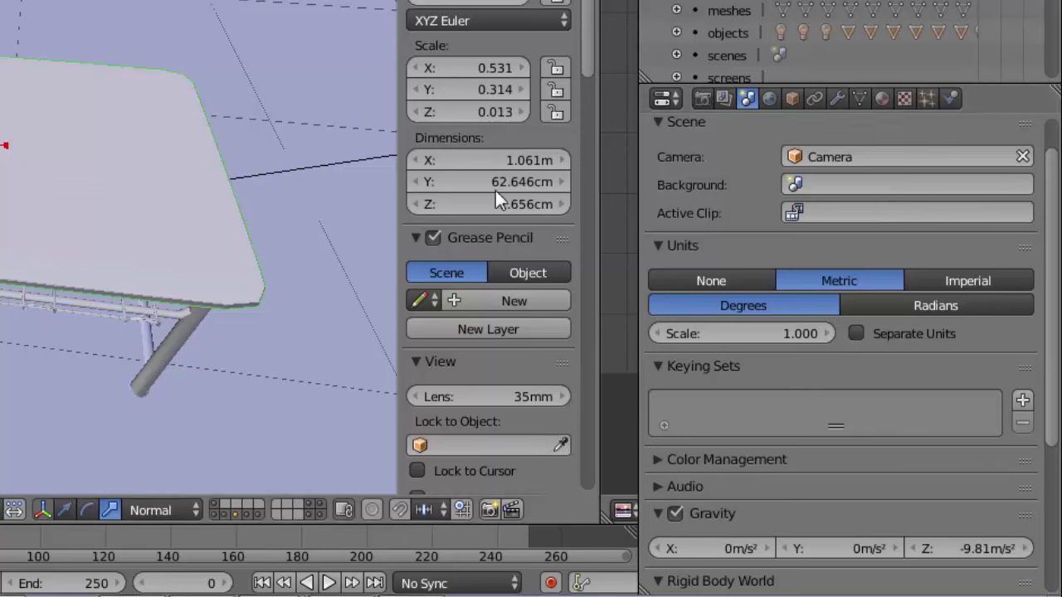
click(943, 282)
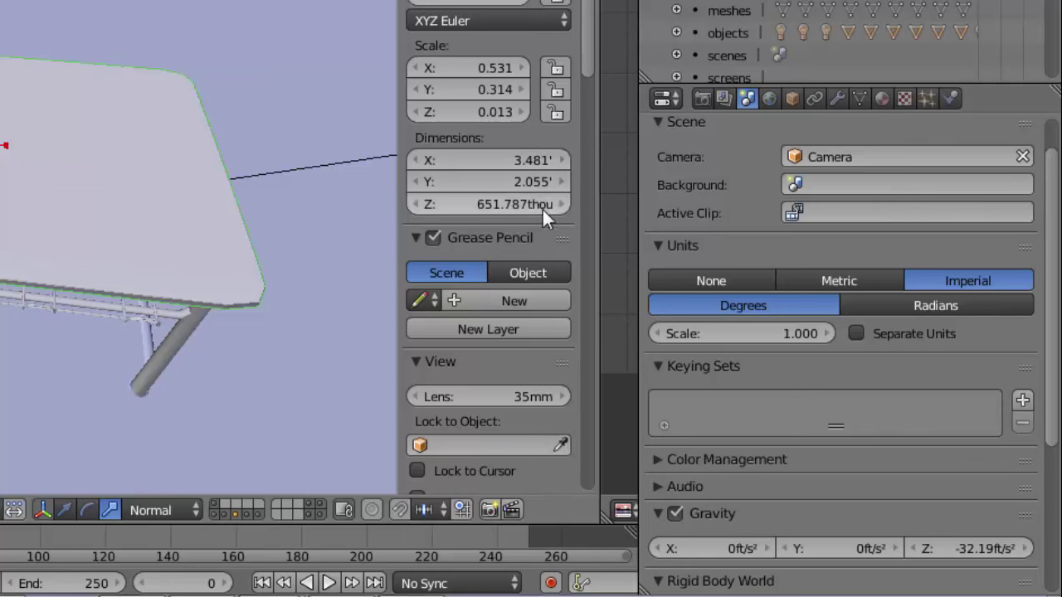
click(858, 332)
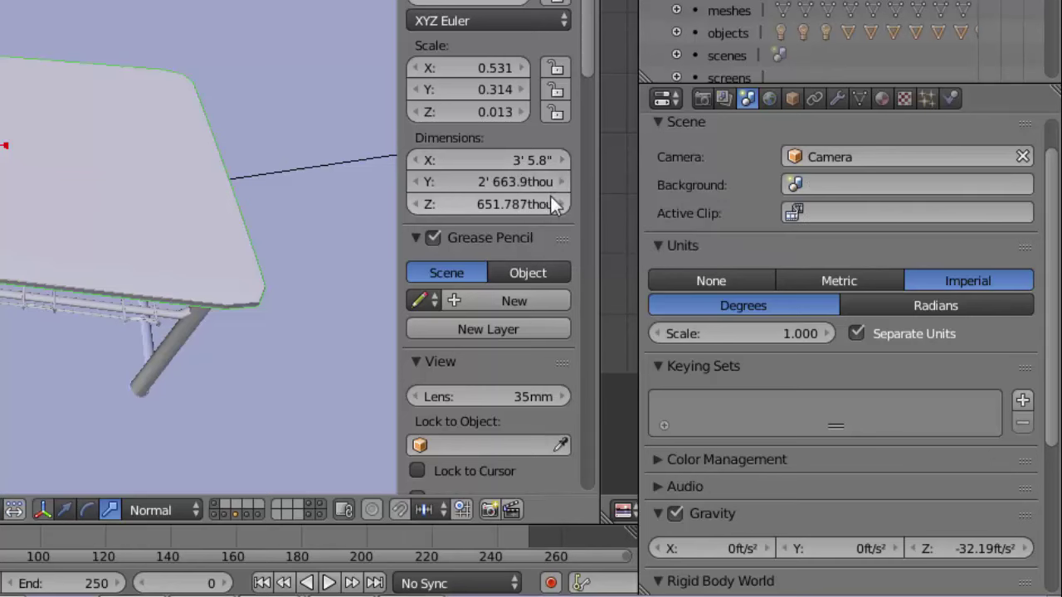
click(825, 280)
Step: Turn Separate Units off under Metric, then set the scene units to None
click(742, 279)
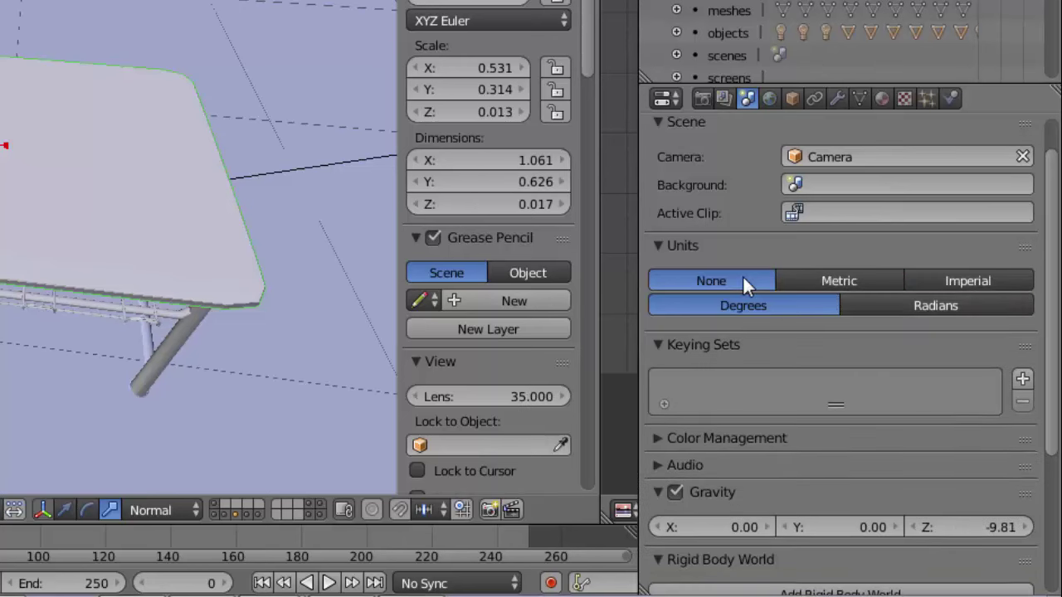
click(815, 279)
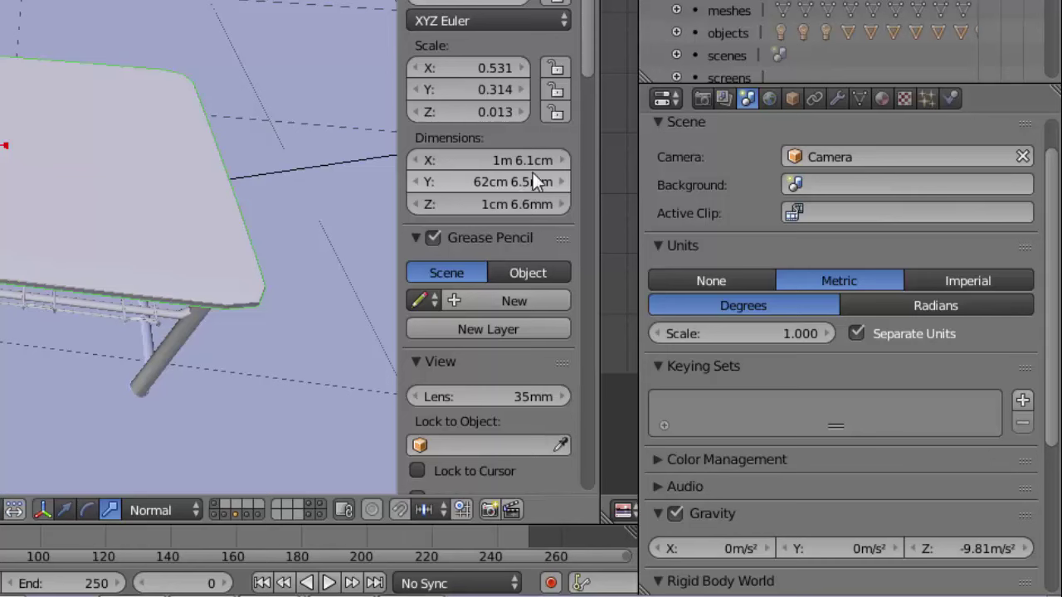
click(857, 333)
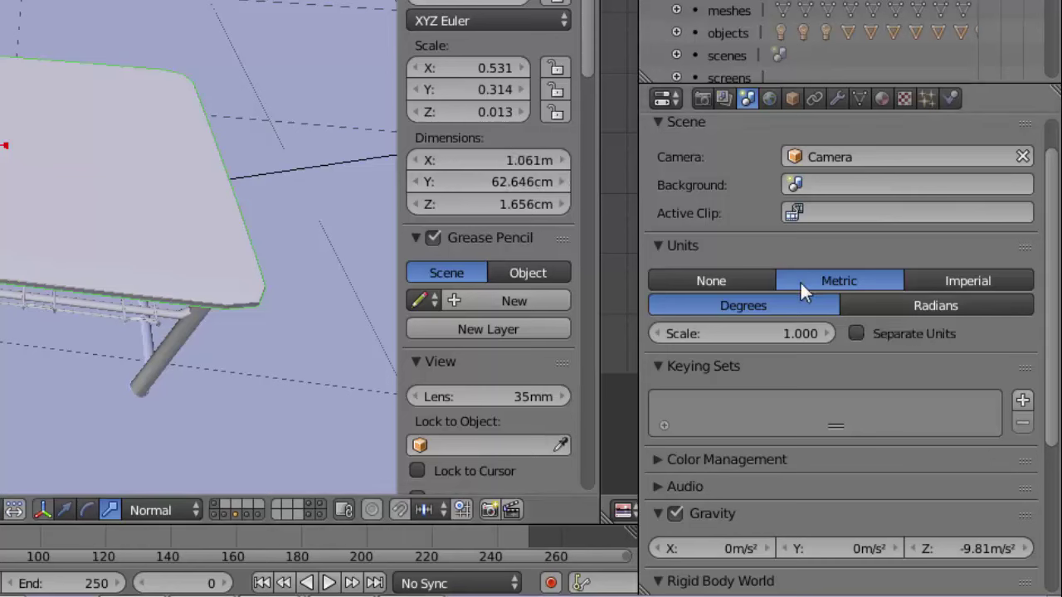
click(716, 278)
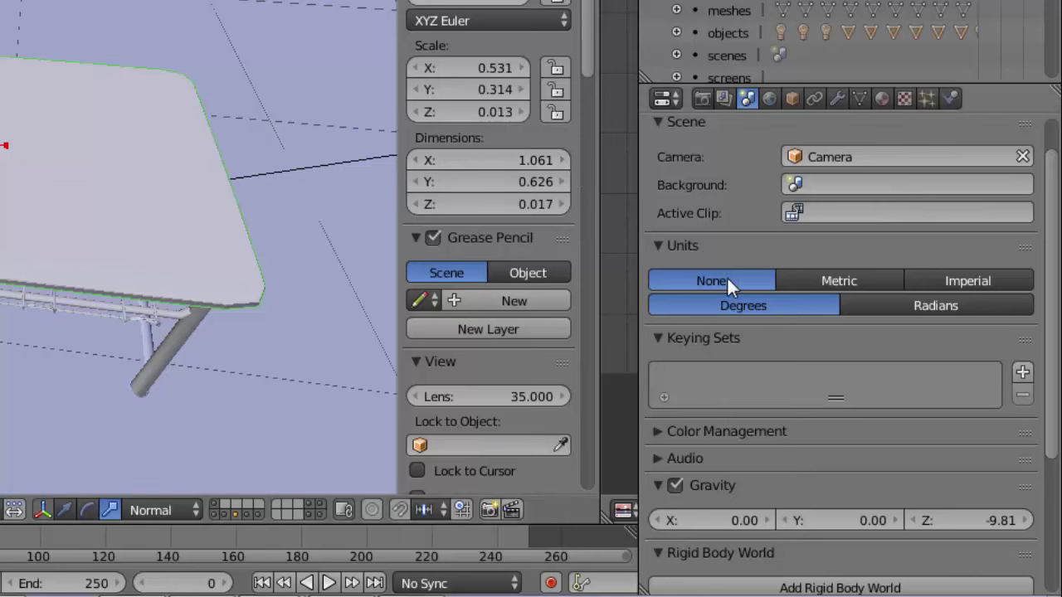
scroll(264, 126, down, 2)
scroll(98, 148, up, 1)
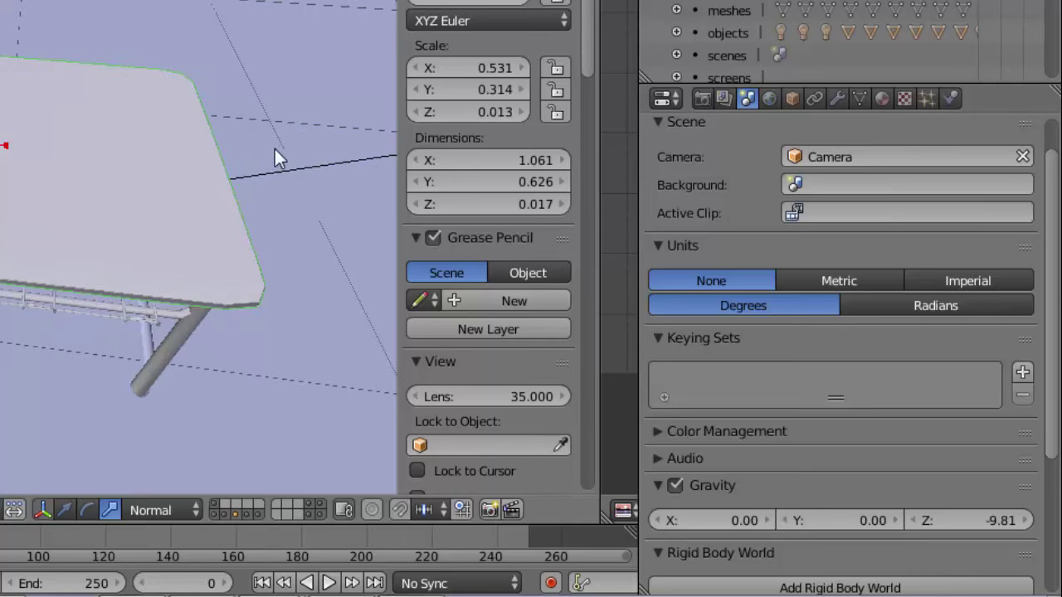
Step: Compare Metric against None several times, and toggle rotation to Radians and back to Degrees
click(837, 283)
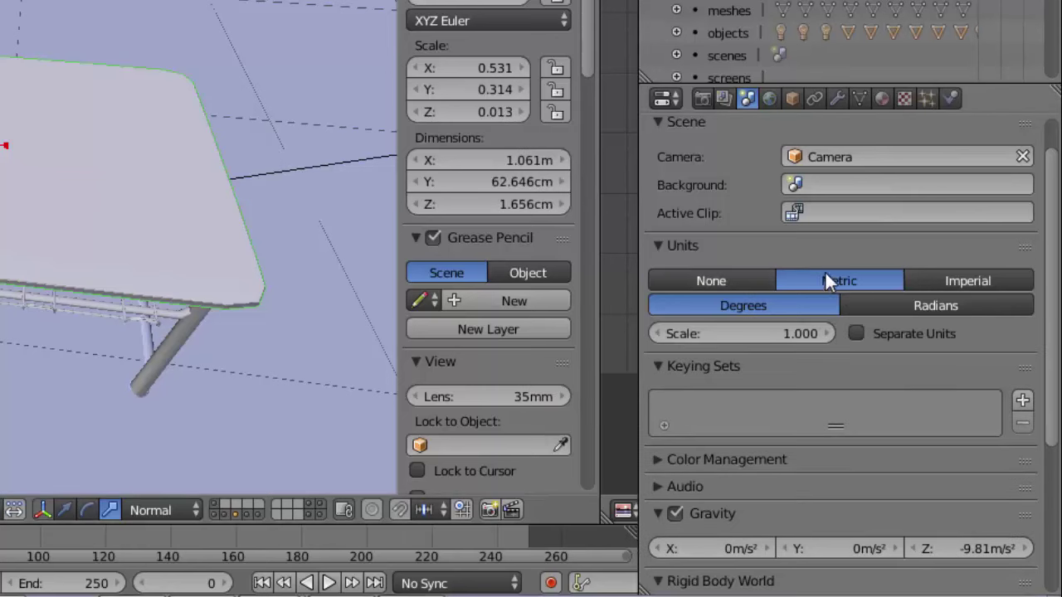
click(728, 274)
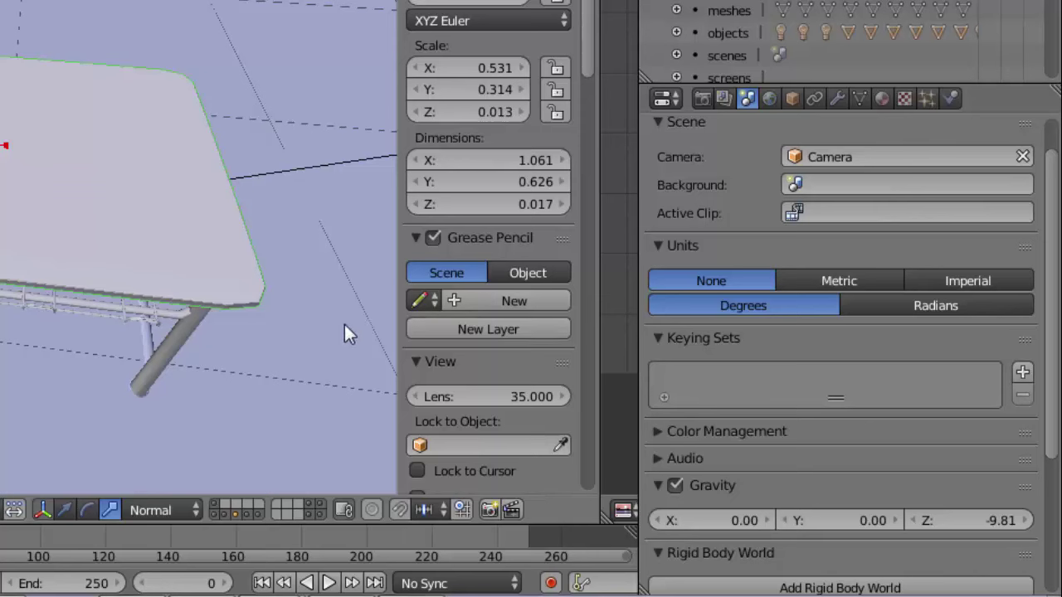
click(819, 282)
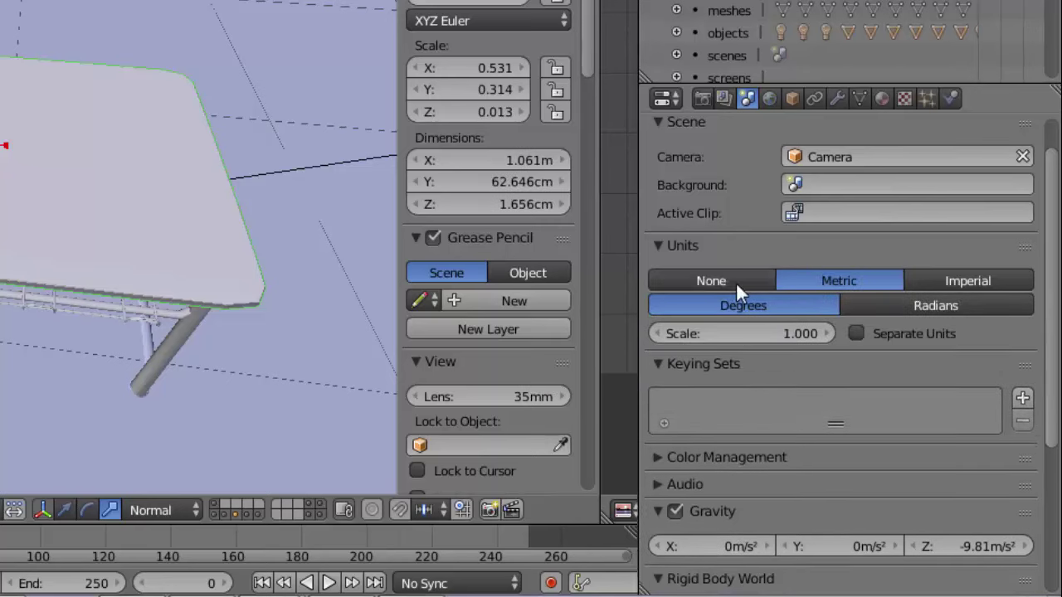
click(734, 281)
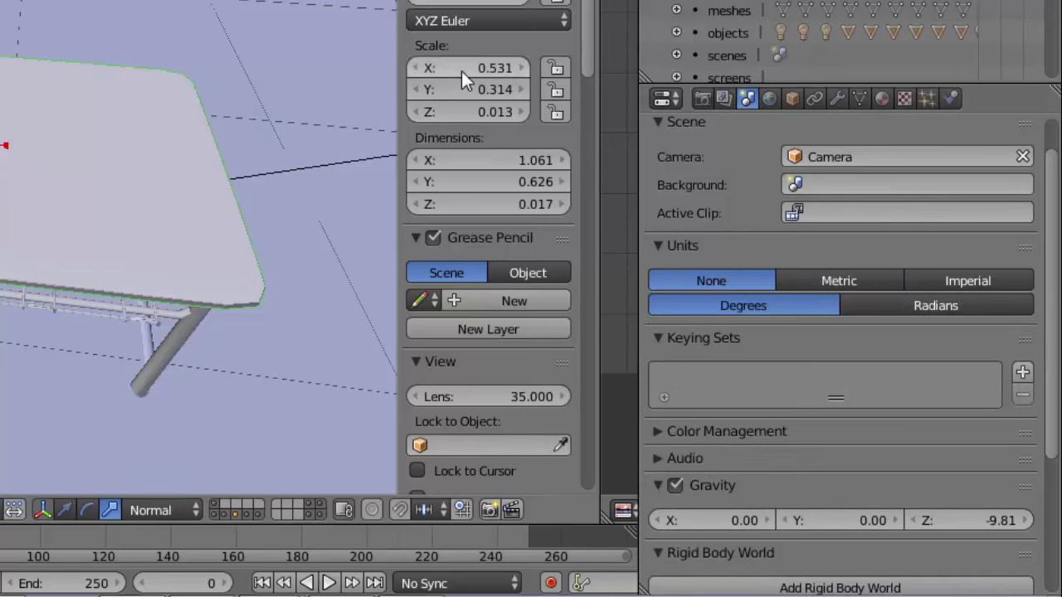
click(812, 280)
click(723, 277)
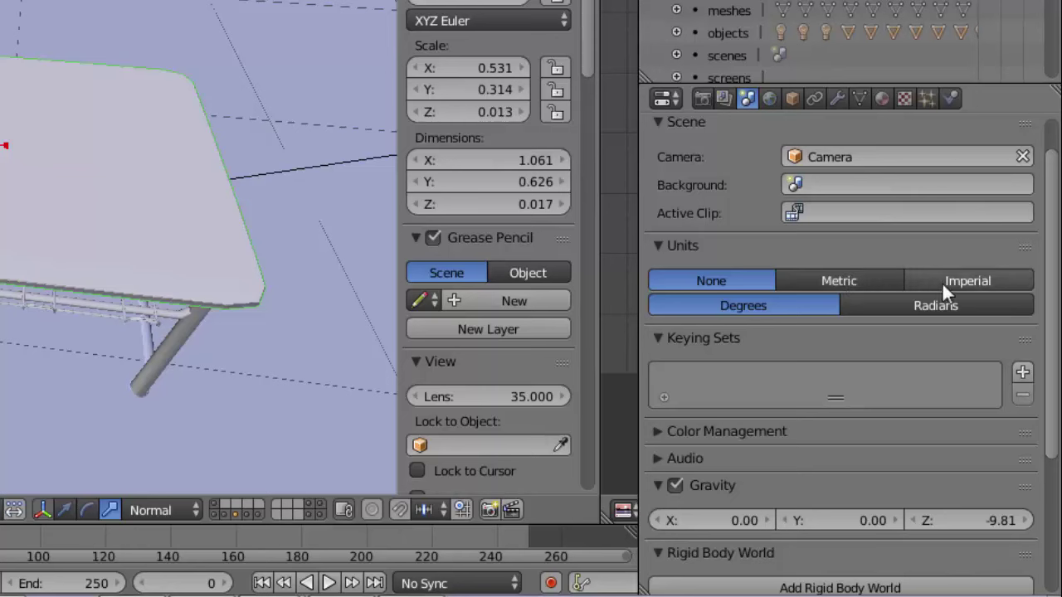
click(886, 301)
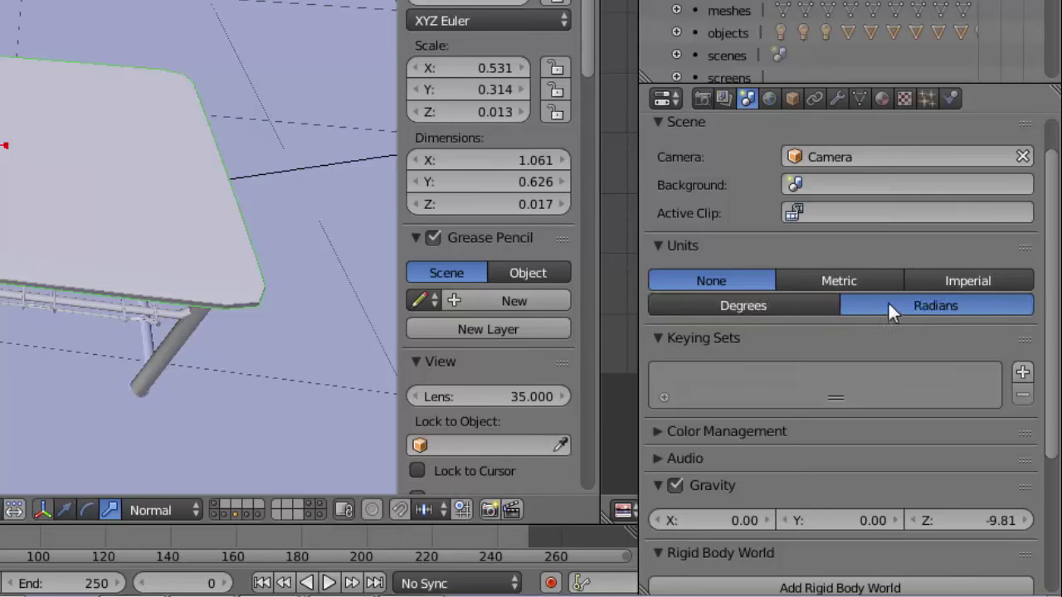
click(777, 305)
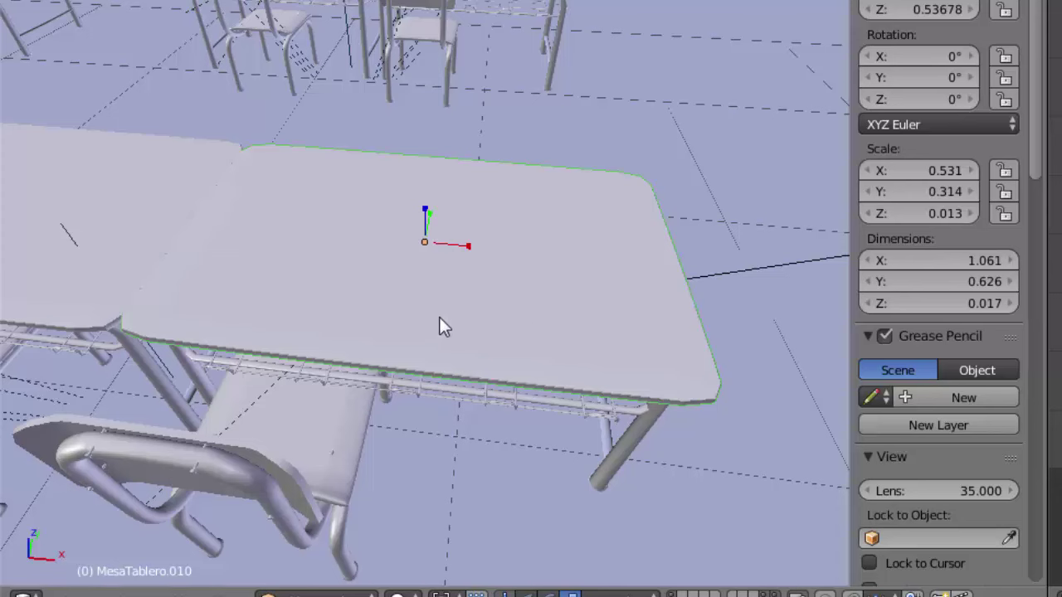
Step: Enter Edit Mode on MesaTablero.010 and select its top face
key(ctrl+Tab)
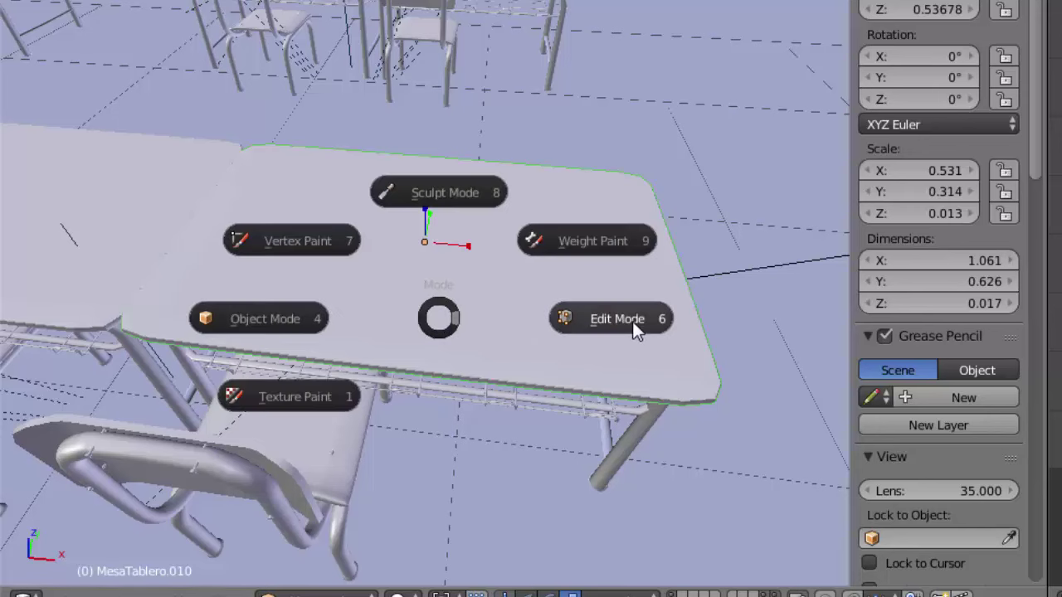
click(634, 321)
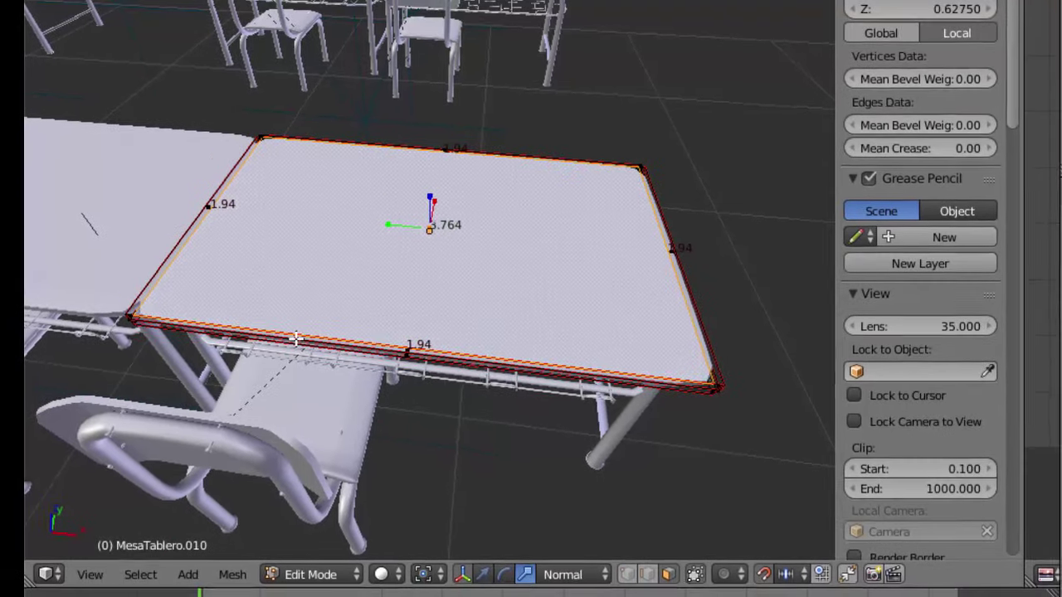
right_click(291, 349)
right_click(406, 235)
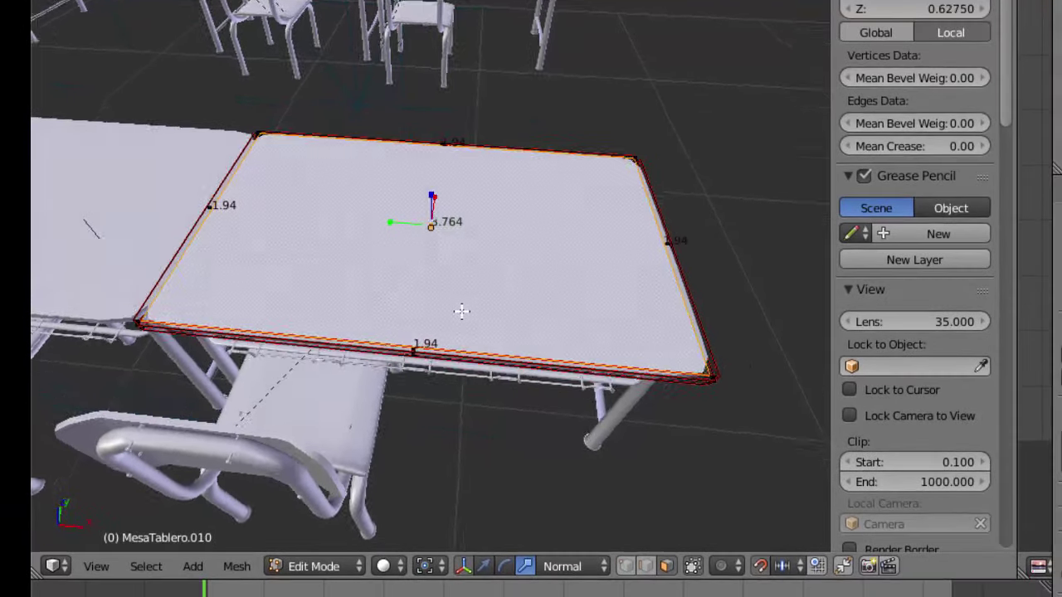
Step: Orbit and tilt the view over the table top to read its 1.94 edge lengths
middle_drag(486, 283, 471, 346)
scroll(471, 347, up, 2)
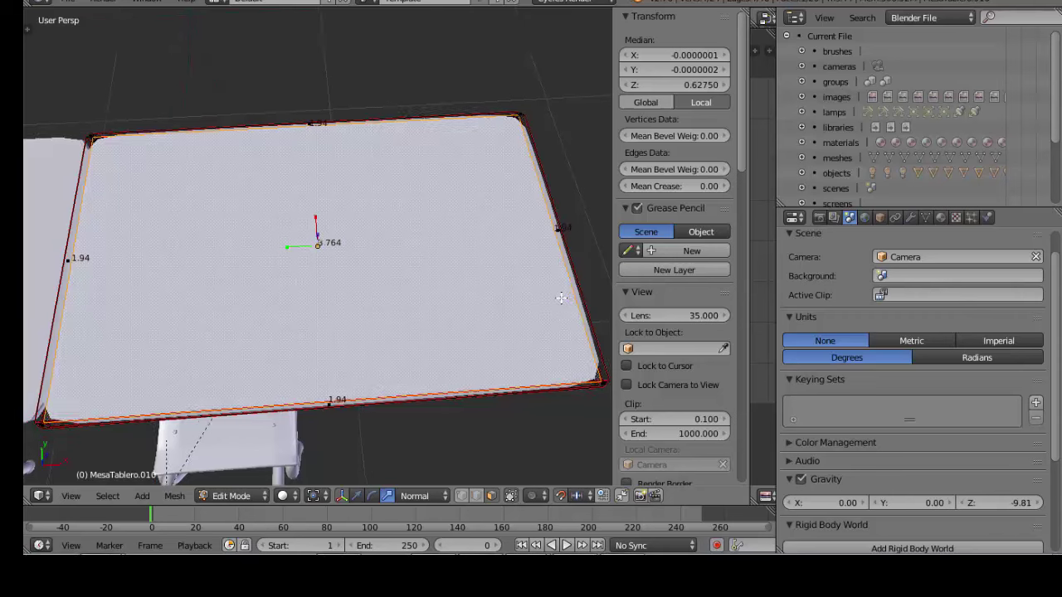
mouse_move(552, 294)
middle_down()
mouse_move(569, 280)
mouse_move(448, 250)
middle_up()
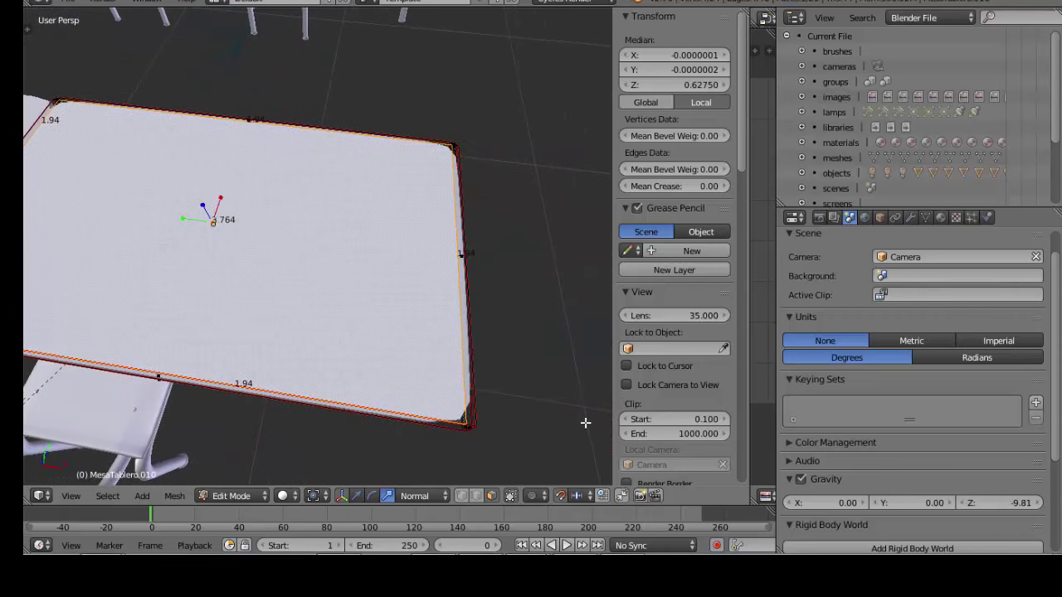
mouse_move(466, 219)
middle_down()
mouse_move(386, 359)
mouse_move(391, 401)
middle_up()
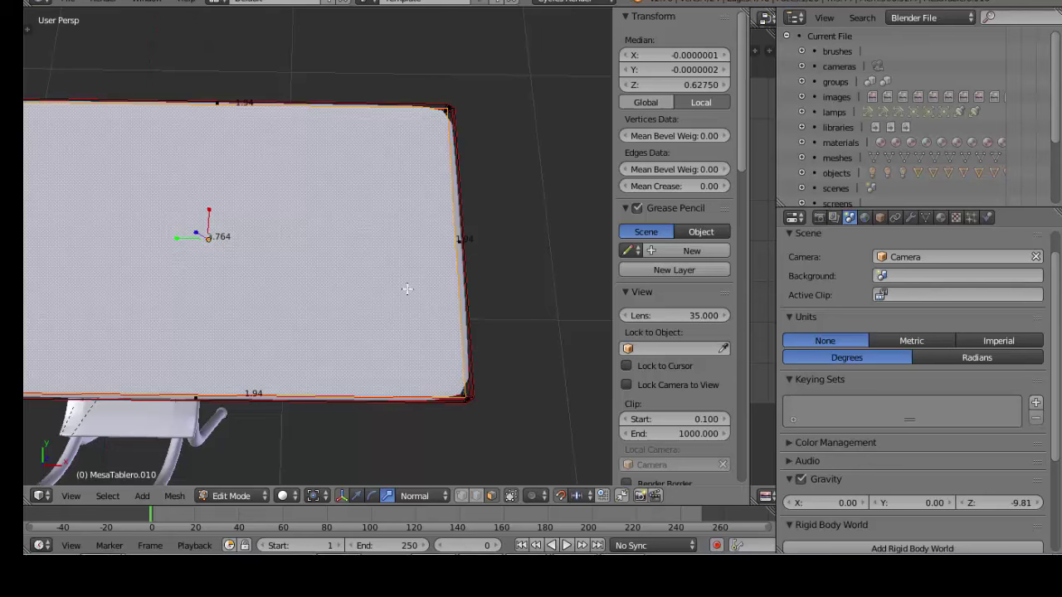
mouse_move(282, 225)
middle_down()
mouse_move(369, 203)
mouse_move(385, 398)
middle_up()
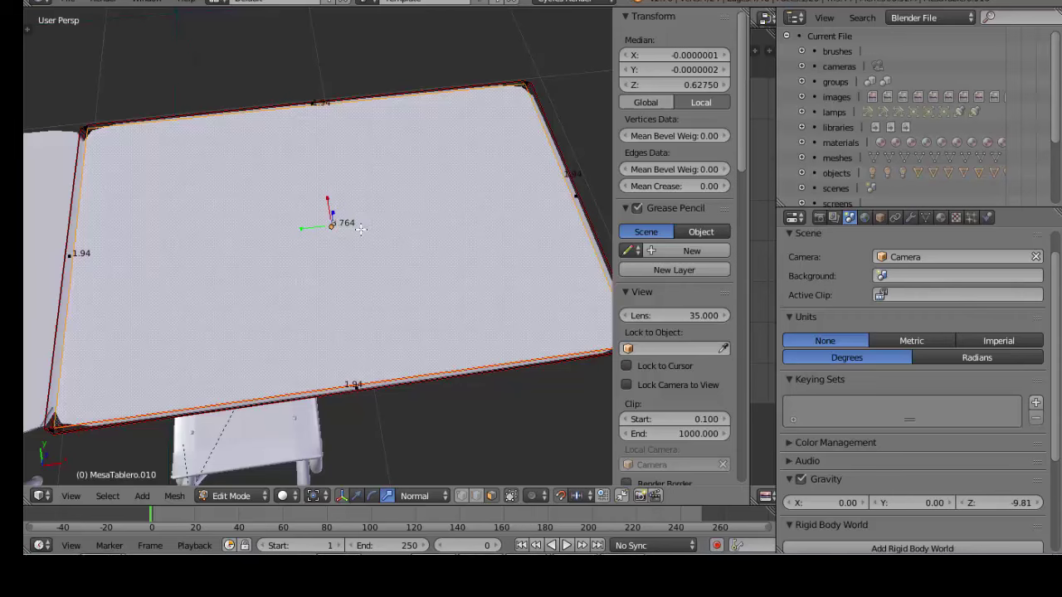
Step: Switch the scene units from Metric to Imperial, so edges read 6.365', and show the sidebar
click(928, 343)
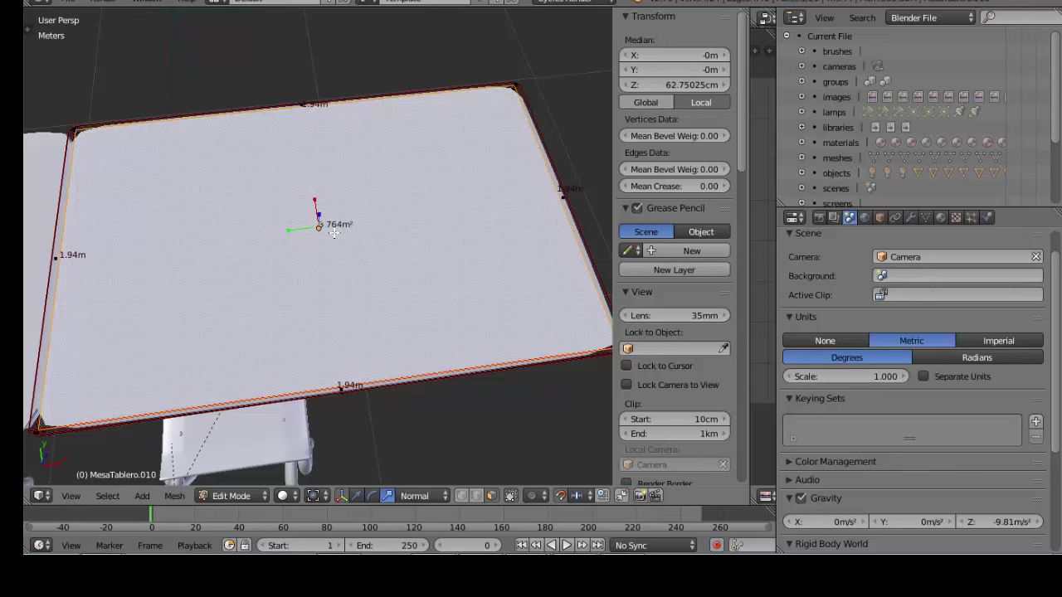
click(993, 343)
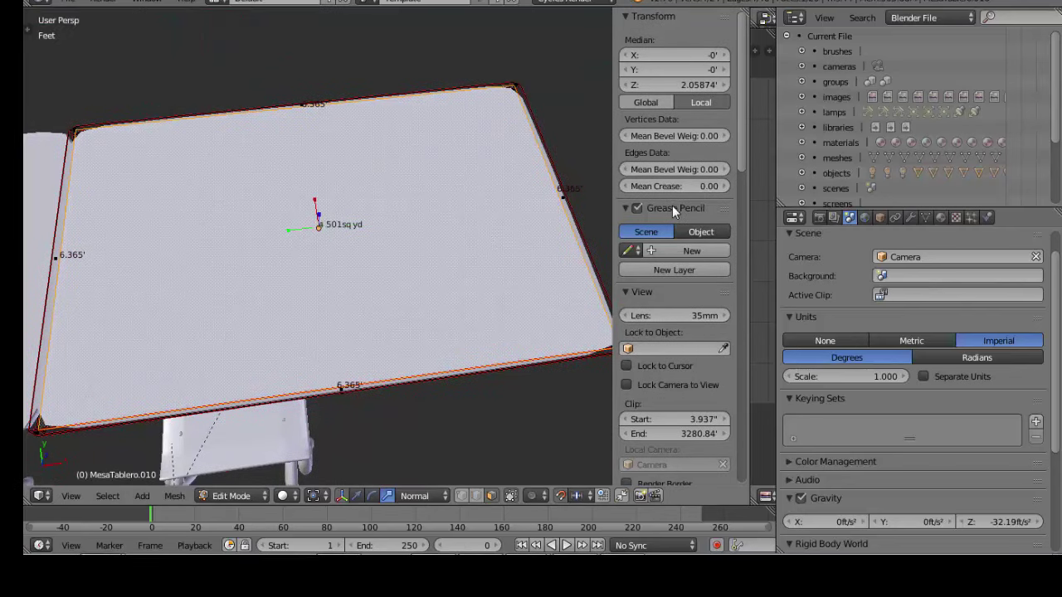
key(n)
key(n)
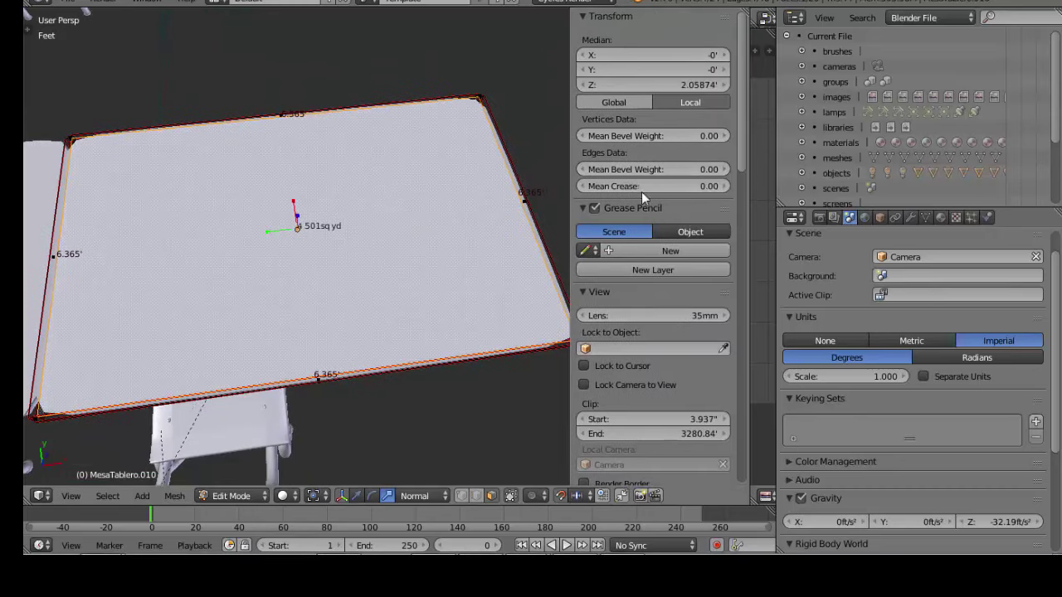
Step: Scroll the sidebar to Mesh Display and turn on Edge Info Length labels
scroll(643, 207, down, 3)
scroll(660, 258, down, 3)
scroll(659, 261, down, 2)
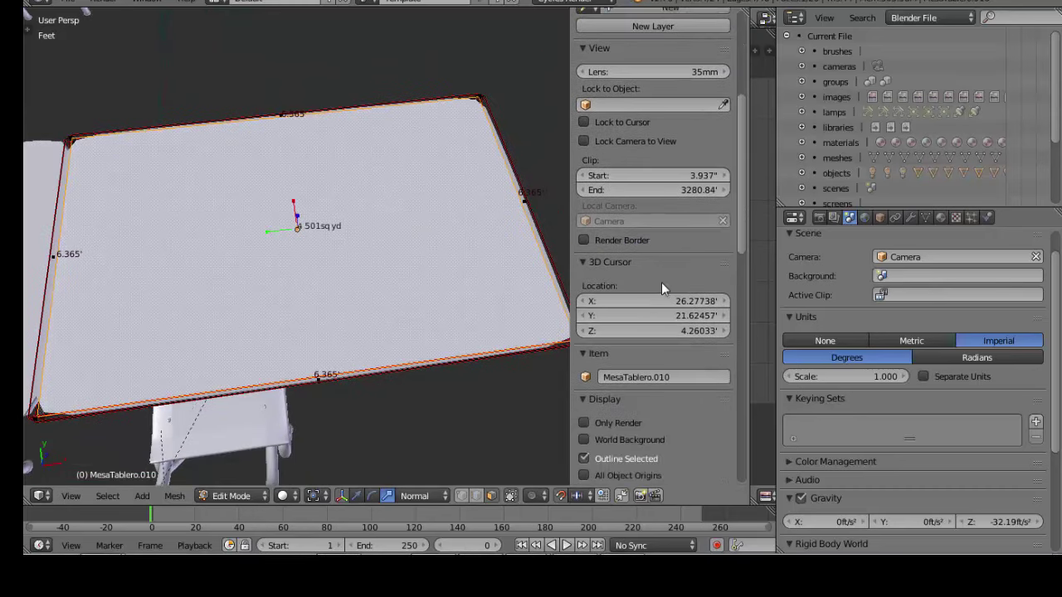
scroll(661, 282, down, 3)
scroll(662, 283, down, 2)
scroll(661, 290, down, 3)
scroll(661, 292, down, 2)
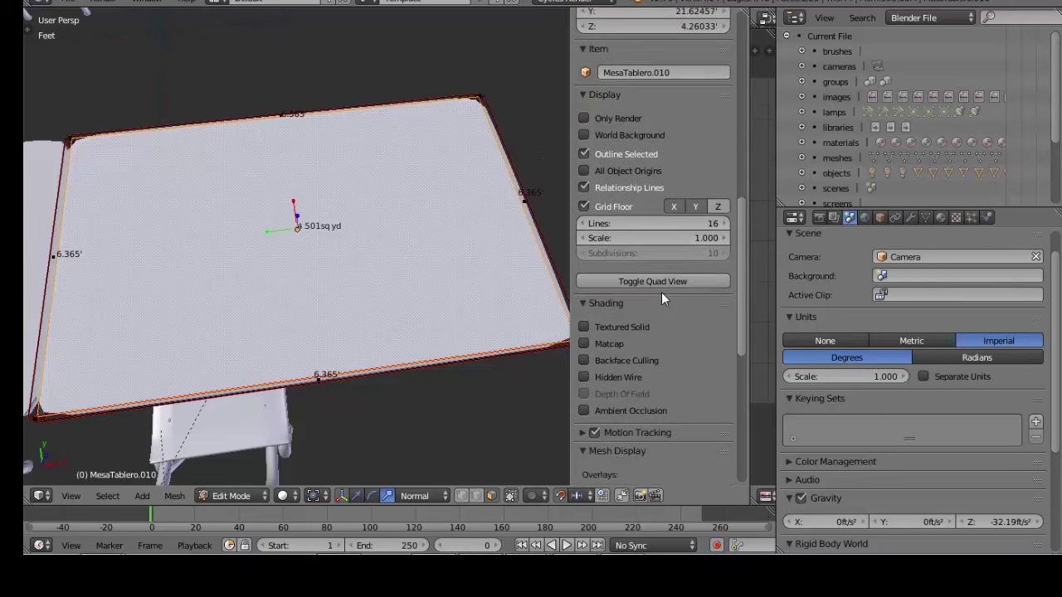
scroll(650, 201, up, 4)
scroll(650, 203, down, 4)
scroll(652, 207, down, 3)
scroll(654, 265, down, 1)
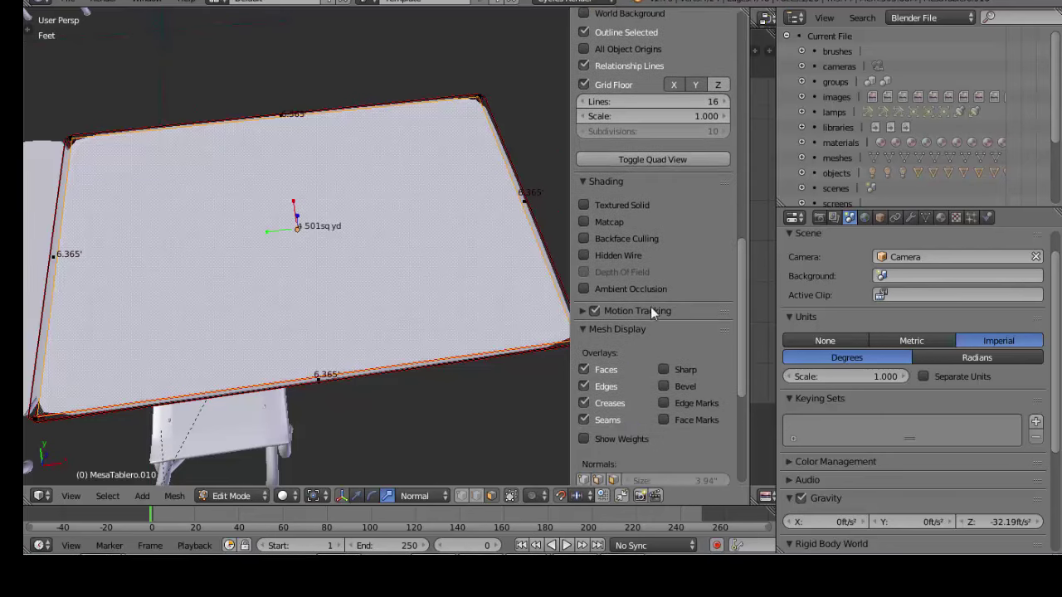
click(583, 329)
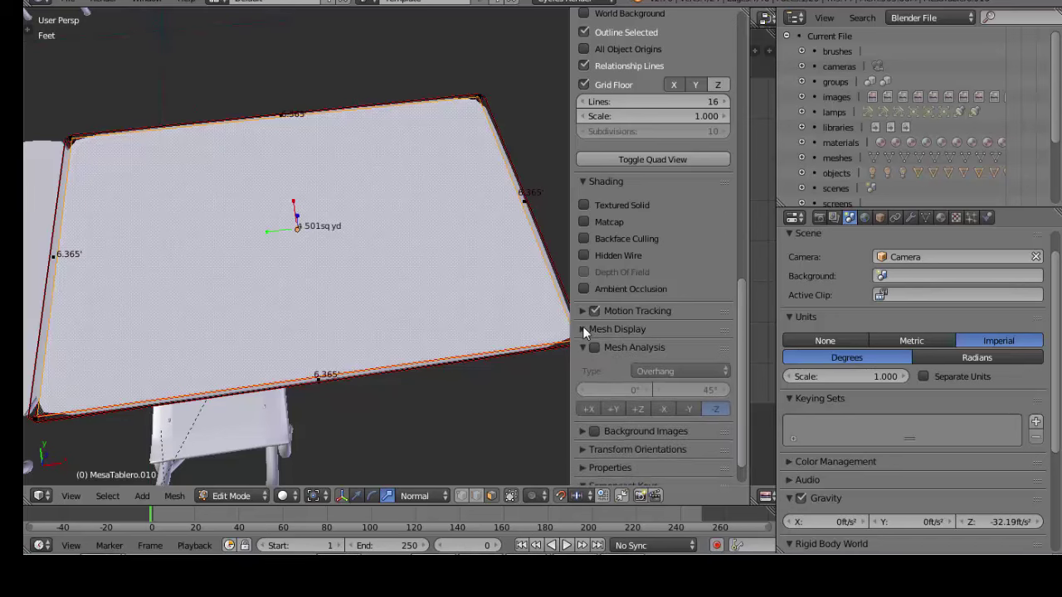
click(582, 326)
scroll(670, 344, down, 4)
scroll(667, 342, down, 1)
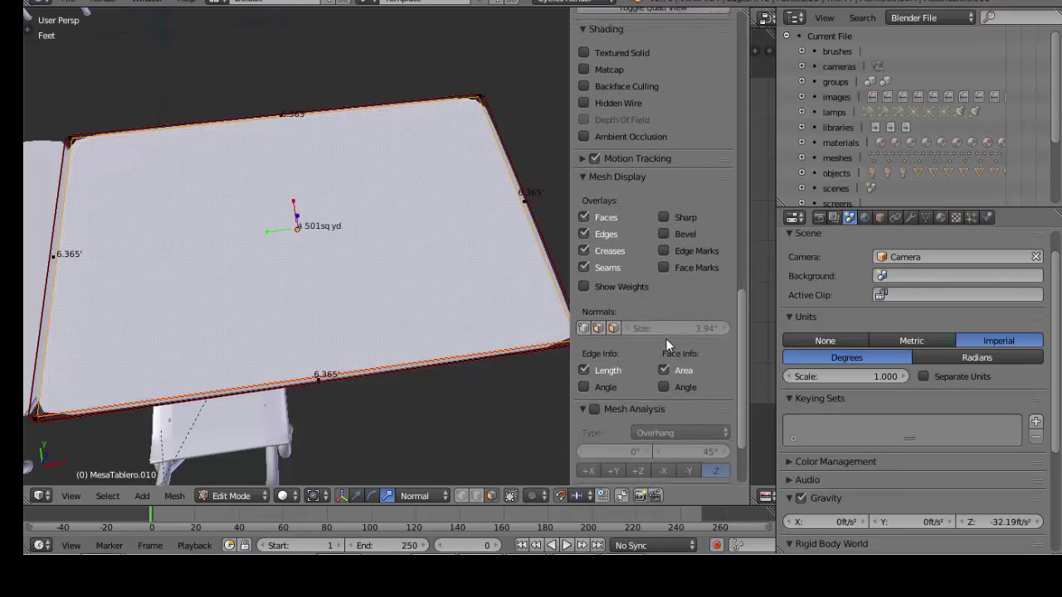
scroll(666, 338, down, 1)
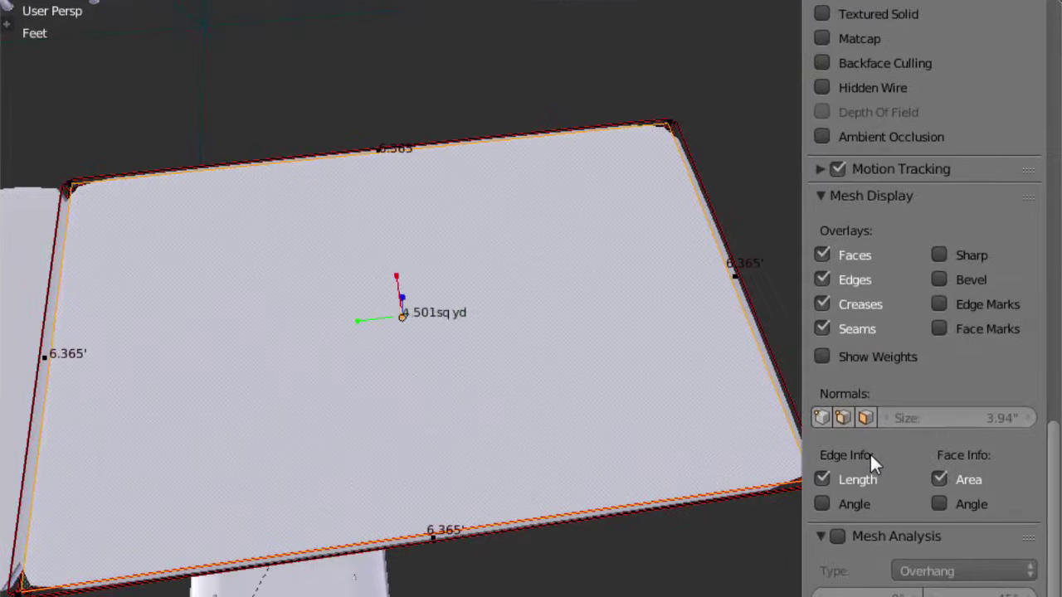
click(818, 476)
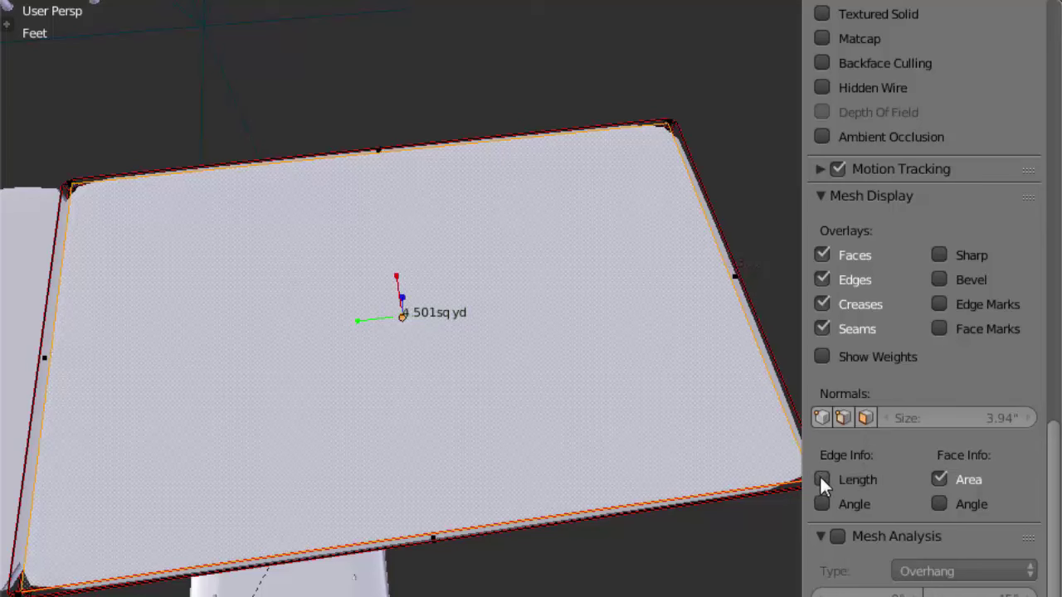
click(819, 477)
click(819, 477)
click(820, 477)
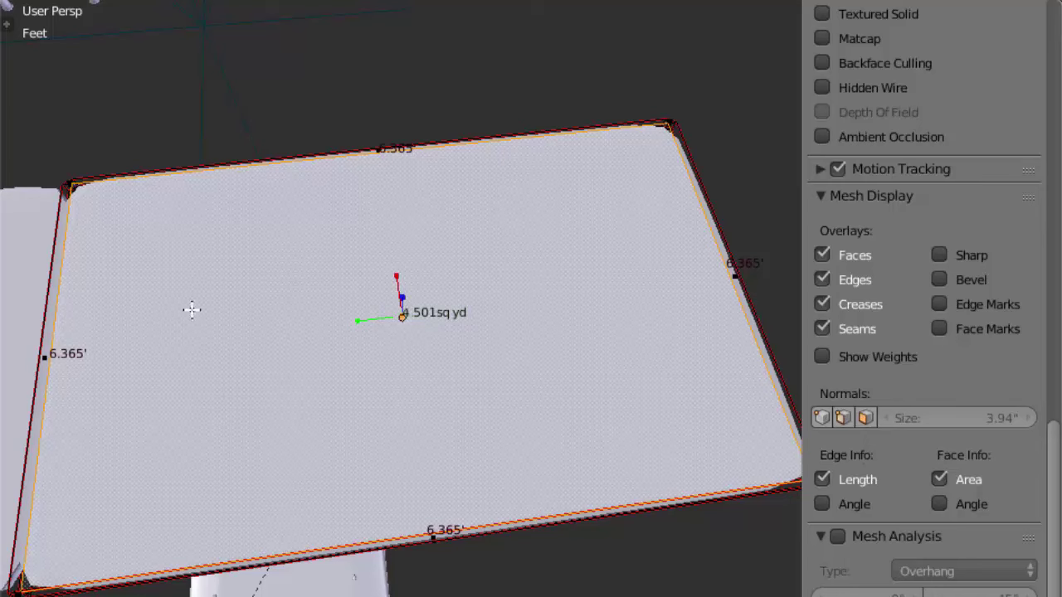
Step: Enable Face Info Area and Angle labels, toggling Edge Angle on and off
click(946, 477)
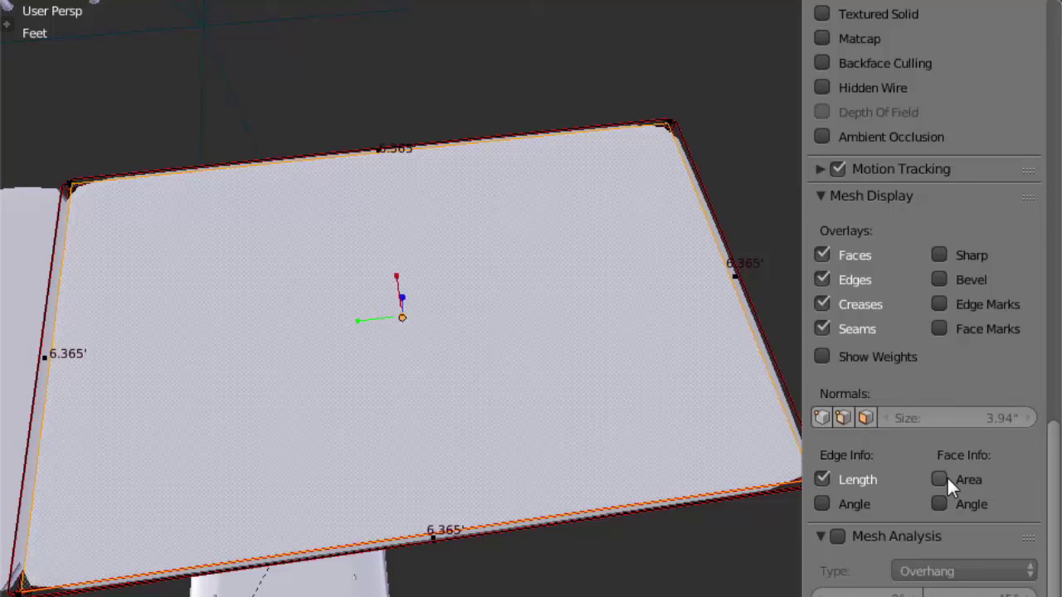
click(947, 480)
click(823, 503)
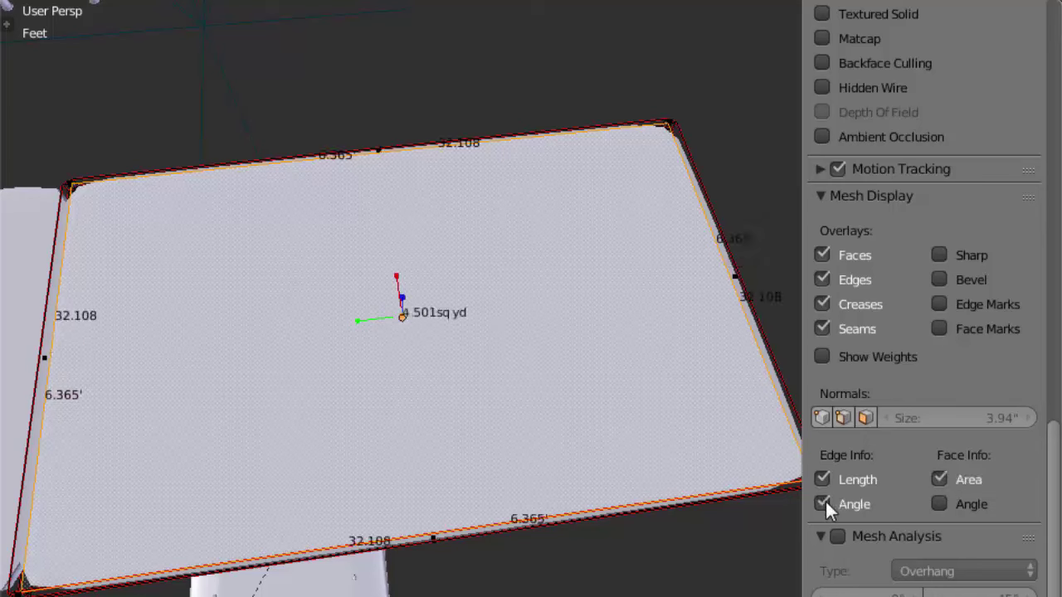
click(824, 503)
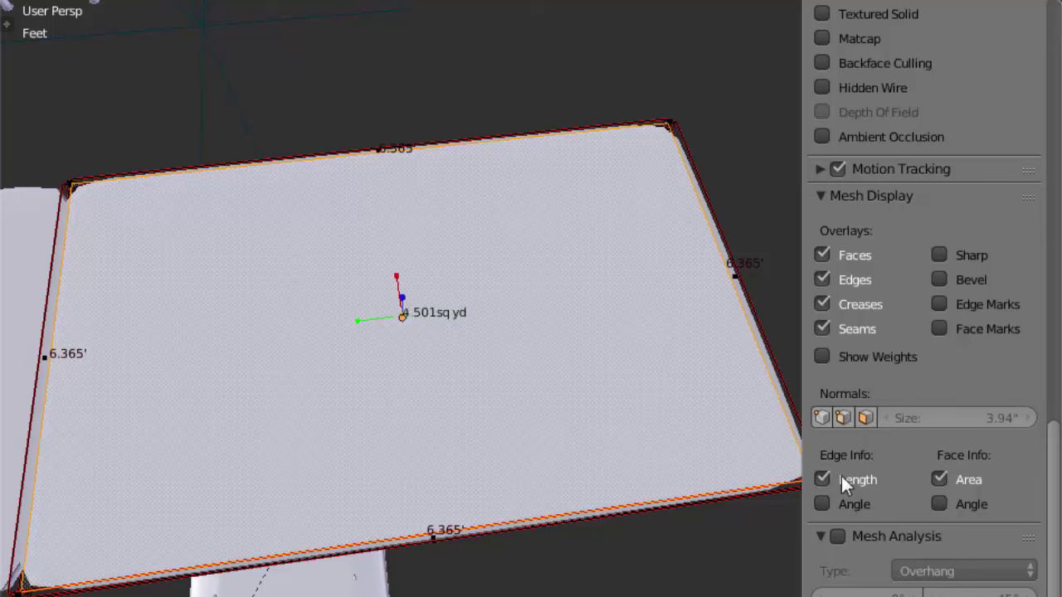
click(939, 506)
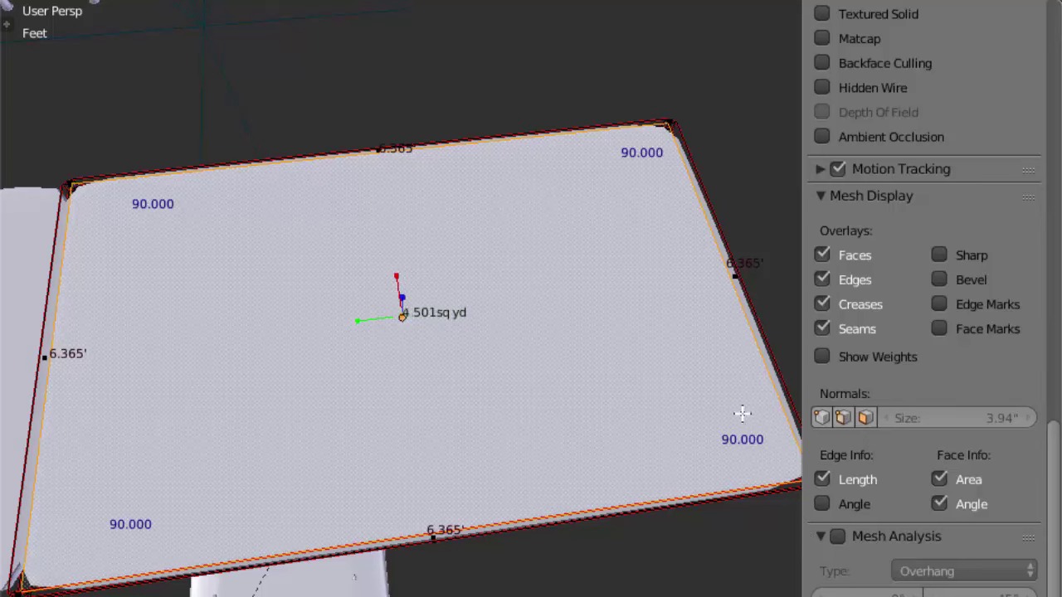
scroll(522, 361, down, 2)
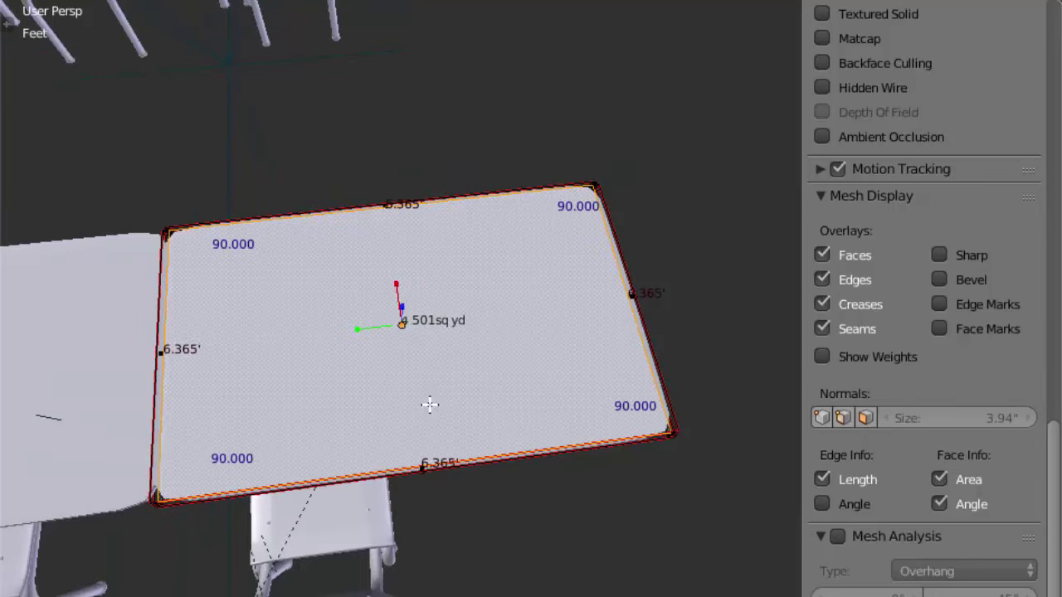
Step: Orbit around the tabletop, then deselect and reselect the whole mesh
middle_drag(429, 404, 443, 390)
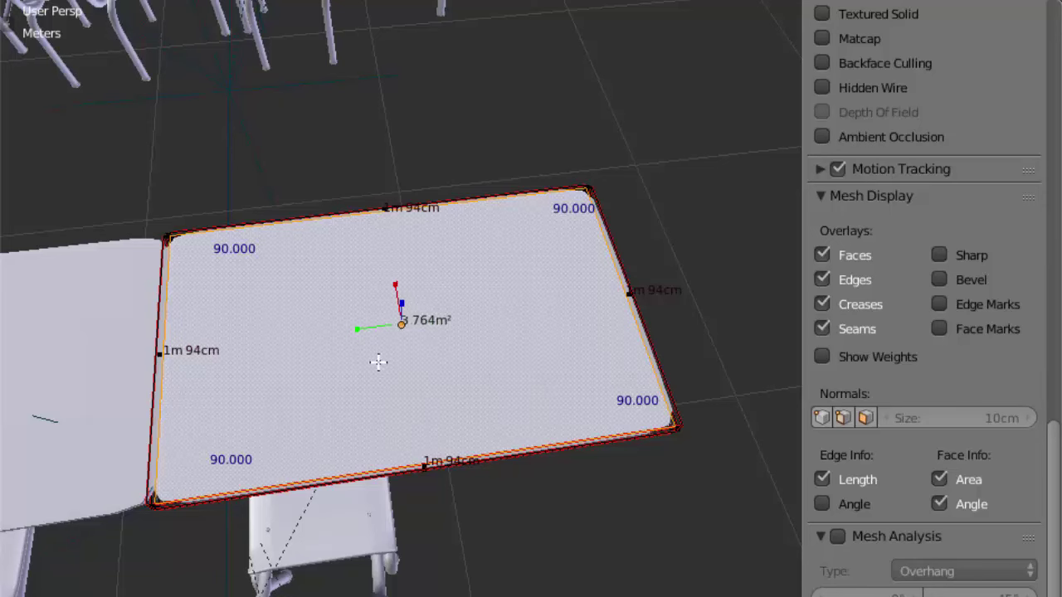
key(a)
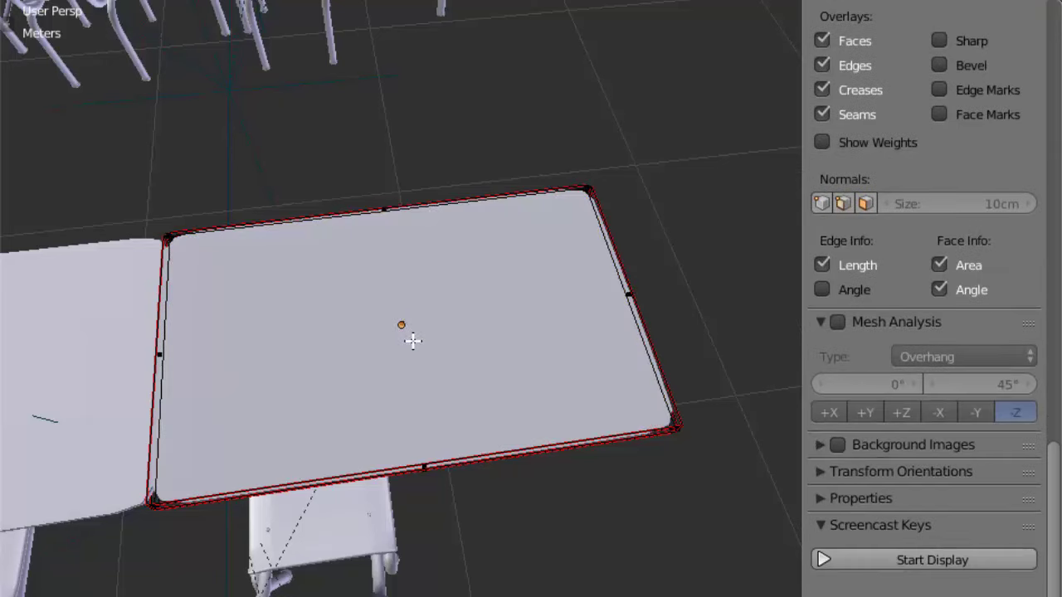
key(a)
scroll(534, 318, up, 2)
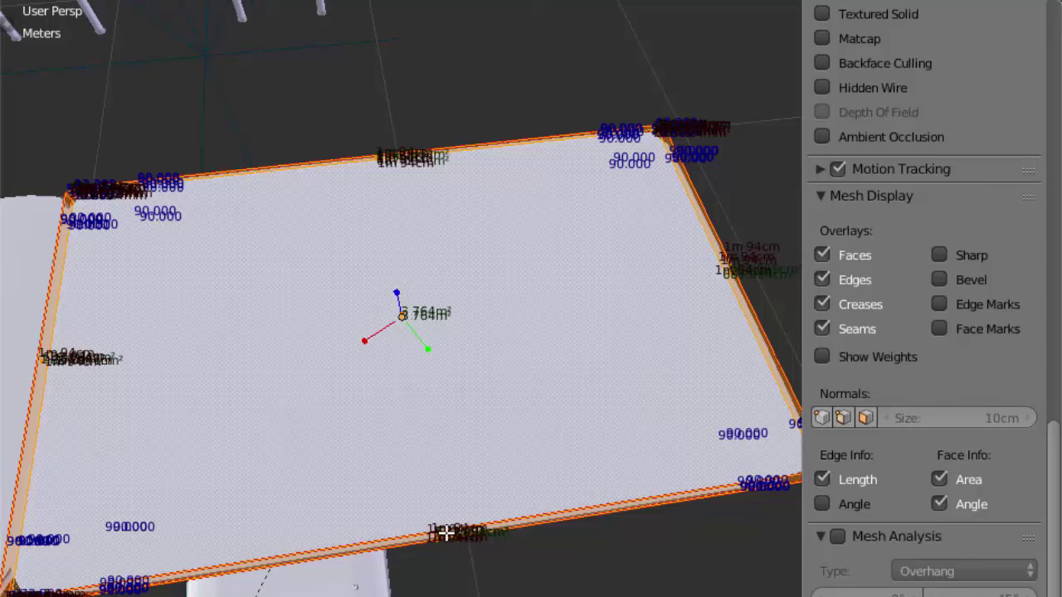
Step: Select individual faces and edges of the tabletop to read each one's length
right_click(519, 395)
right_click(547, 520)
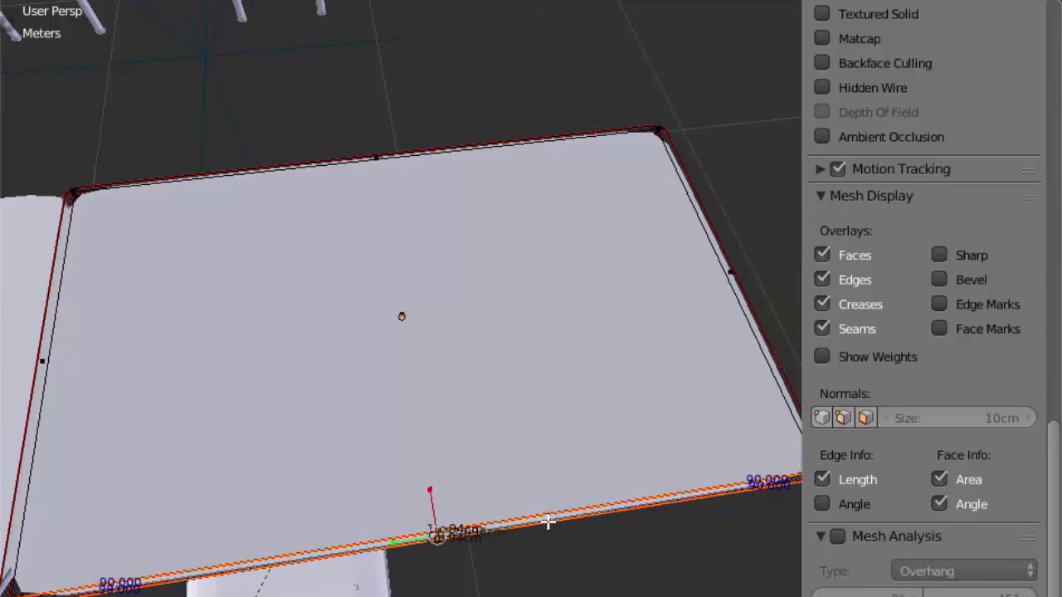
right_click(727, 265)
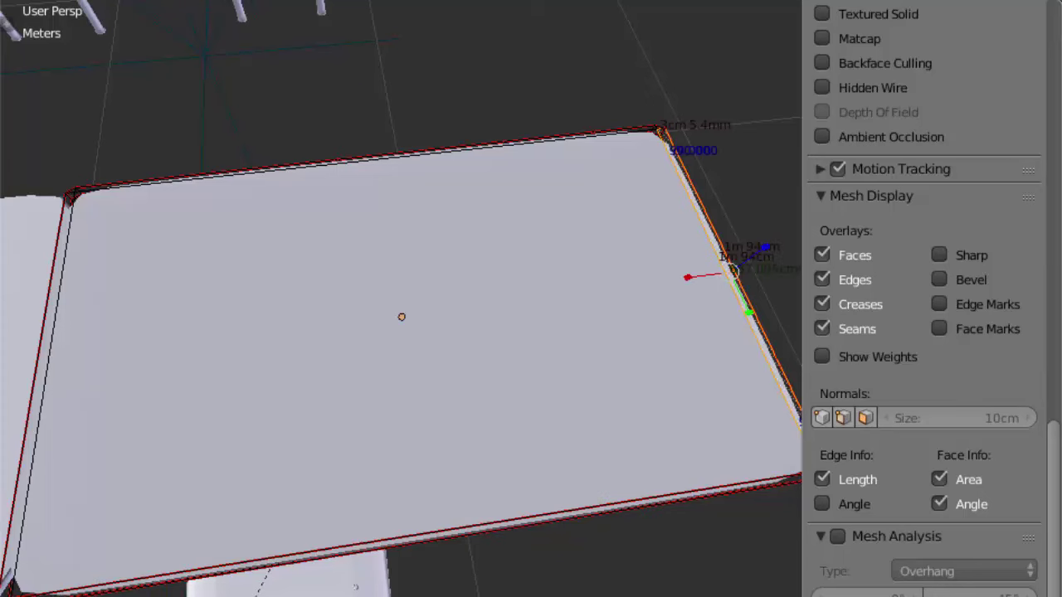
right_click(571, 508)
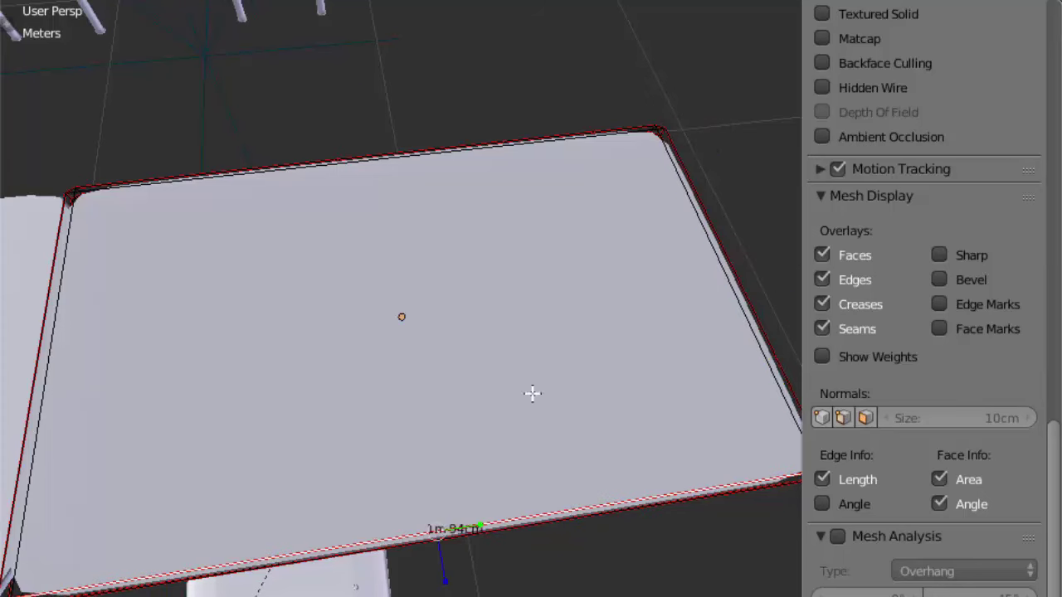
right_click(471, 137)
right_click(478, 149)
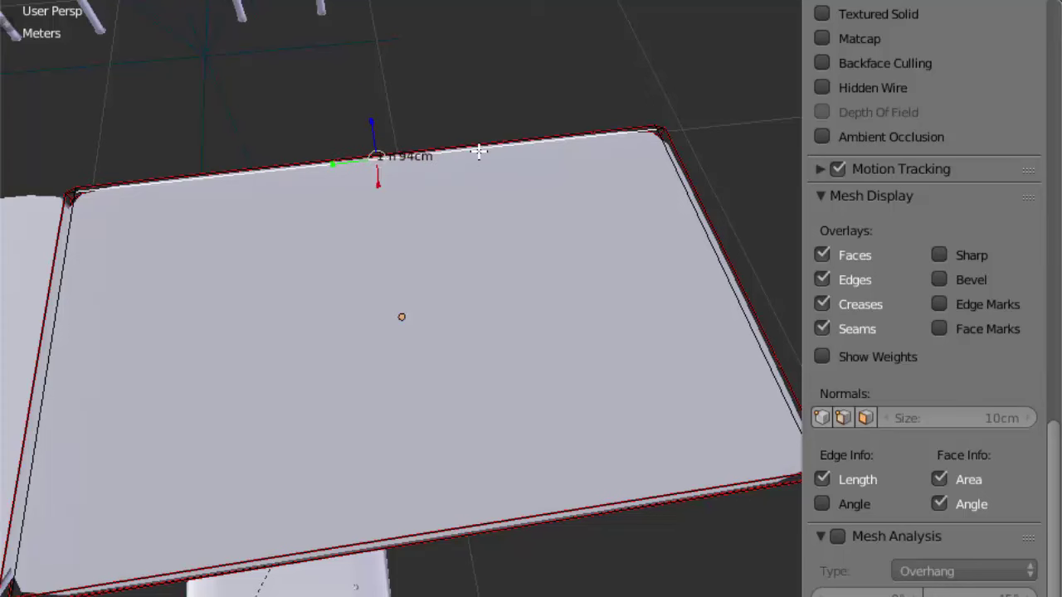
right_click(704, 217)
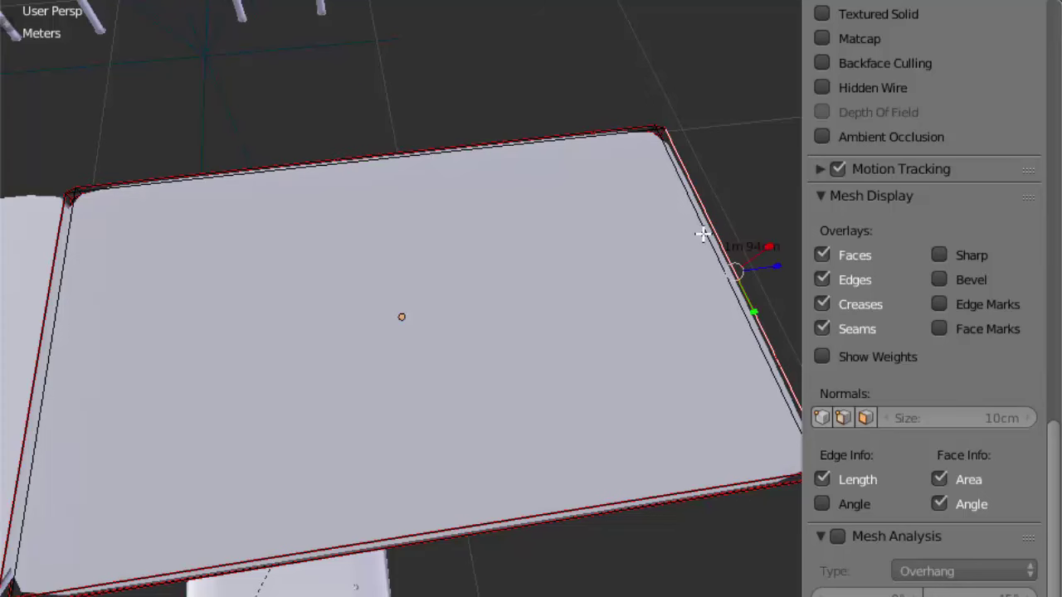
right_click(702, 235)
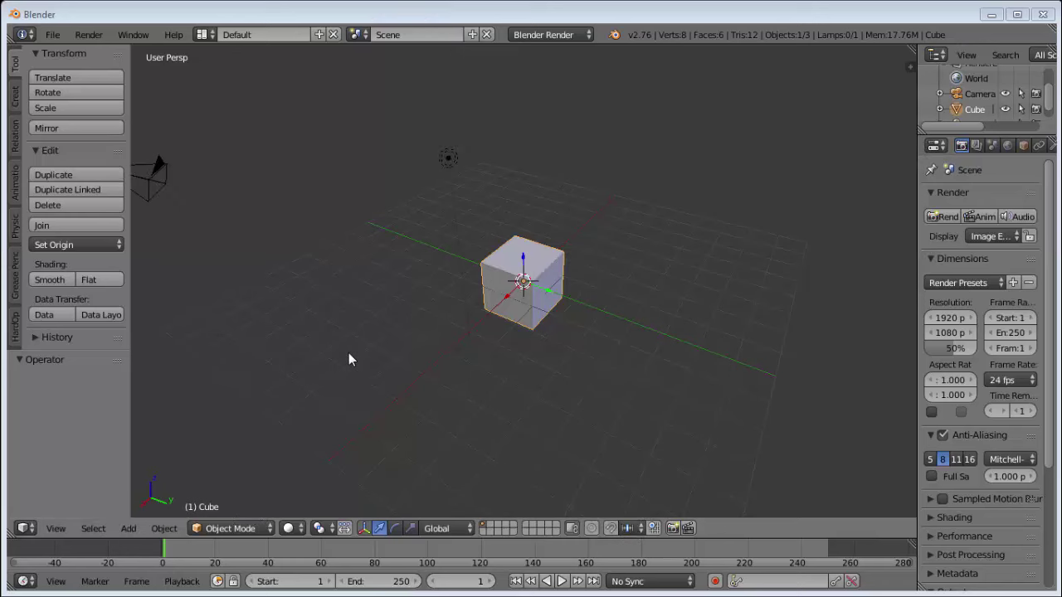
Step: Orbit the view around the default cube in the fresh startup scene
mouse_move(349, 352)
middle_down()
mouse_move(525, 374)
mouse_move(821, 315)
mouse_move(785, 356)
mouse_move(642, 391)
mouse_move(452, 397)
mouse_move(343, 362)
middle_up()
scroll(526, 311, up, 3)
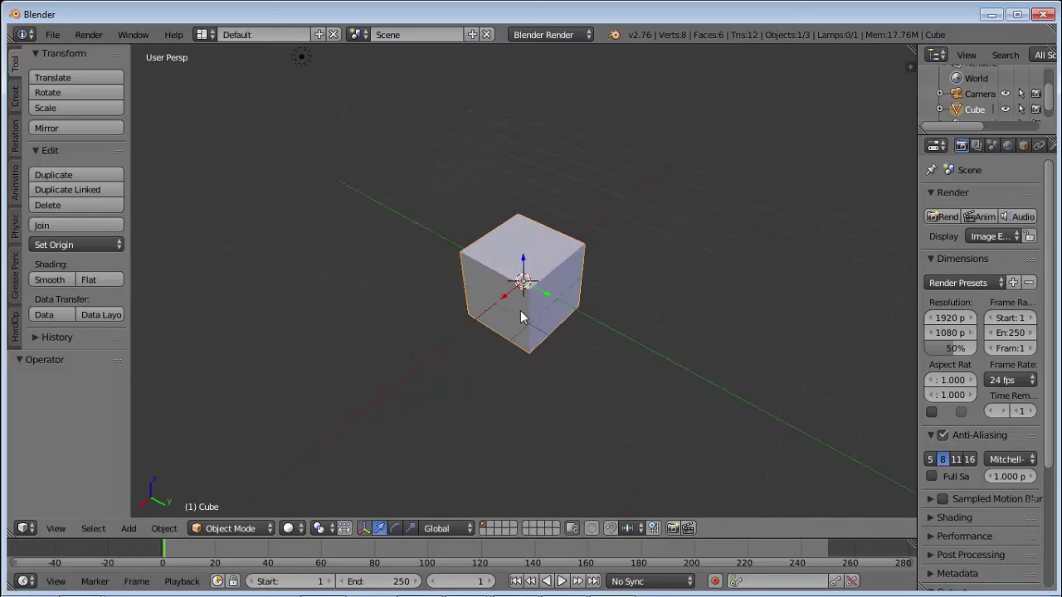
scroll(526, 282, up, 4)
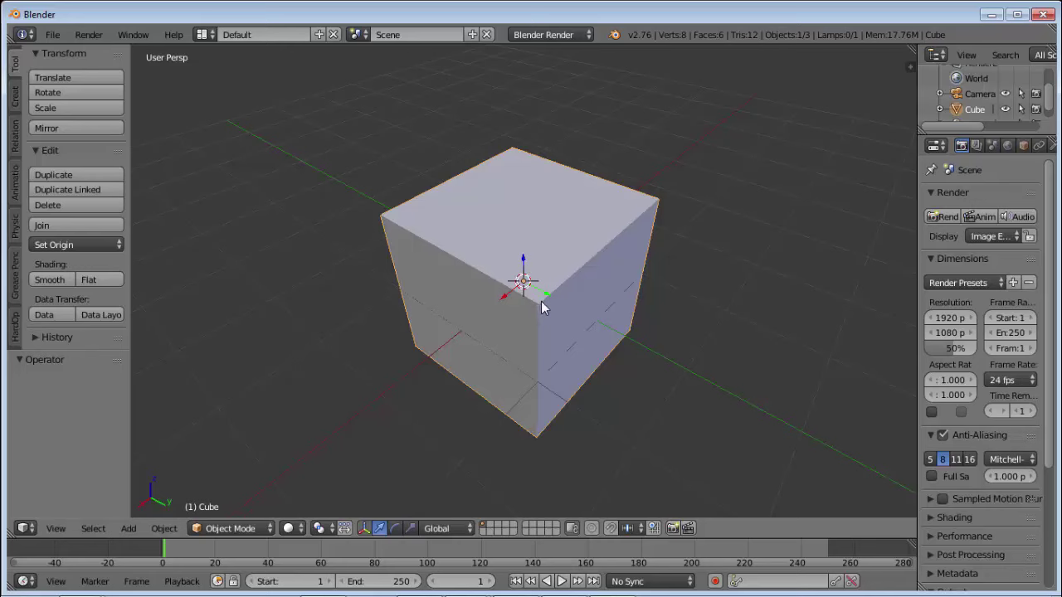
scroll(539, 303, up, 5)
scroll(527, 303, down, 5)
scroll(514, 320, down, 2)
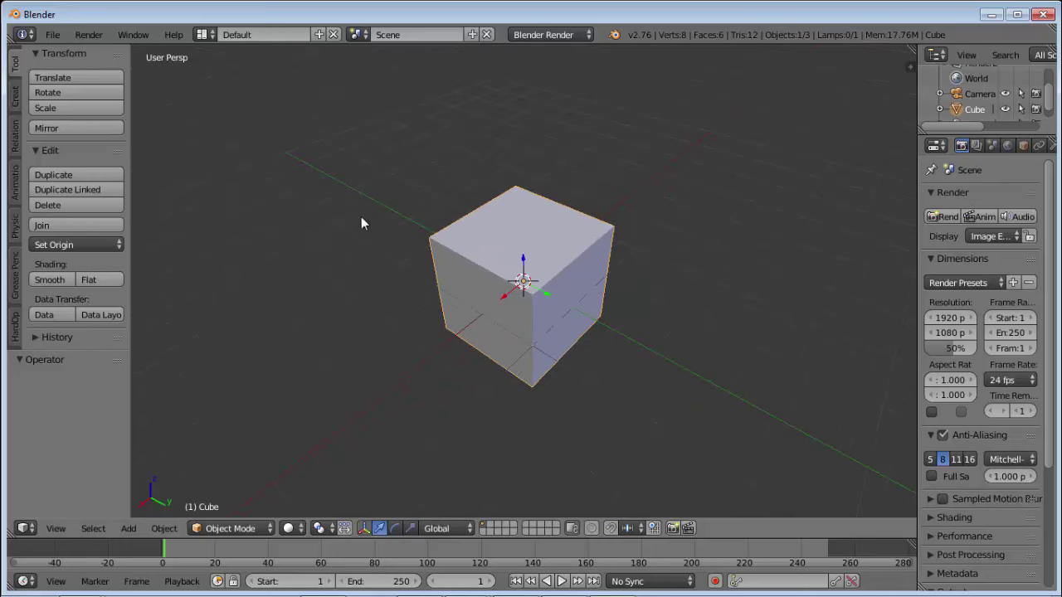
middle_drag(523, 343, 519, 285)
mouse_move(504, 342)
middle_down()
mouse_move(495, 368)
mouse_move(550, 422)
mouse_move(578, 429)
middle_up()
scroll(548, 390, down, 3)
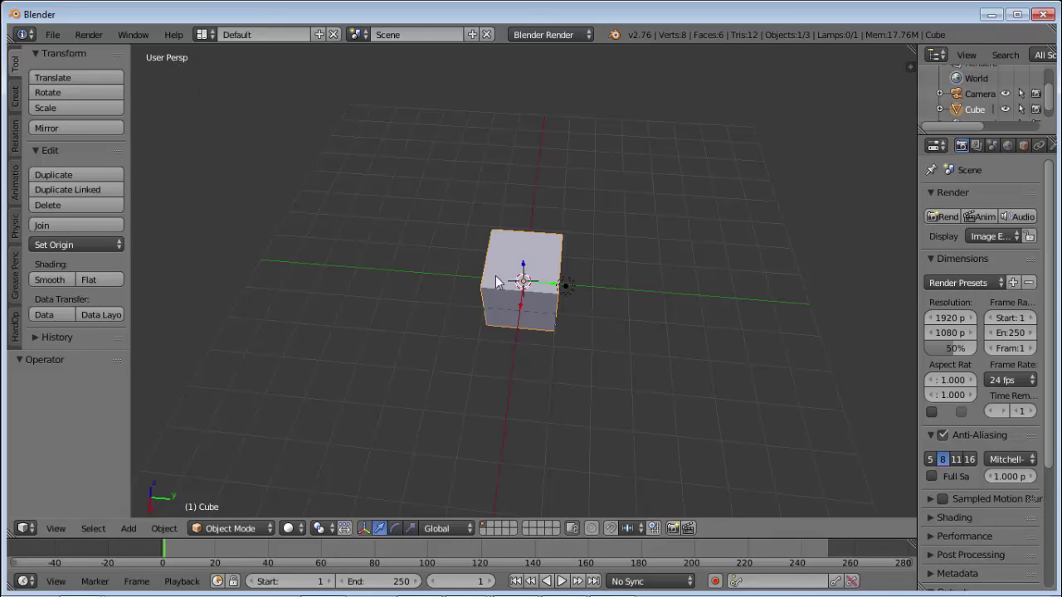
key(KP_5)
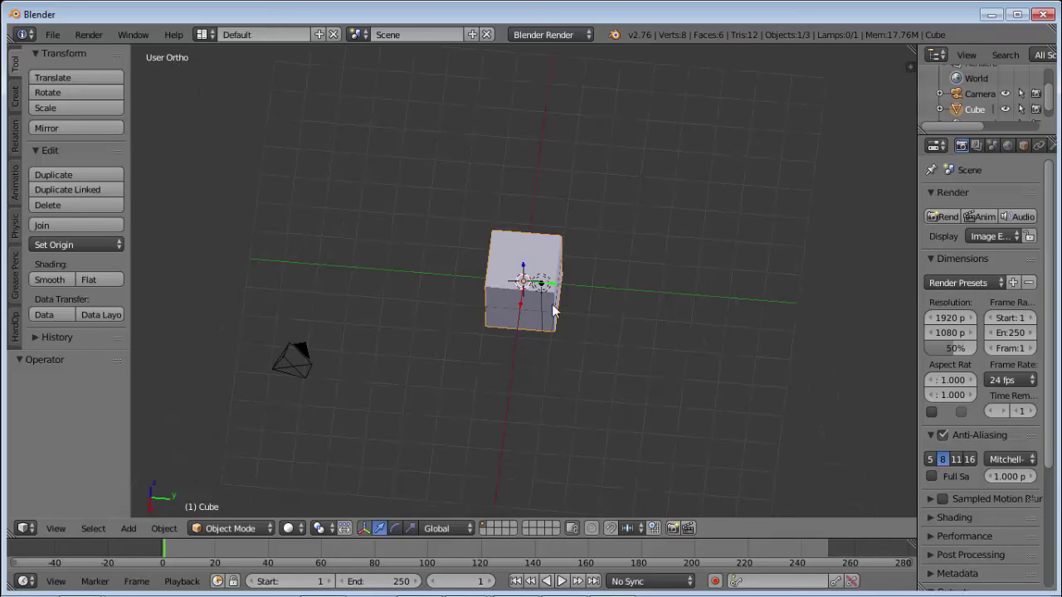
mouse_move(519, 352)
middle_down()
mouse_move(476, 287)
mouse_move(647, 251)
mouse_move(685, 293)
mouse_move(529, 354)
mouse_move(511, 325)
middle_up()
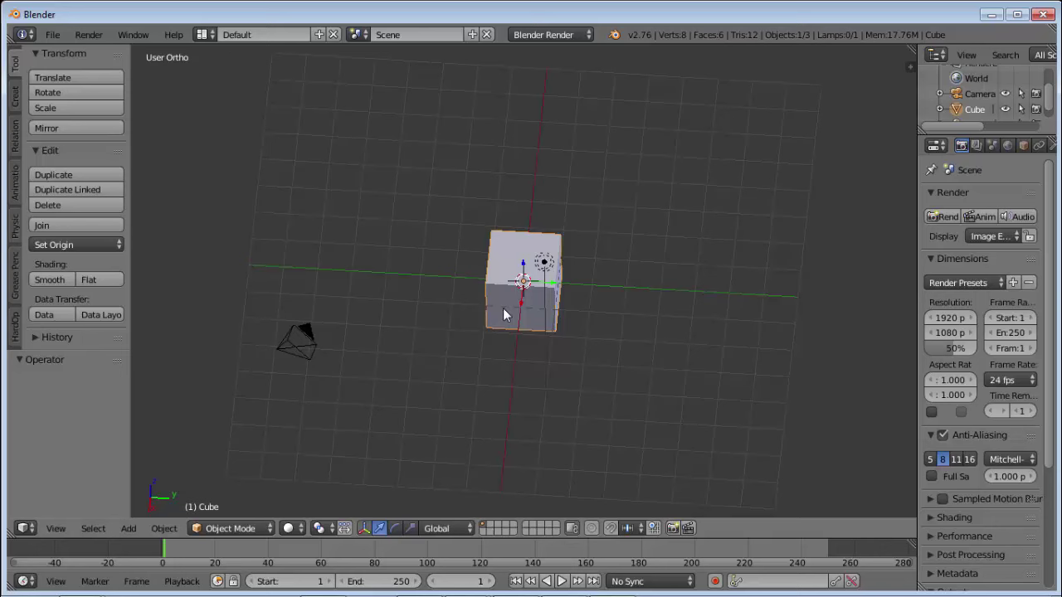
key(KP_5)
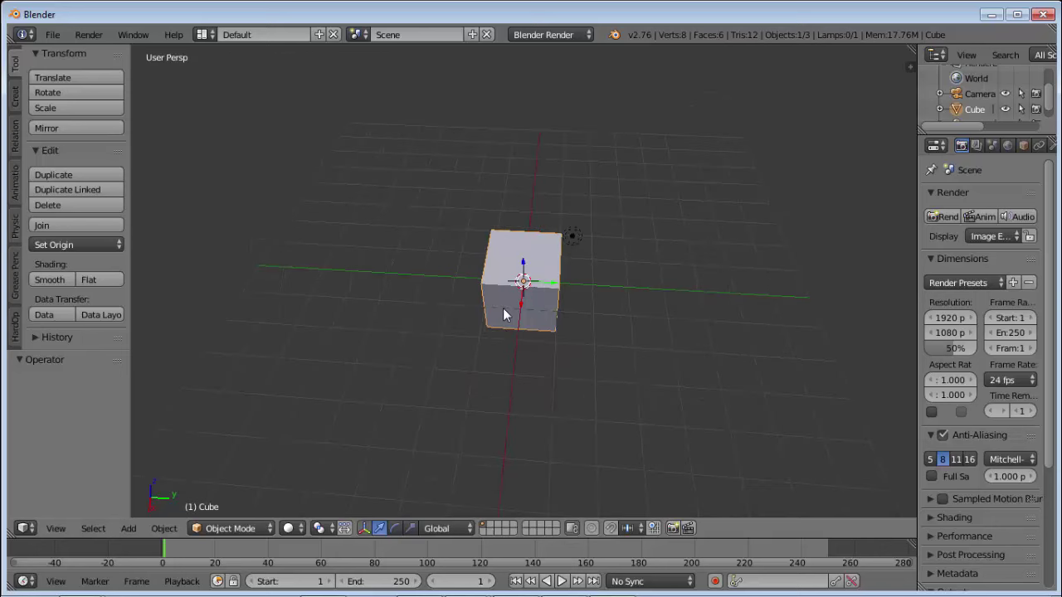
middle_drag(520, 326, 547, 292)
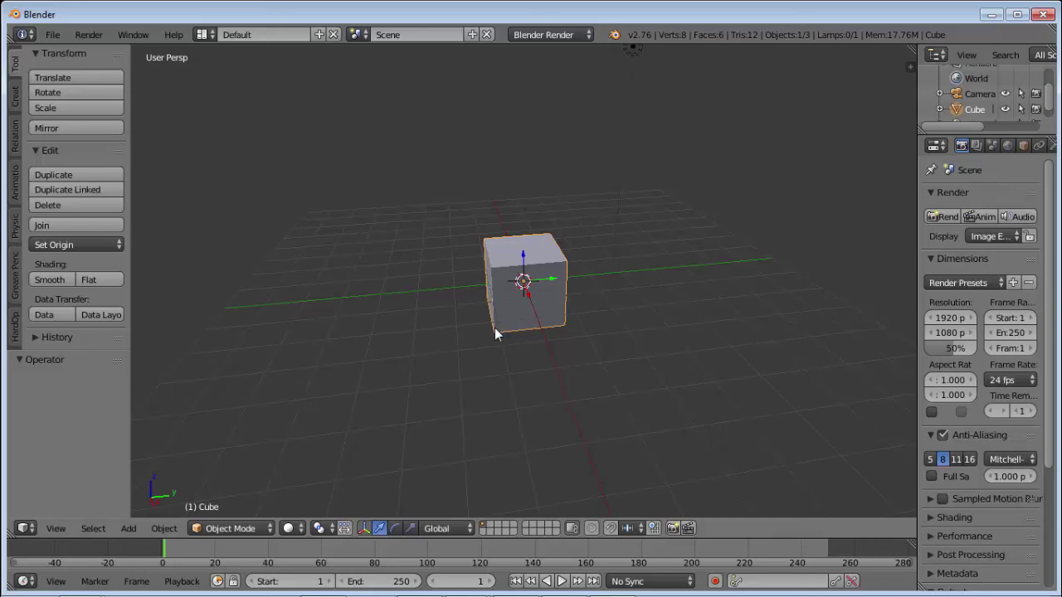
Step: Show the cube in Front view and toggle it between orthographic and perspective projection
key(KP_1)
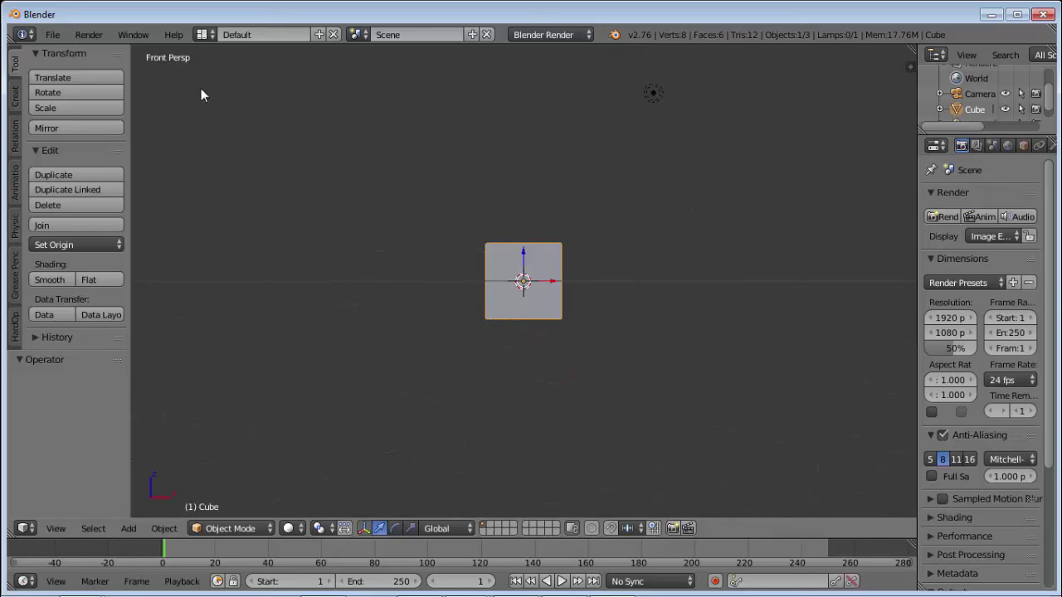
middle_drag(531, 274, 532, 284)
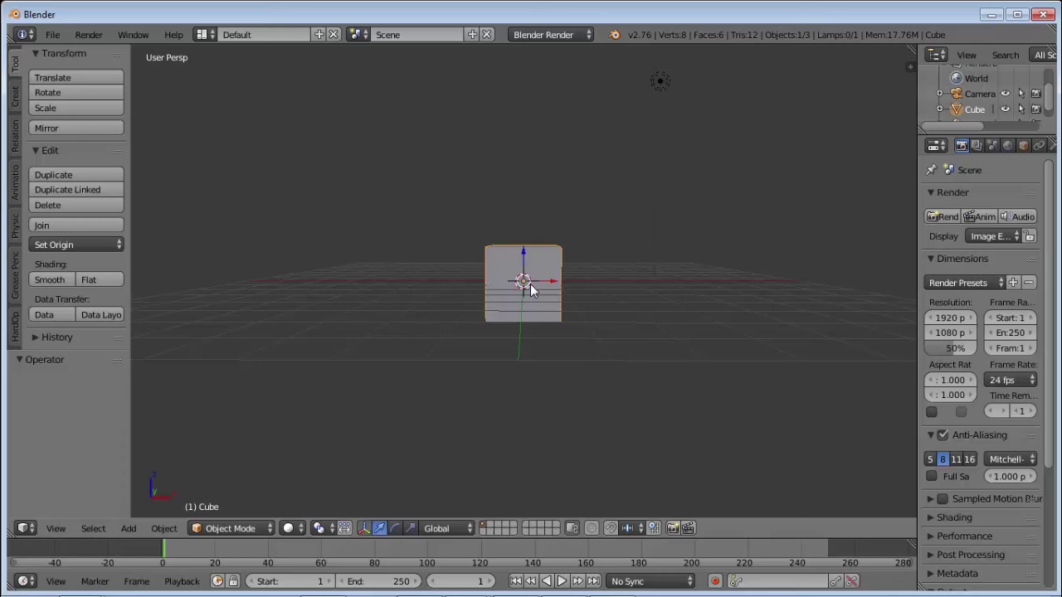
key(KP_5)
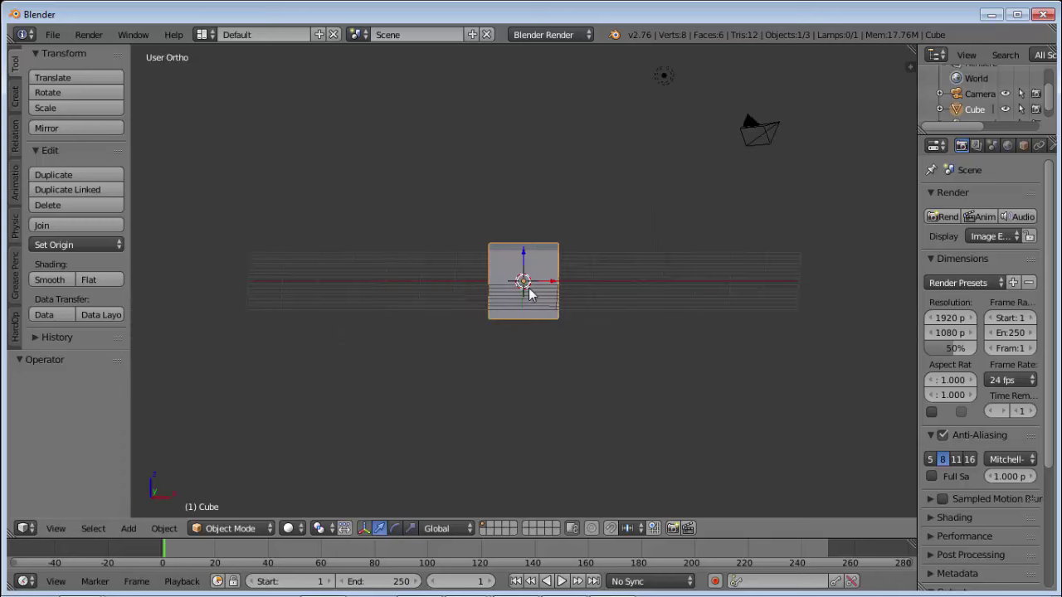
key(KP_5)
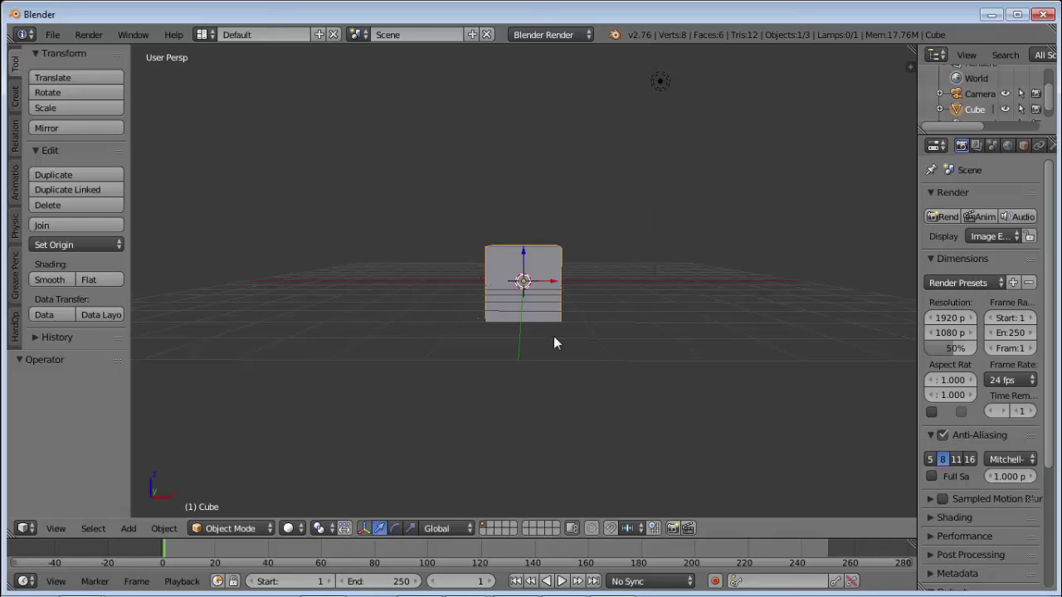
key(KP_1)
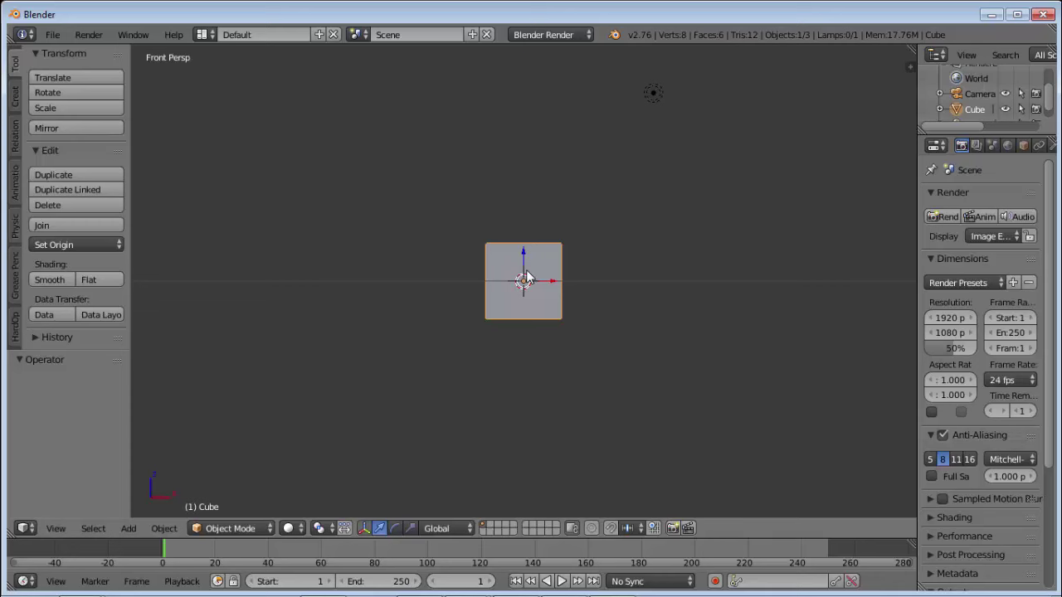
key(KP_5)
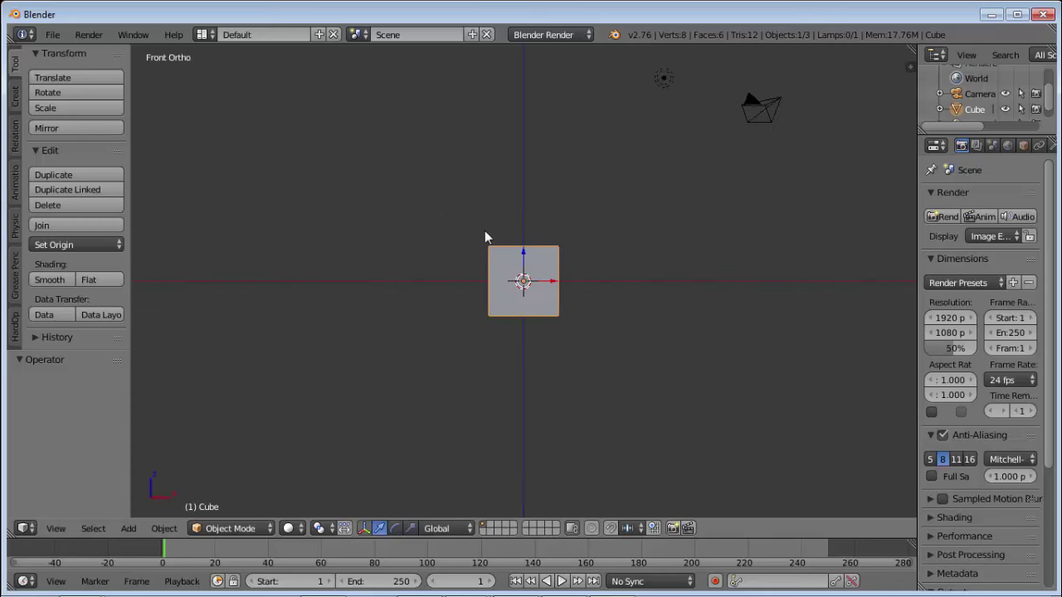
key(KP_5)
key(KP_5)
key(KP_3)
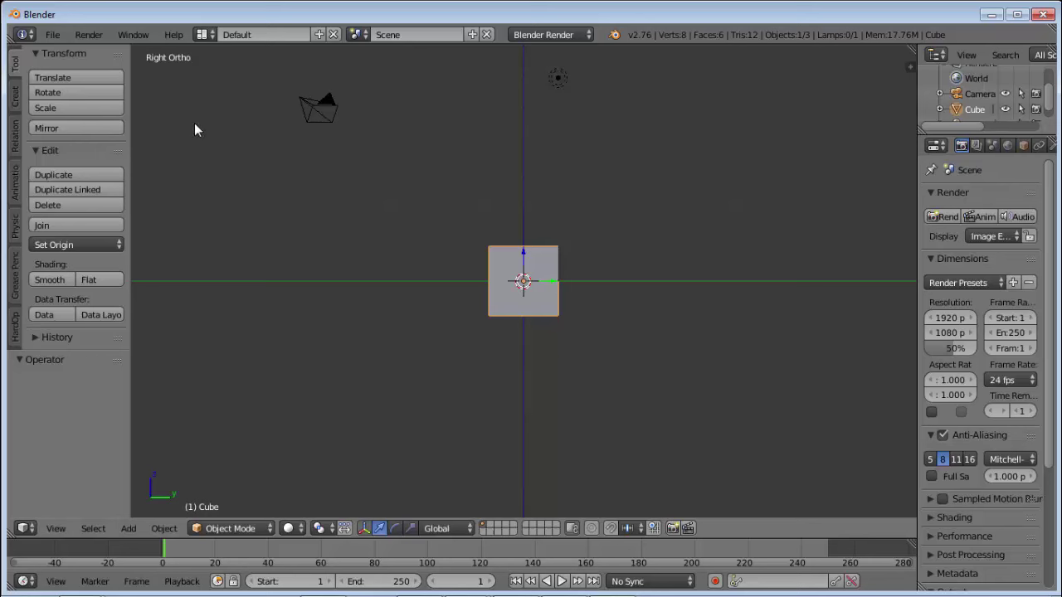
key(KP_7)
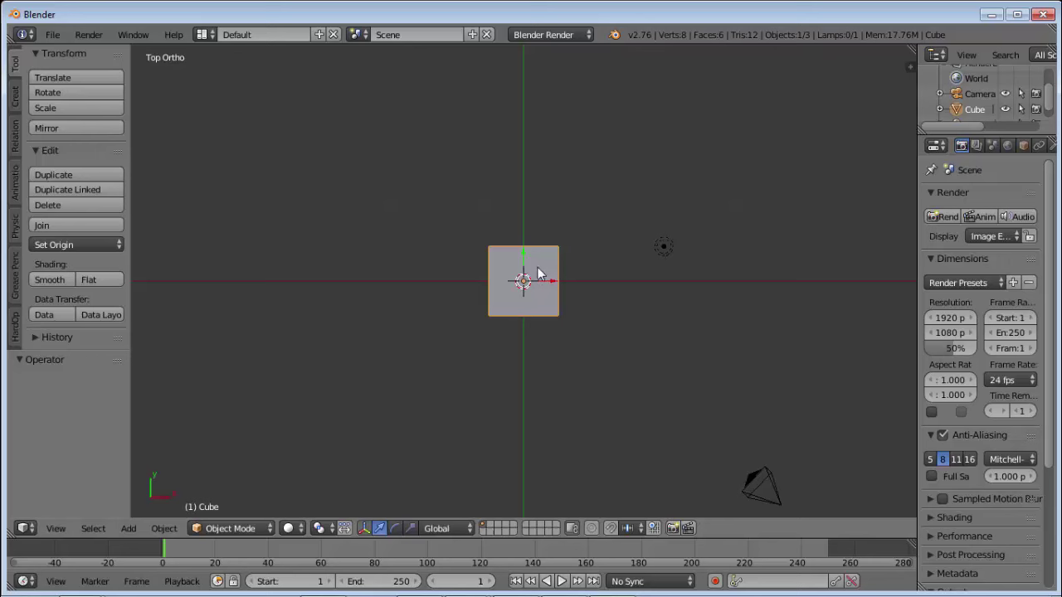
mouse_move(543, 275)
middle_down()
mouse_move(521, 308)
mouse_move(521, 257)
mouse_move(514, 304)
mouse_move(530, 199)
mouse_move(531, 369)
mouse_move(508, 384)
mouse_move(522, 305)
middle_up()
key(ctrl+KP_7)
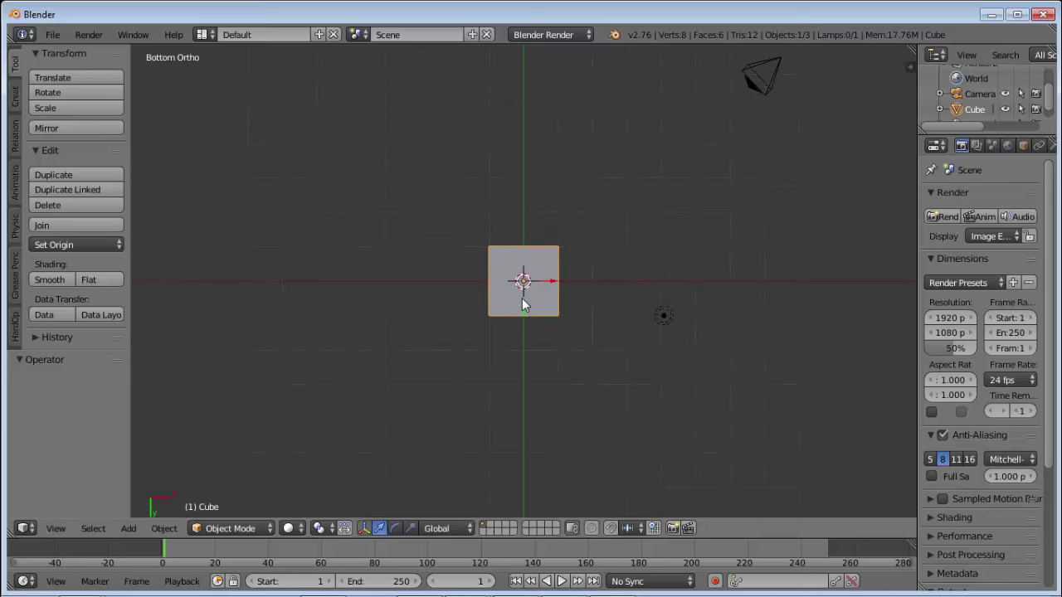
key(KP_7)
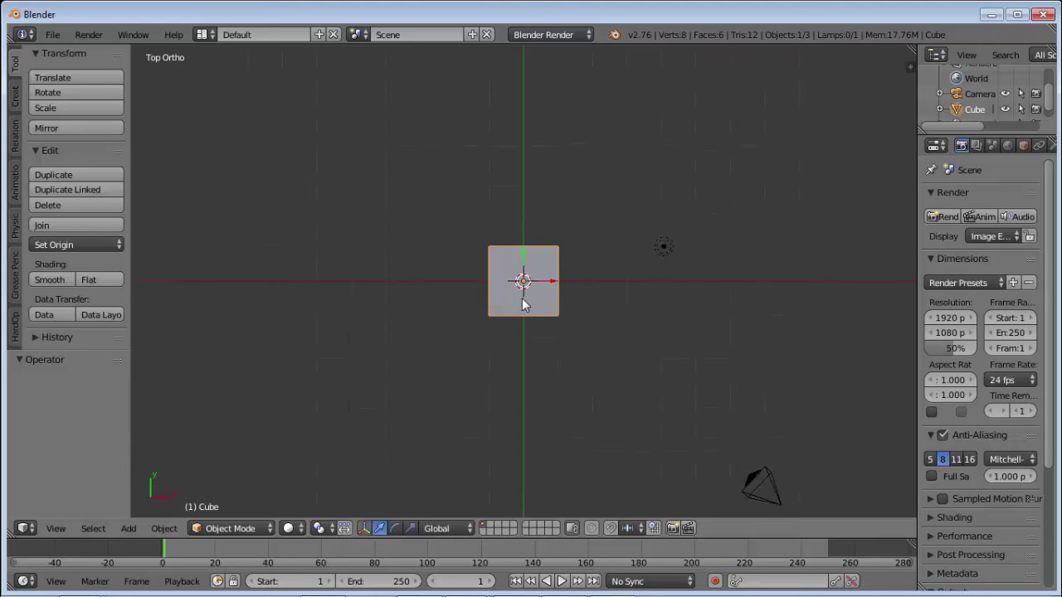
key(ctrl+KP_7)
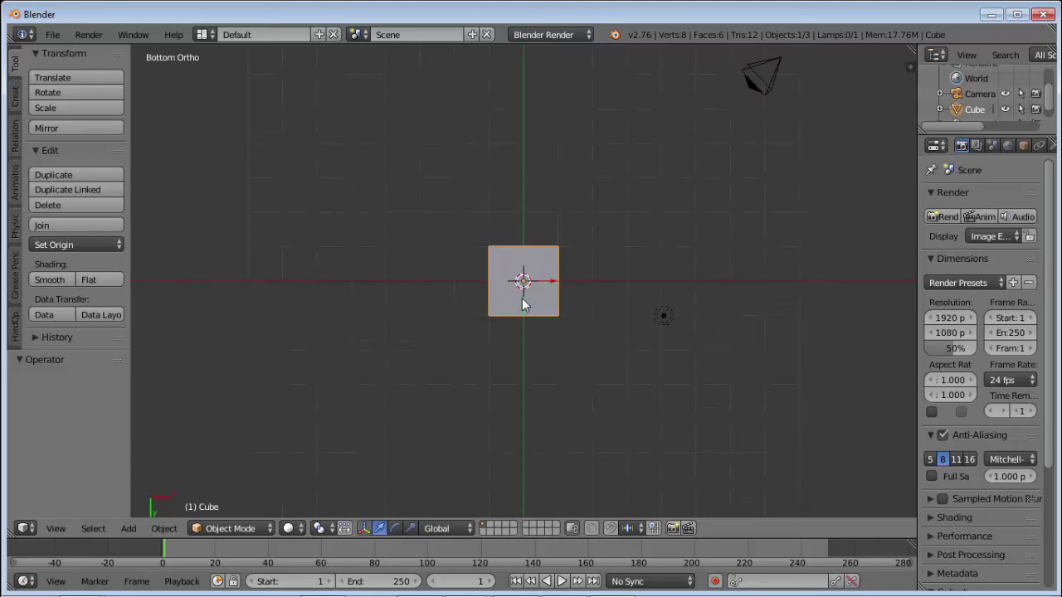
key(KP_3)
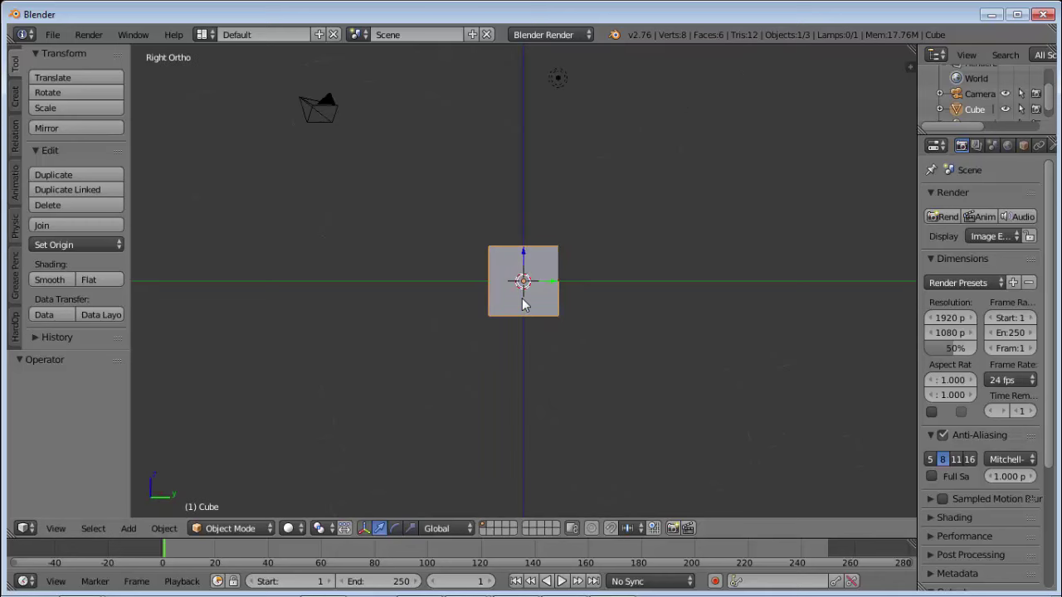
key(ctrl+KP_3)
key(KP_1)
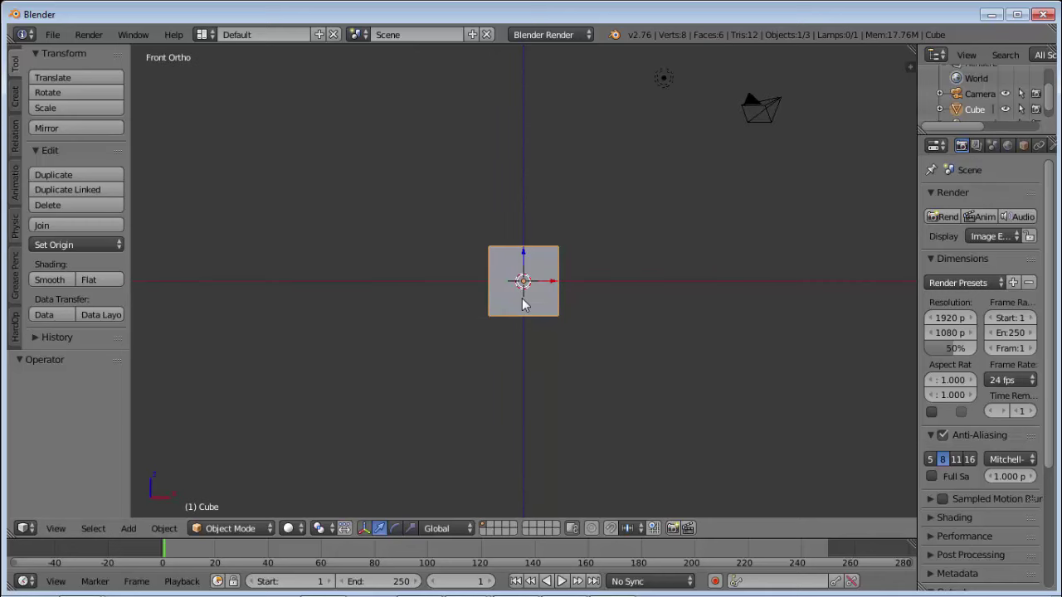
key(ctrl+KP_1)
mouse_move(511, 274)
middle_down()
mouse_move(565, 324)
mouse_move(741, 296)
mouse_move(734, 343)
mouse_move(581, 507)
middle_up()
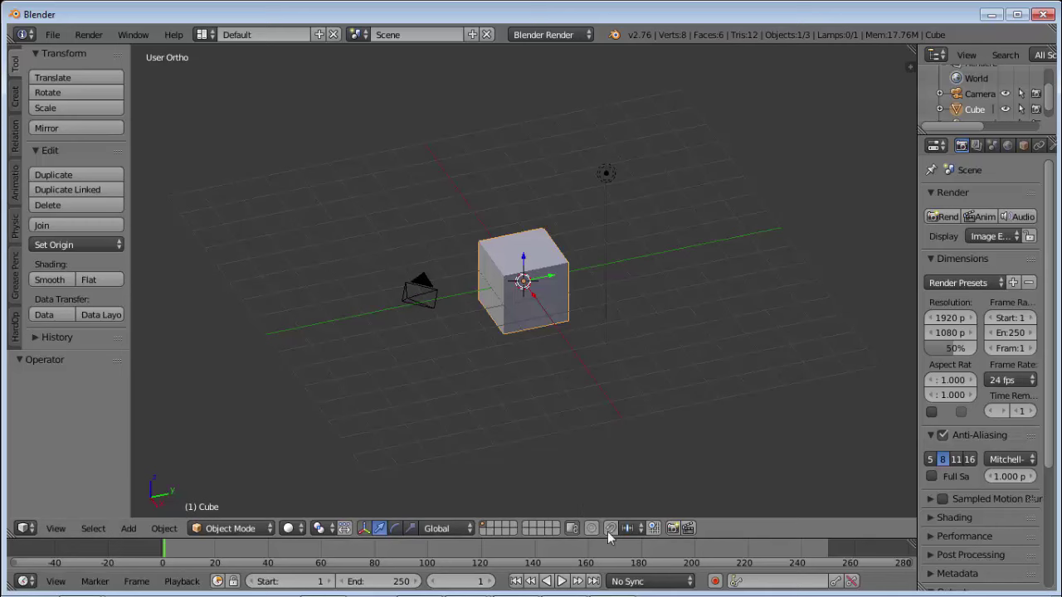
mouse_move(669, 367)
middle_down()
mouse_move(628, 368)
mouse_move(622, 464)
middle_up()
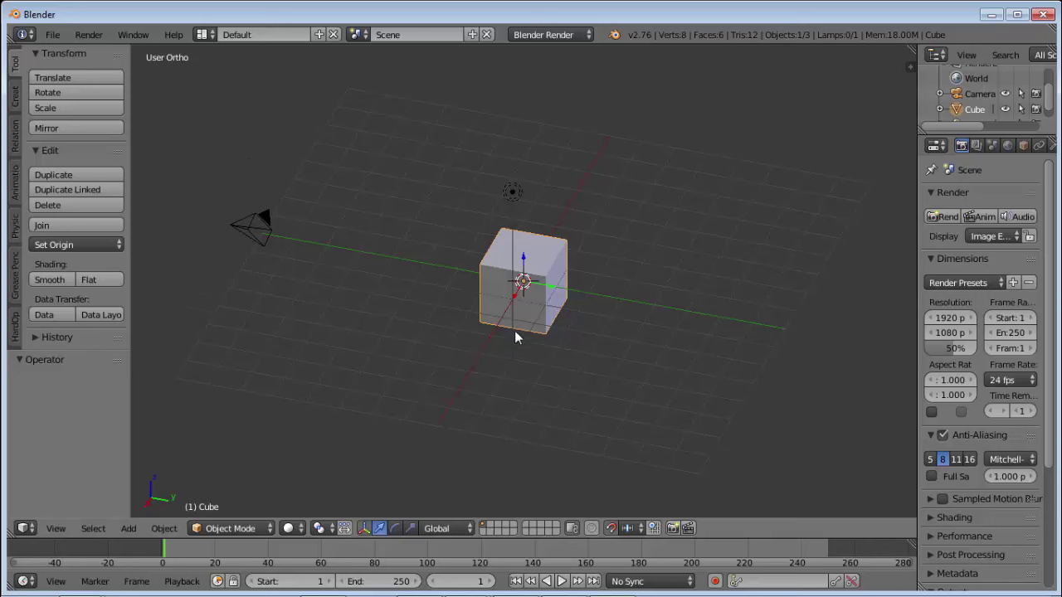
middle_drag(515, 330, 503, 319)
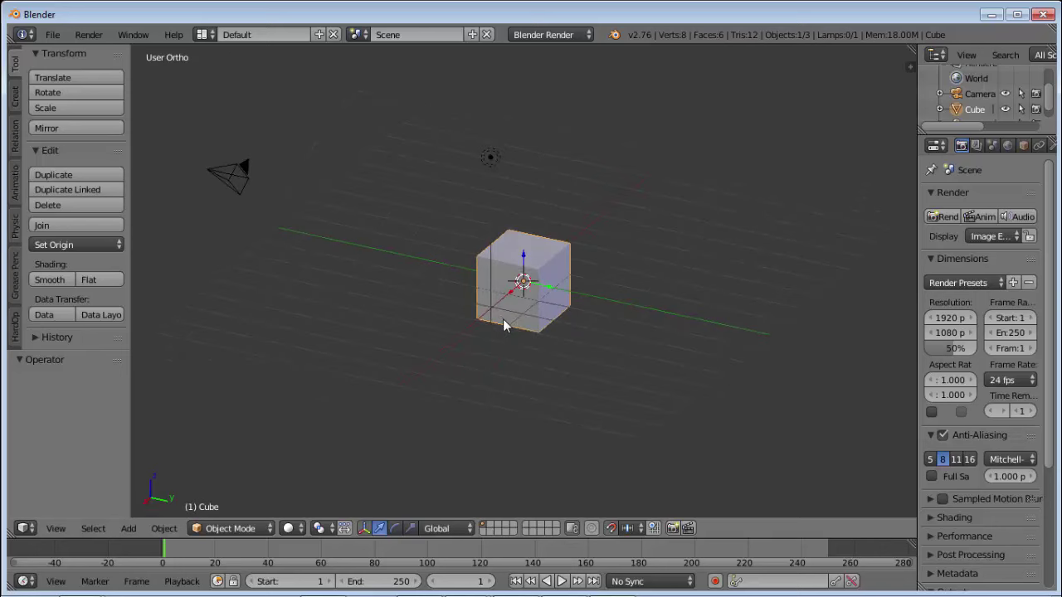
Step: Set the snap element to Face and orbit around the cube
click(630, 528)
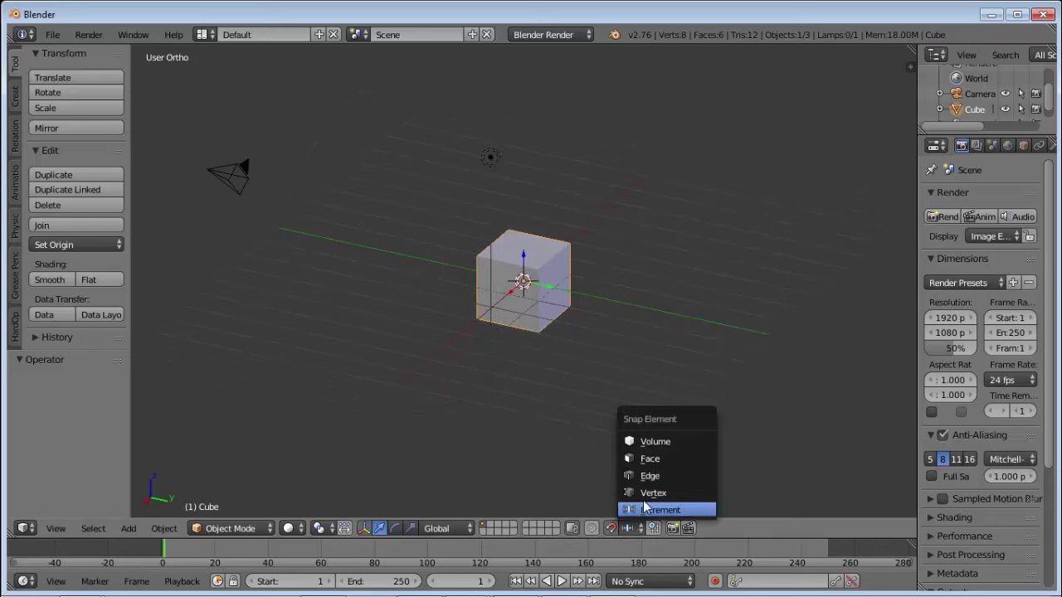
click(649, 458)
mouse_move(531, 346)
middle_down()
mouse_move(488, 338)
mouse_move(537, 343)
mouse_move(468, 305)
mouse_move(531, 292)
mouse_move(497, 309)
mouse_move(444, 285)
middle_up()
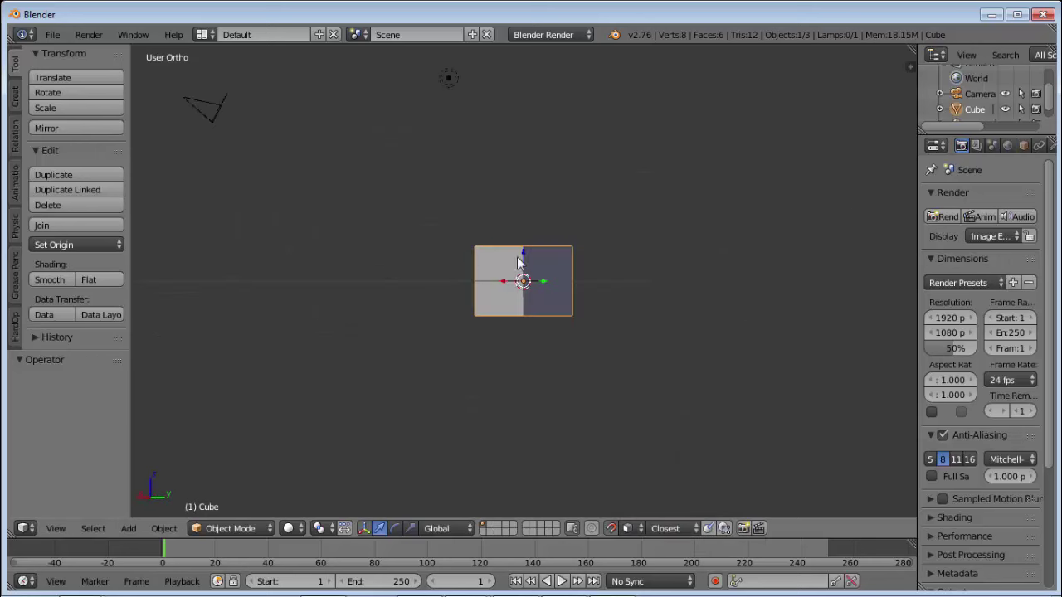
mouse_move(519, 264)
middle_down()
mouse_move(512, 322)
mouse_move(469, 335)
mouse_move(539, 290)
mouse_move(461, 327)
mouse_move(355, 290)
middle_up()
Step: Check the cube from back, front, top and right numpad views, ending on Front
key(ctrl+KP_1)
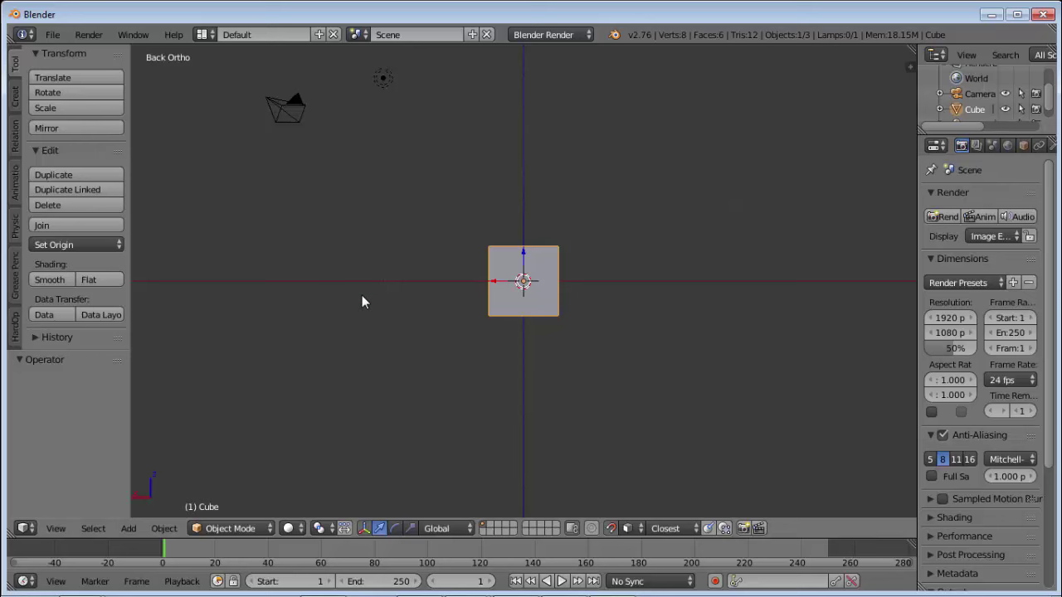
middle_drag(412, 309, 592, 324)
key(KP_1)
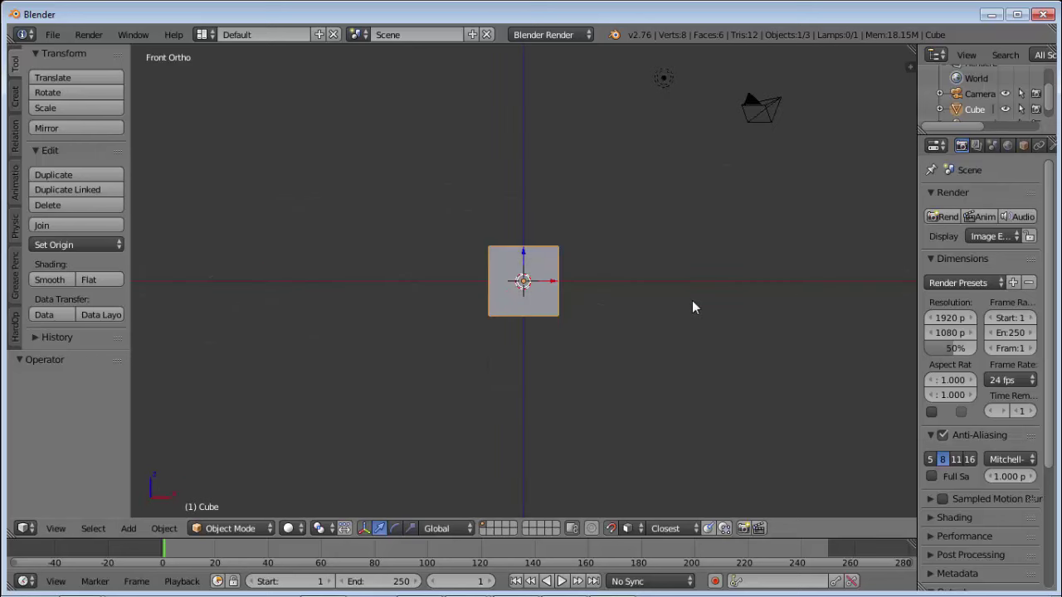
mouse_move(693, 310)
middle_down()
mouse_move(644, 454)
mouse_move(741, 407)
middle_up()
key(KP_7)
mouse_move(711, 442)
middle_down()
mouse_move(664, 279)
mouse_move(646, 153)
mouse_move(680, 126)
mouse_move(717, 163)
mouse_move(533, 301)
mouse_move(705, 416)
middle_up()
key(KP_7)
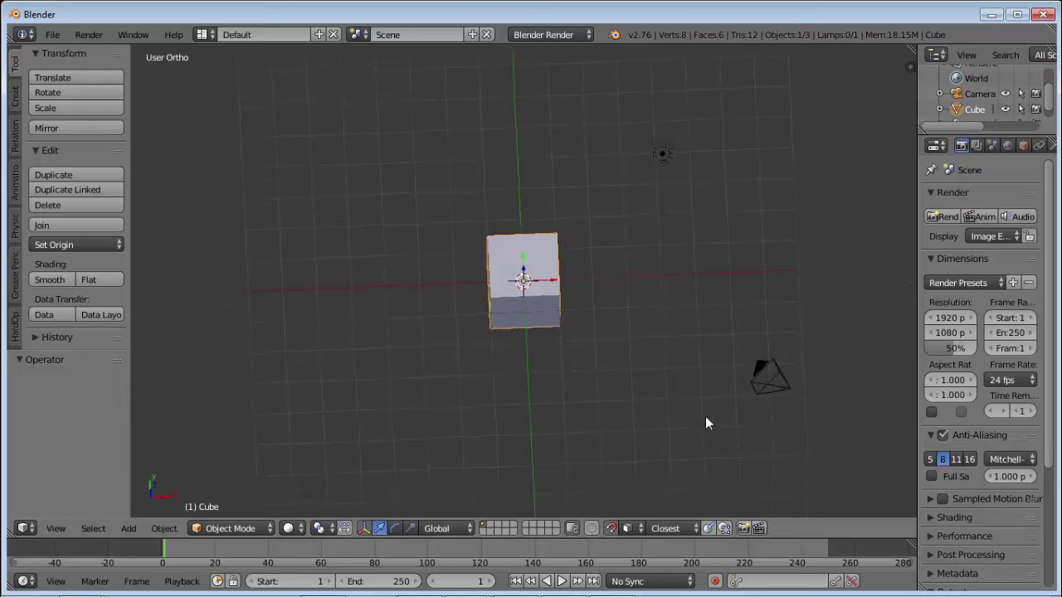
key(KP_7)
mouse_move(682, 487)
middle_down()
mouse_move(567, 461)
mouse_move(538, 401)
middle_up()
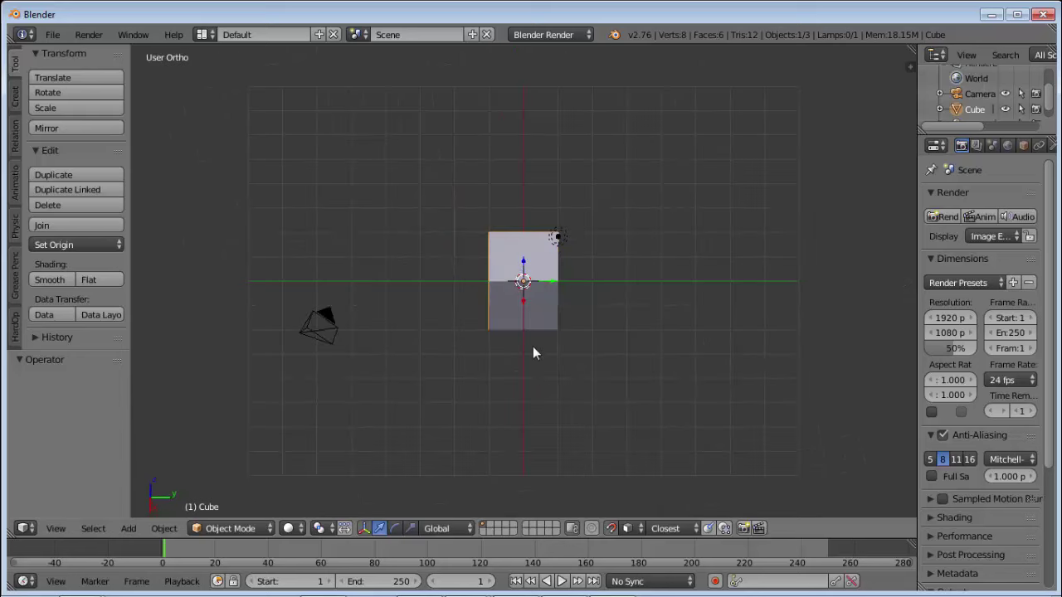
key(KP_3)
middle_drag(516, 287, 441, 285)
key(ctrl+KP_1)
mouse_move(332, 279)
middle_down()
mouse_move(509, 313)
mouse_move(633, 301)
mouse_move(688, 310)
mouse_move(674, 365)
mouse_move(617, 399)
mouse_move(647, 448)
middle_up()
key(KP_1)
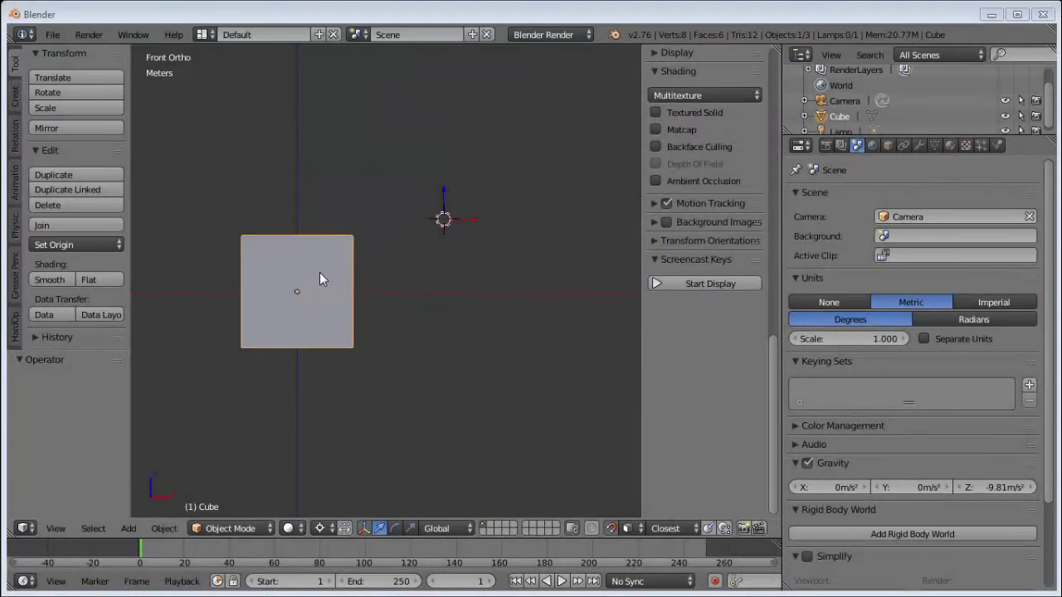
Step: In Front view, scroll to the cube's Transform fields showing scale 1.000 and 2 m dimensions
mouse_move(320, 274)
middle_down()
mouse_move(429, 277)
mouse_move(358, 299)
mouse_move(341, 293)
middle_up()
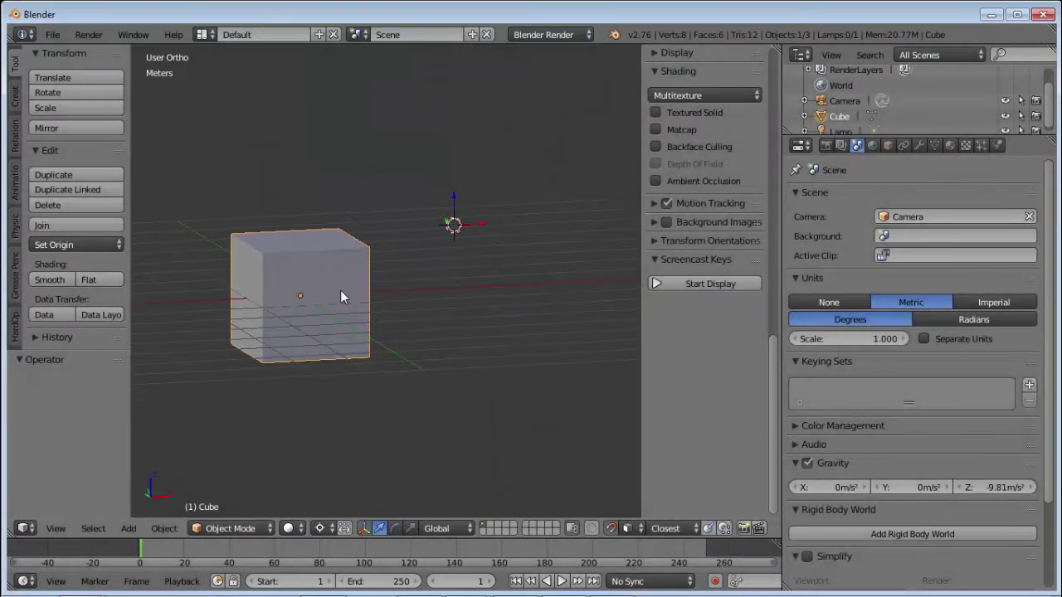
key(KP_1)
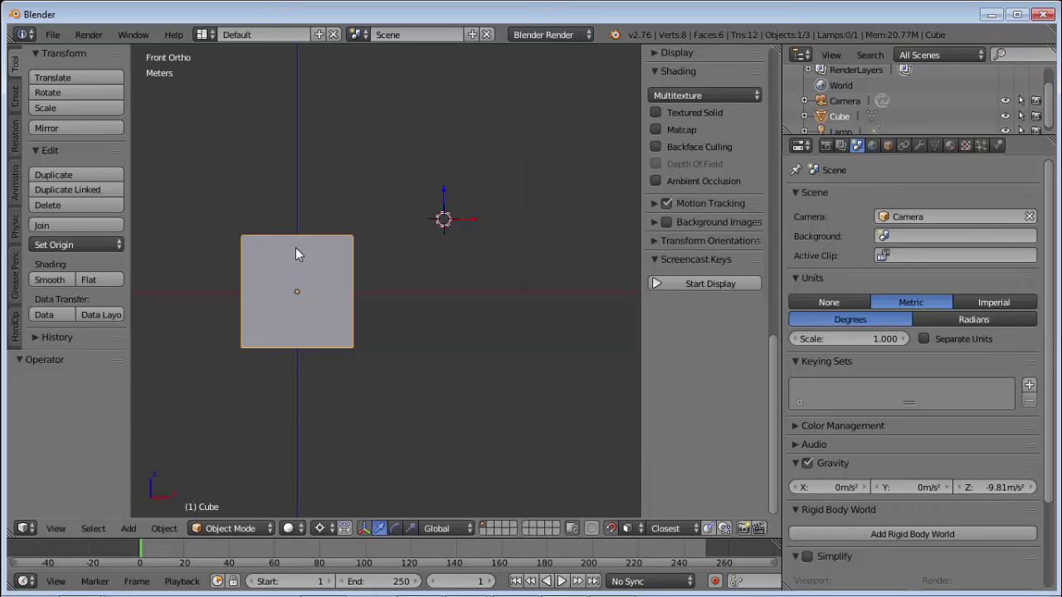
mouse_move(295, 253)
middle_down()
mouse_move(373, 260)
mouse_move(324, 267)
mouse_move(490, 254)
mouse_move(444, 256)
middle_up()
key(KP_1)
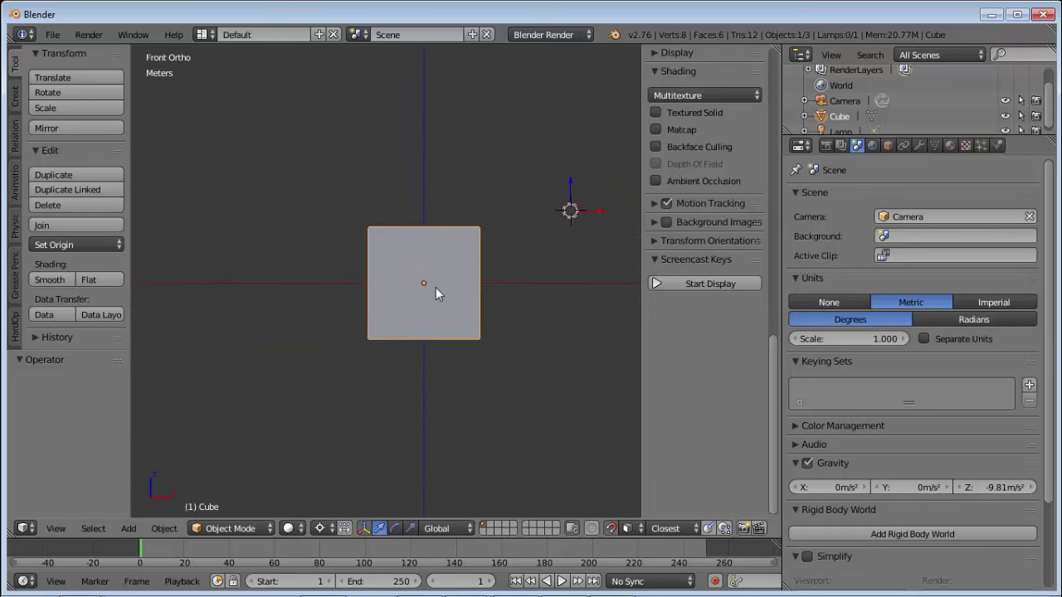
scroll(710, 233, up, 10)
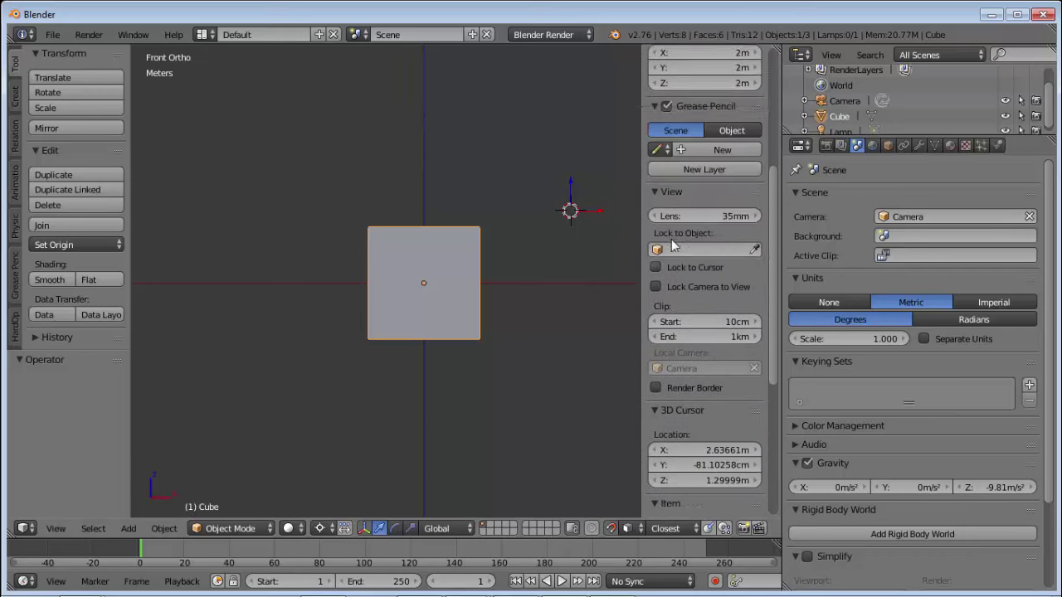
scroll(673, 243, down, 1)
scroll(670, 237, up, 1)
scroll(674, 245, up, 5)
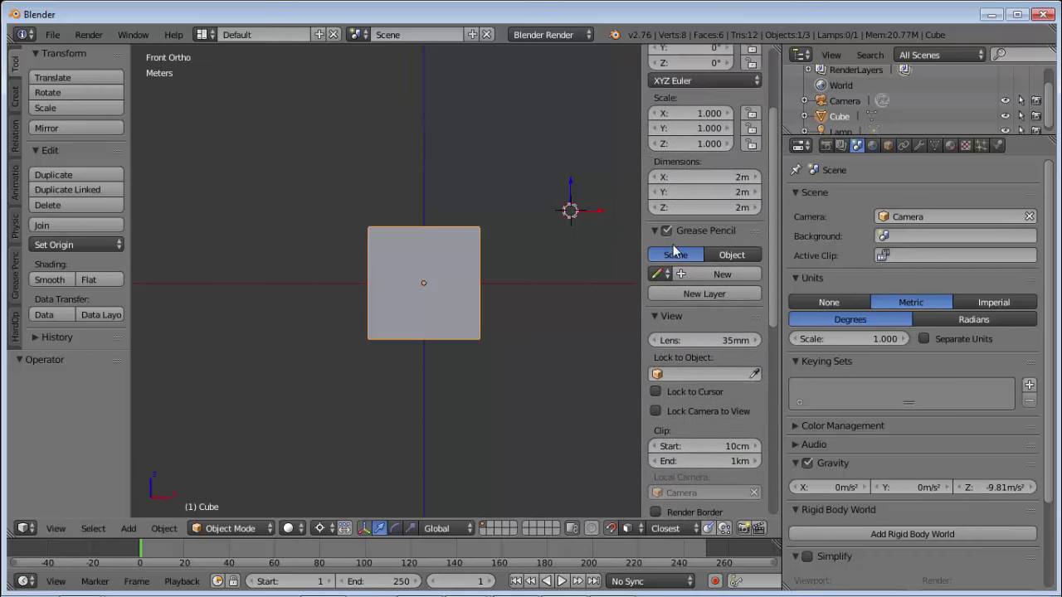
scroll(676, 251, up, 4)
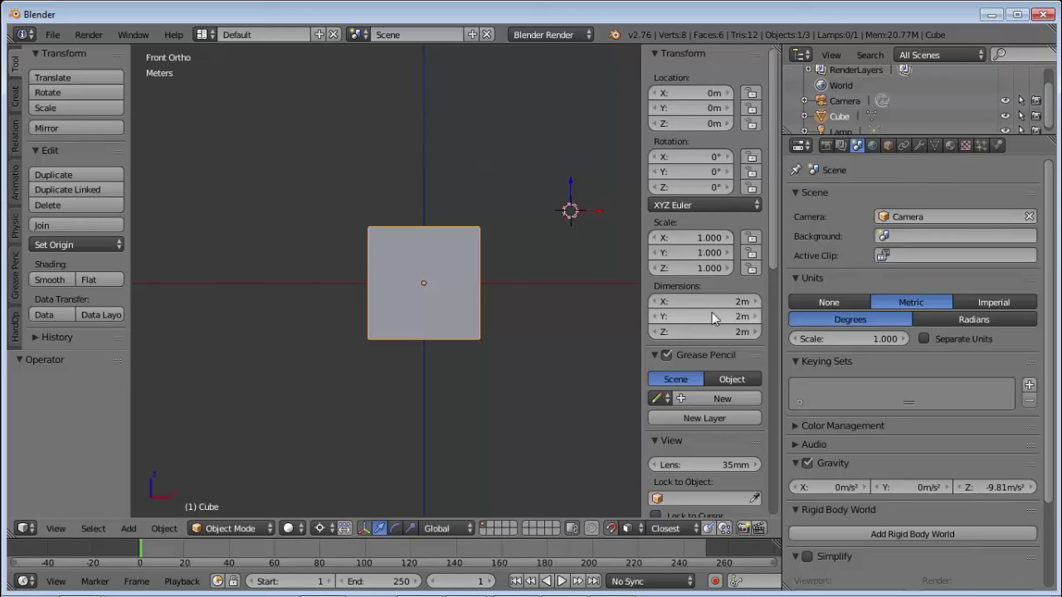
middle_drag(484, 308, 499, 320)
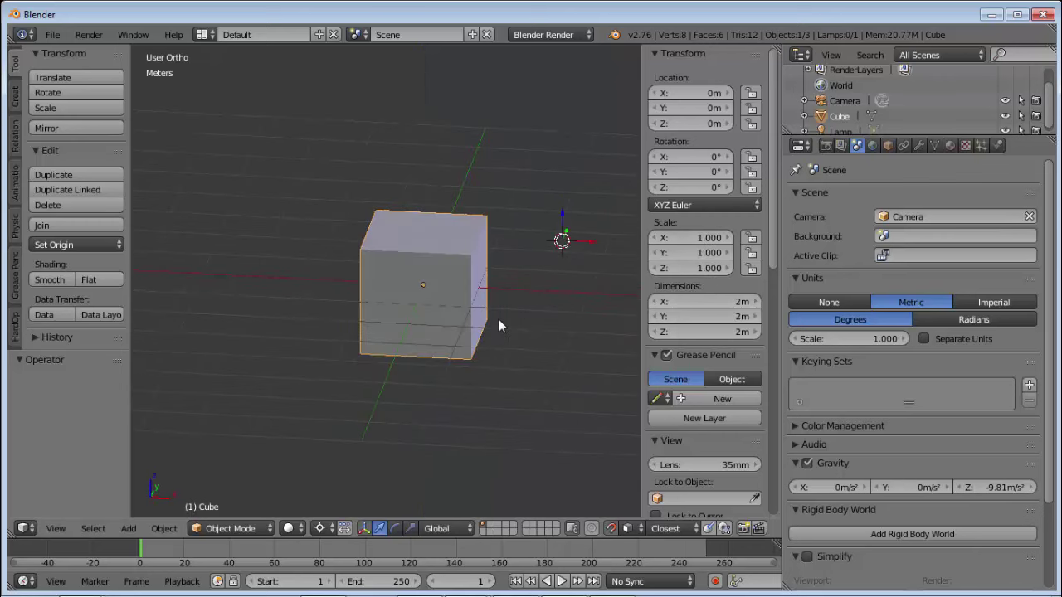
key(KP_1)
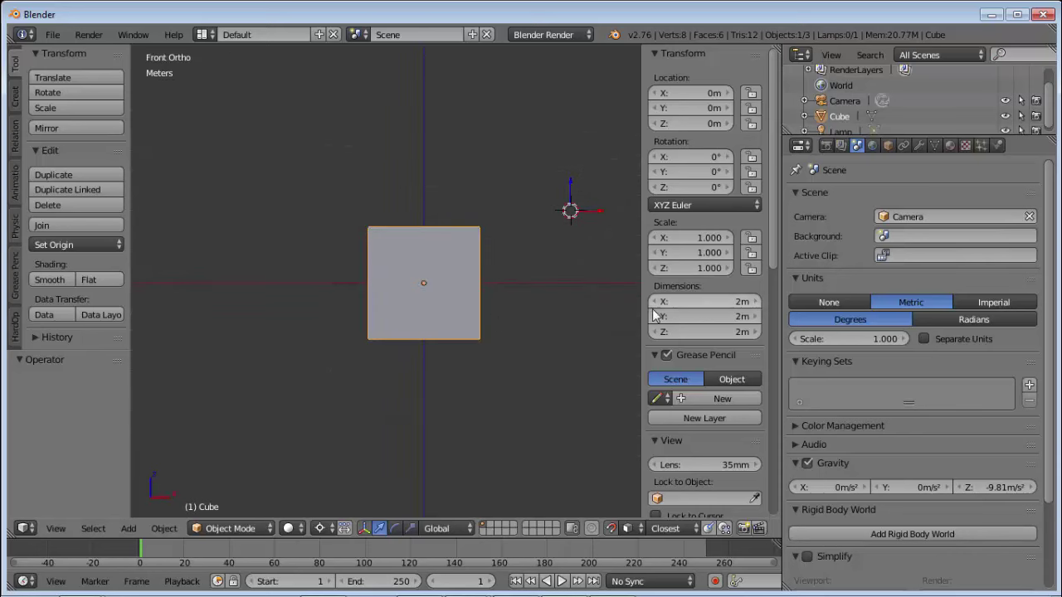
scroll(698, 336, down, 3)
Step: Put the cube into Edit Mode and scroll the side panel down to Face Info
key(Tab)
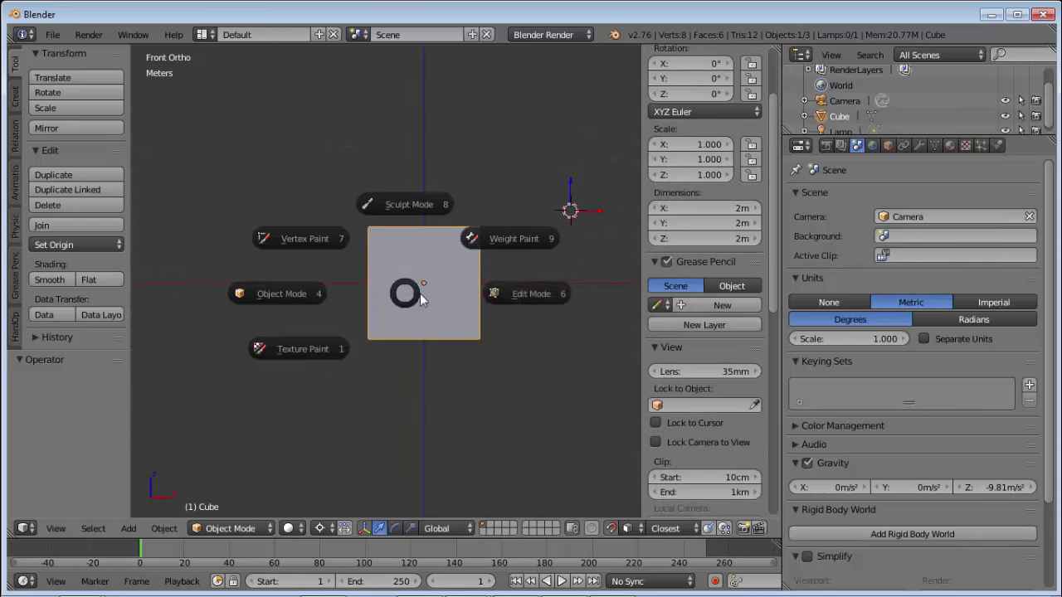
click(521, 298)
scroll(680, 249, down, 2)
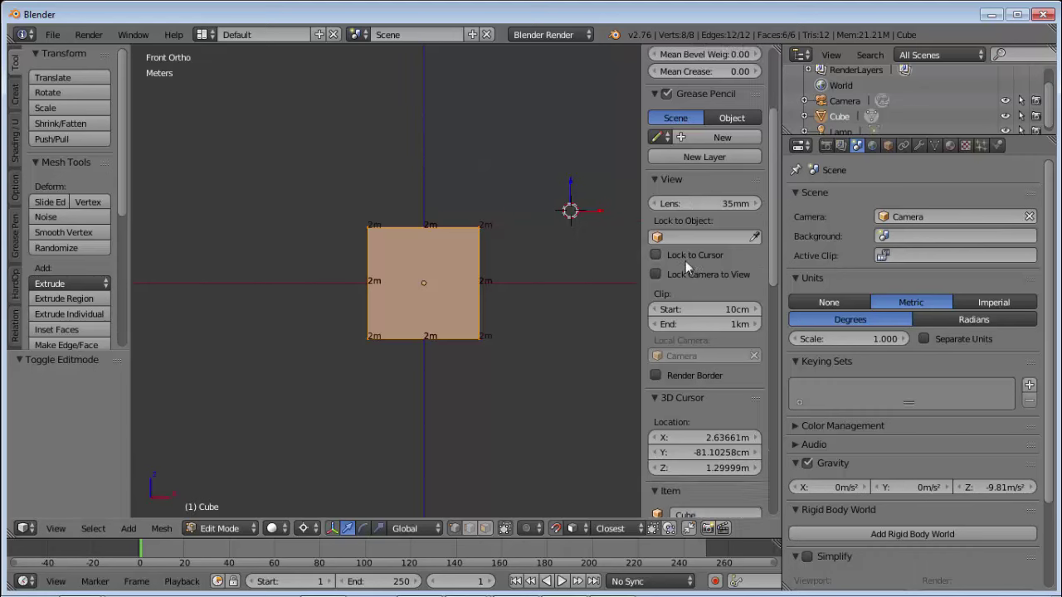
scroll(685, 260, down, 4)
scroll(685, 260, down, 4)
scroll(685, 266, down, 5)
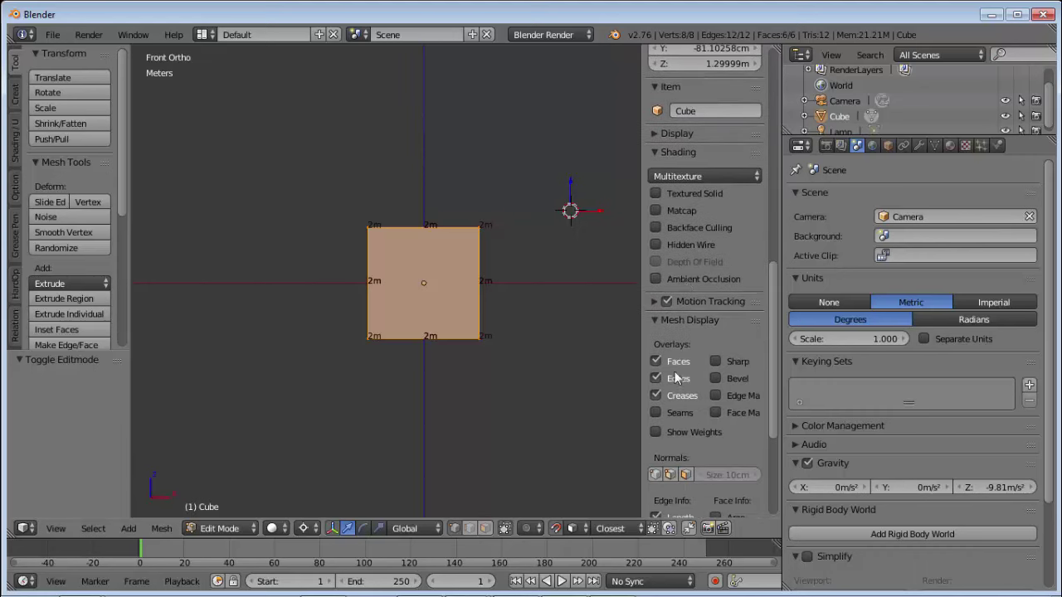
scroll(668, 439, down, 4)
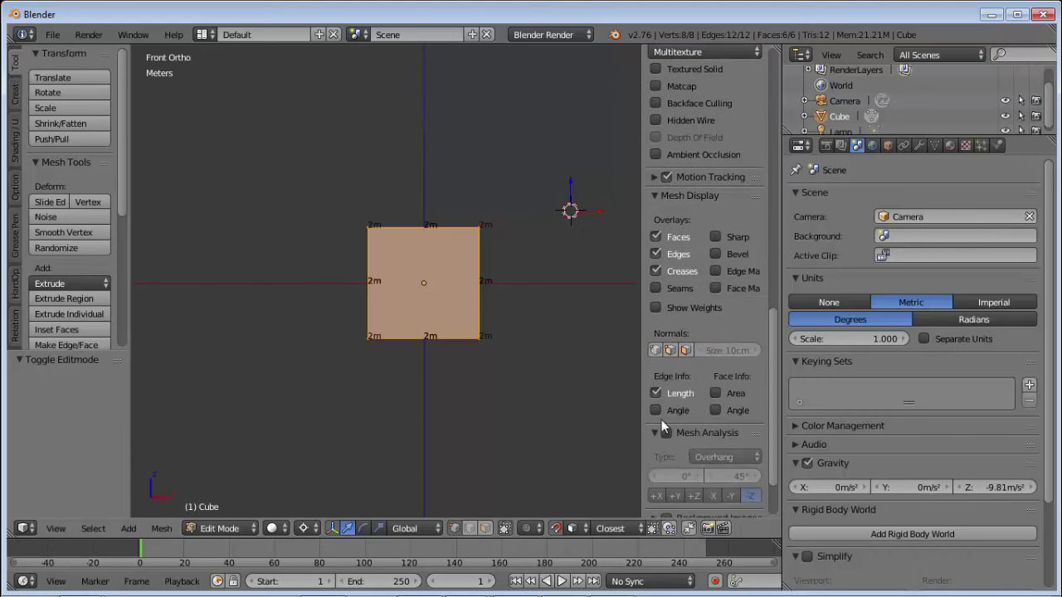
Step: Turn the Face Info Area display on, then off again
click(715, 393)
scroll(457, 311, up, 3)
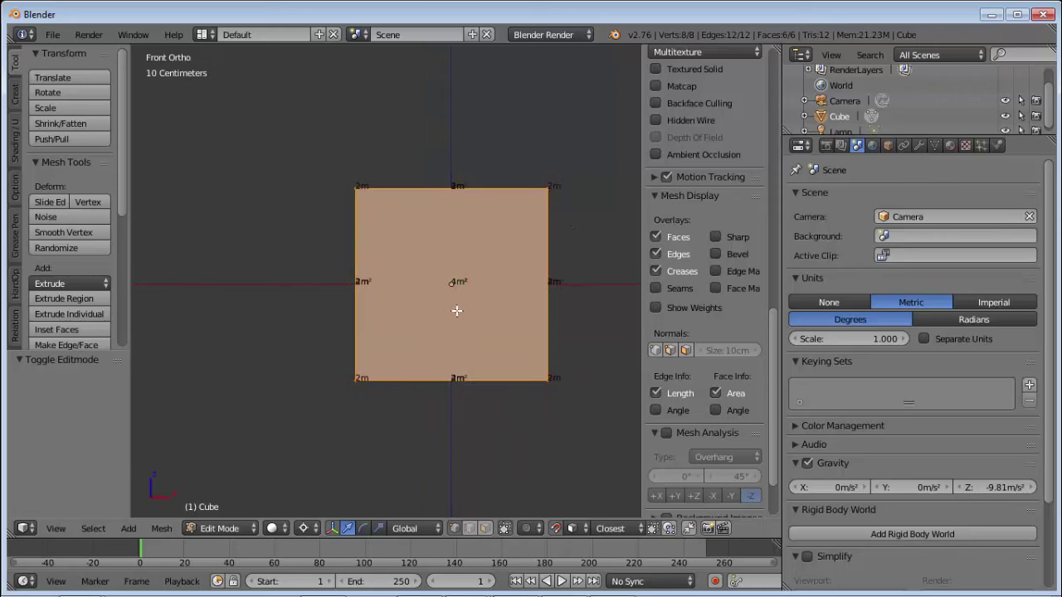
scroll(456, 311, up, 1)
scroll(456, 311, down, 1)
click(714, 394)
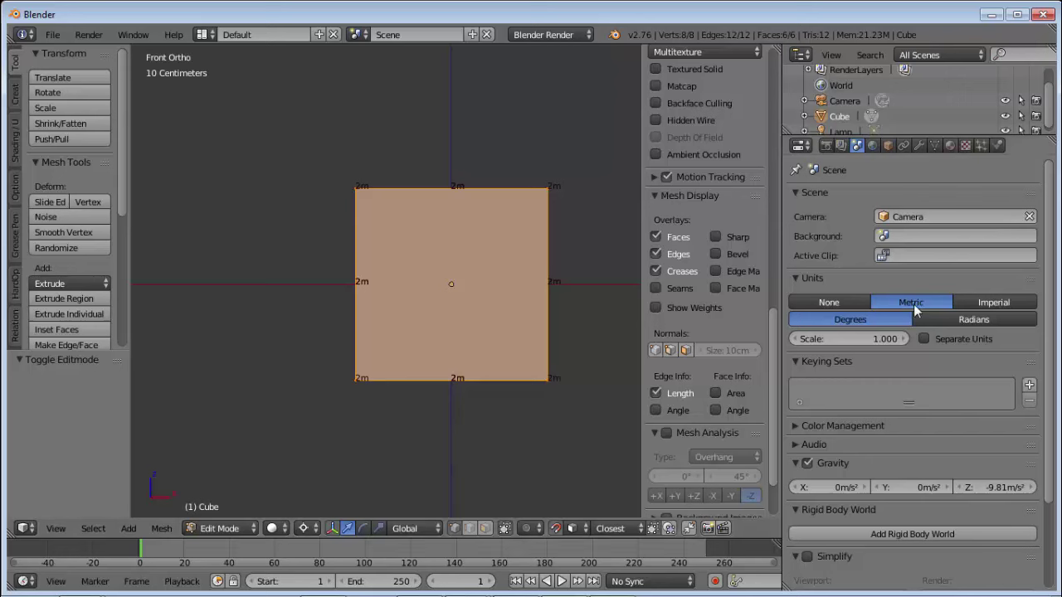
Step: Switch scene units to None, back to Metric, then to None again
click(829, 302)
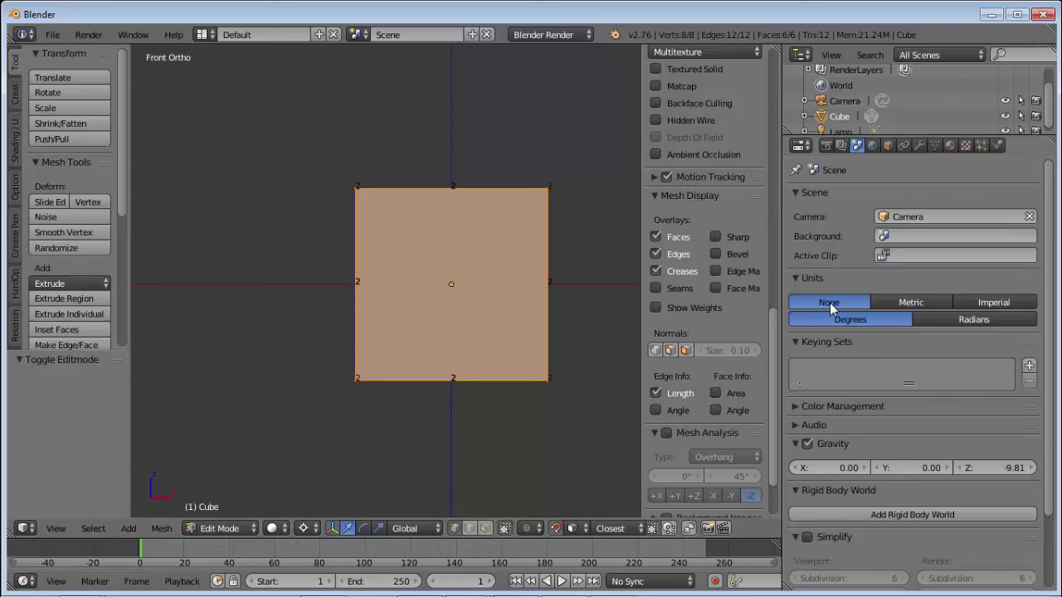
click(911, 302)
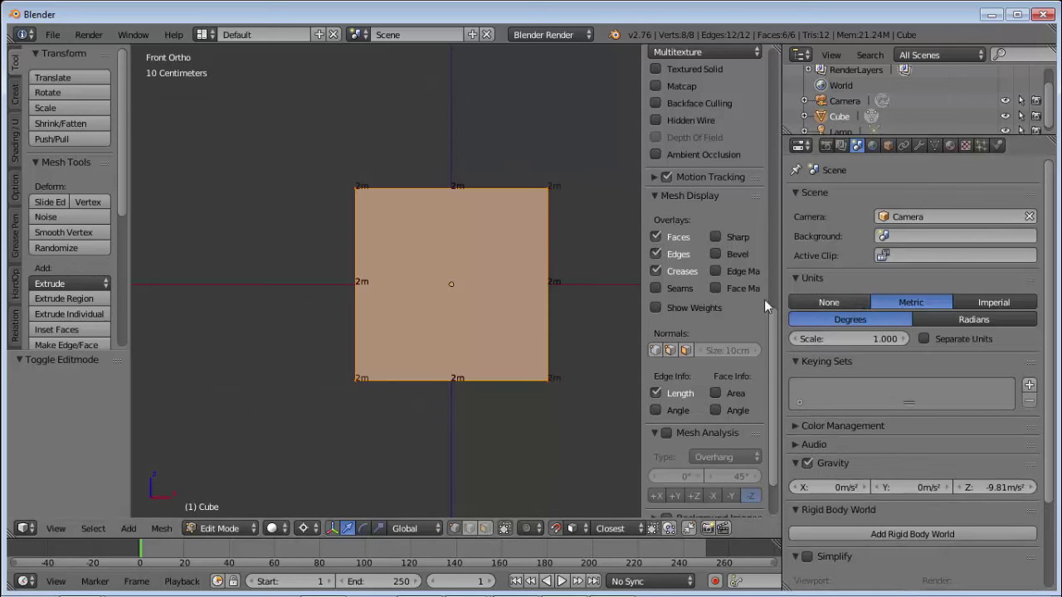
click(829, 302)
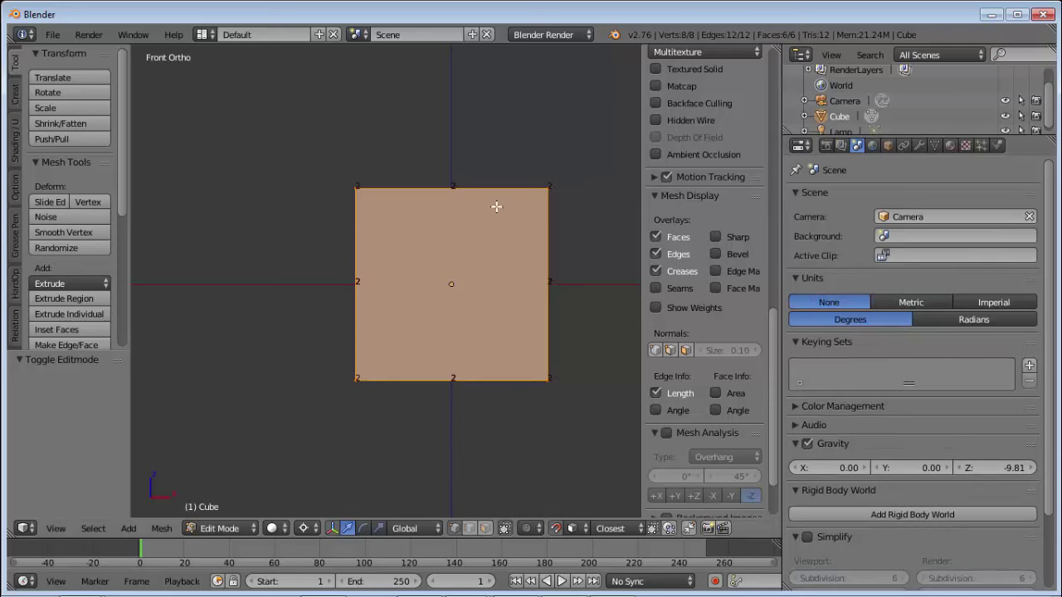
scroll(484, 212, down, 1)
scroll(484, 212, up, 1)
ctrl+scroll(324, 270, up, 4)
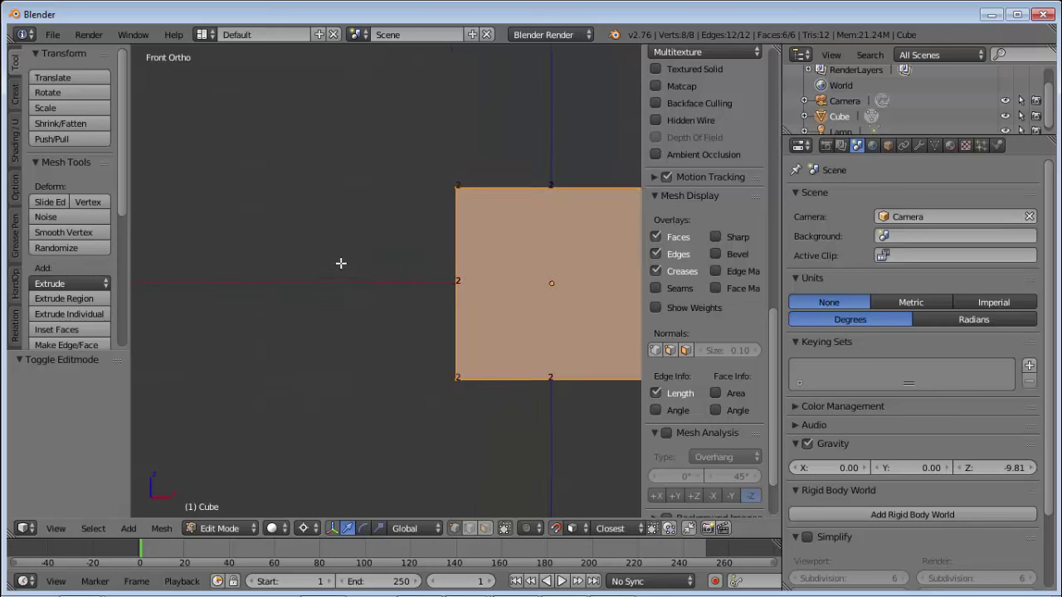
scroll(427, 280, up, 3)
scroll(423, 279, up, 2)
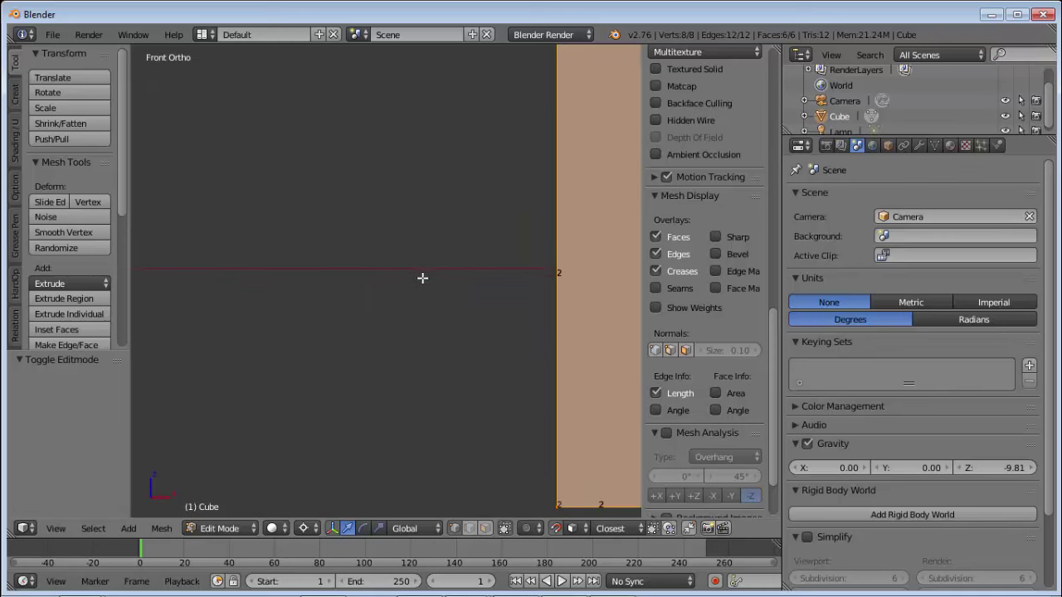
scroll(419, 276, down, 5)
scroll(413, 274, down, 2)
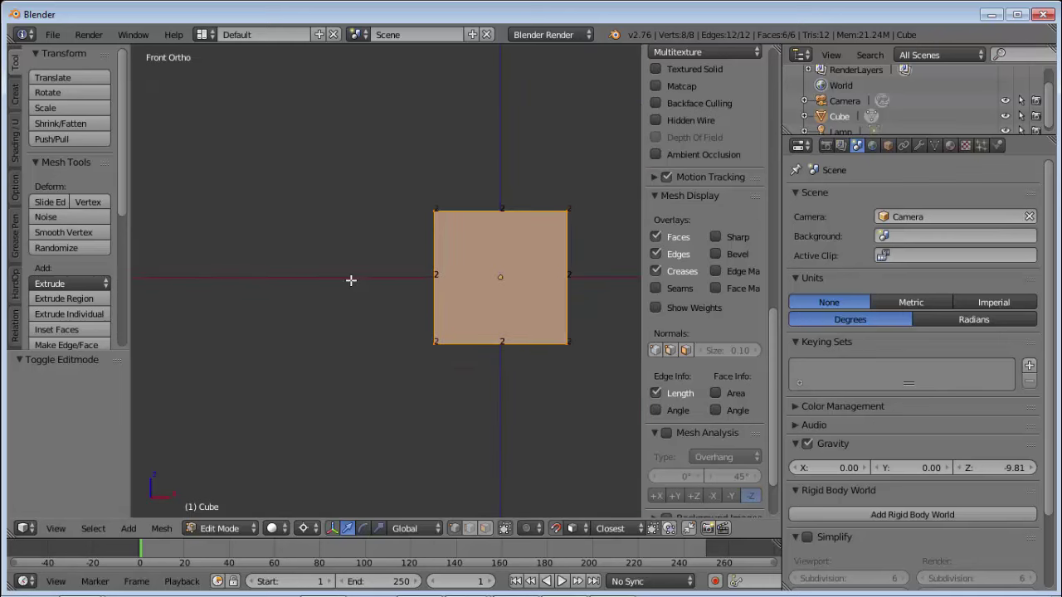
scroll(410, 279, up, 5)
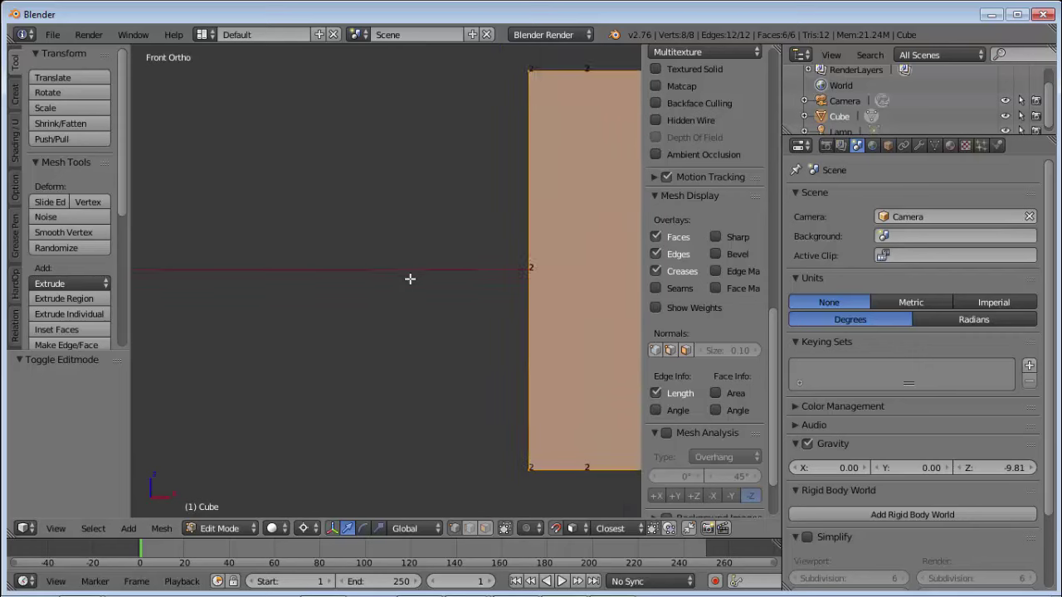
scroll(410, 278, up, 1)
scroll(402, 277, down, 3)
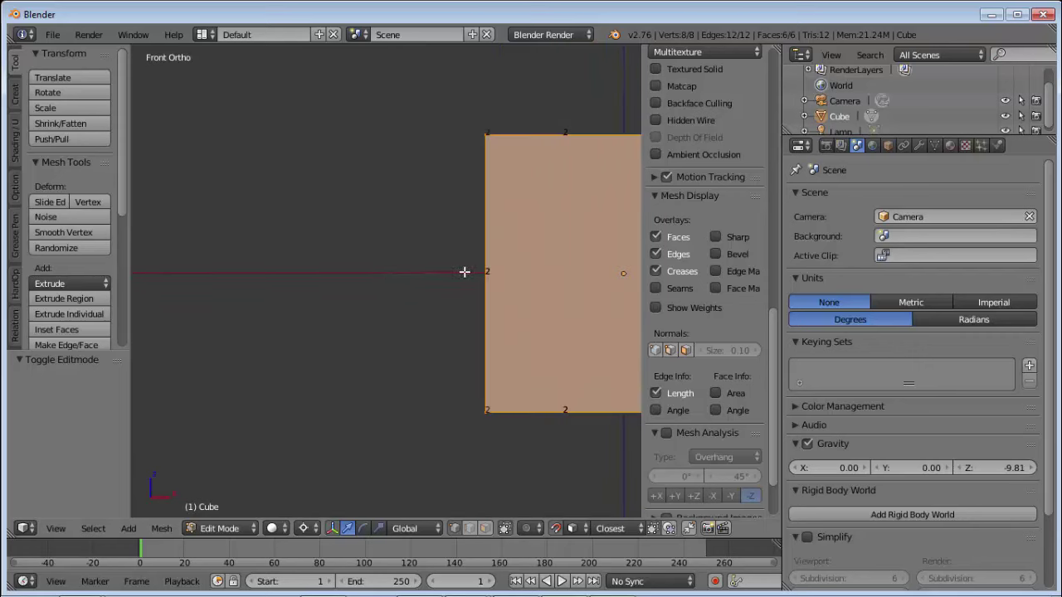
ctrl+scroll(412, 273, up, 5)
shift+middle_drag(413, 272, 422, 238)
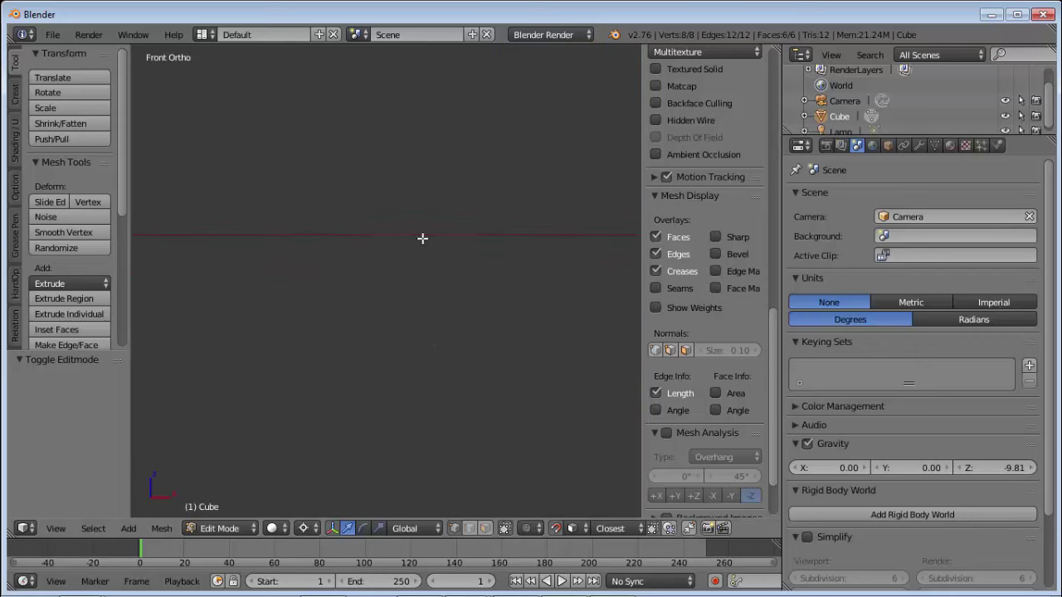
scroll(436, 232, up, 5)
scroll(436, 227, down, 5)
scroll(437, 227, down, 3)
scroll(435, 241, down, 2)
scroll(434, 248, down, 1)
scroll(431, 274, down, 1)
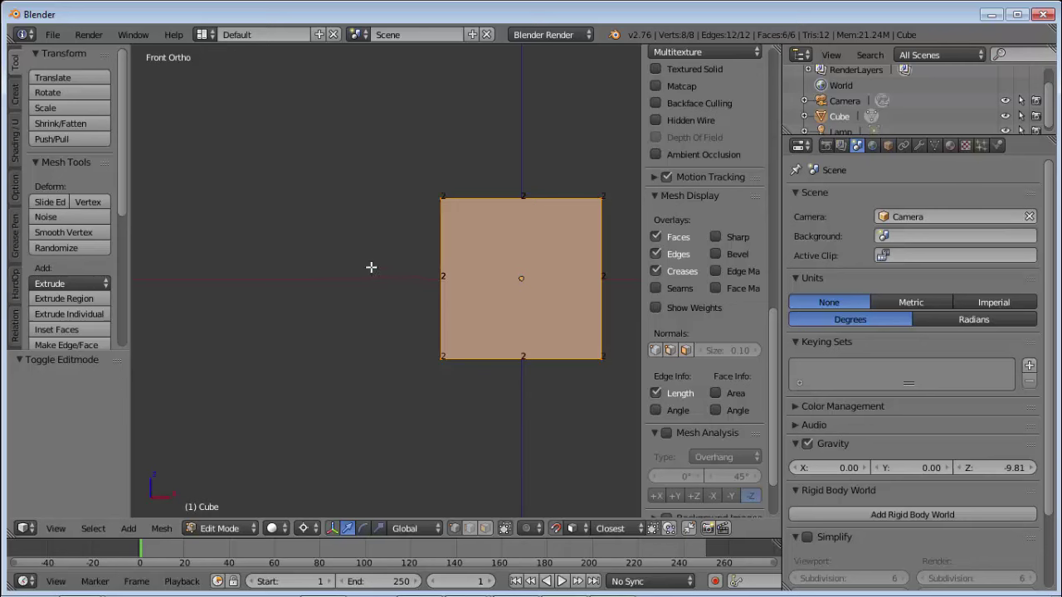
scroll(398, 277, down, 3)
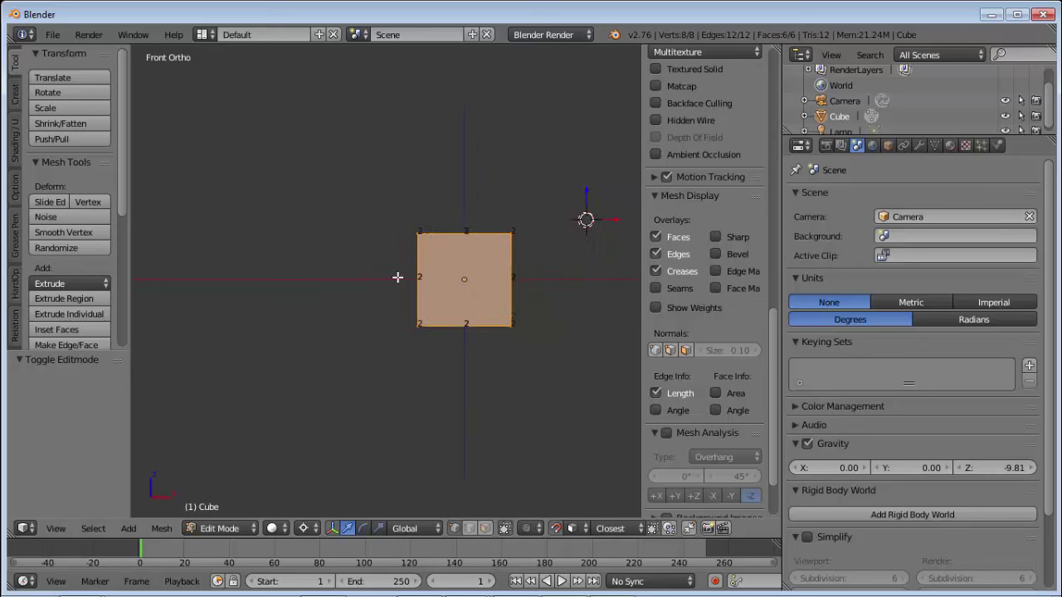
scroll(396, 279, down, 3)
scroll(395, 280, down, 4)
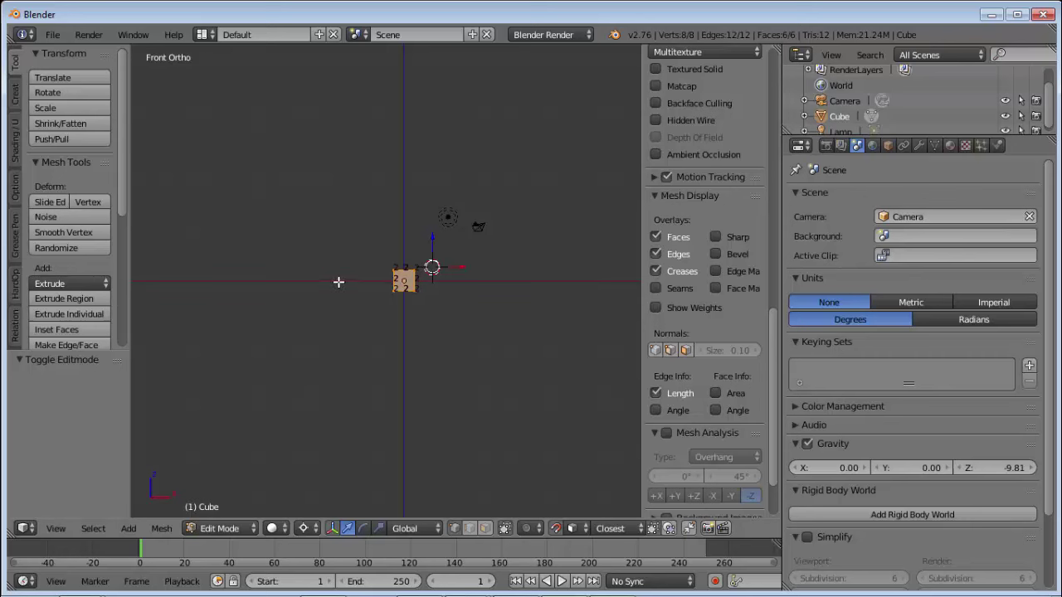
scroll(339, 282, down, 3)
scroll(338, 282, down, 3)
scroll(338, 281, down, 2)
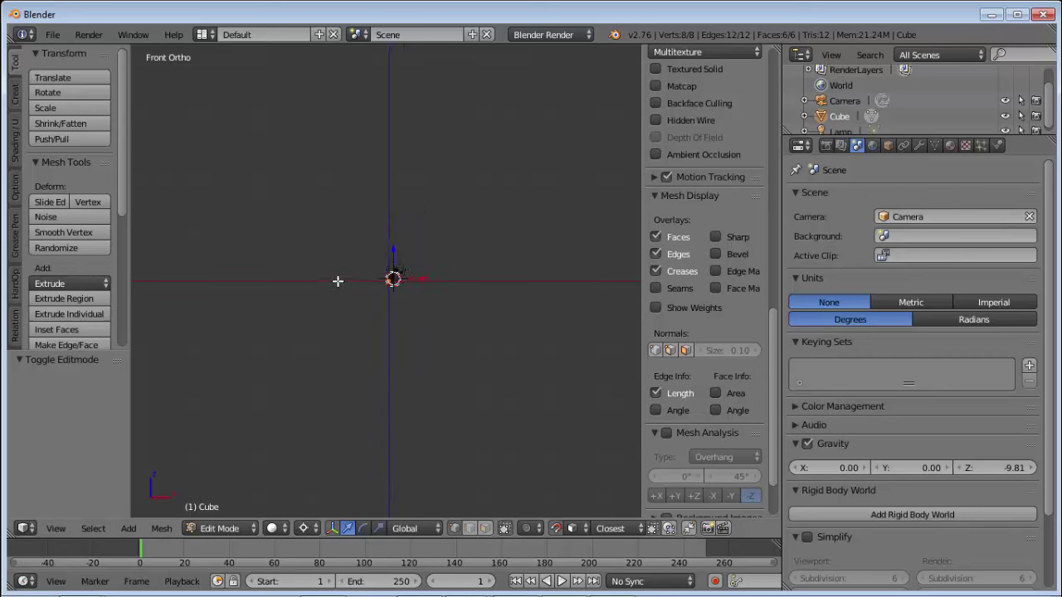
scroll(337, 281, down, 1)
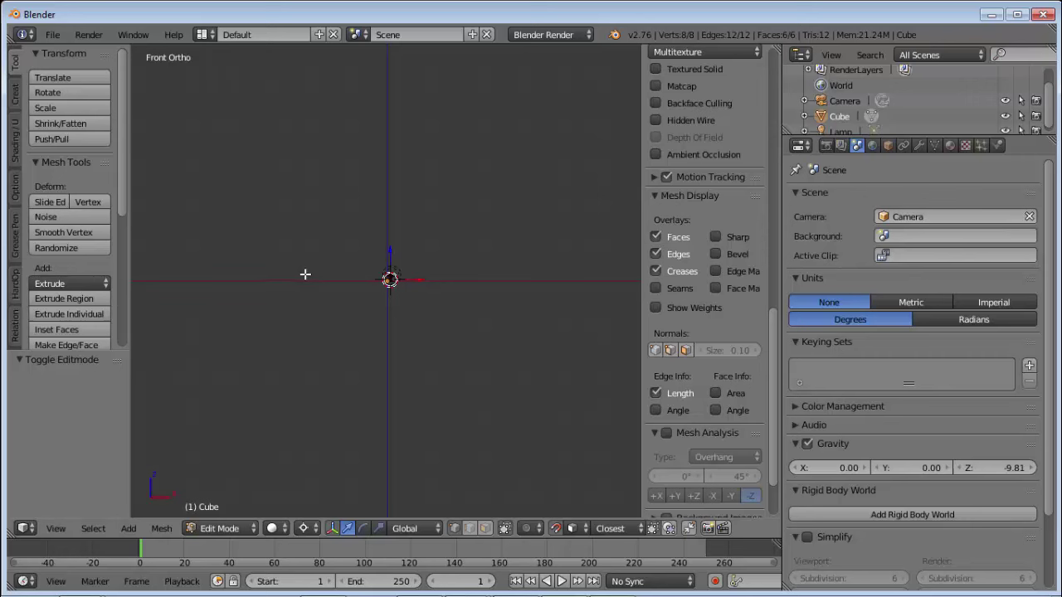
scroll(295, 283, down, 1)
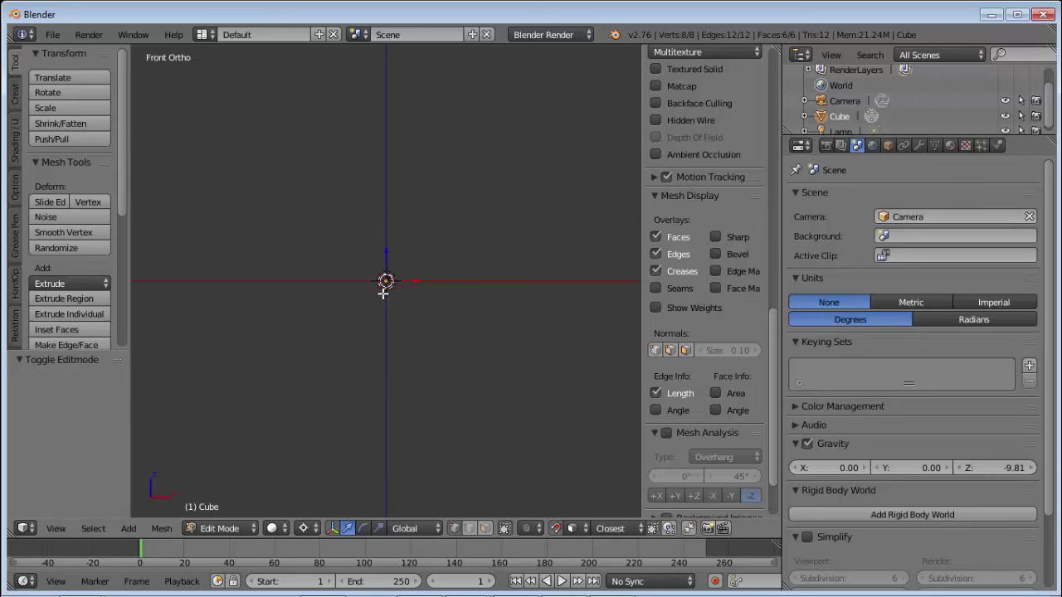
scroll(383, 288, down, 8)
scroll(382, 285, up, 8)
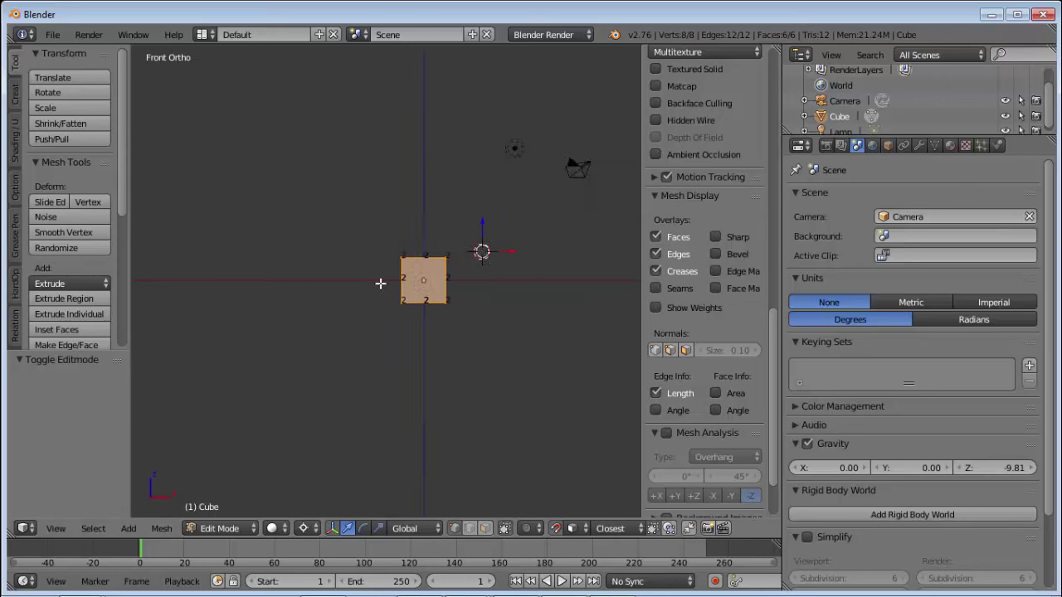
scroll(419, 277, up, 7)
Step: Switch to face select mode and select the cube's right end face, back in Front view
shift+middle_drag(431, 293, 278, 289)
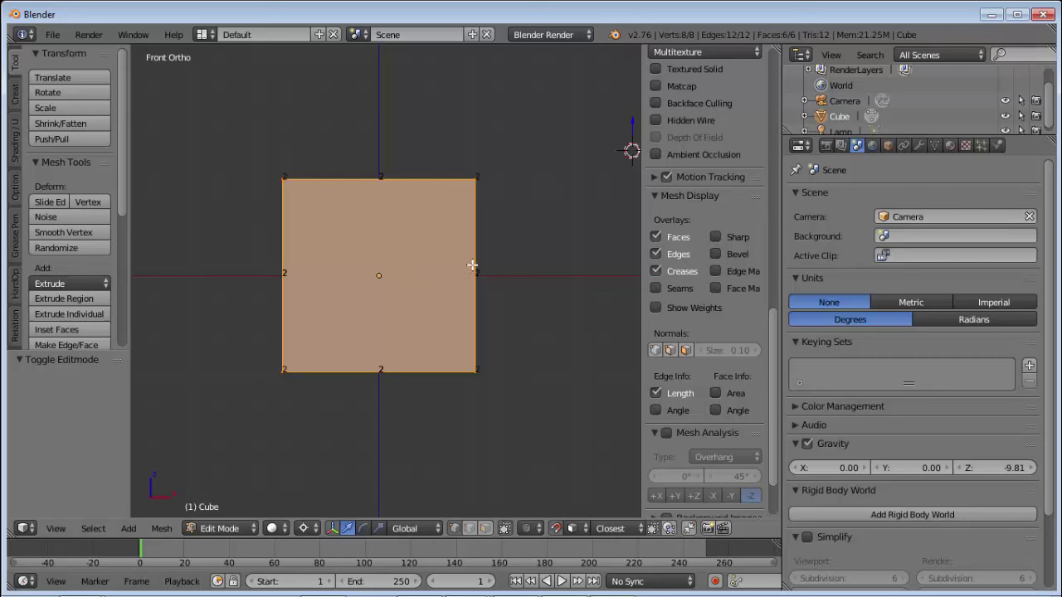
middle_drag(519, 247, 450, 285)
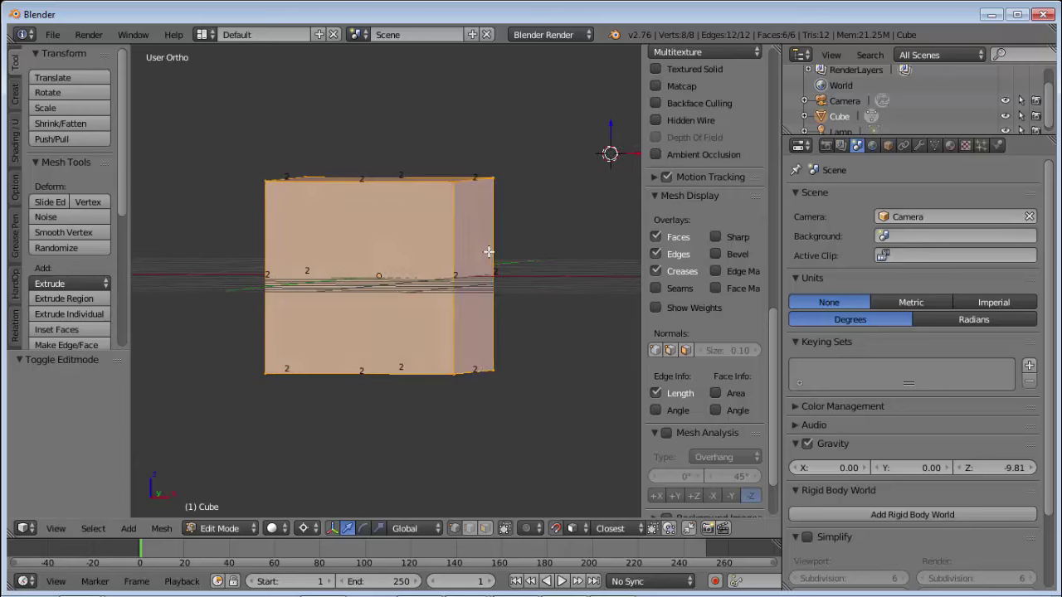
key(ctrl+Tab)
click(450, 283)
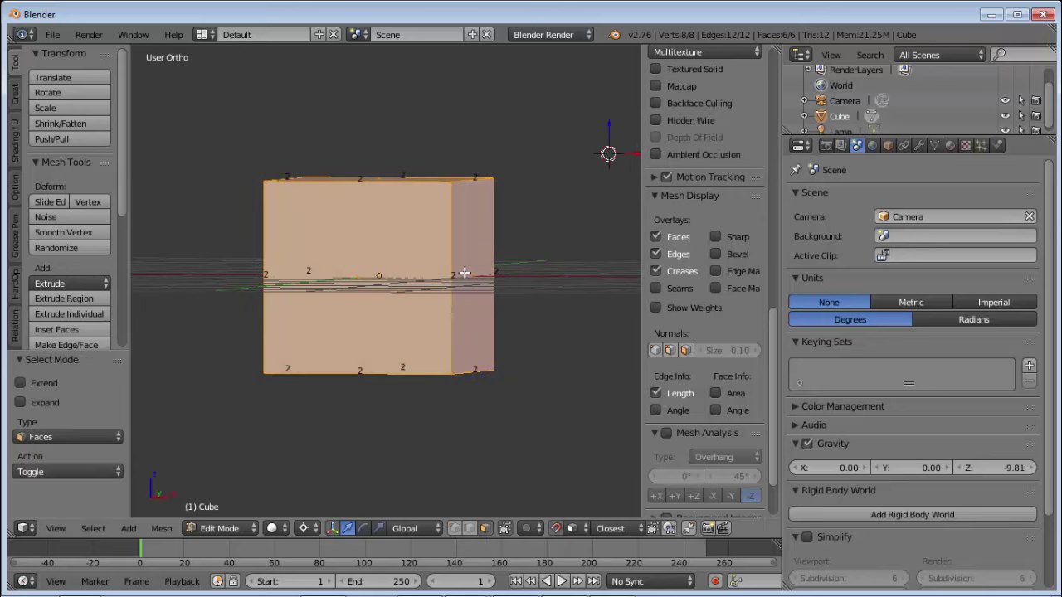
right_click(464, 272)
key(KP_1)
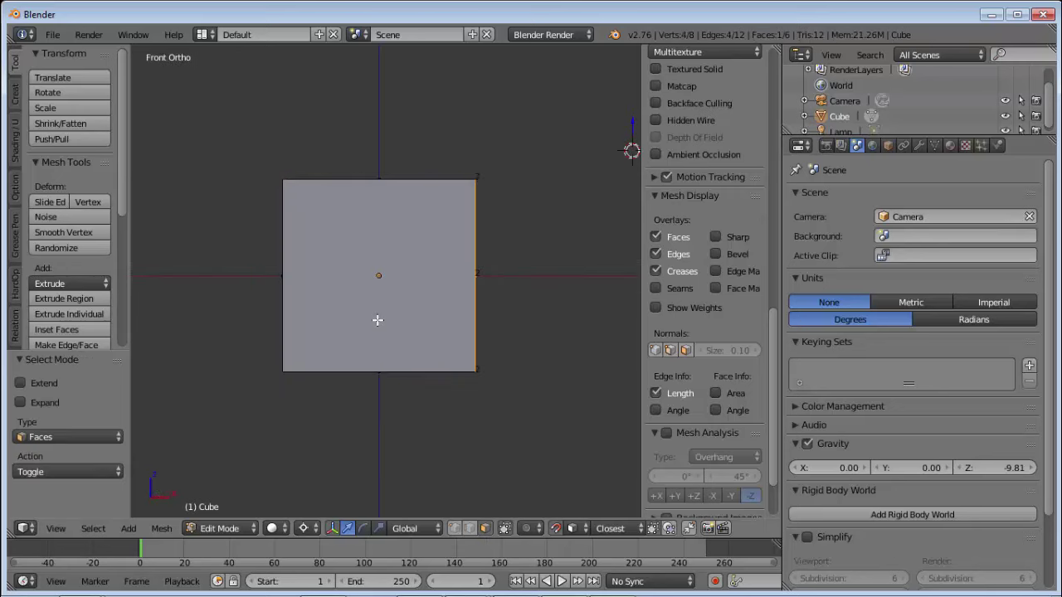
Step: Move the selected end face 1 unit along X
key(g)
key(x)
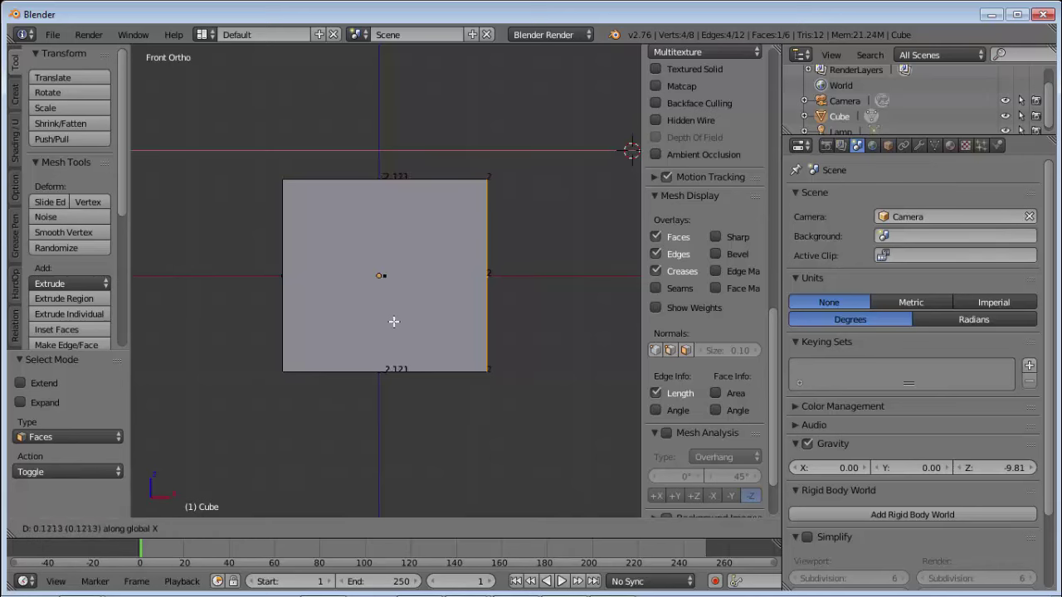
text(1)
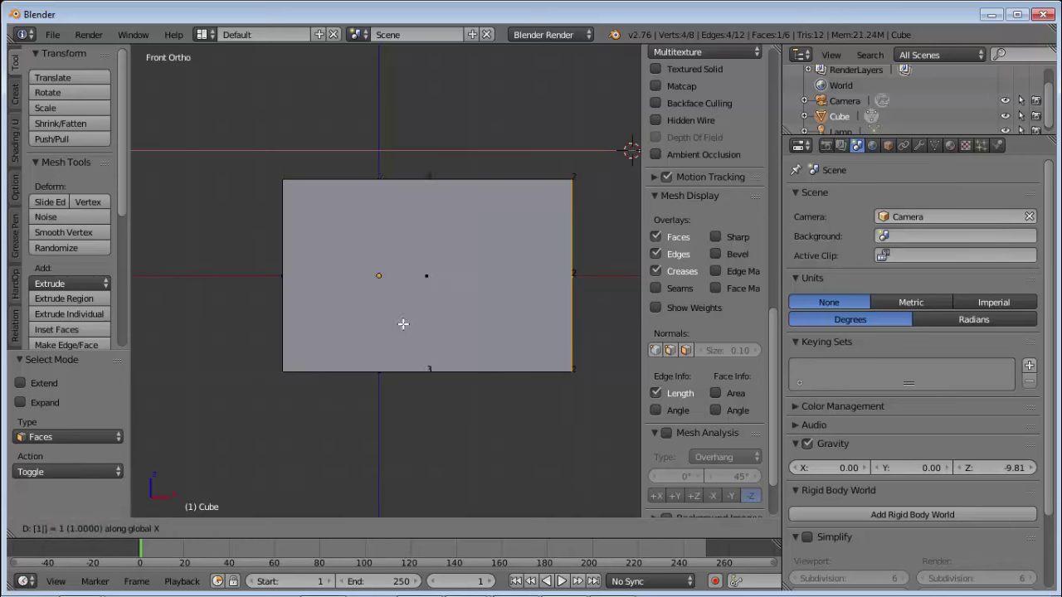
key(Return)
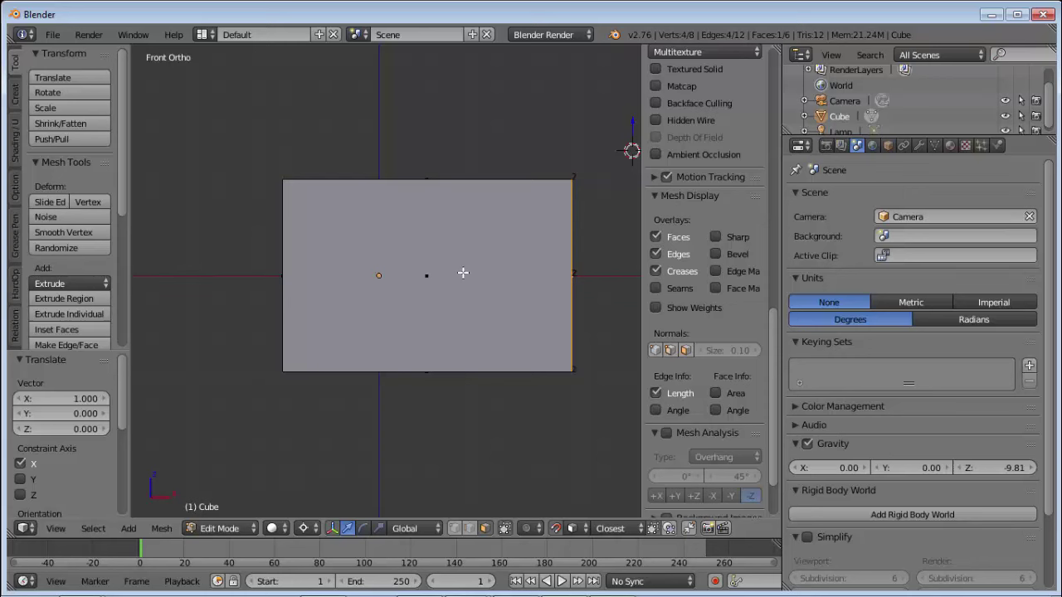
Step: Set scene units back to Metric and undo the face move, reselecting the whole mesh
key(a)
key(a)
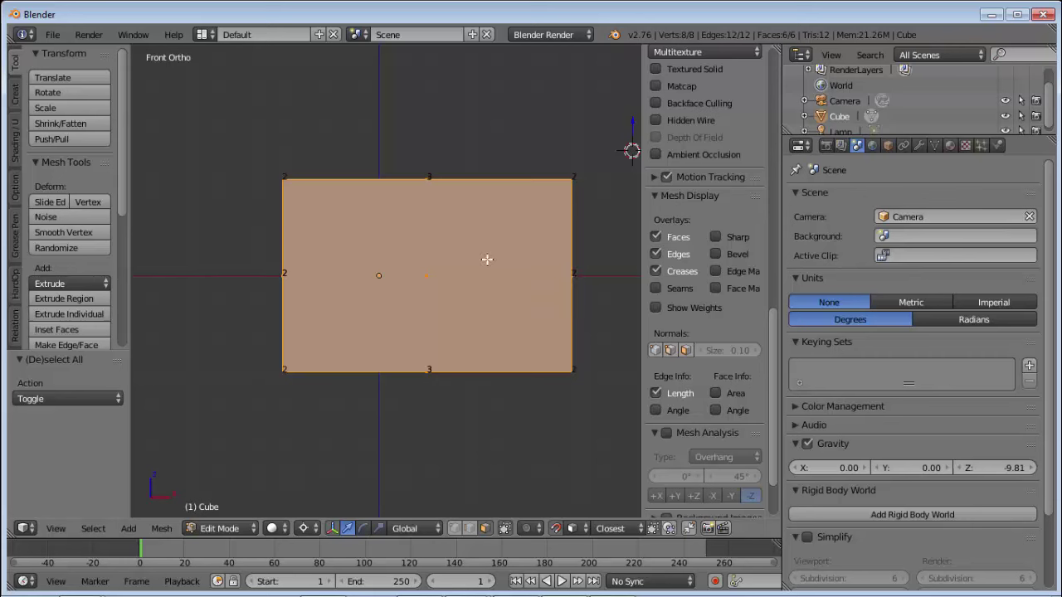
click(910, 301)
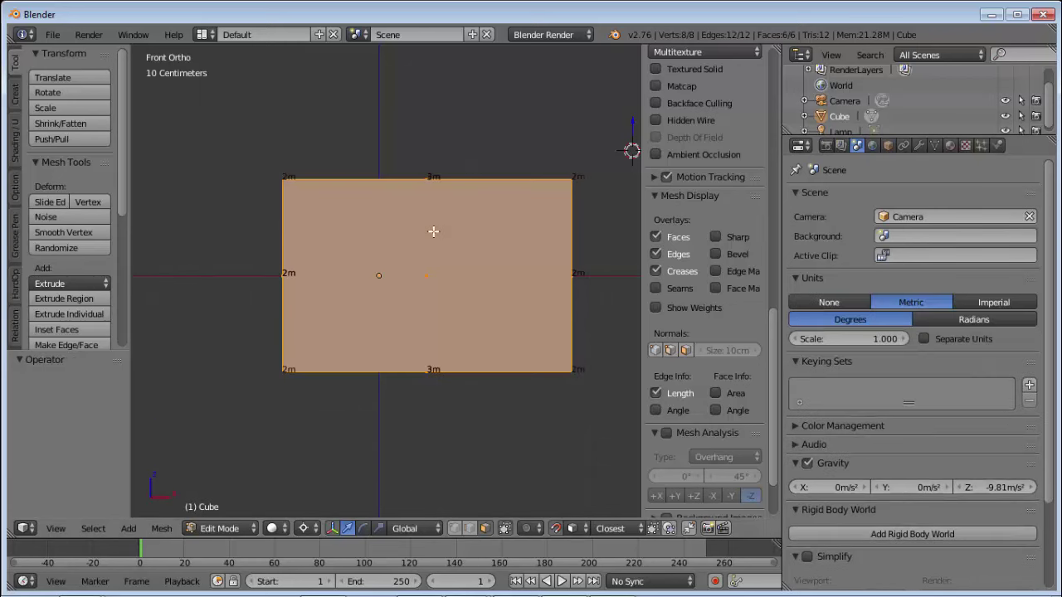
key(a)
key(ctrl+z)
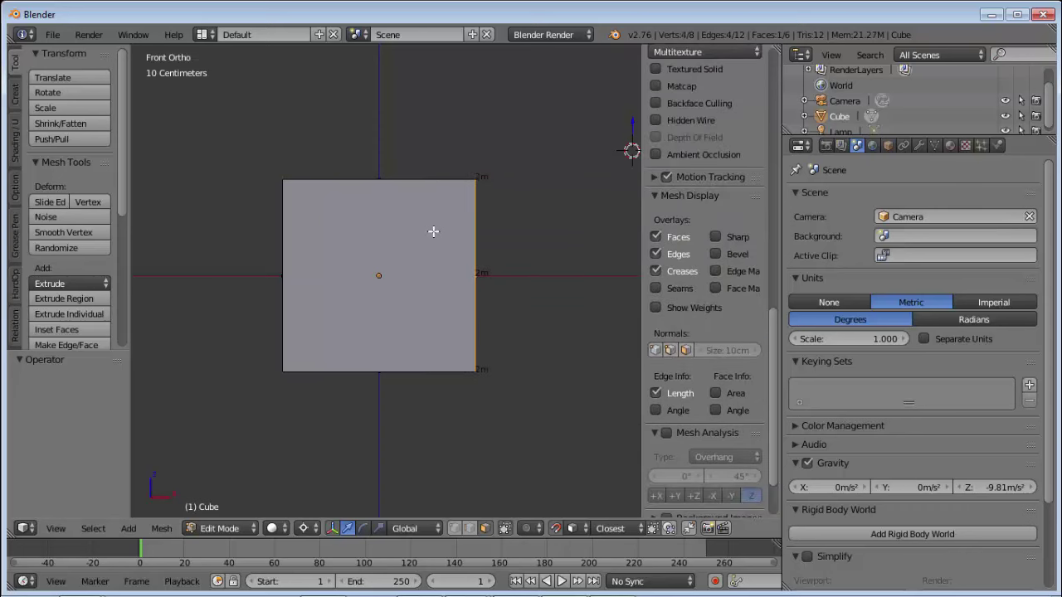
key(a)
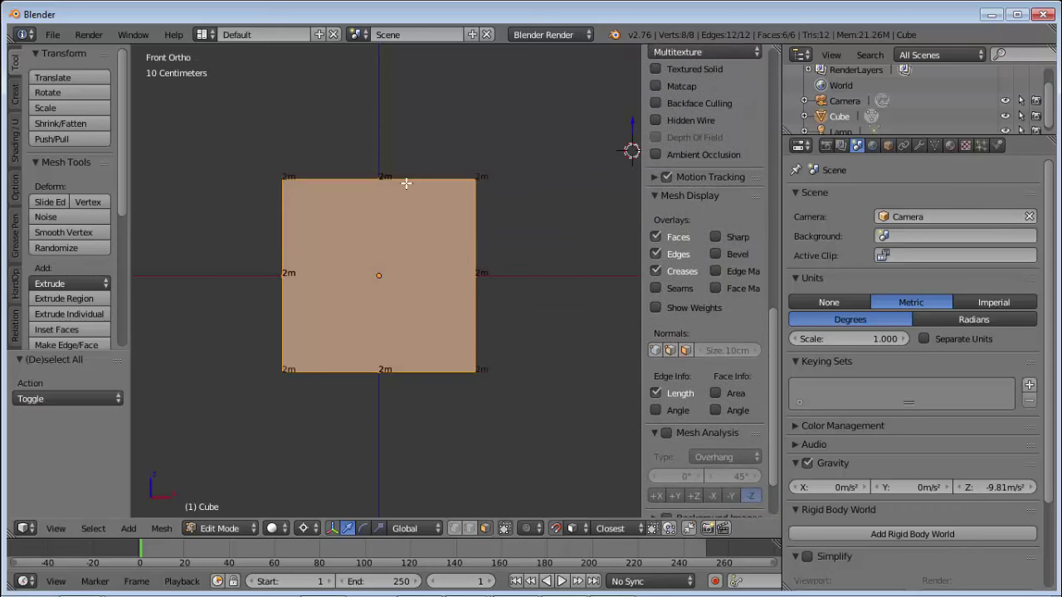
key(Tab)
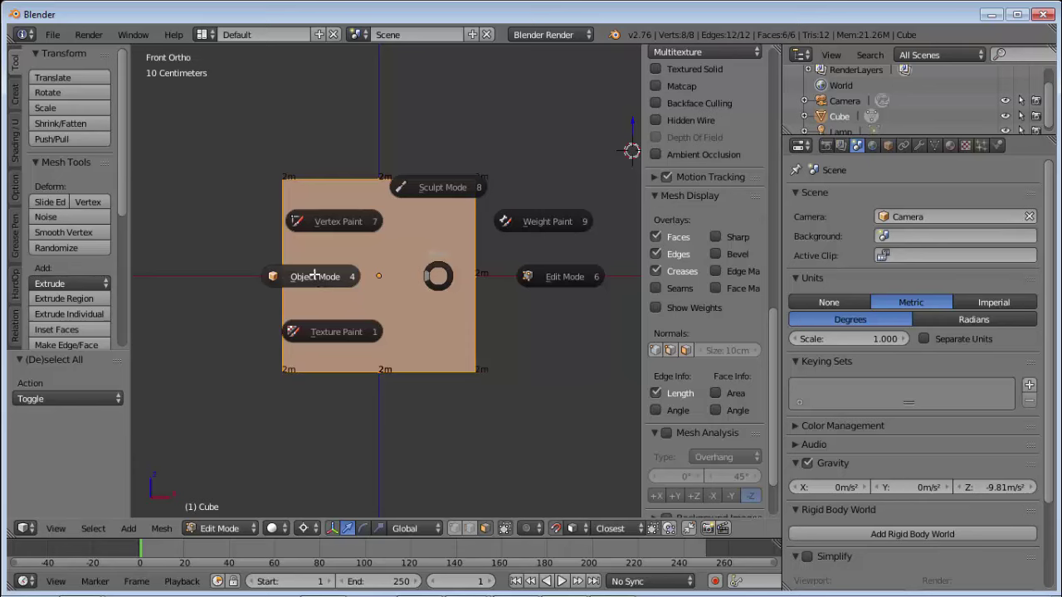
Step: Return the cube to Object Mode and set snapping to Increment
click(320, 275)
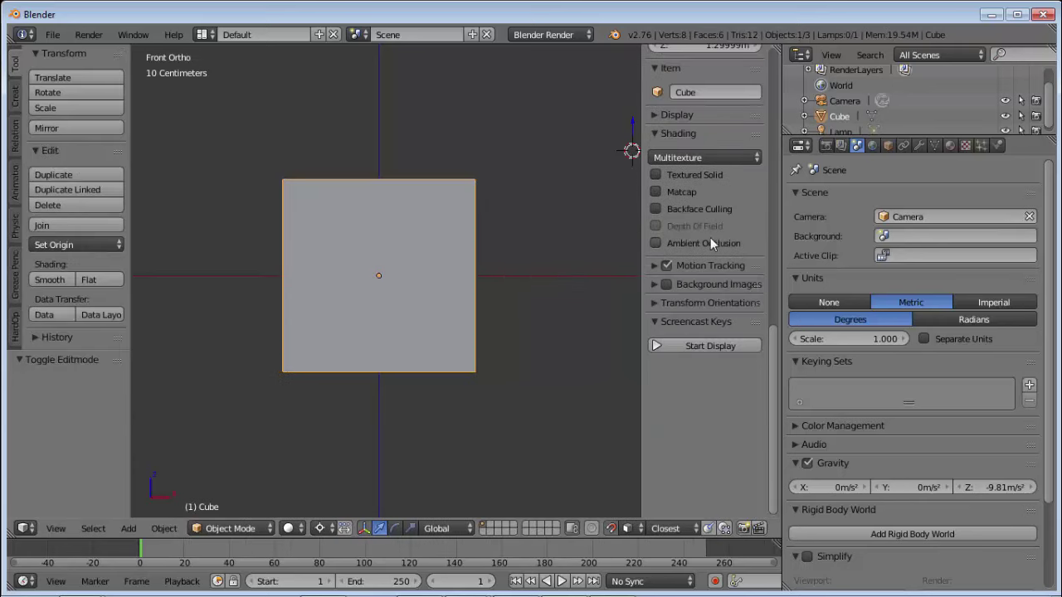
scroll(706, 227, up, 5)
scroll(709, 227, up, 5)
scroll(710, 220, up, 5)
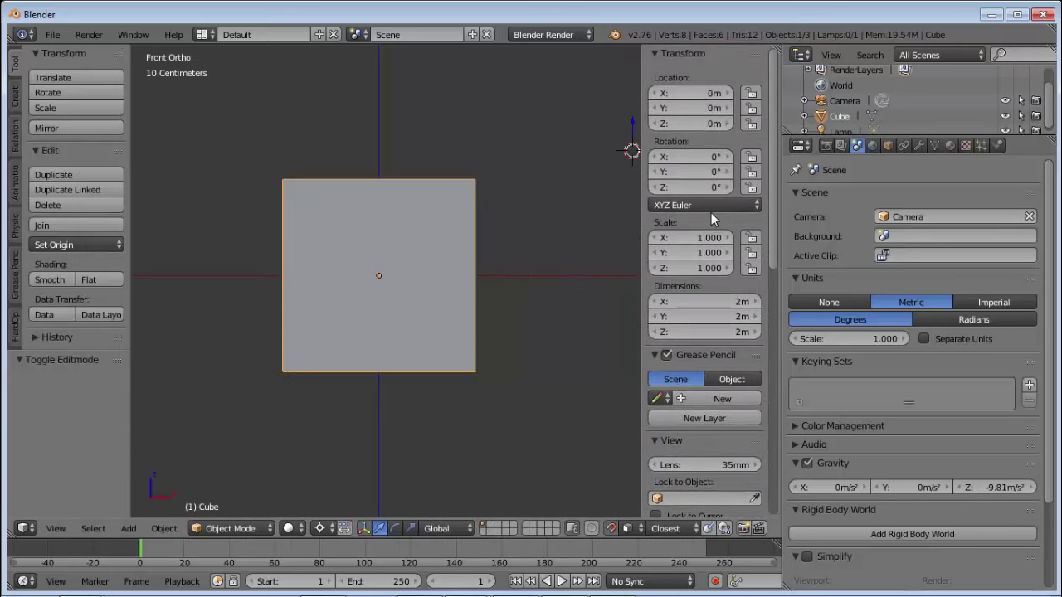
scroll(711, 213, down, 1)
scroll(711, 212, up, 1)
click(631, 534)
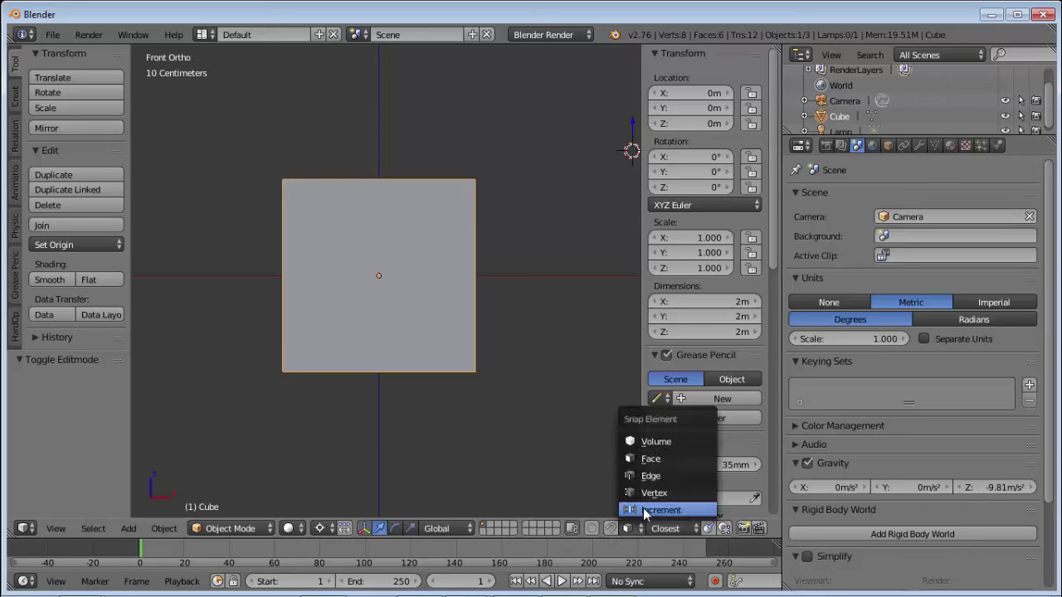
click(643, 508)
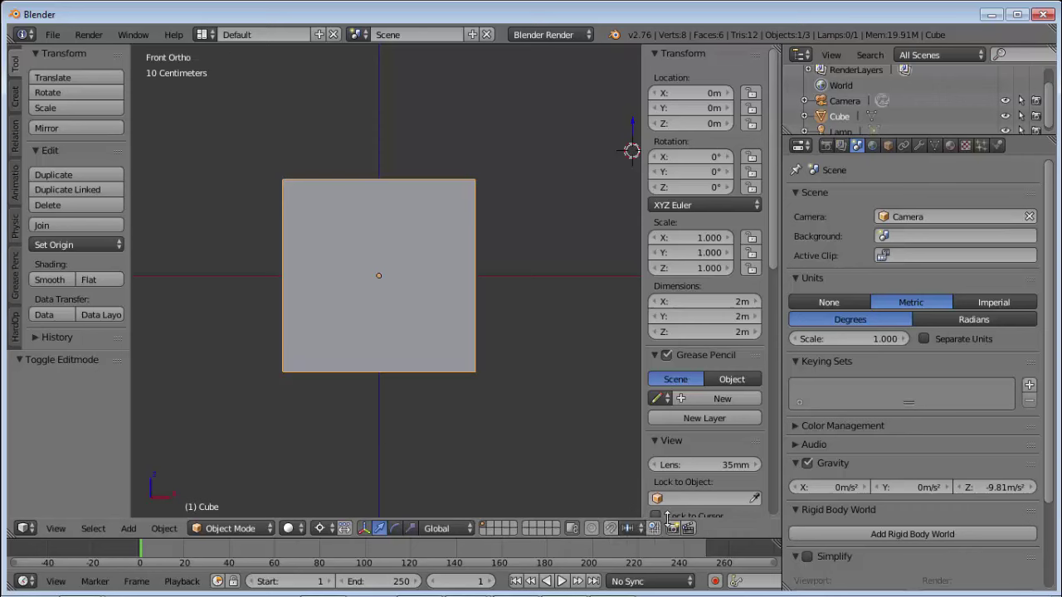
Step: Snap the 3D cursor to the grid at the cube's left edge and make it the pivot point
click(282, 275)
key(shift+s)
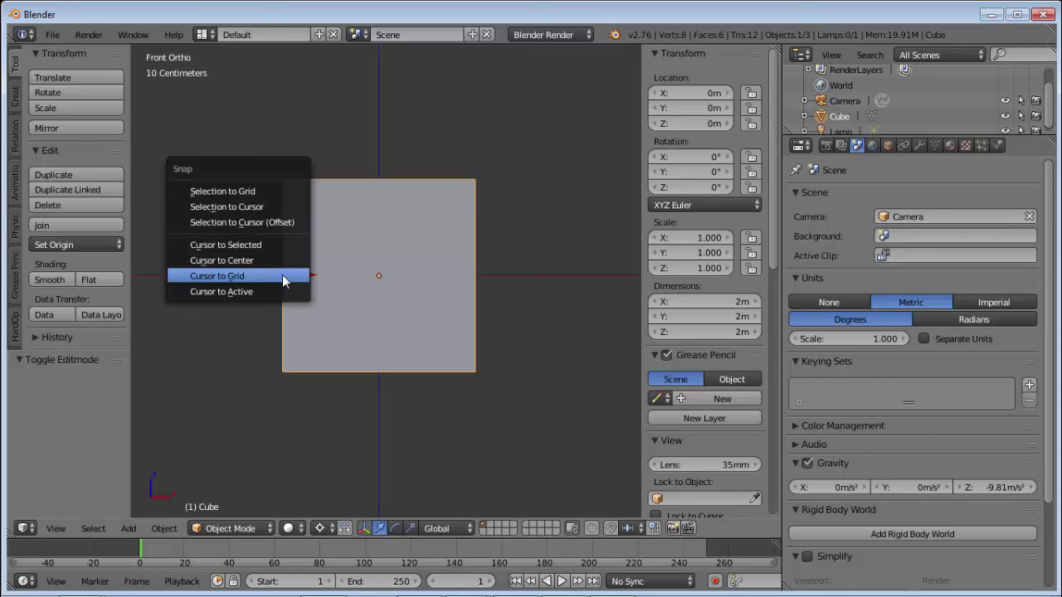
click(282, 280)
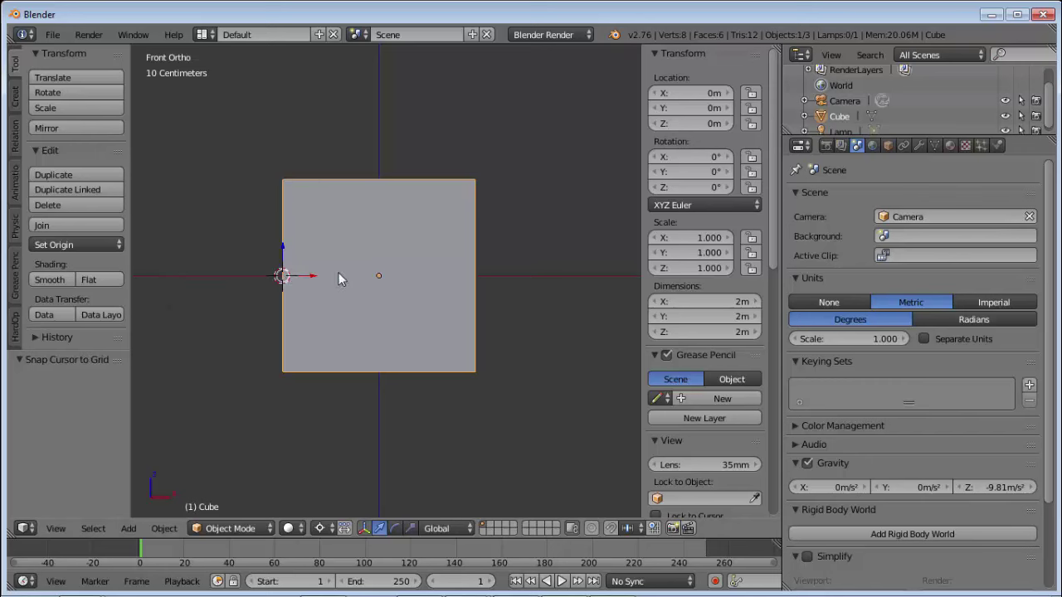
click(322, 529)
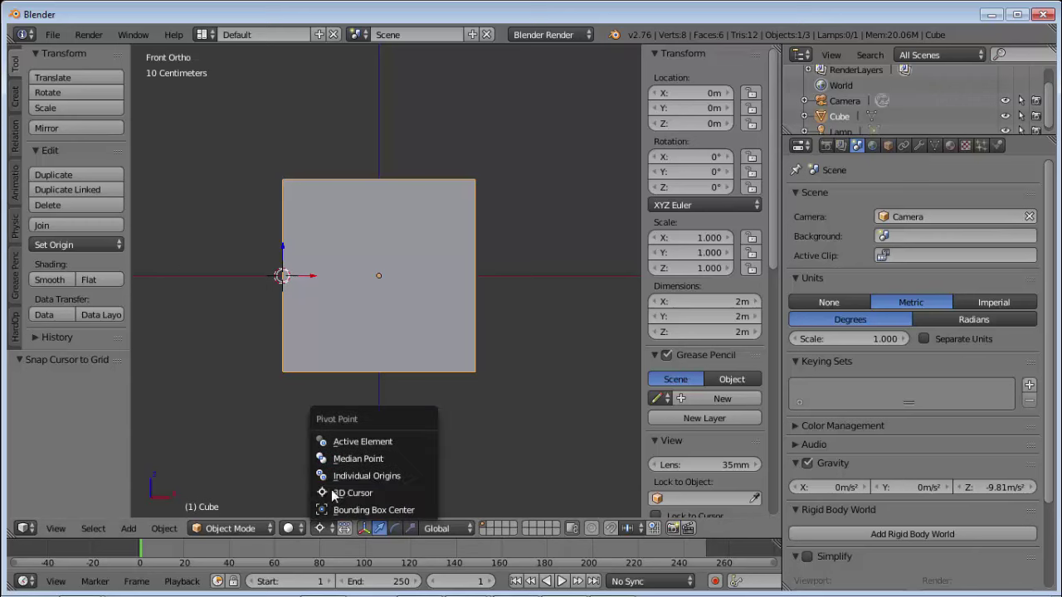
click(333, 497)
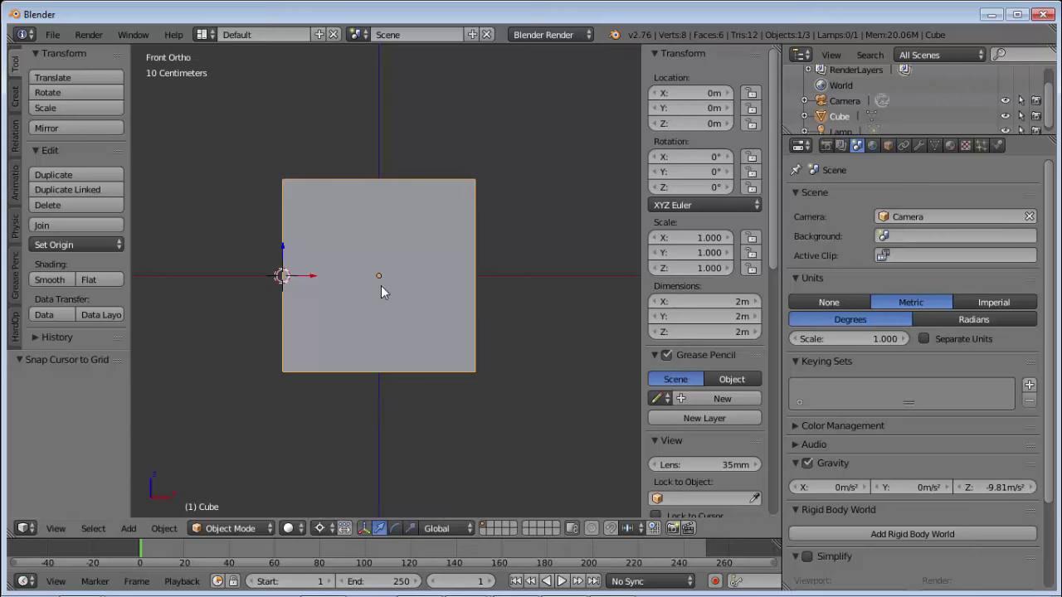
Step: Try X scales of 1 and 3 on the cube, cancelling the 3× stretch
key(s)
key(x)
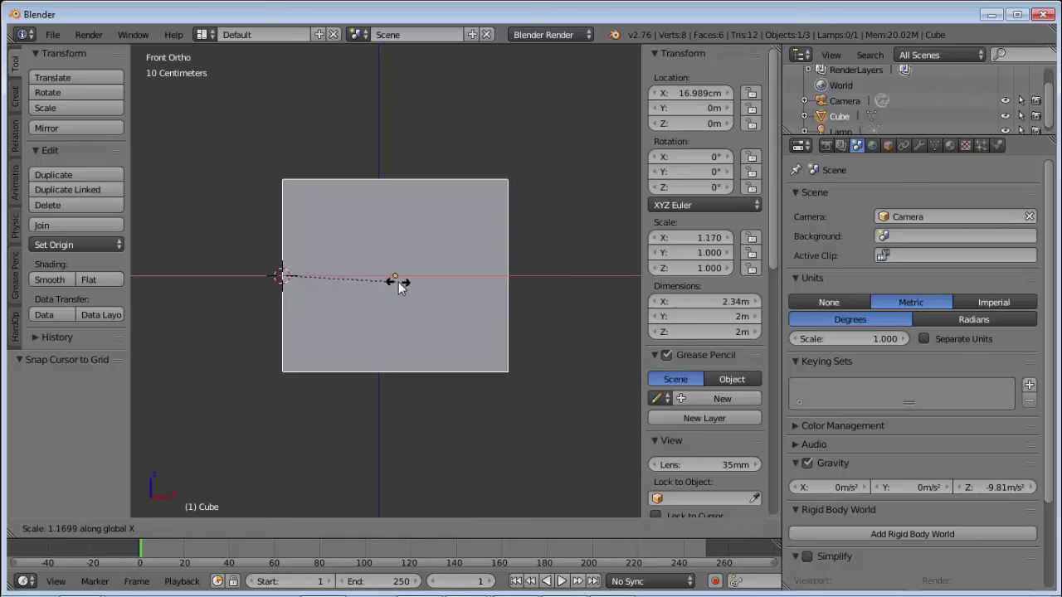
text(1)
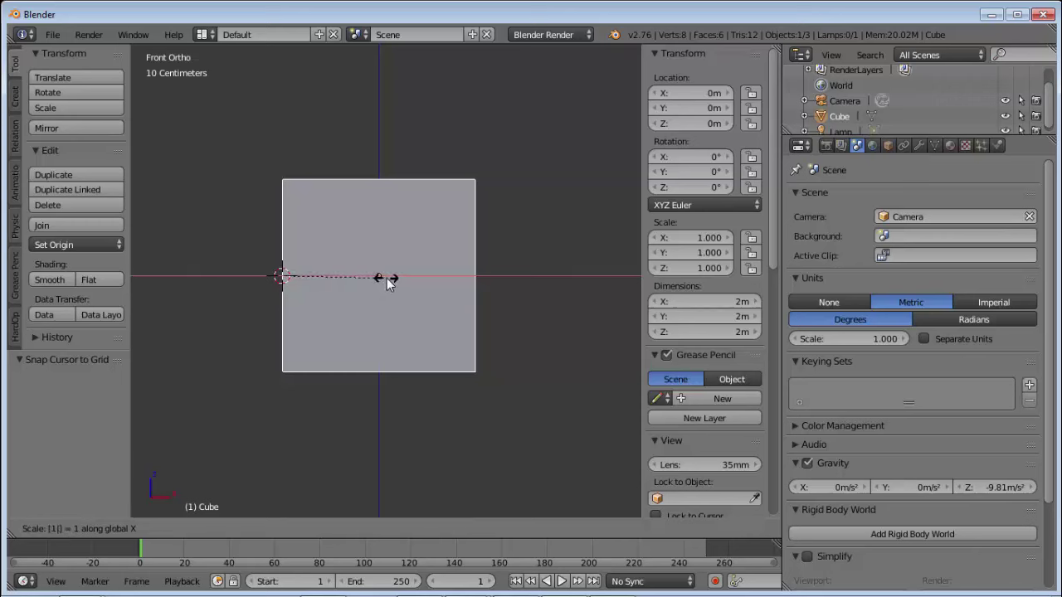
key(Return)
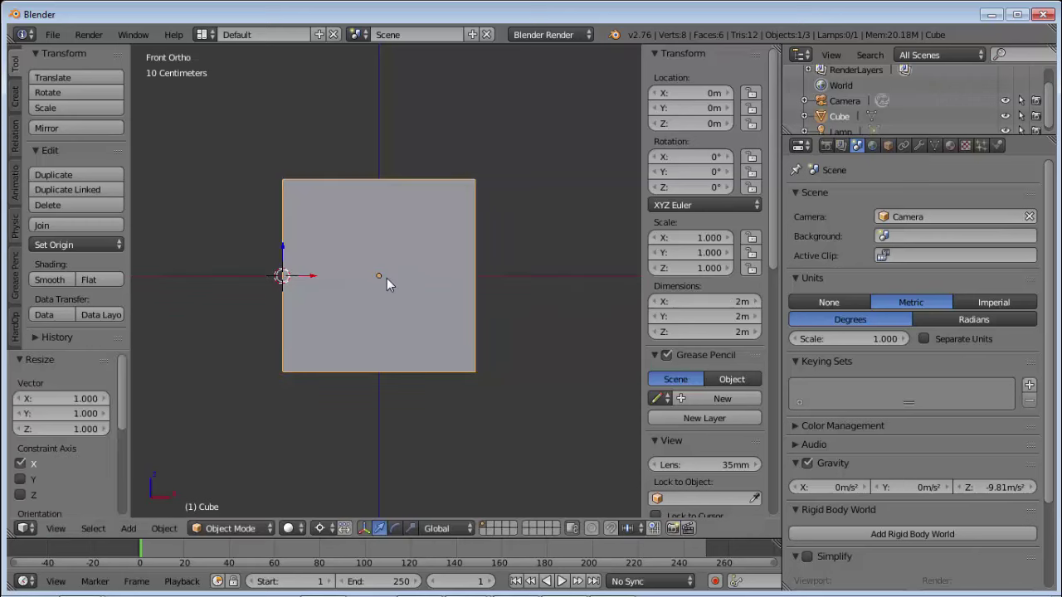
text(sx)
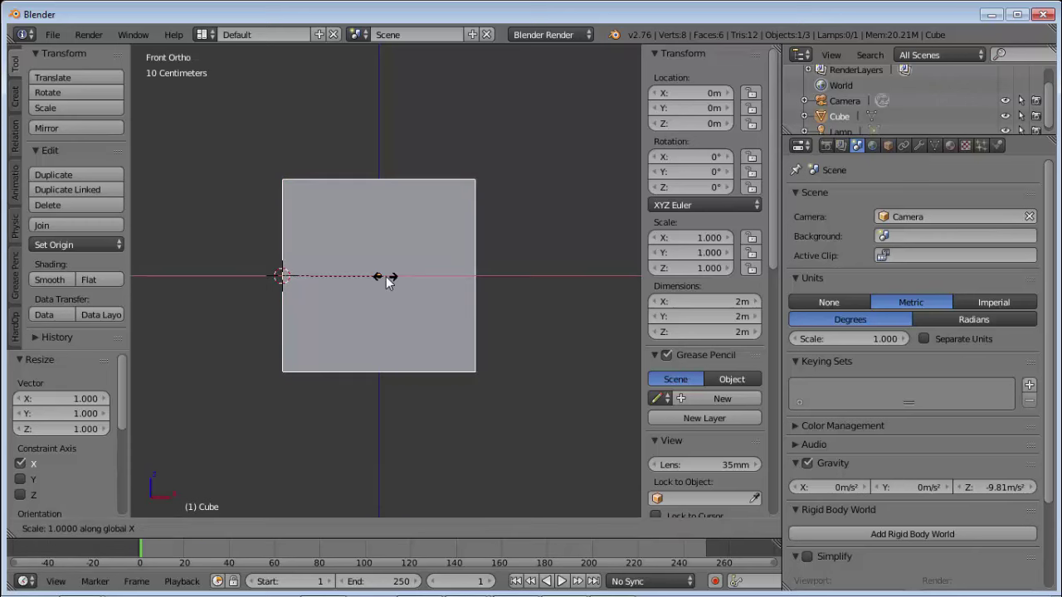
text(3)
key(Escape)
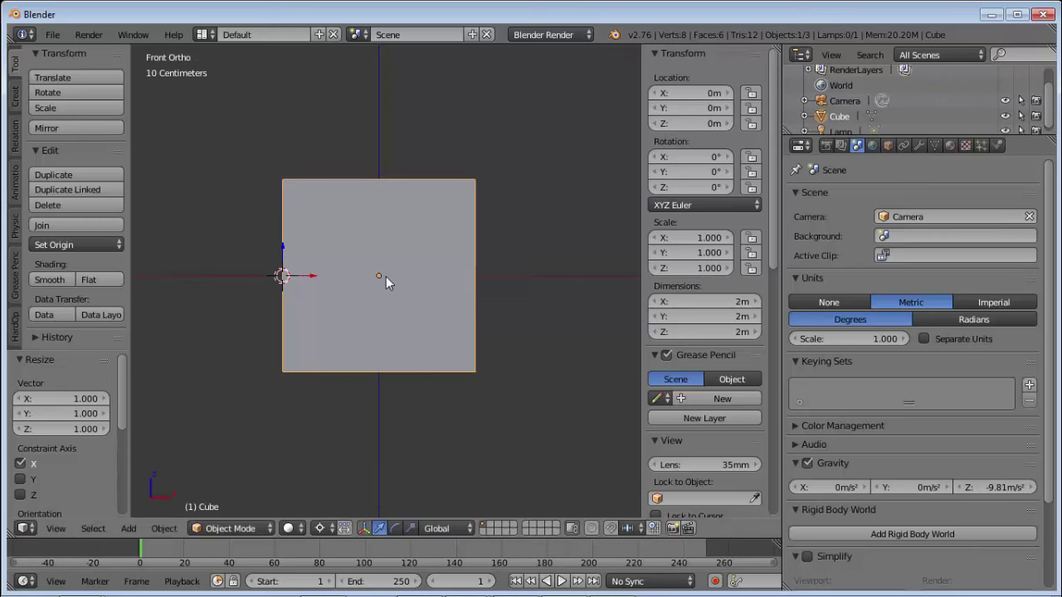
text(sx3)
key(Escape)
Step: Scale the cube along X to 1.5, making it 3m wide with its left edge fixed
key(s)
key(x)
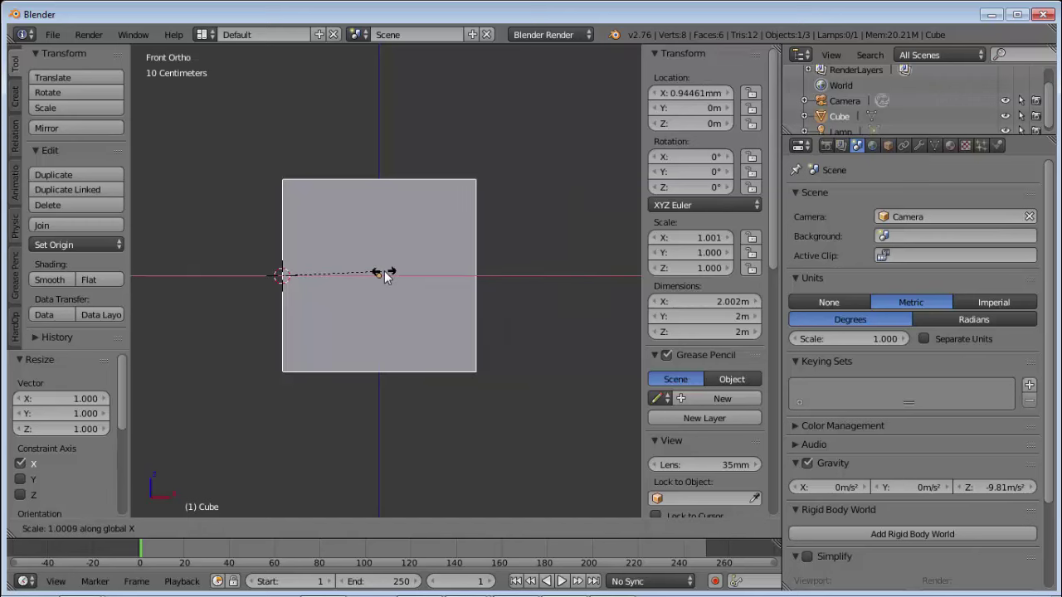
key(Escape)
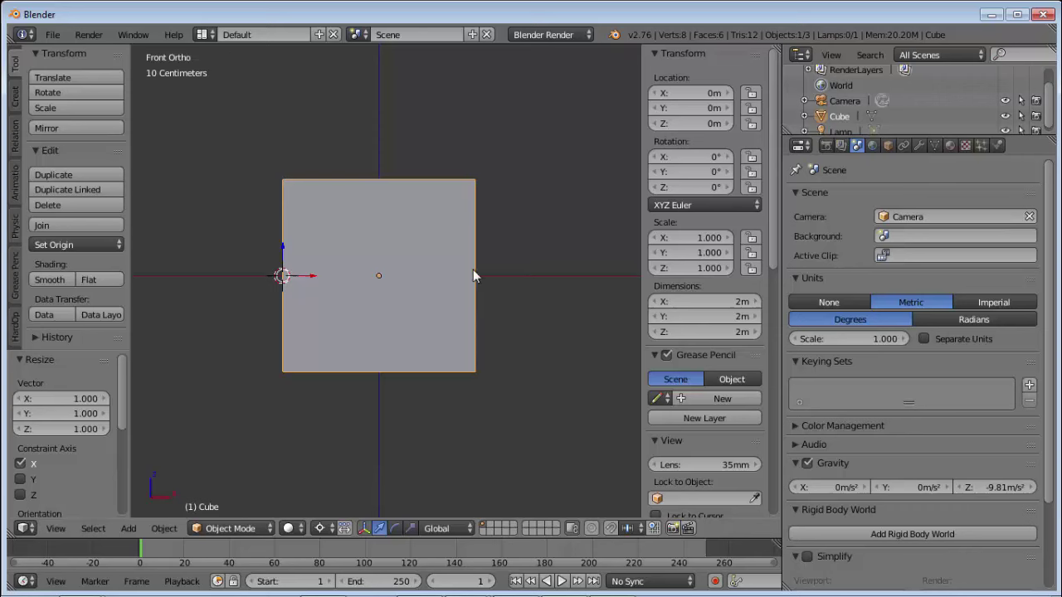
key(s)
key(x)
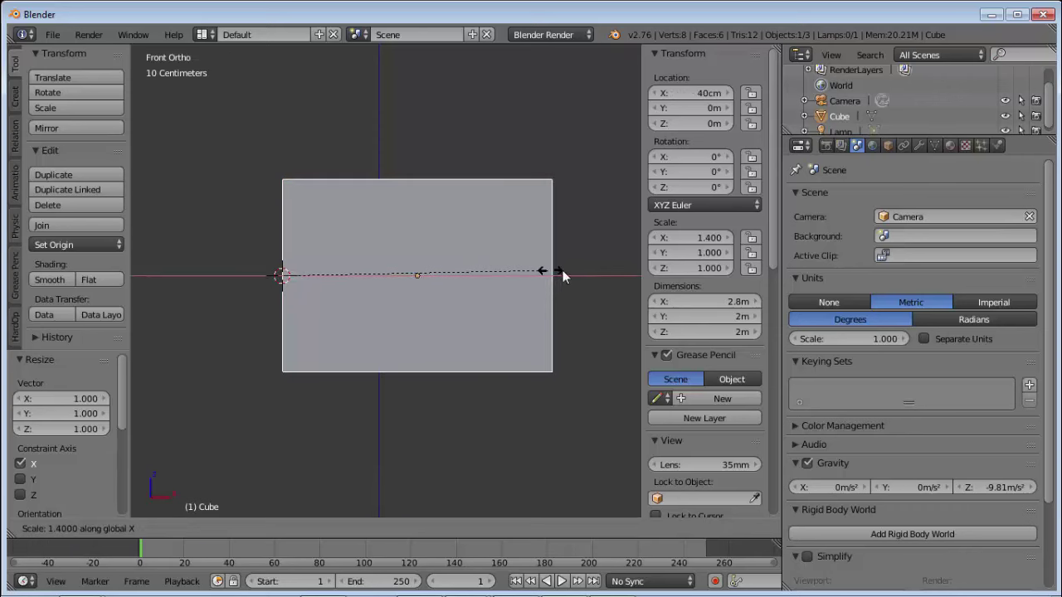
click(563, 272)
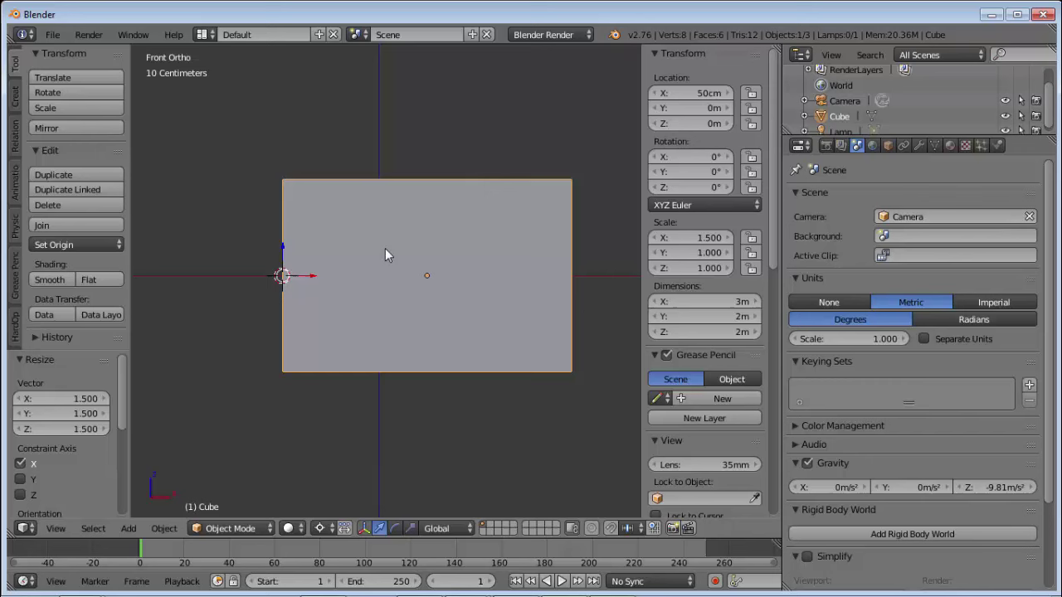
key(Tab)
click(508, 247)
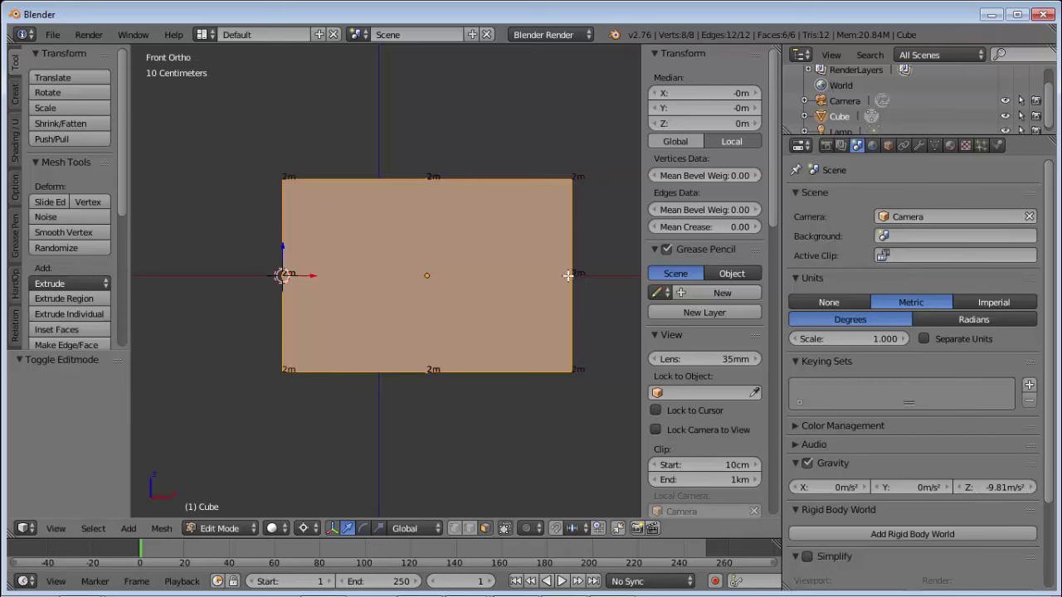
key(Tab)
click(444, 279)
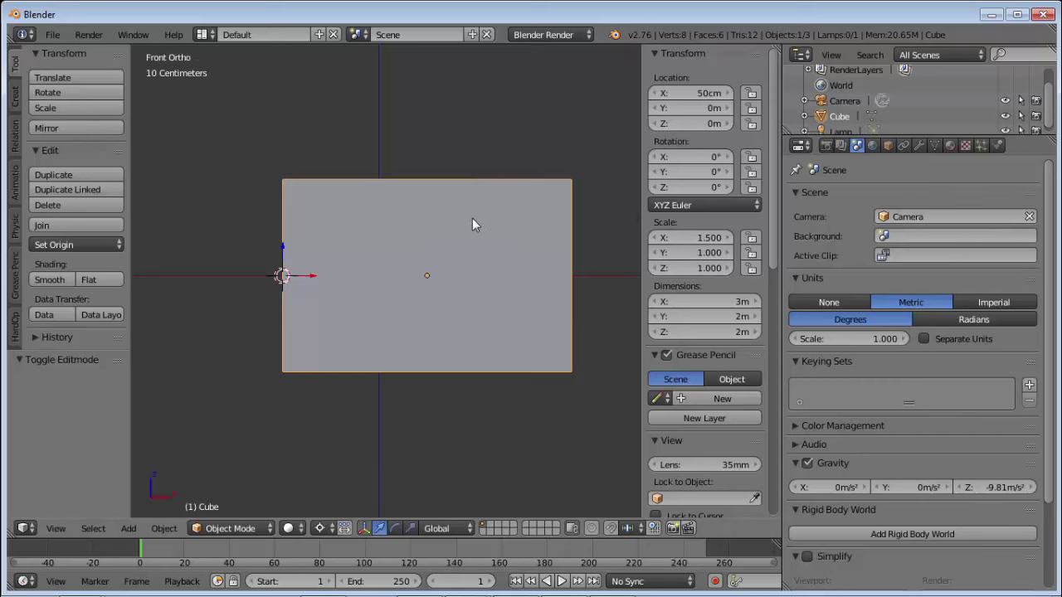
key(Tab)
click(591, 218)
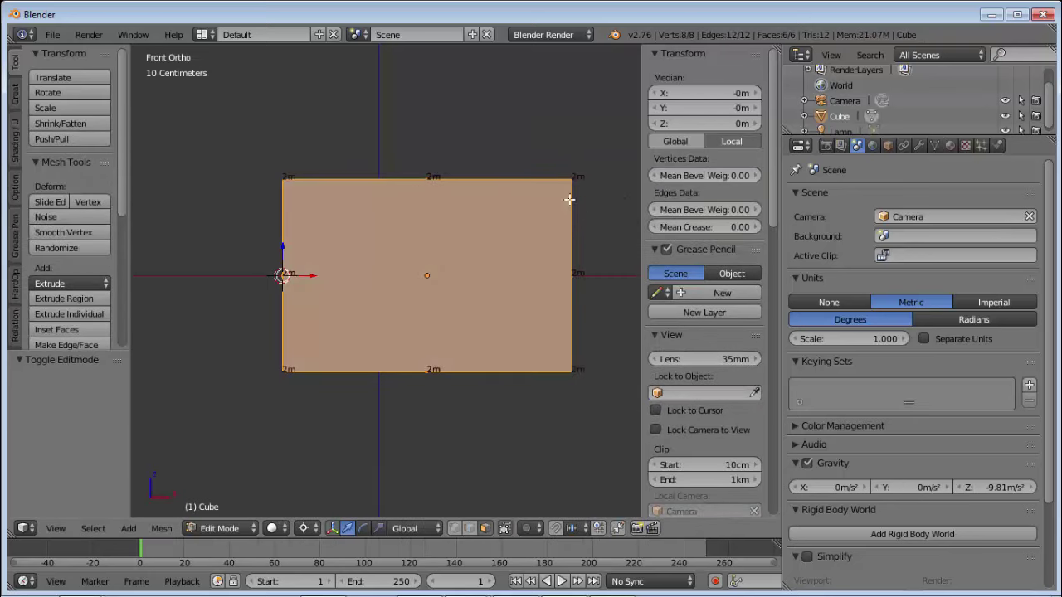
key(Tab)
click(323, 241)
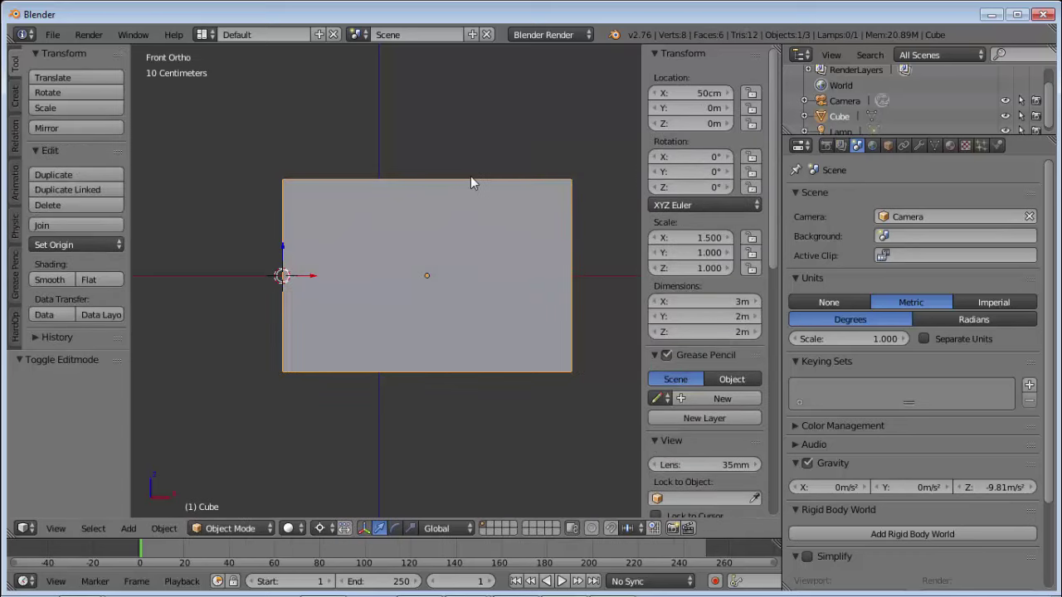
Step: Stretch the cube along X to 3.9m wide, then shrink it to 3.12m
key(s)
key(x)
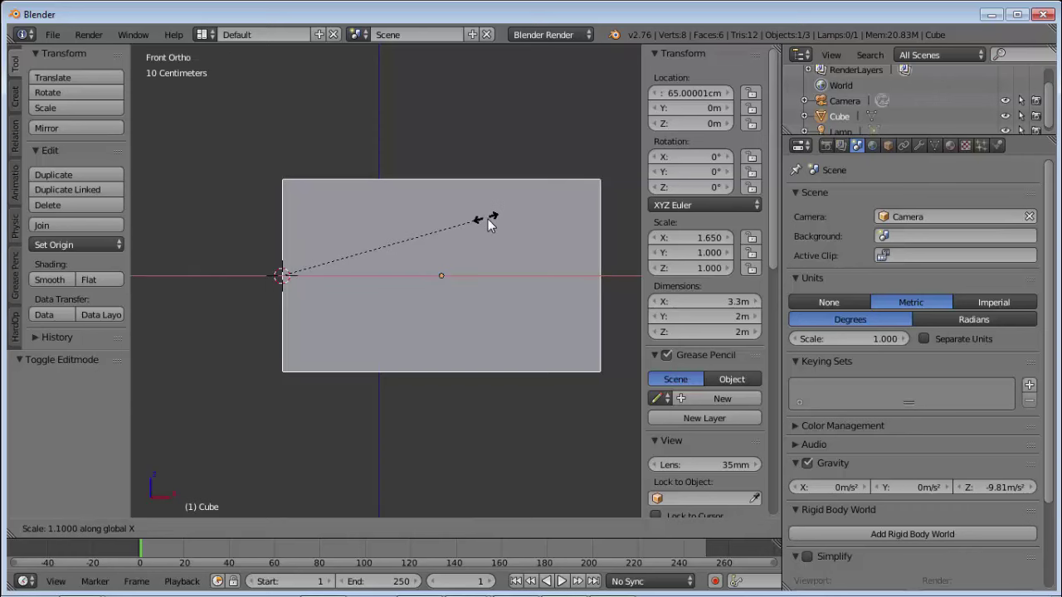
click(524, 225)
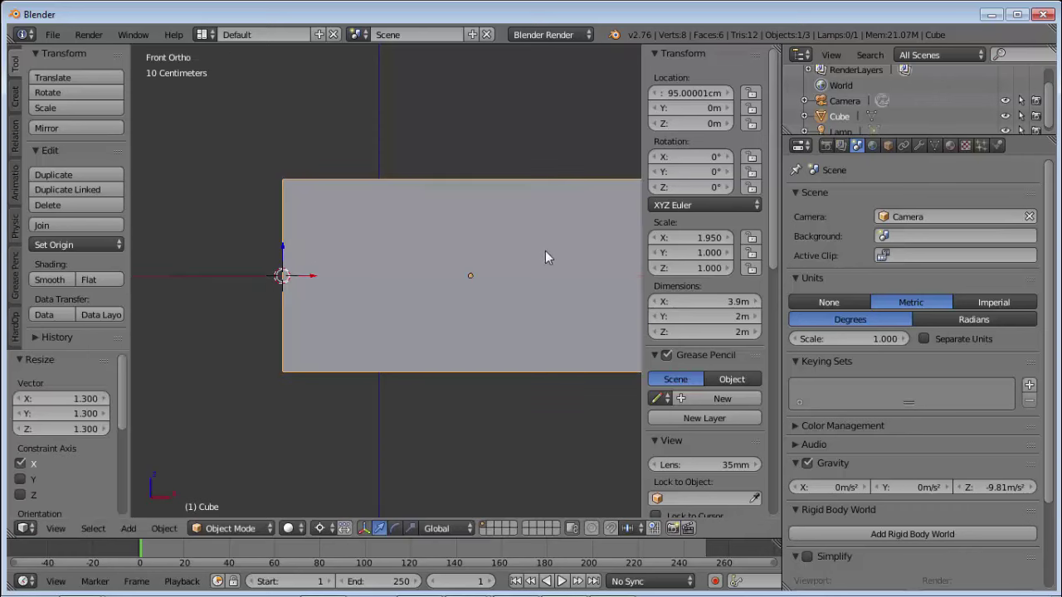
scroll(516, 261, down, 2)
key(s)
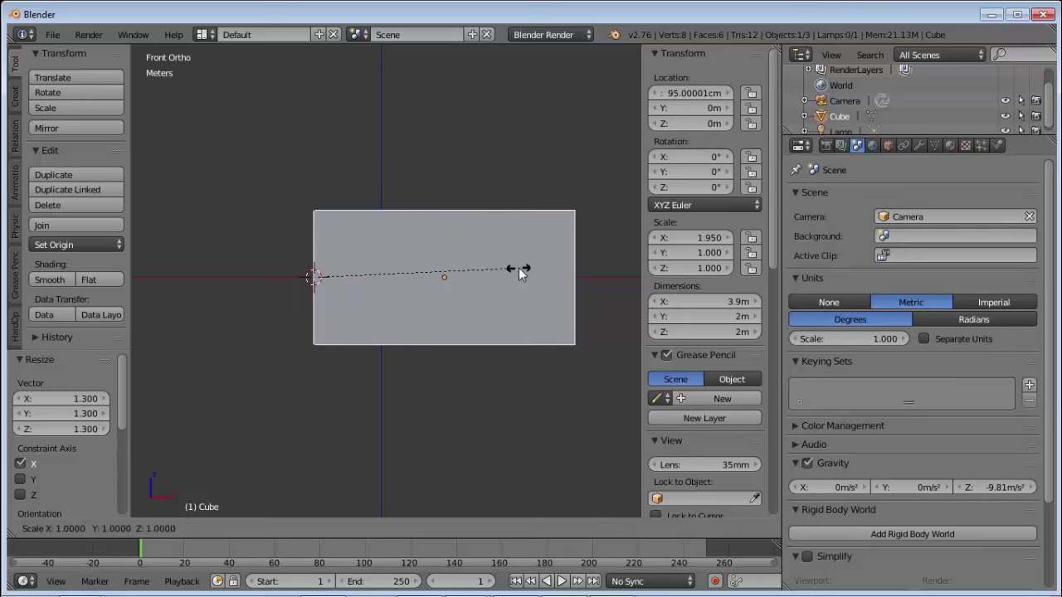
key(x)
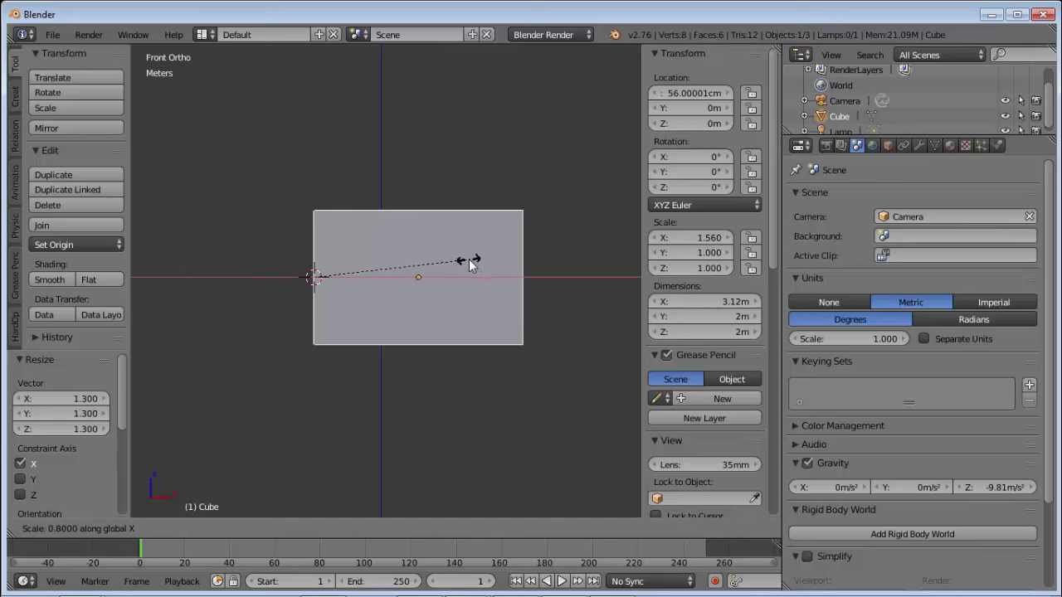
key(Return)
Step: Stretch the cube along X to 4.056m wide (scale 2.028) and recentre the view
scroll(531, 283, up, 4)
shift+middle_drag(543, 293, 351, 304)
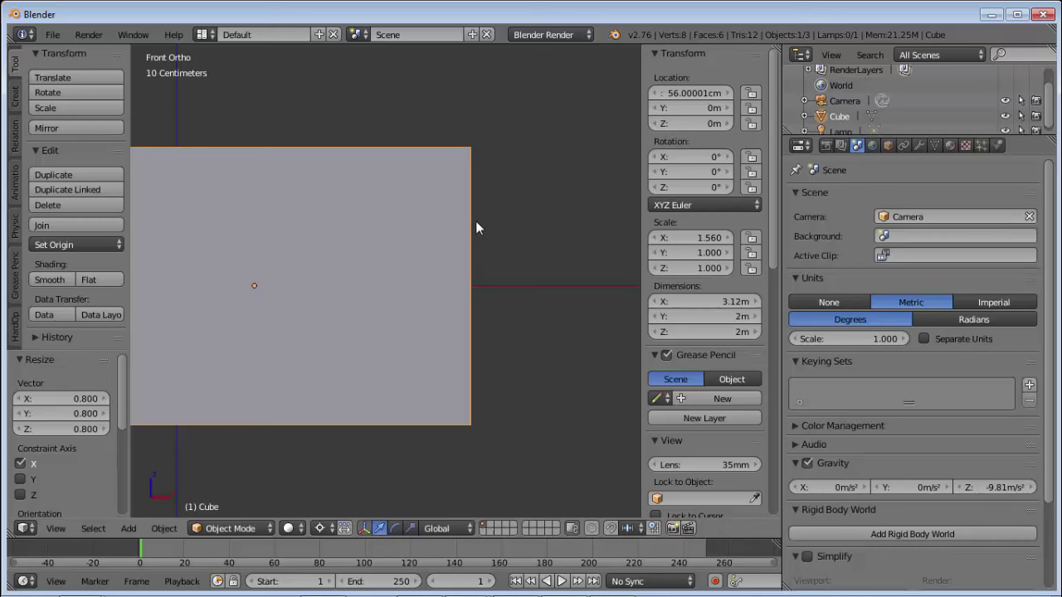
key(s)
key(x)
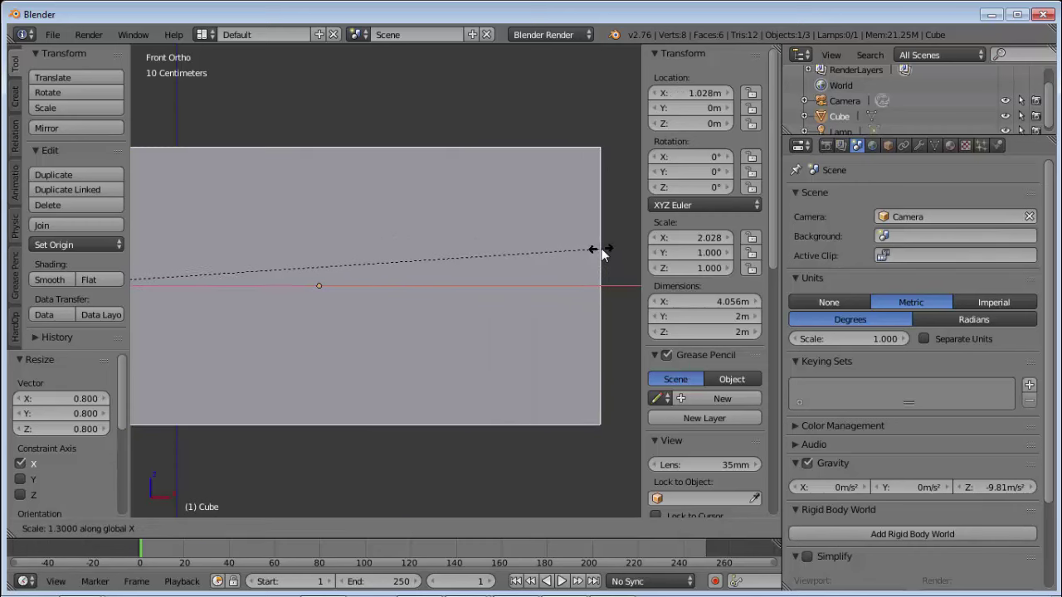
click(606, 246)
scroll(498, 228, down, 2)
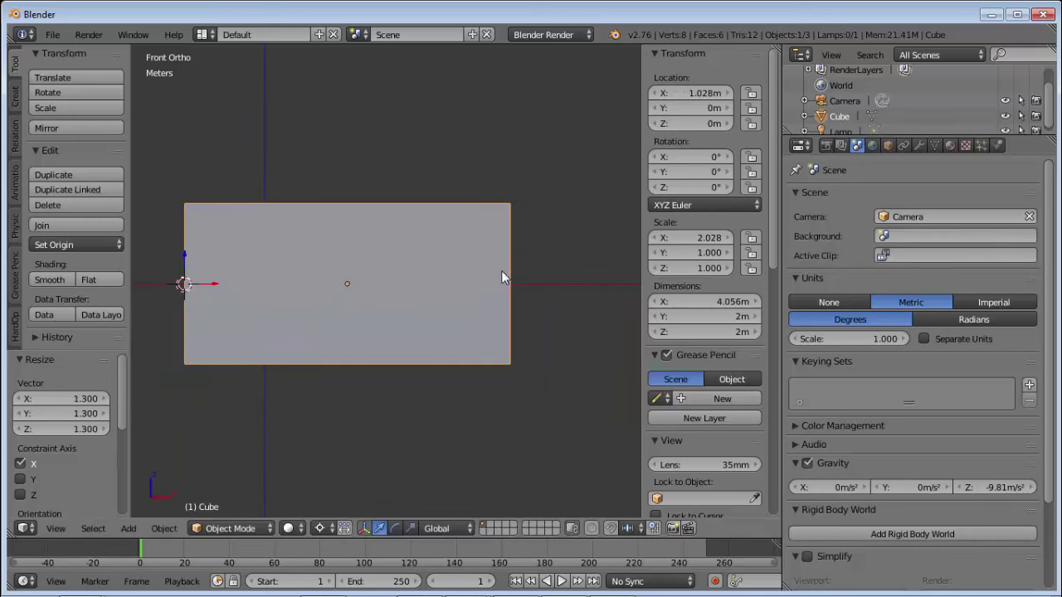
shift+middle_drag(501, 271, 592, 265)
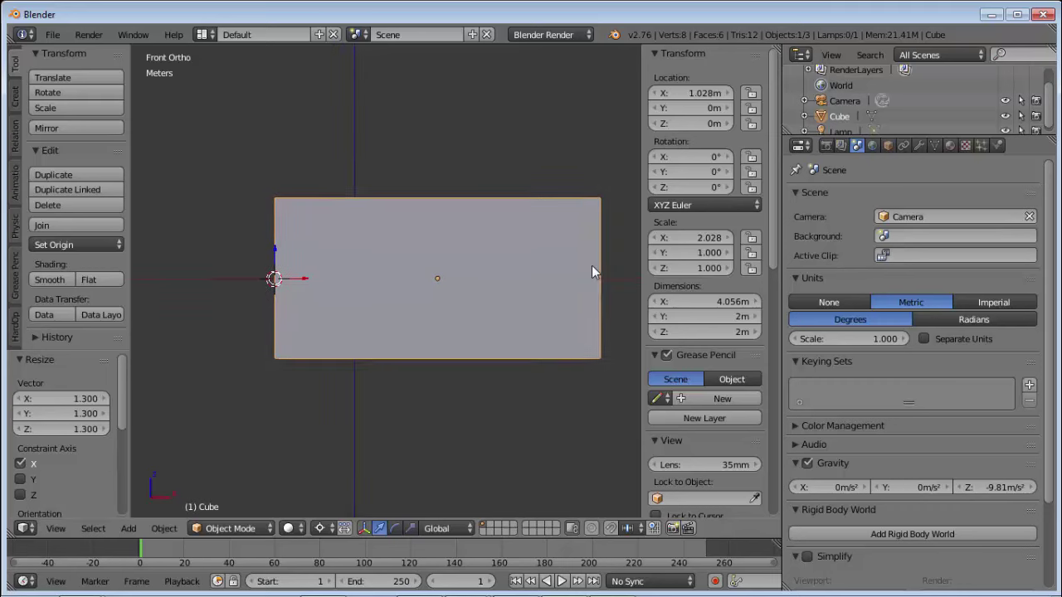
Step: Set the cube's X dimension to 4m, briefly trying 5m before settling back on 4m
click(717, 298)
text(4)
key(Return)
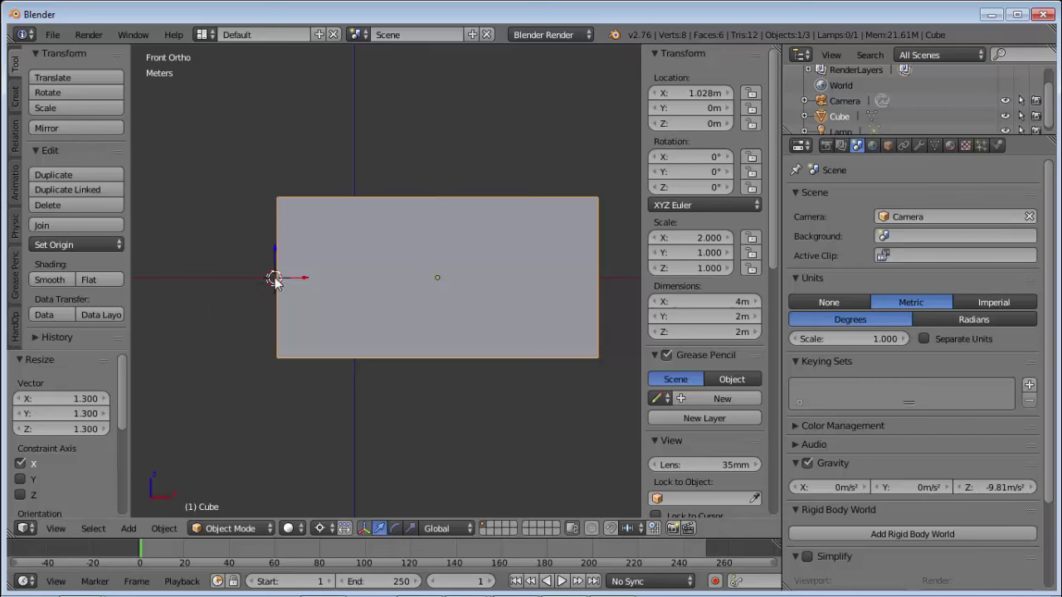
click(735, 302)
text(5)
key(Return)
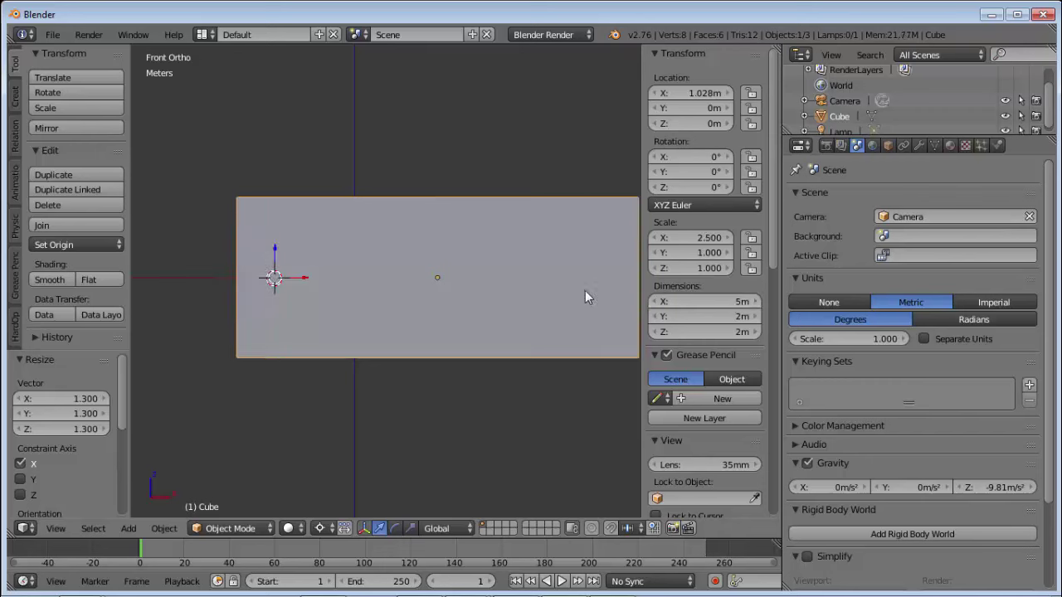
click(720, 301)
text(4)
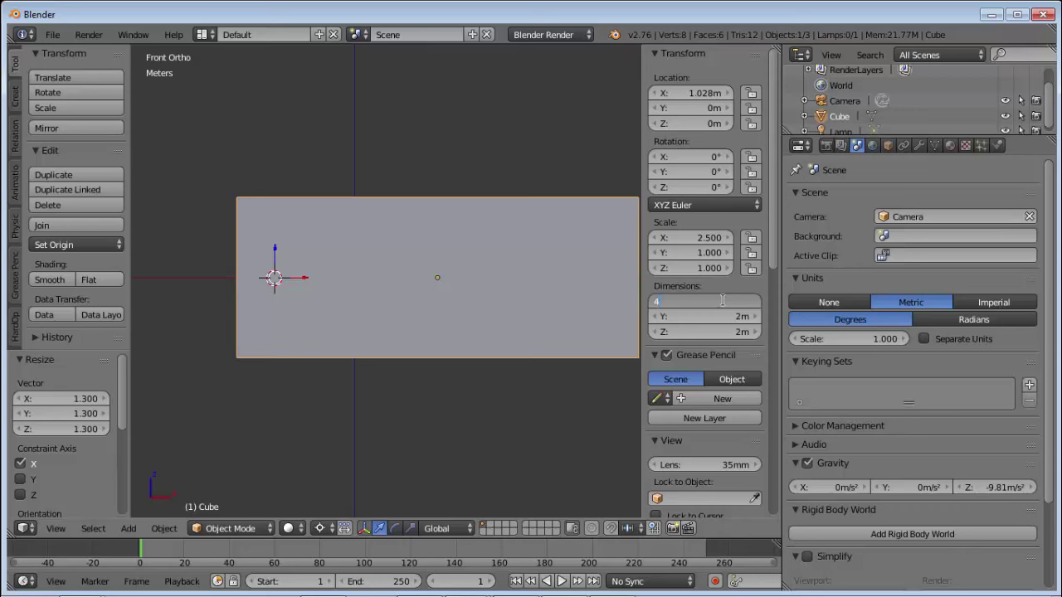
key(Return)
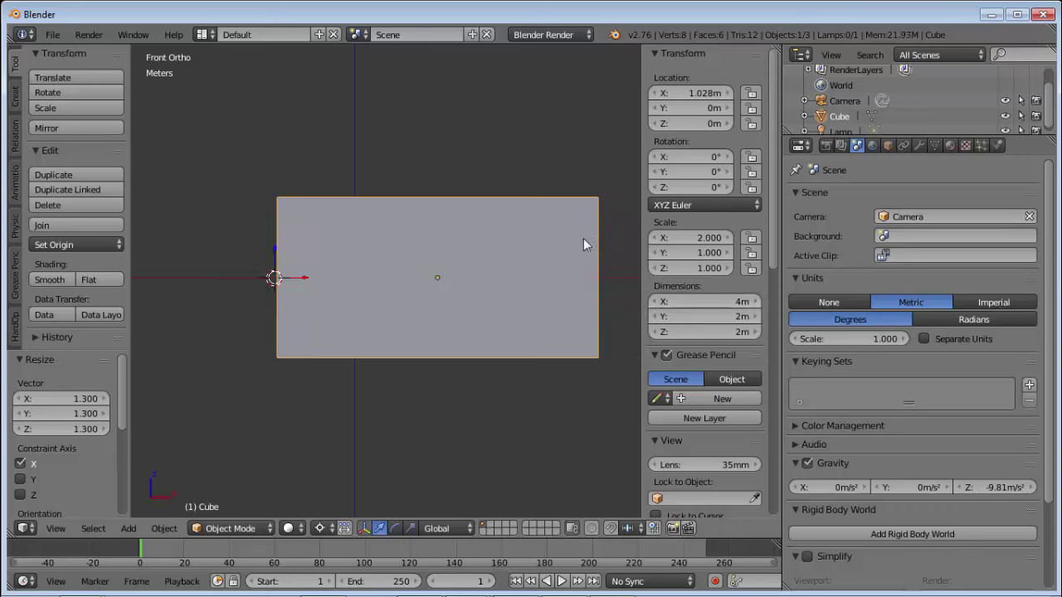
key(Tab)
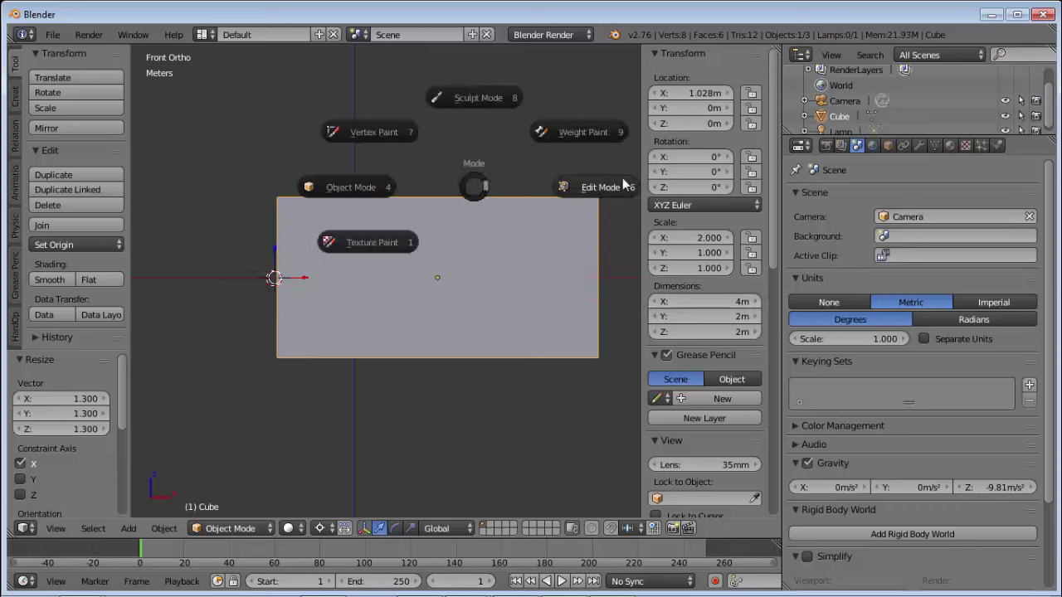
click(614, 187)
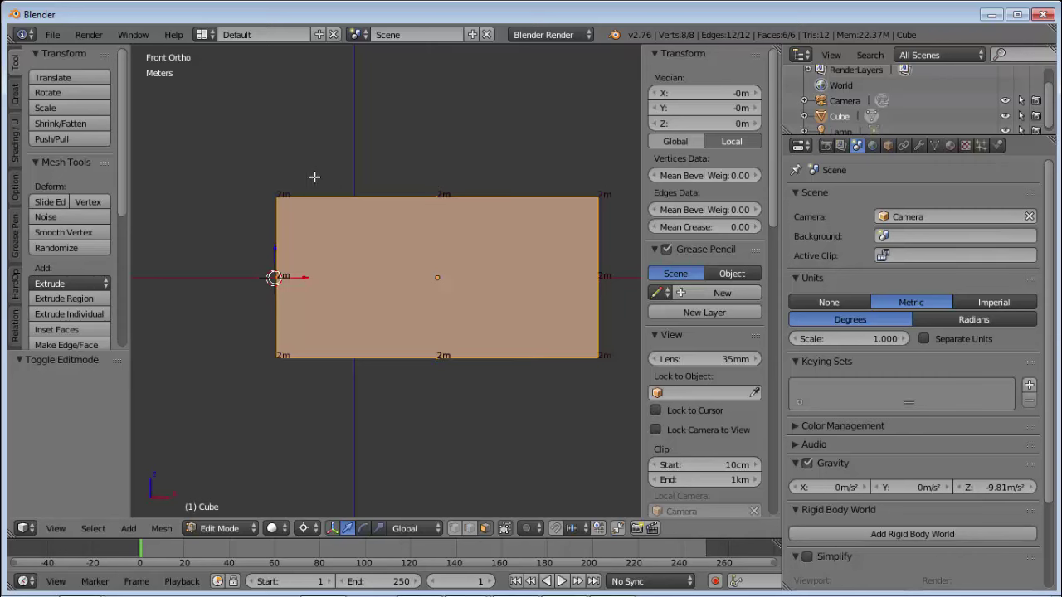
key(ctrl+Tab)
click(268, 196)
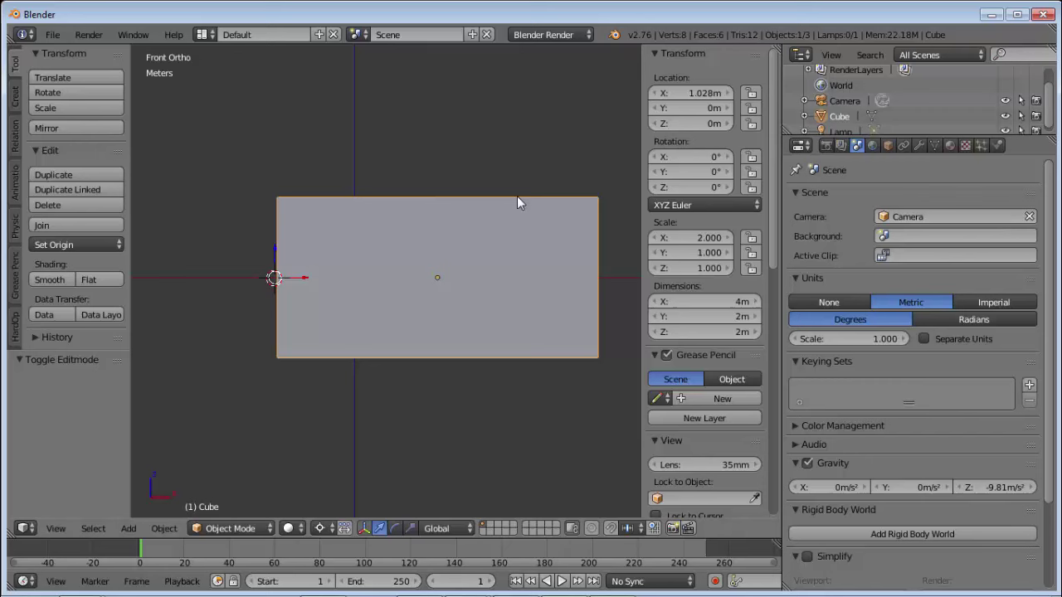
Step: Set the cube's Scale X to 4, reset it to 1, then re-enter 4
click(681, 238)
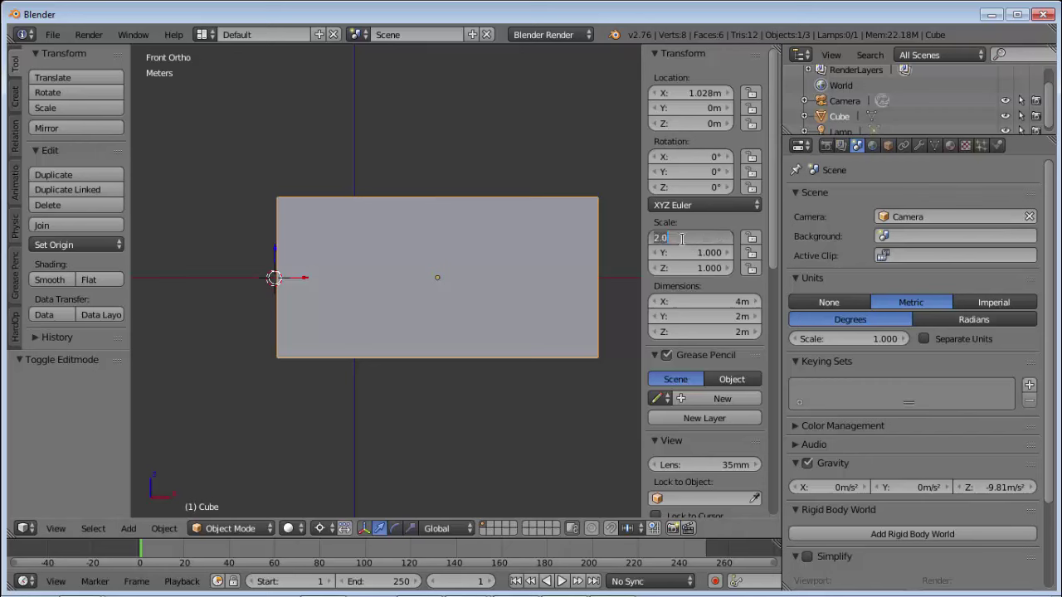
text(4)
key(Return)
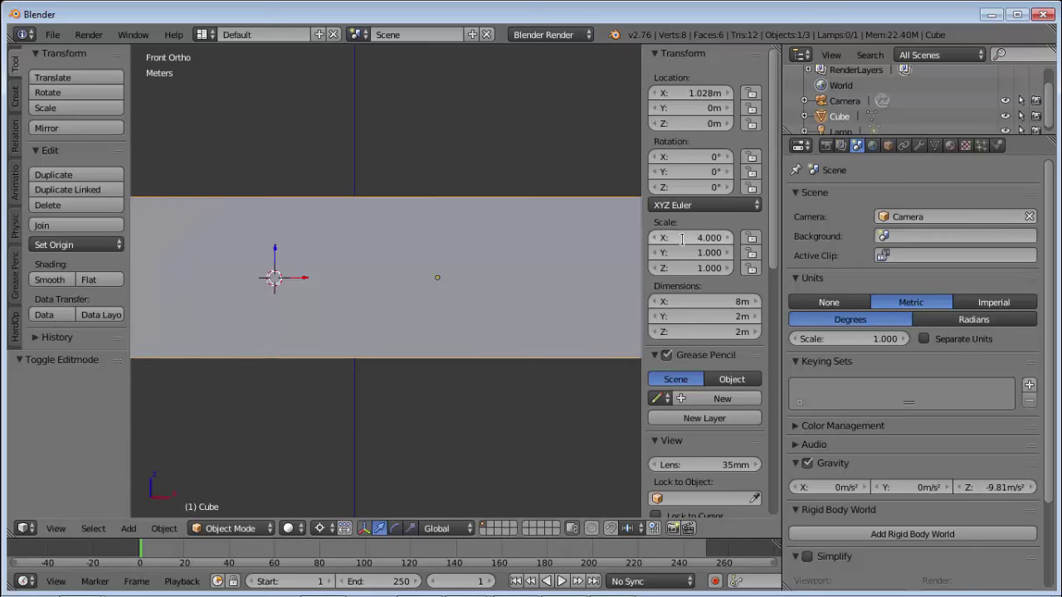
scroll(491, 226, down, 3)
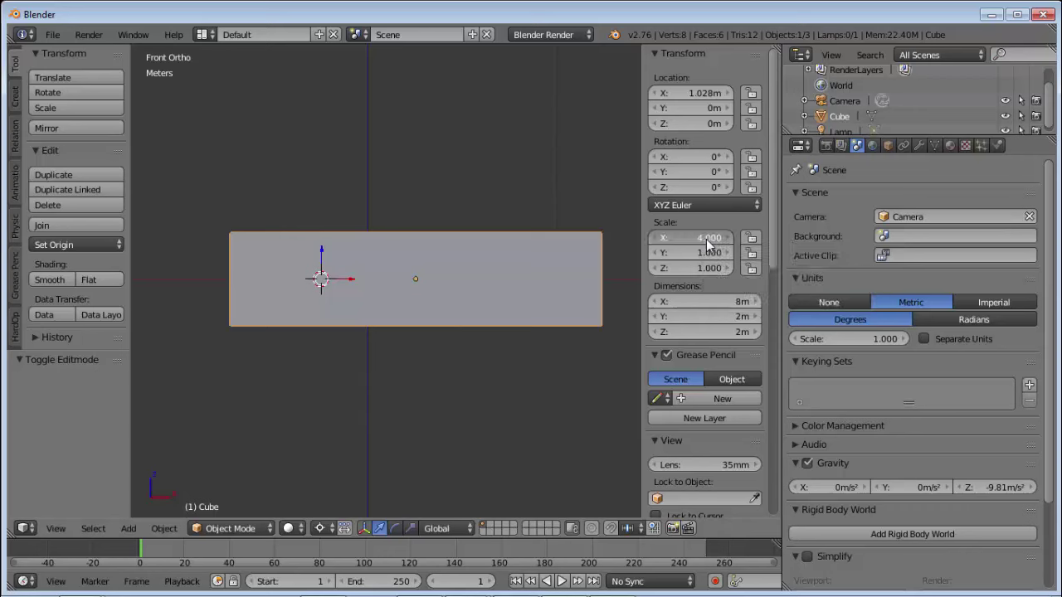
click(703, 238)
text(1)
key(BackSpace)
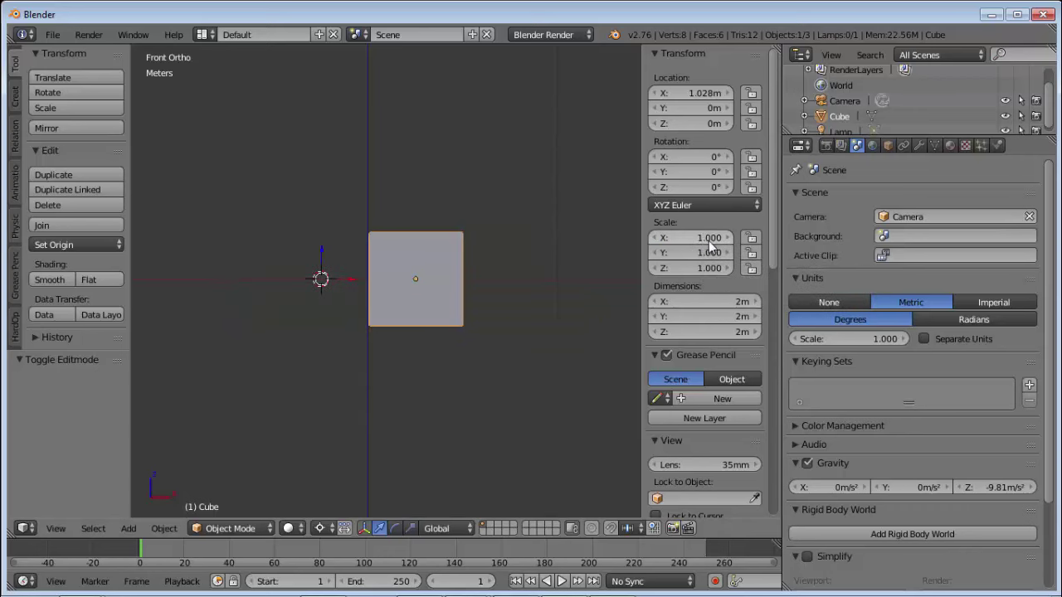
click(709, 241)
text(4)
key(Return)
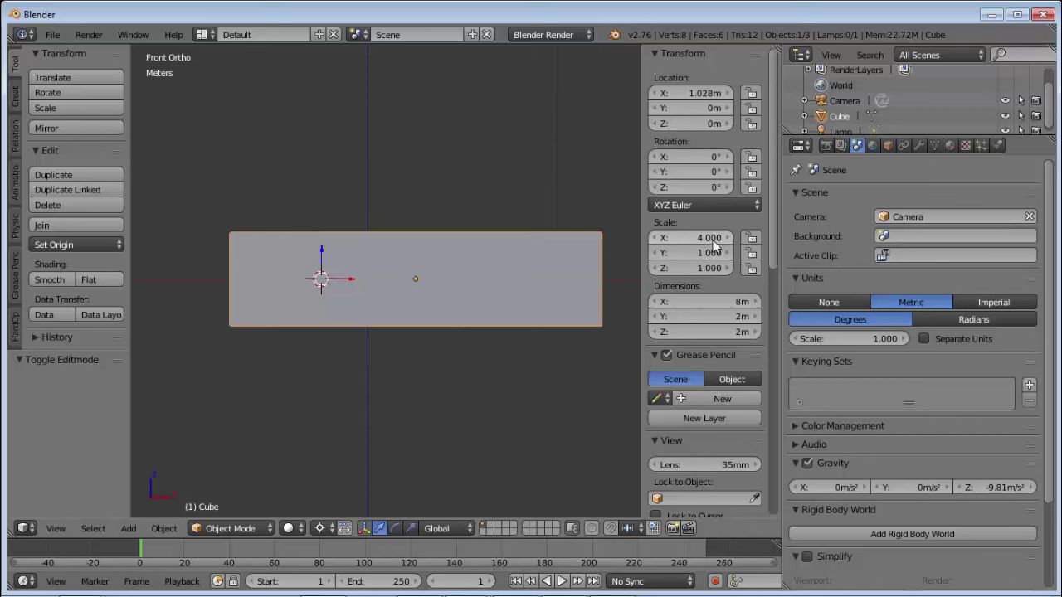
Step: Try entering 1/0 as the X scale, which Blender rejects
click(716, 240)
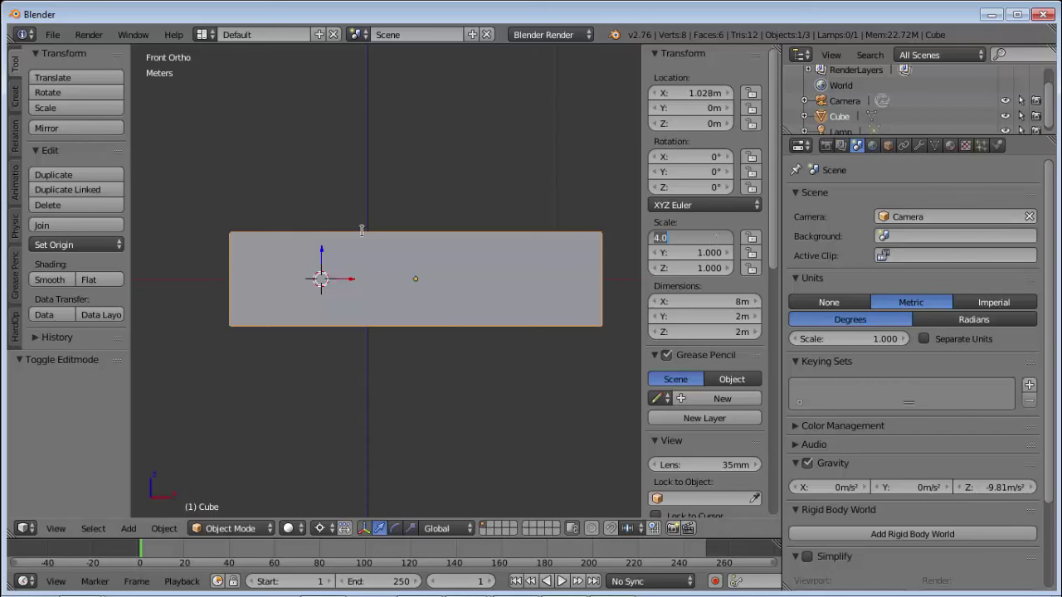
text(1/)
text(00)
key(Return)
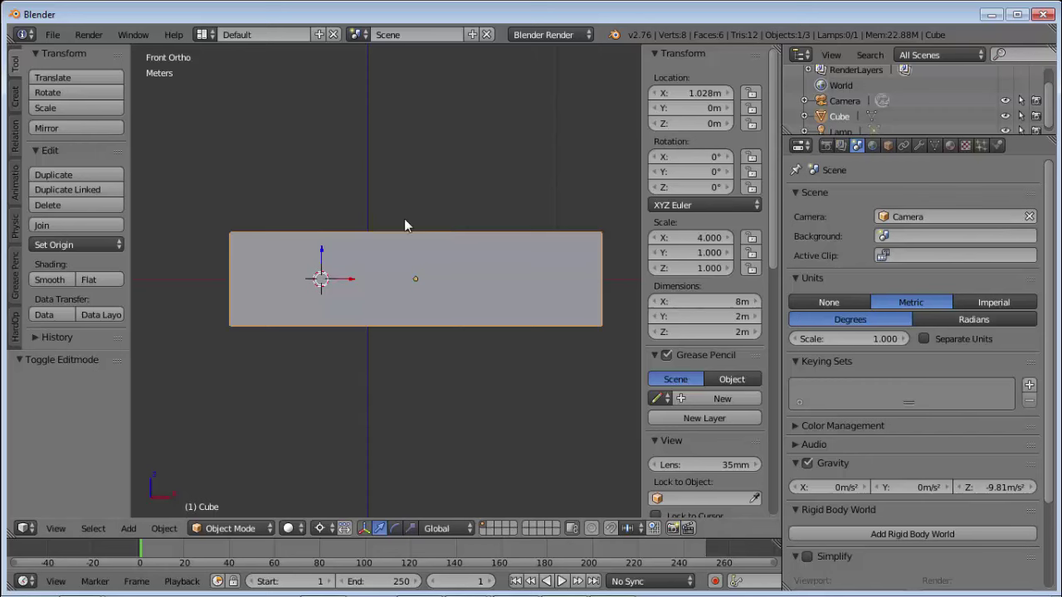
Step: Switch the cube into Edit Mode and then back to Object Mode
key(Tab)
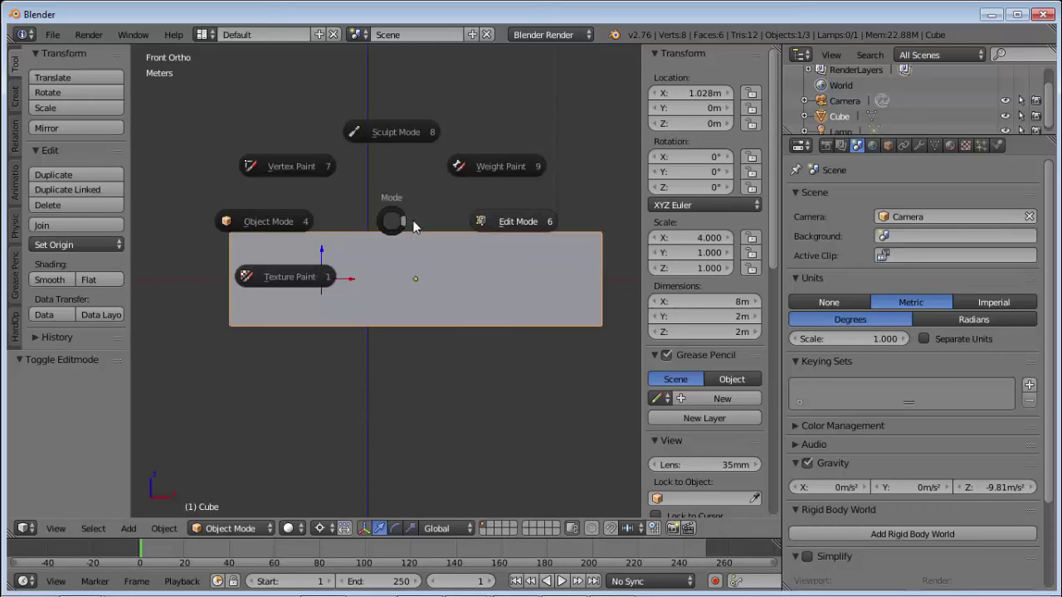
click(491, 218)
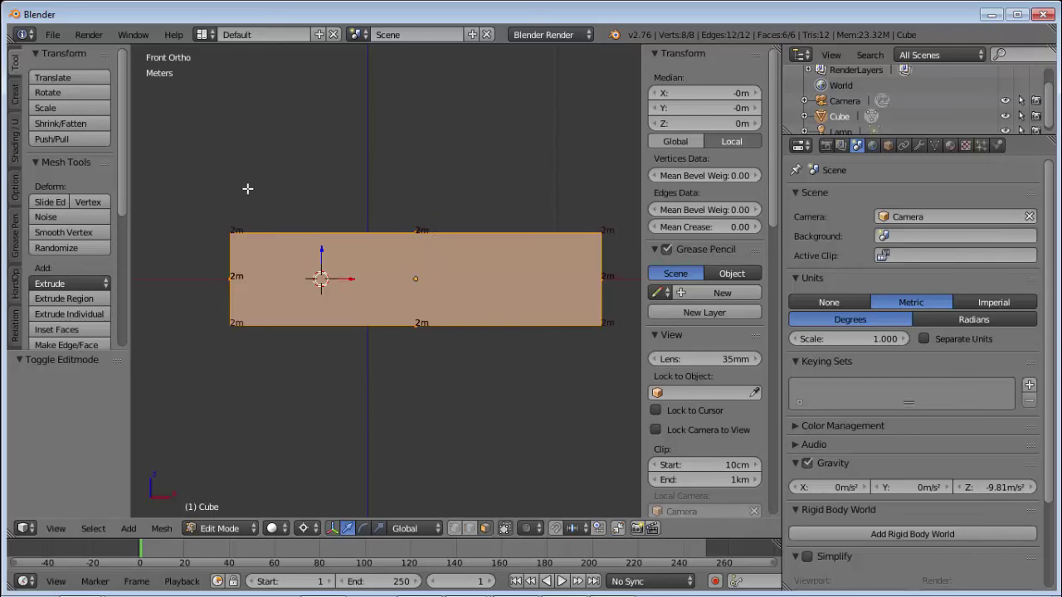
key(Tab)
click(121, 192)
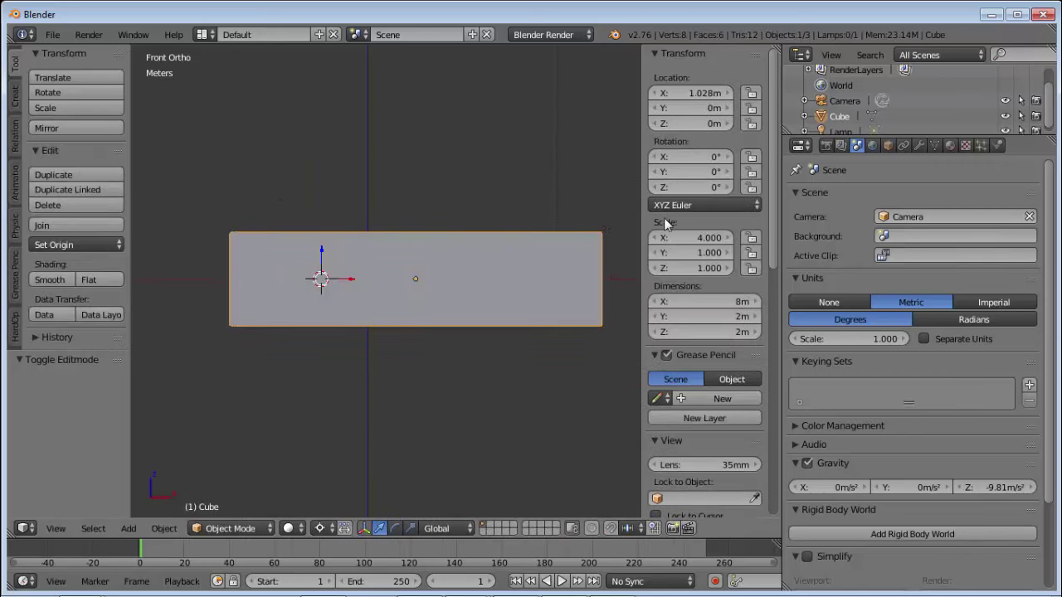
Step: Set the cube's Scale Y and Scale Z to 4
click(699, 254)
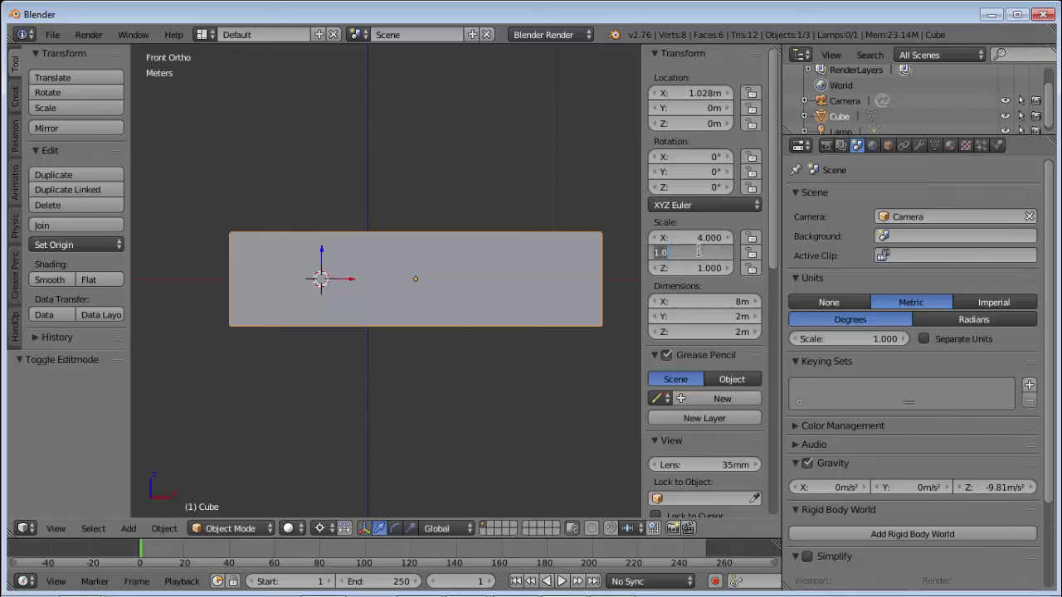
text(4)
key(Return)
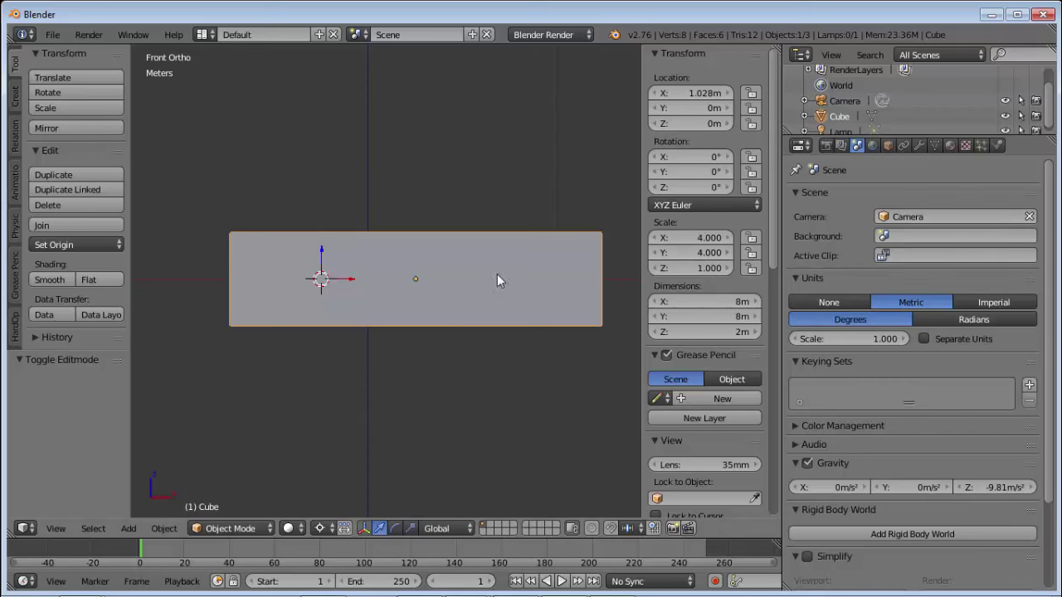
click(701, 265)
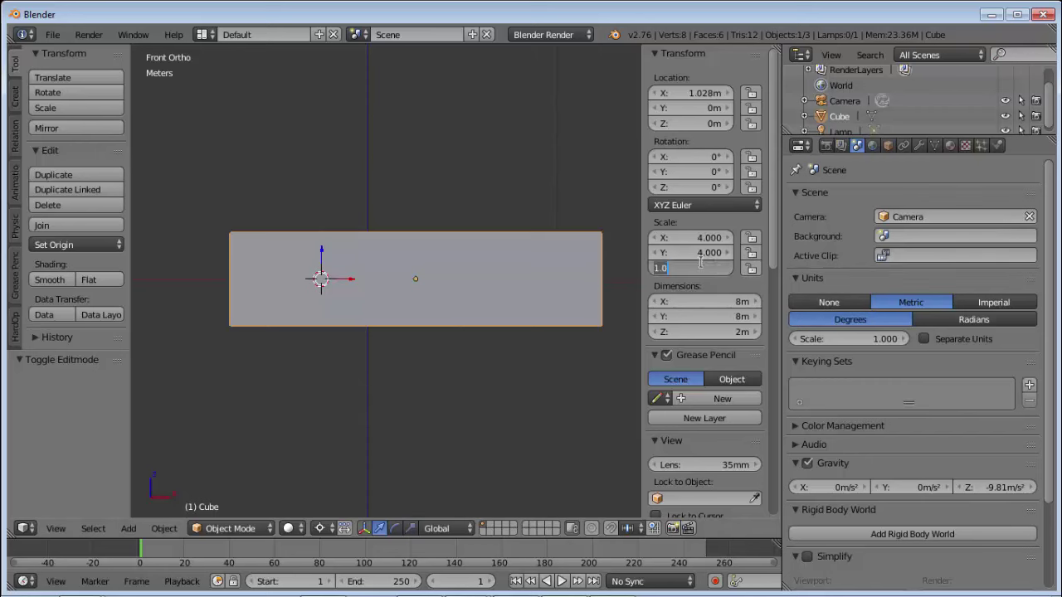
text(4)
key(Return)
scroll(390, 157, down, 1)
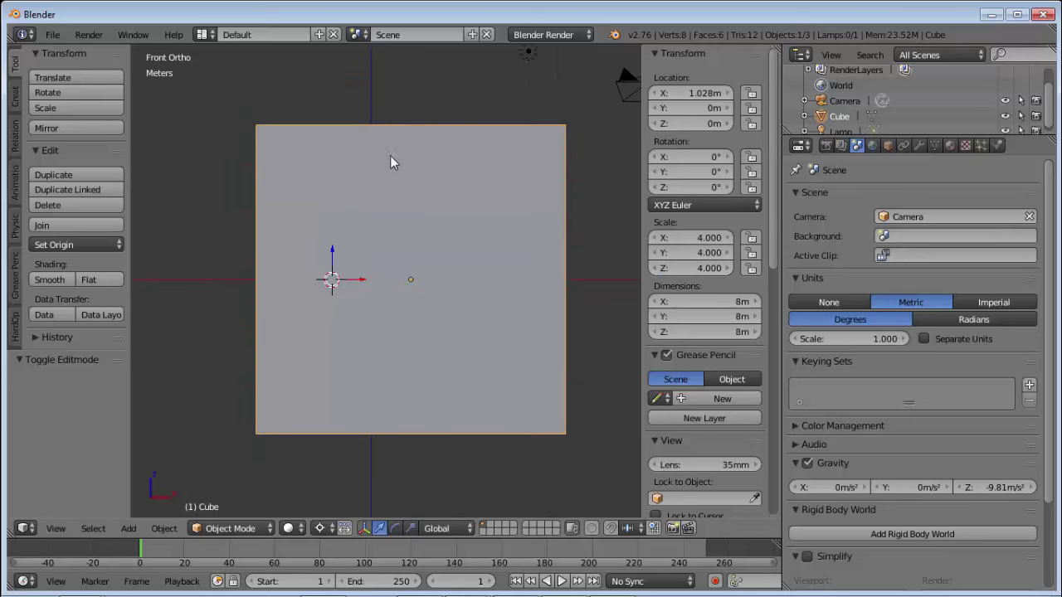
scroll(393, 182, down, 3)
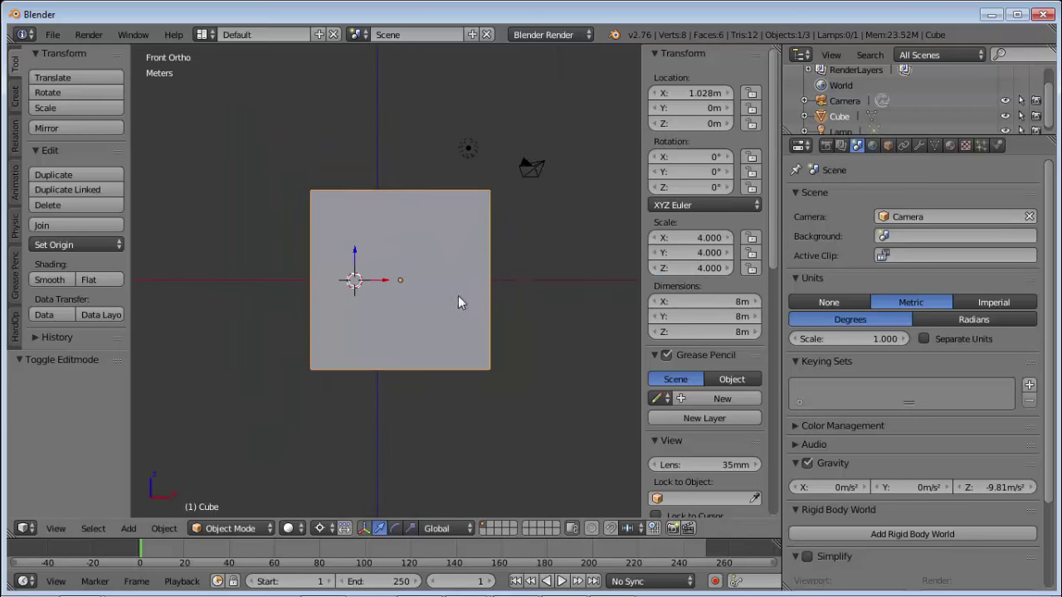
scroll(429, 259, up, 2)
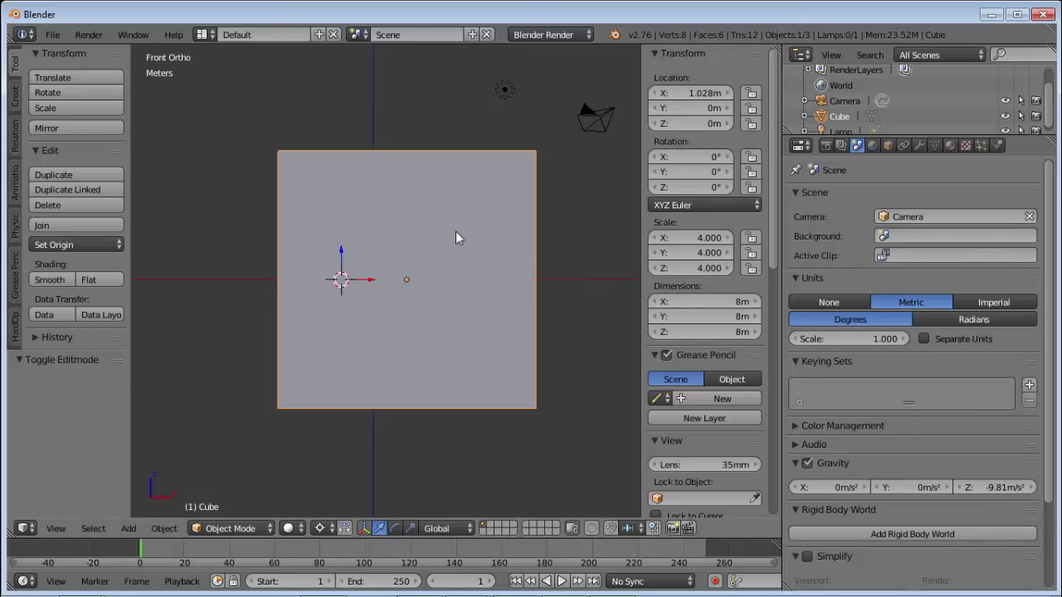
mouse_move(363, 272)
middle_down()
mouse_move(365, 291)
mouse_move(368, 252)
middle_up()
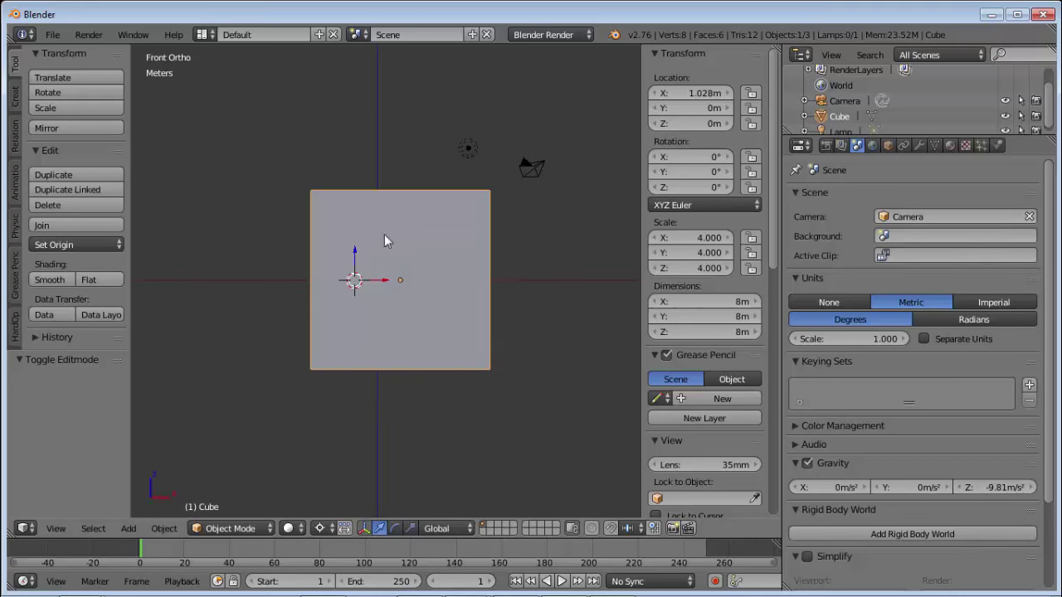
scroll(334, 221, up, 3)
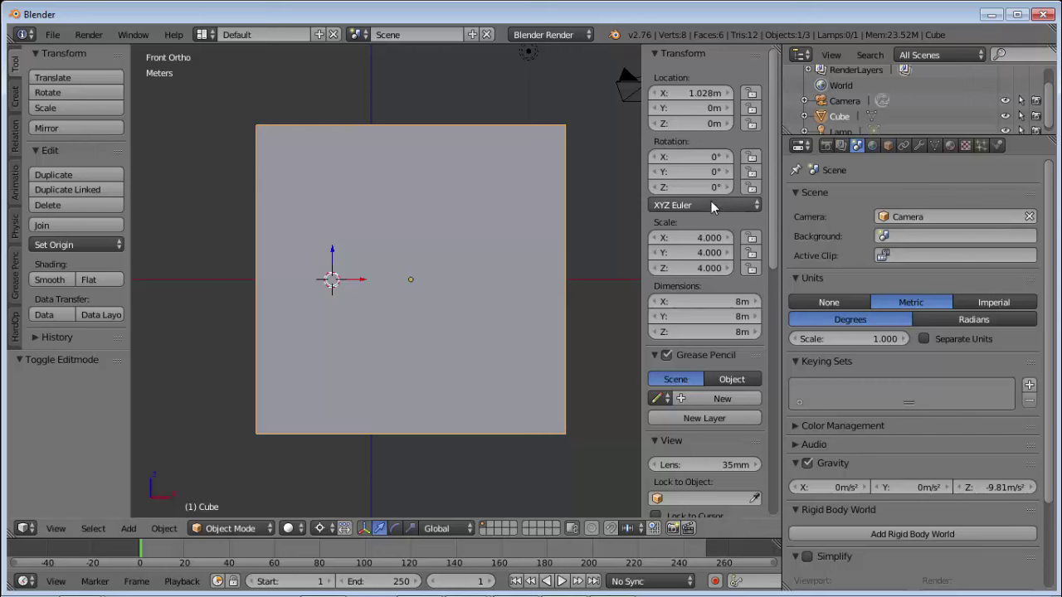
Step: Reset the cube's X, Y and Z scales all to 1
click(699, 239)
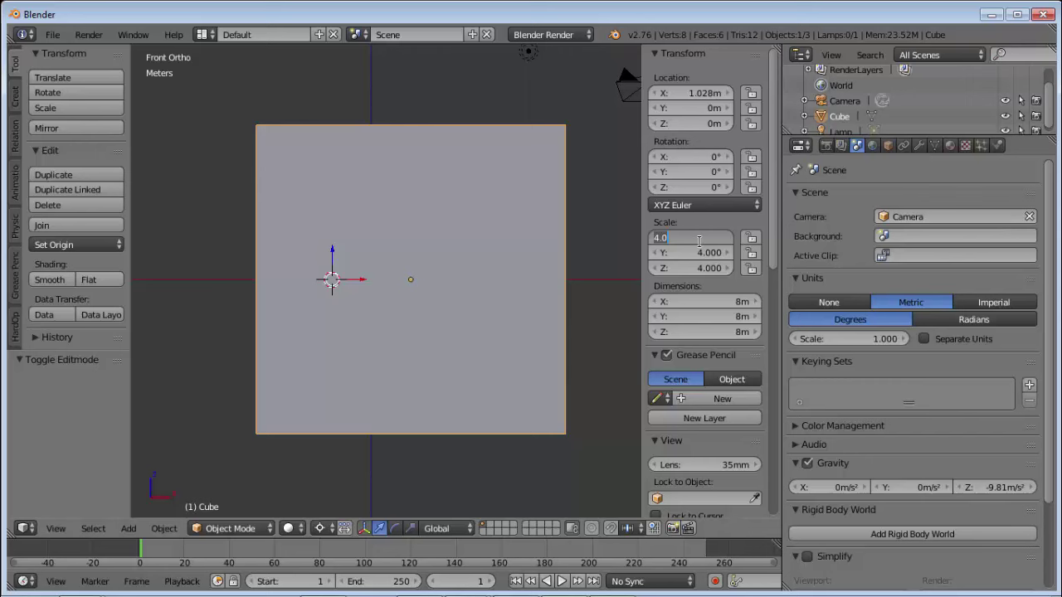
text(1)
key(Return)
click(695, 239)
text(1)
key(Return)
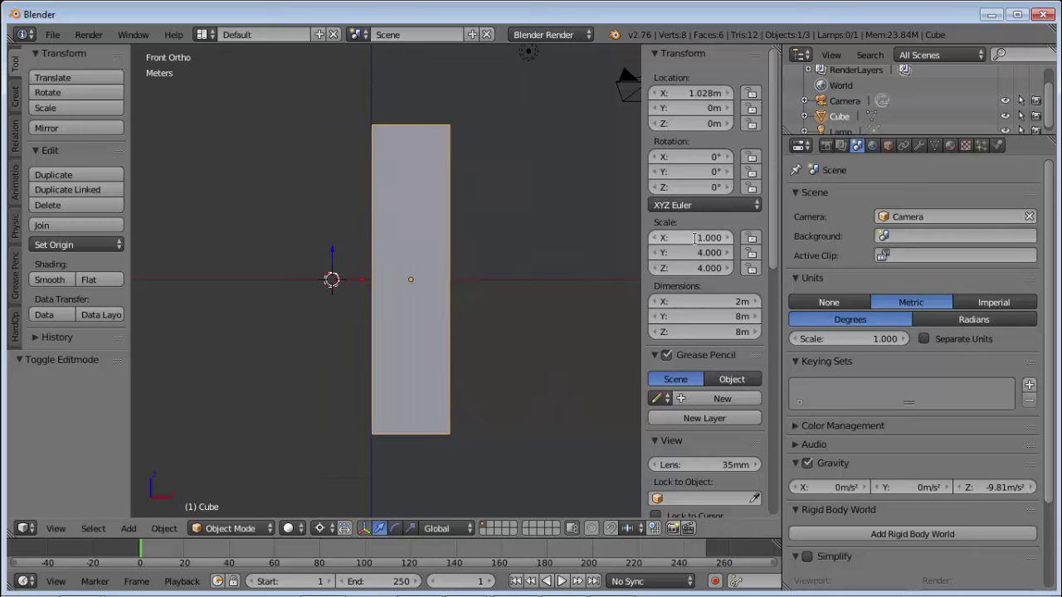
click(707, 252)
text(1)
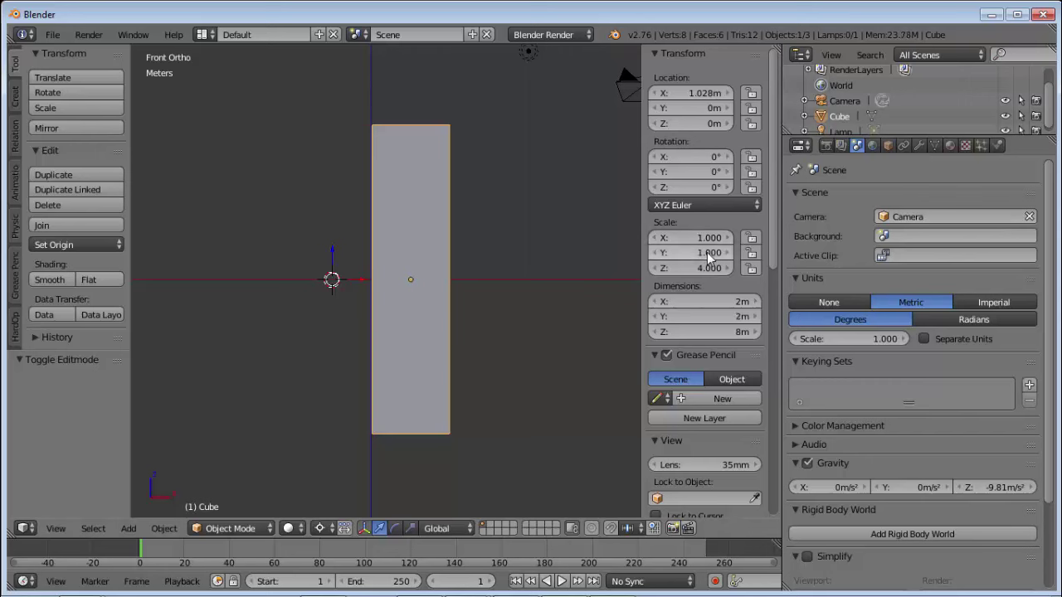
key(Return)
click(707, 269)
text(1)
key(Return)
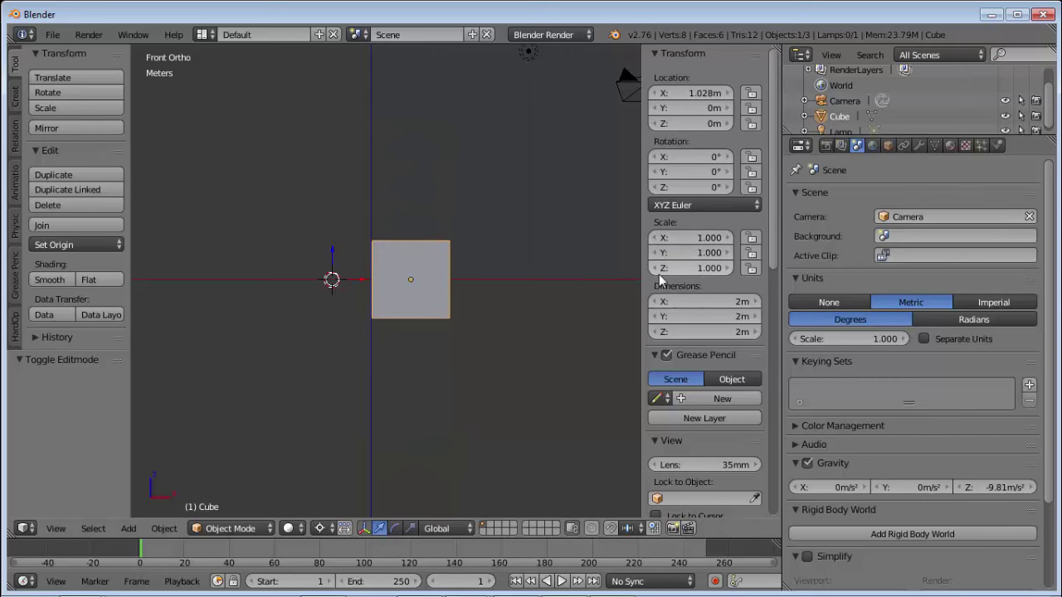
scroll(401, 266, up, 4)
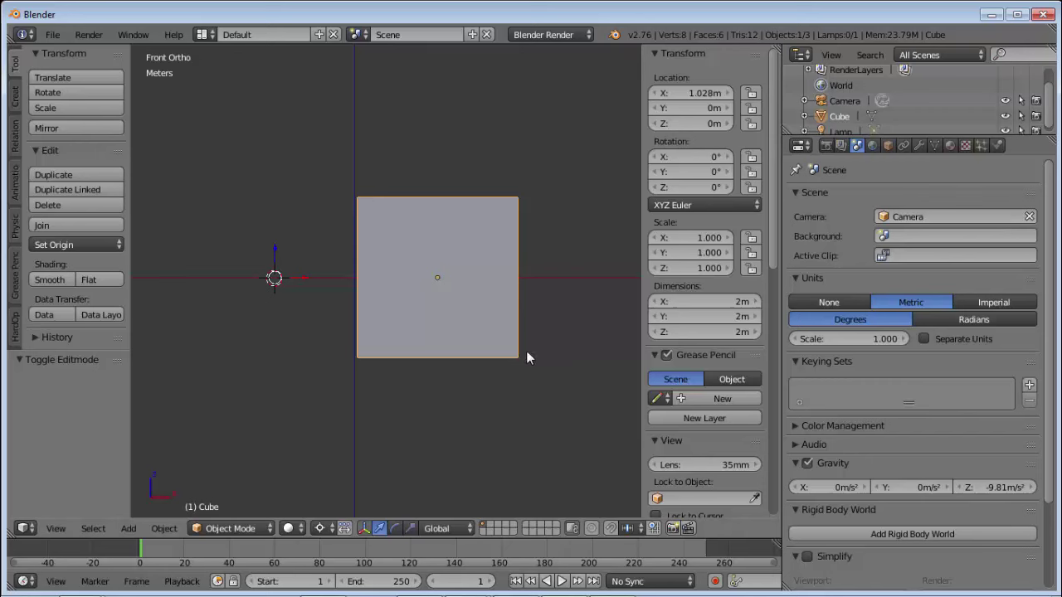
Step: Set Scale X to 4, then view the resulting 8m box from the front
click(702, 238)
text(4)
key(Return)
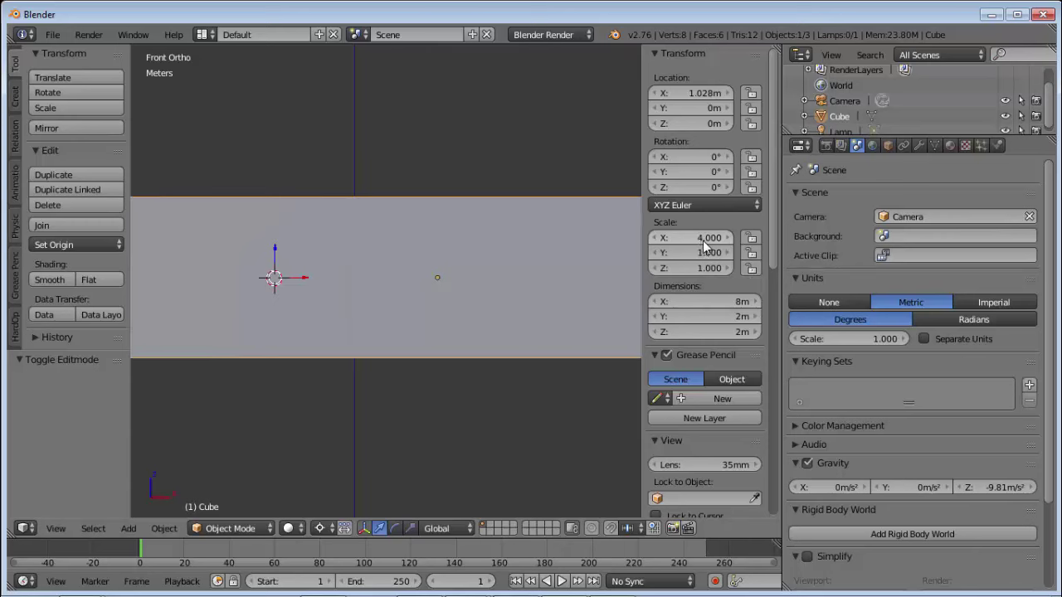
scroll(430, 244, down, 4)
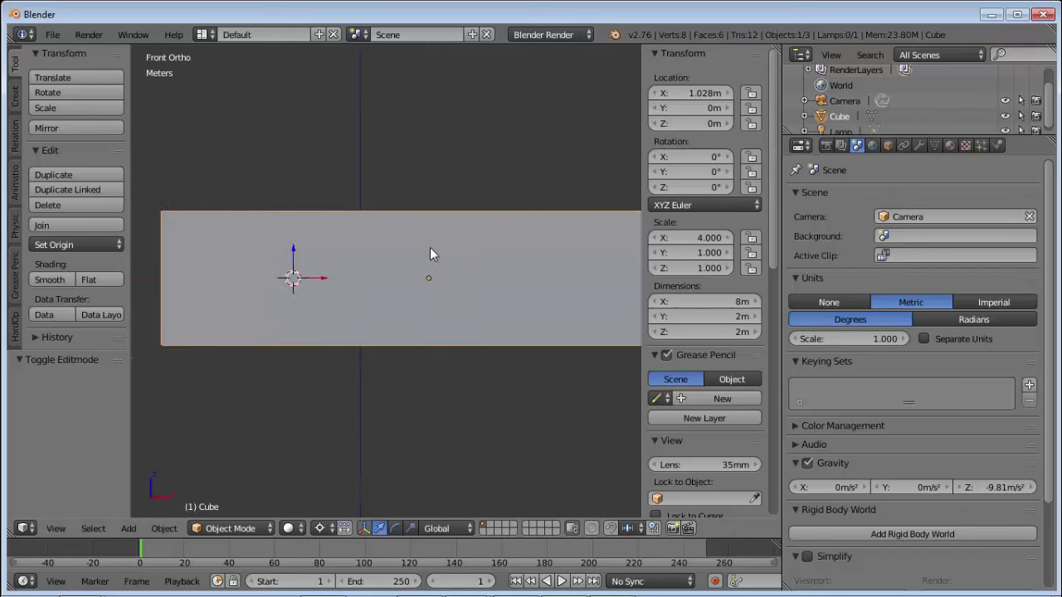
mouse_move(461, 284)
middle_down()
mouse_move(399, 288)
mouse_move(511, 293)
middle_up()
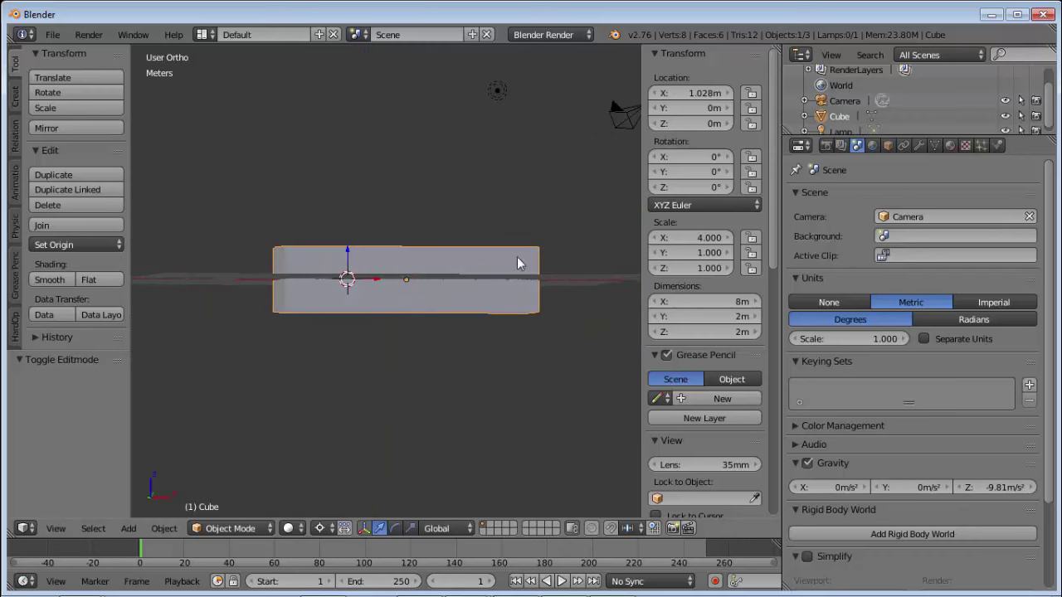
key(KP_1)
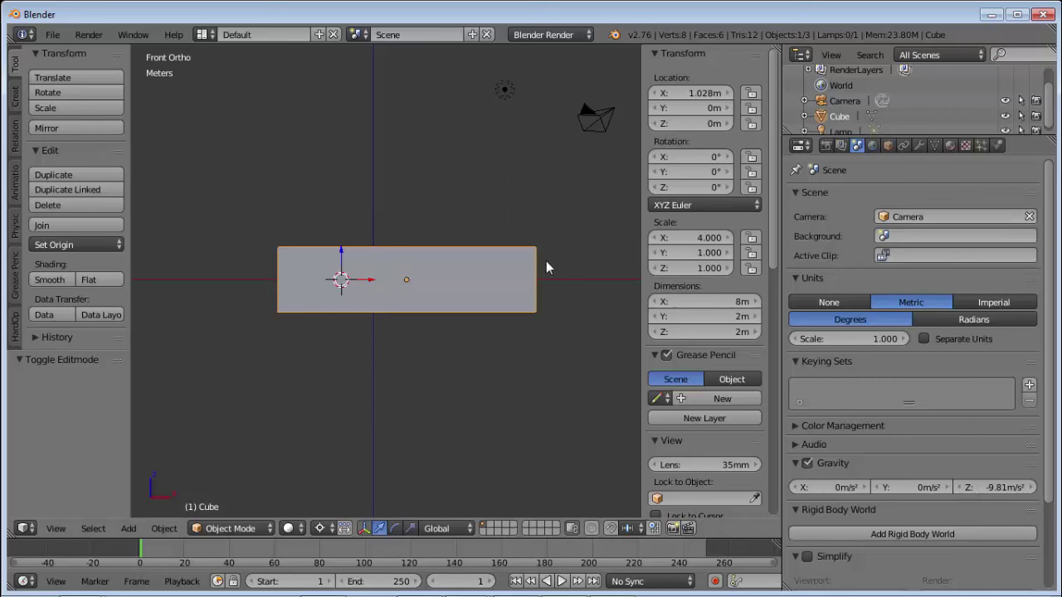
Step: In Edit Mode, move the box's right end face 1m along X, then select all
key(Tab)
click(653, 257)
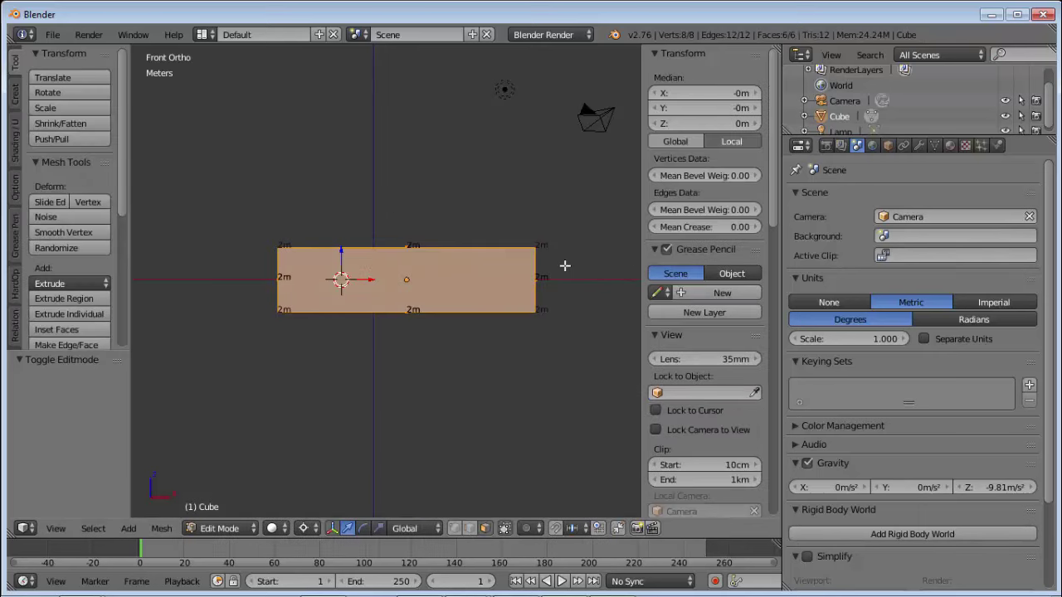
mouse_move(545, 282)
middle_down()
mouse_move(551, 290)
mouse_move(529, 290)
middle_up()
right_click(528, 289)
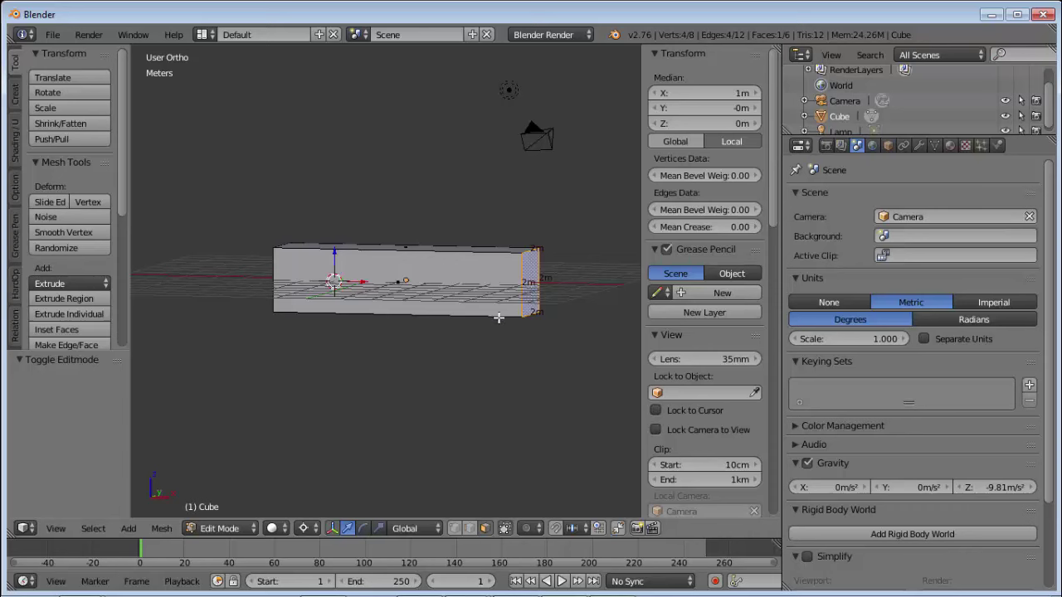
key(KP_1)
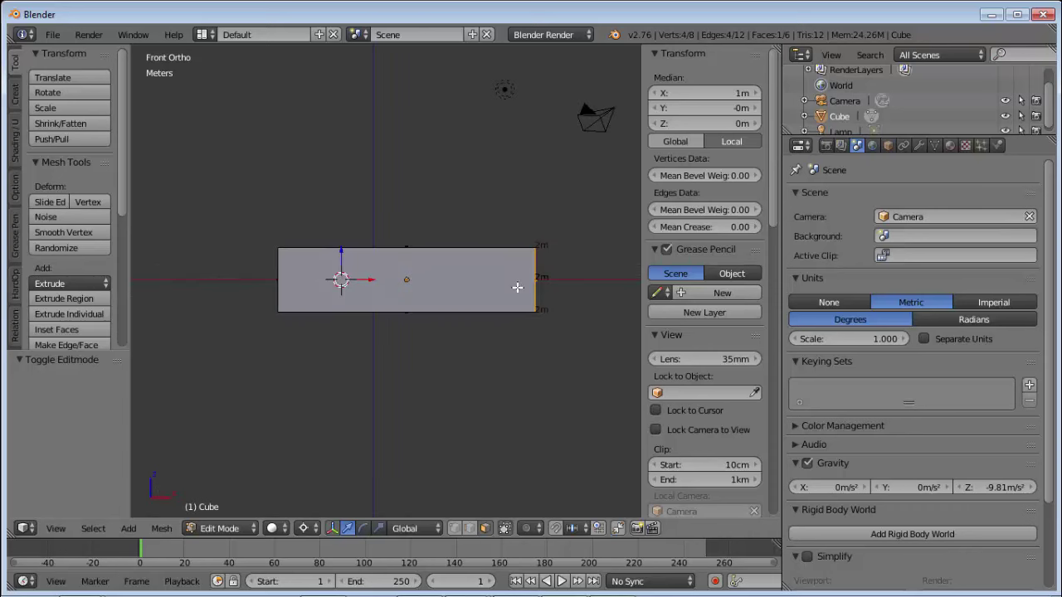
key(g)
key(x)
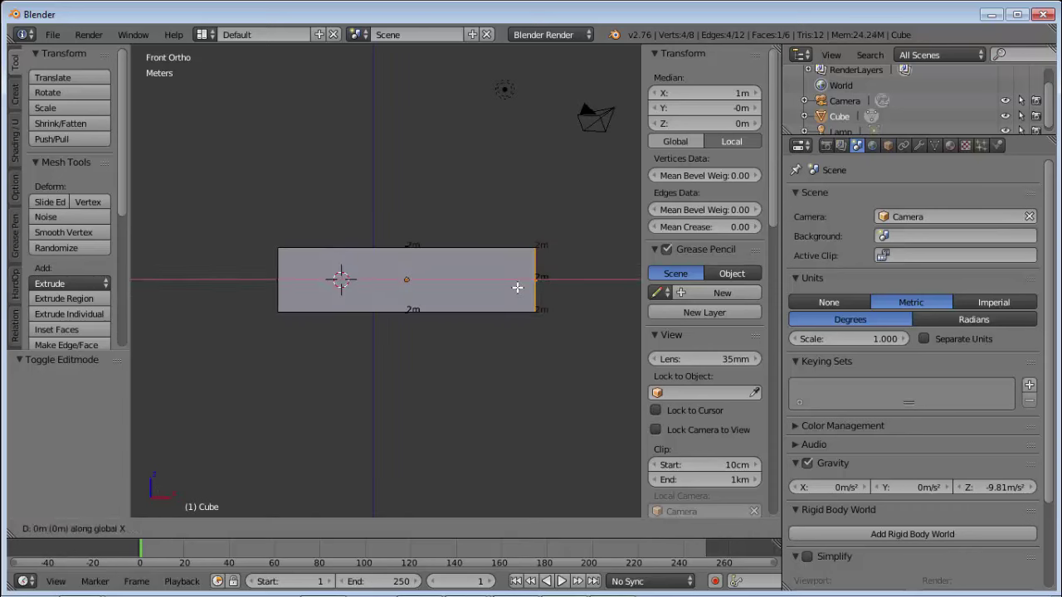
key(1)
key(Return)
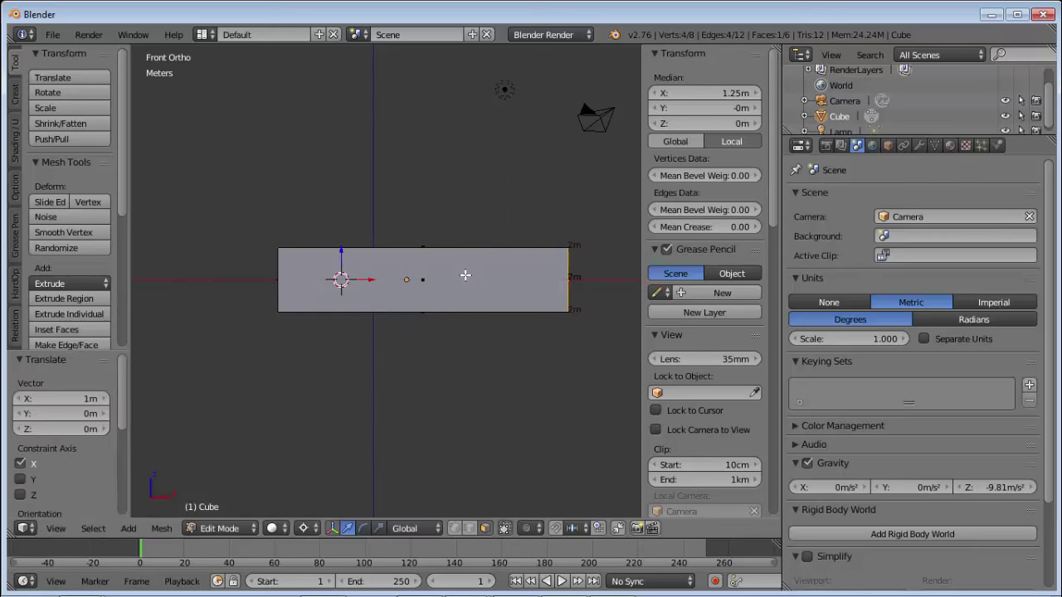
key(a)
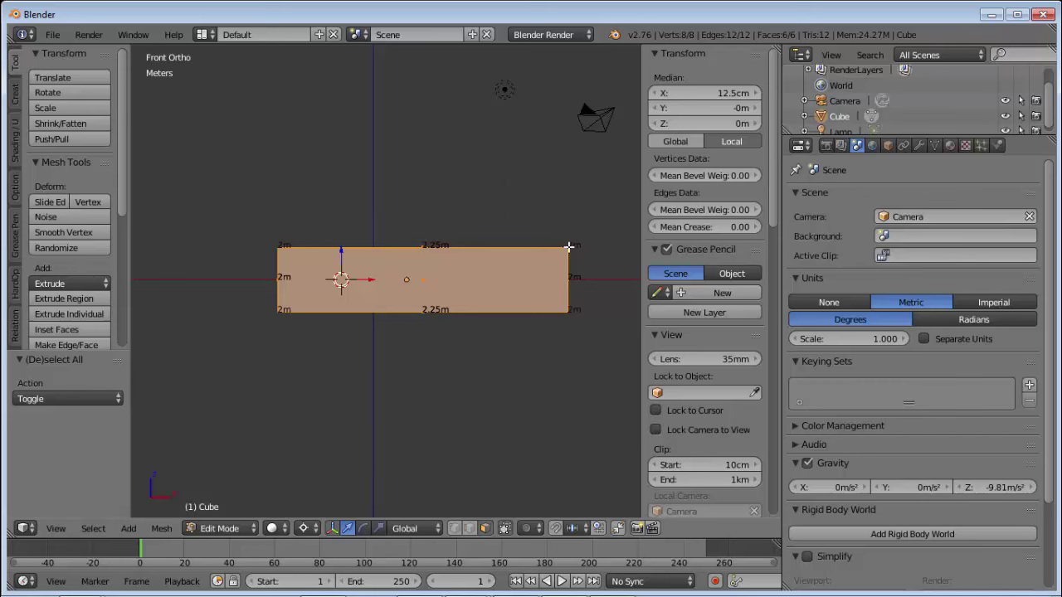
Step: Enable Separate Units, then move the right end face another 1m along X
click(922, 338)
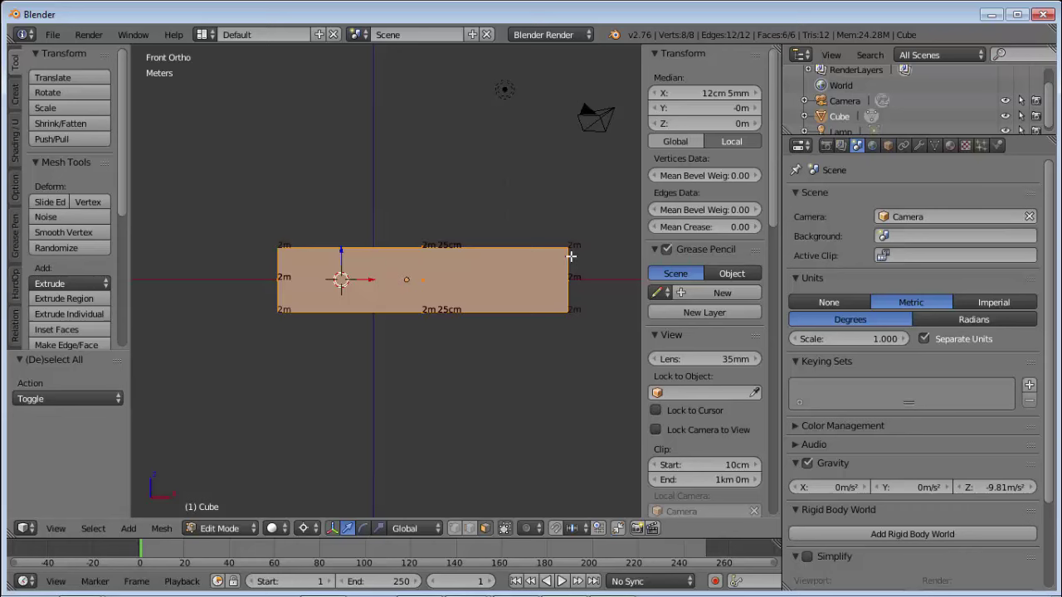
middle_drag(562, 299, 560, 295)
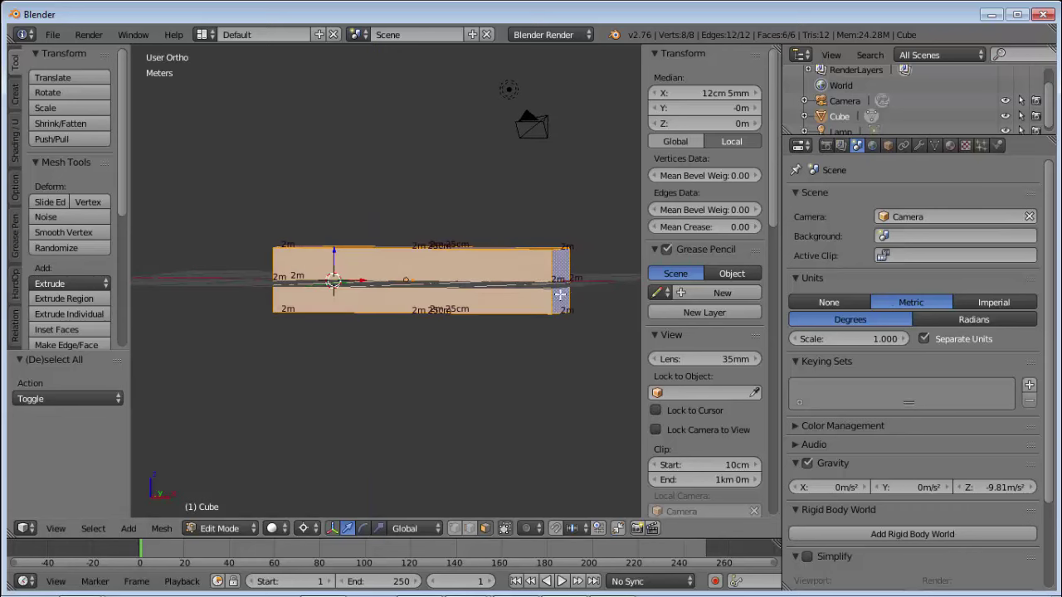
right_click(566, 276)
key(KP_1)
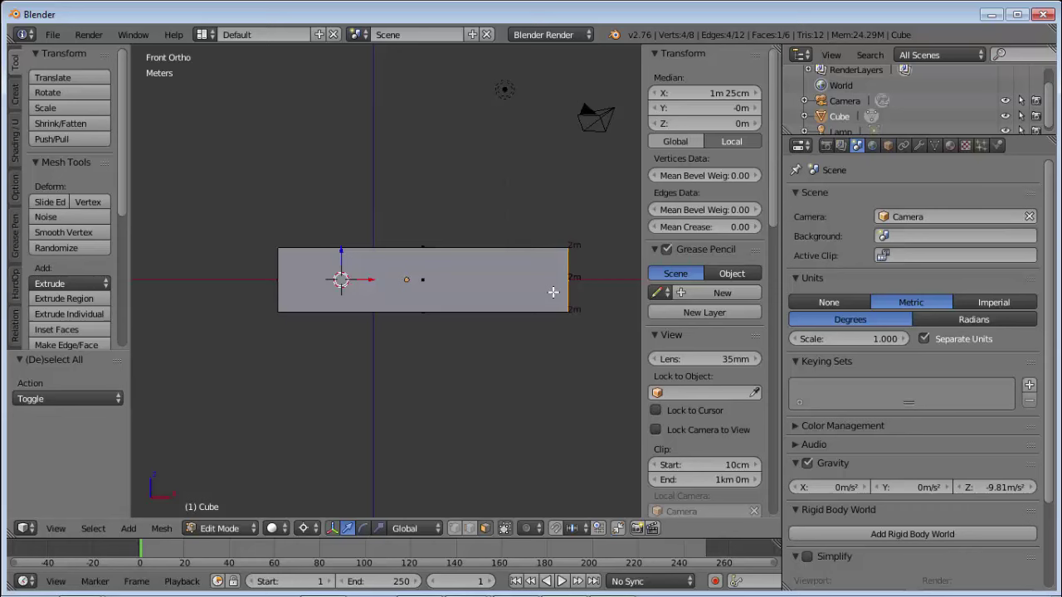
key(g)
key(x)
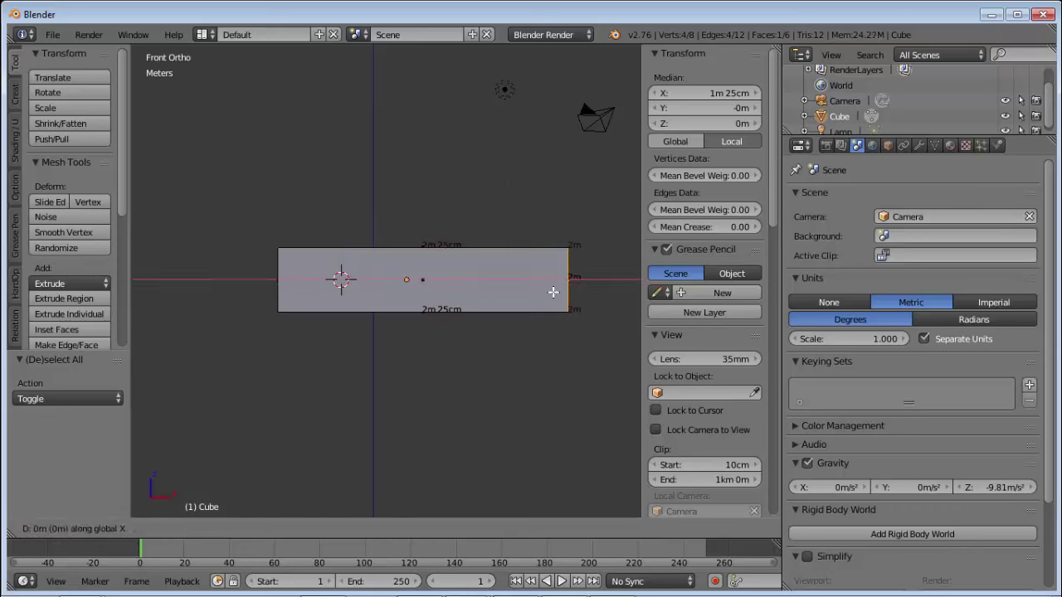
key(1)
key(Return)
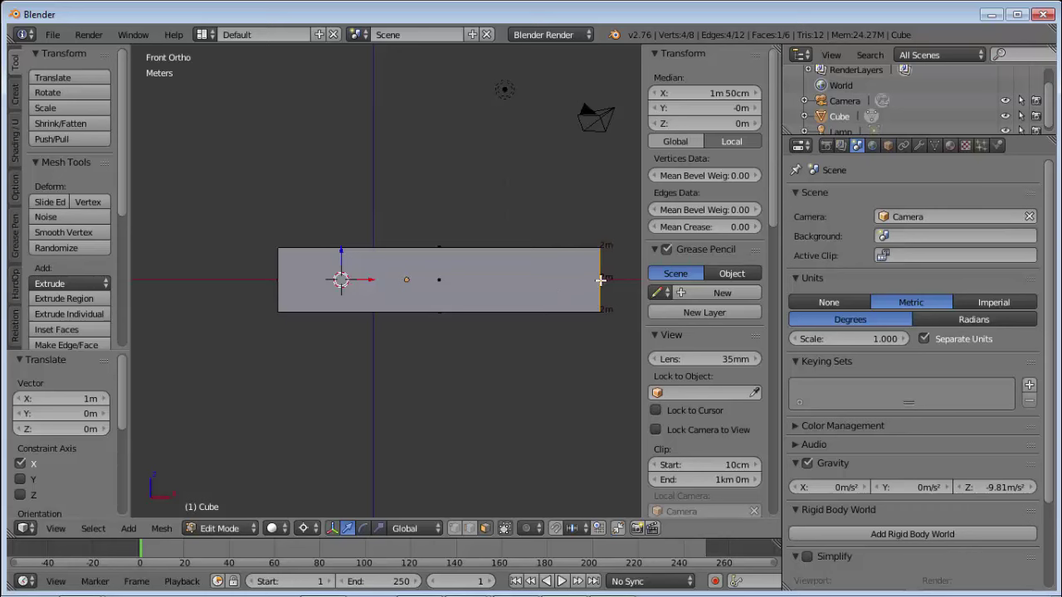
key(a)
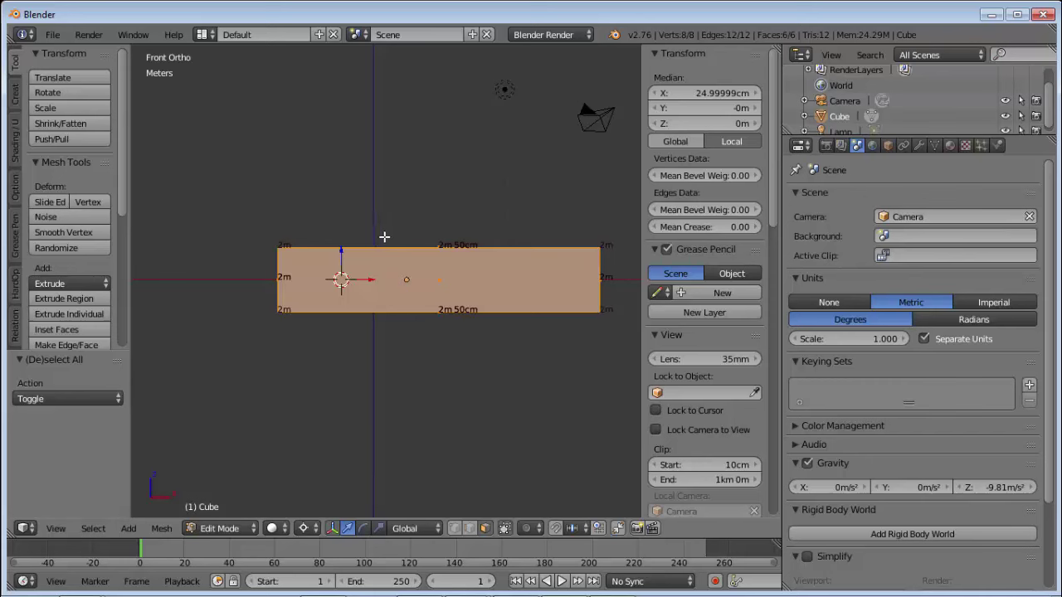
Step: Return to Object Mode and set Scale X to 1, giving a 2m 50cm × 2m × 2m block
key(ctrl+Tab)
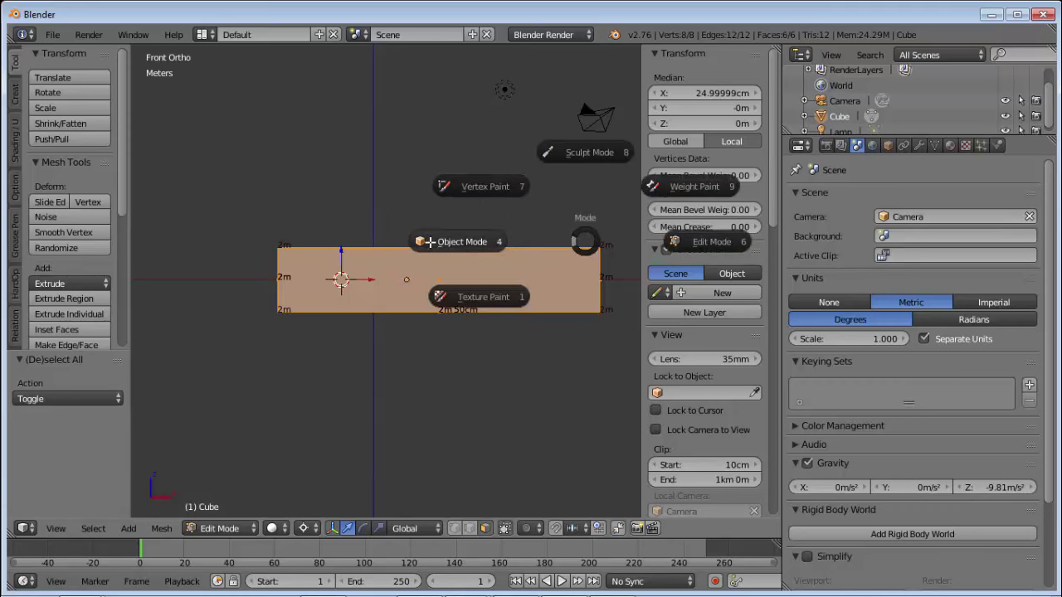
click(429, 241)
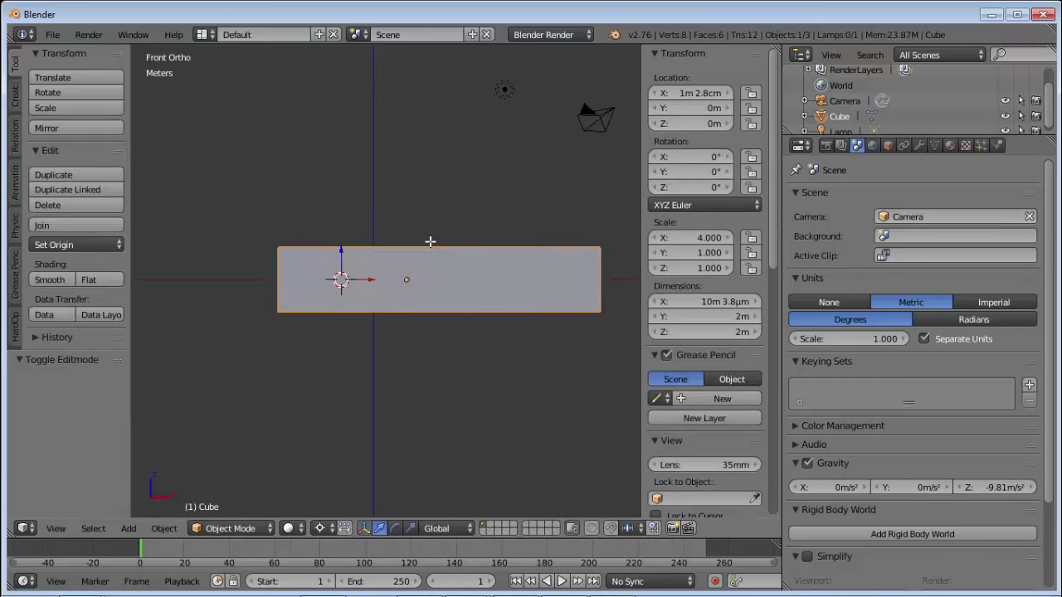
click(703, 238)
text(1)
key(Return)
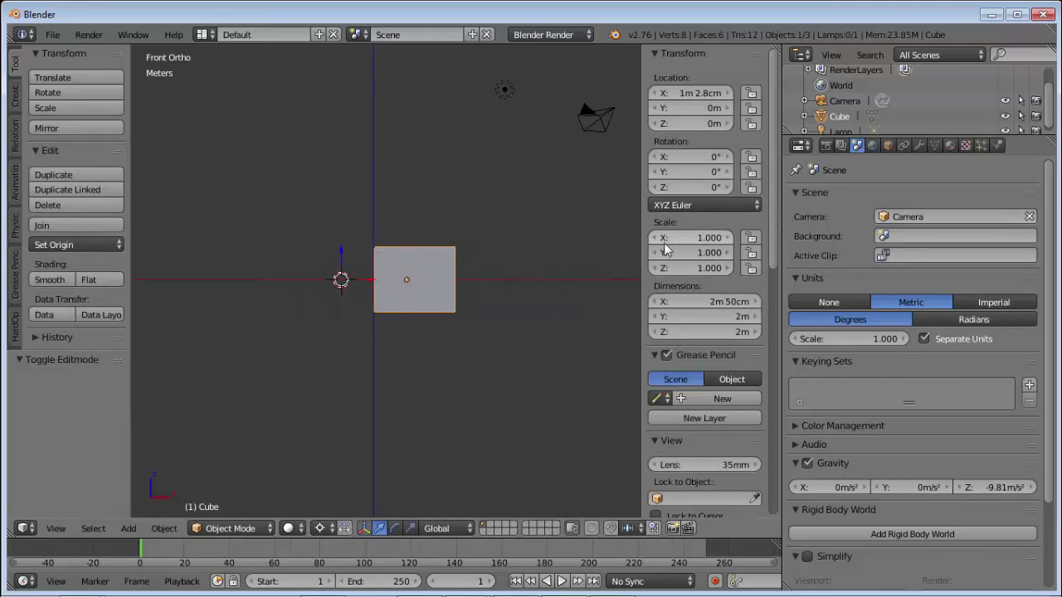
scroll(375, 281, up, 3)
scroll(376, 282, up, 1)
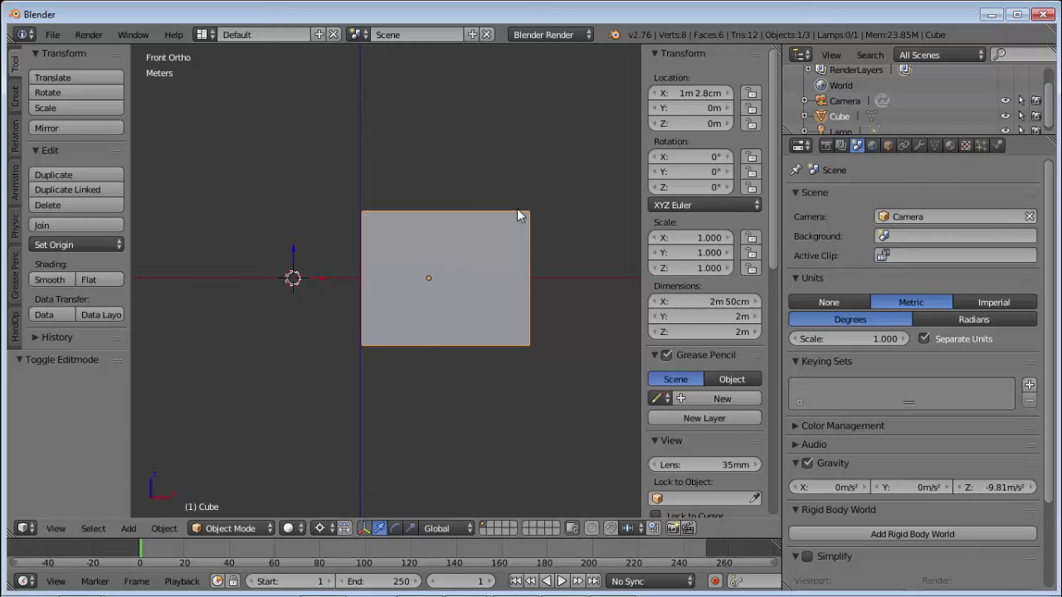
scroll(529, 223, down, 2)
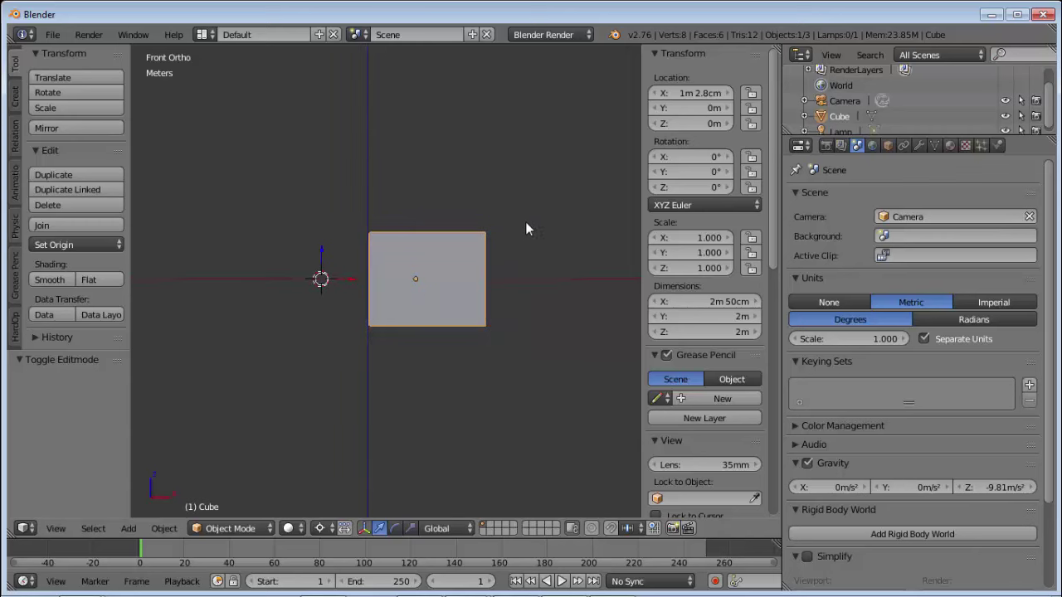
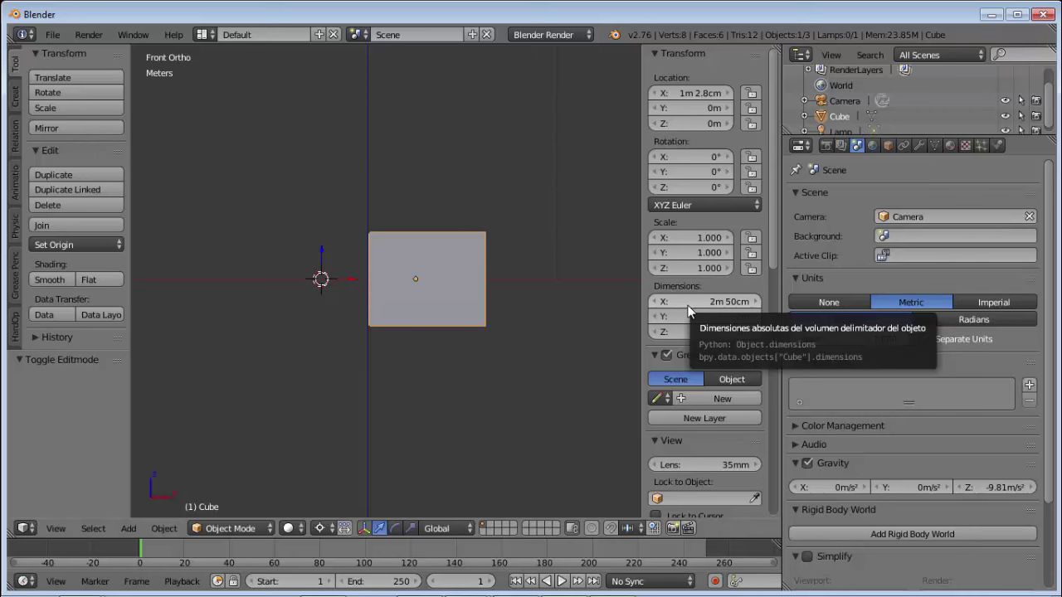
Step: Set the cube's X dimension to 3m, briefly trying 2.5m, leaving X scale 1.200
scroll(403, 277, up, 3)
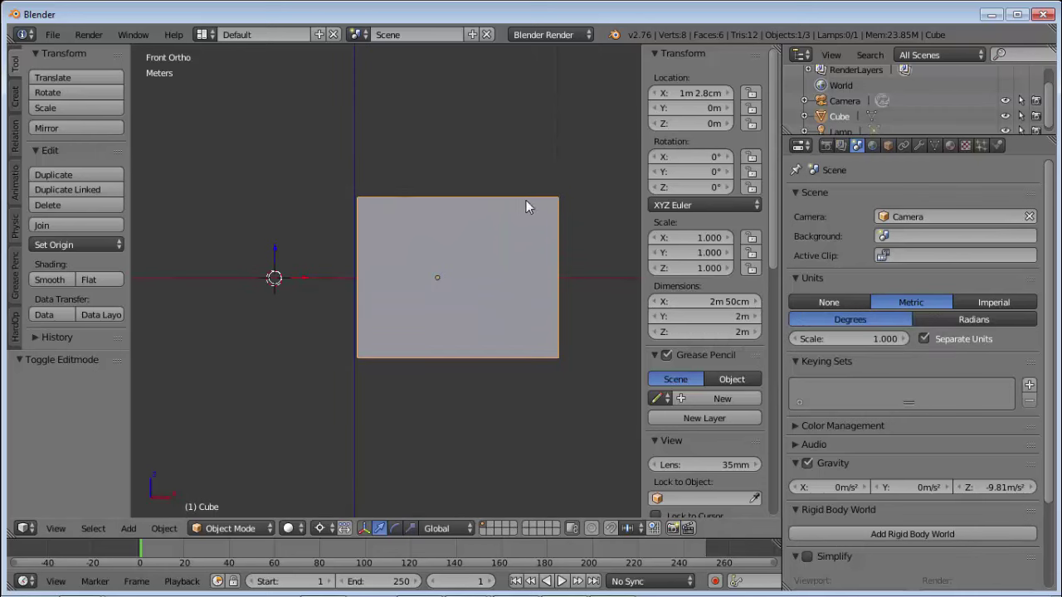
scroll(520, 204, down, 1)
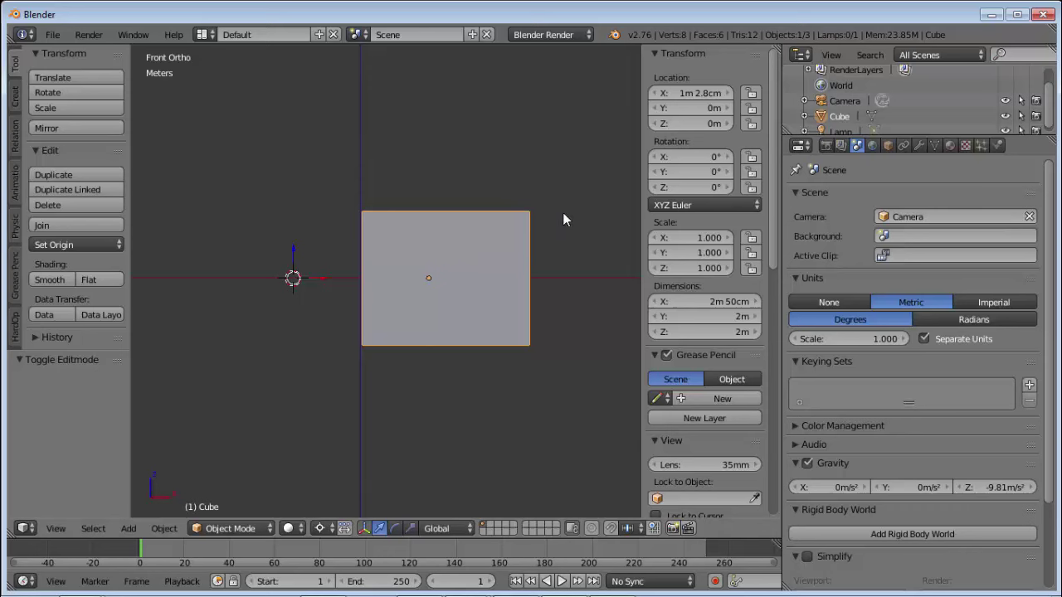
click(716, 303)
text(3)
key(Return)
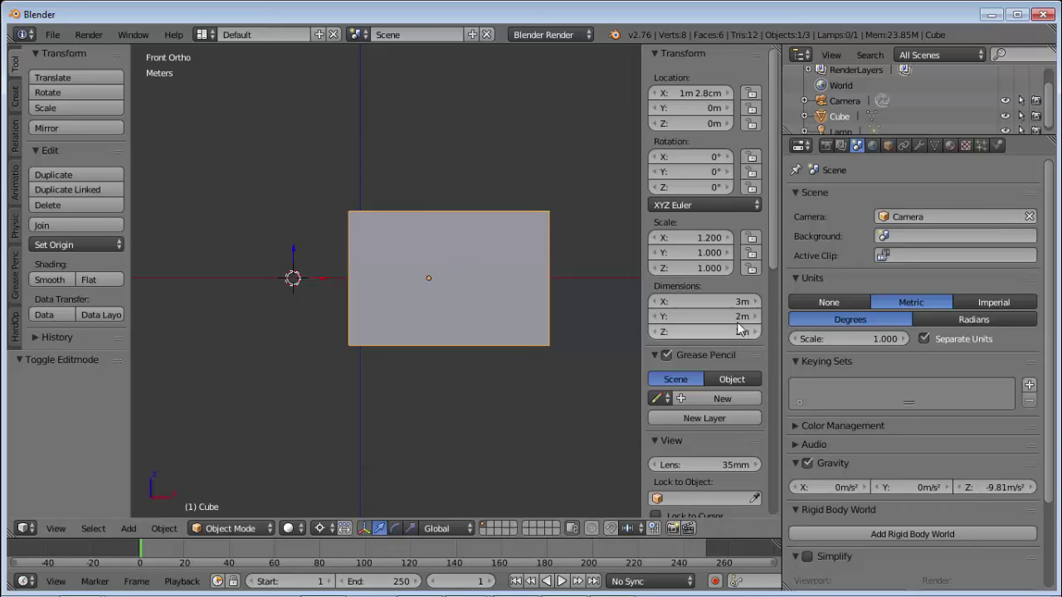
click(723, 301)
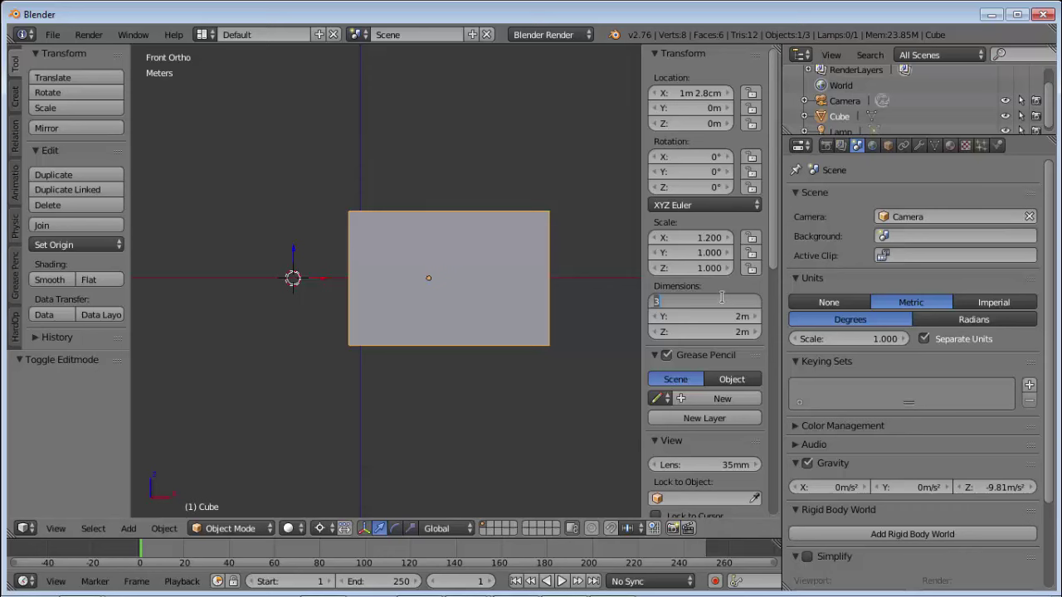
text(2)
text(.5)
key(Return)
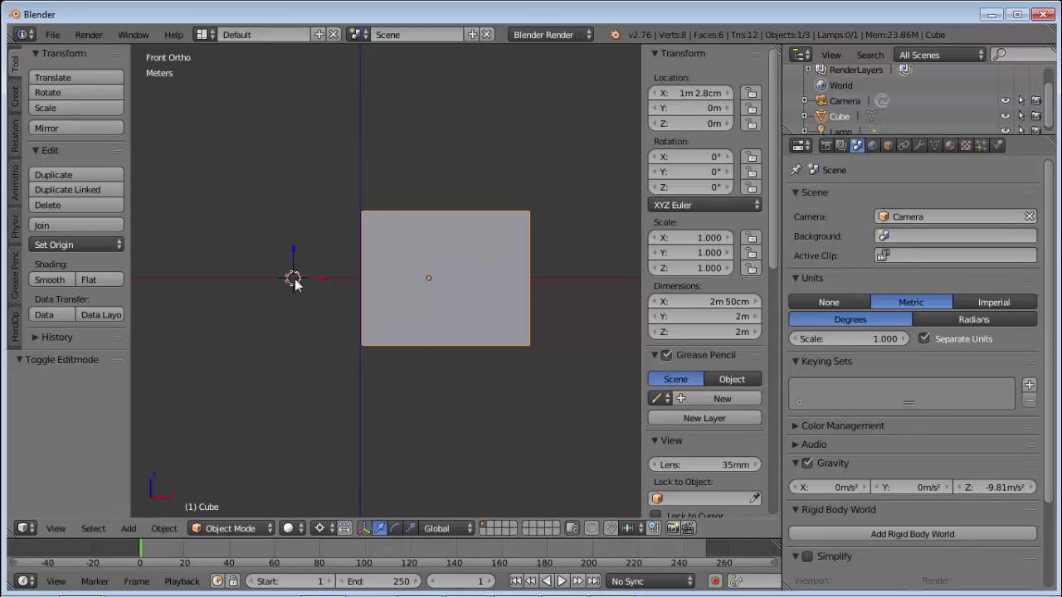
click(716, 301)
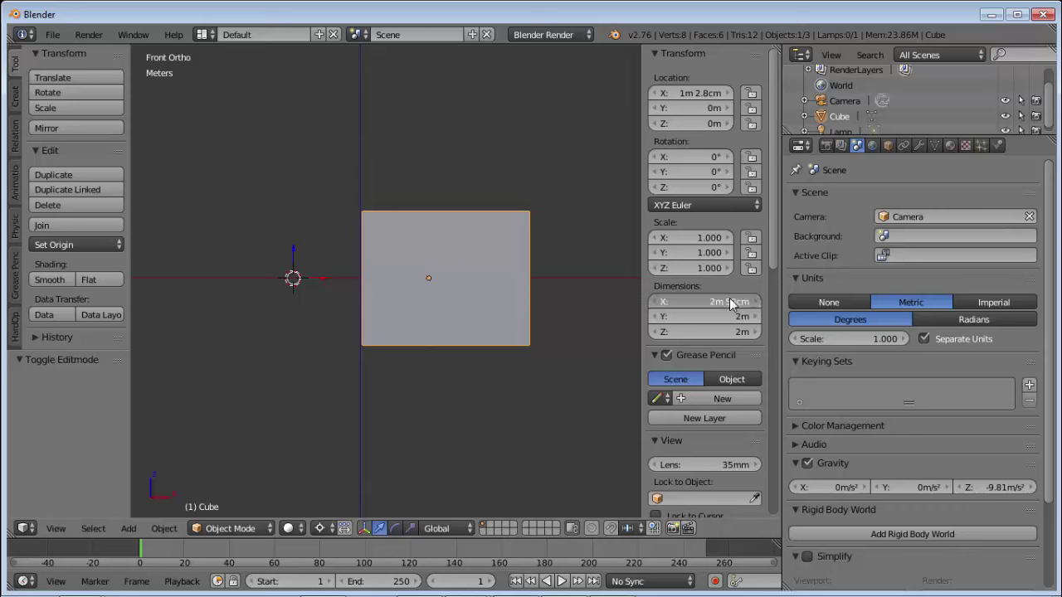
text(3)
key(Return)
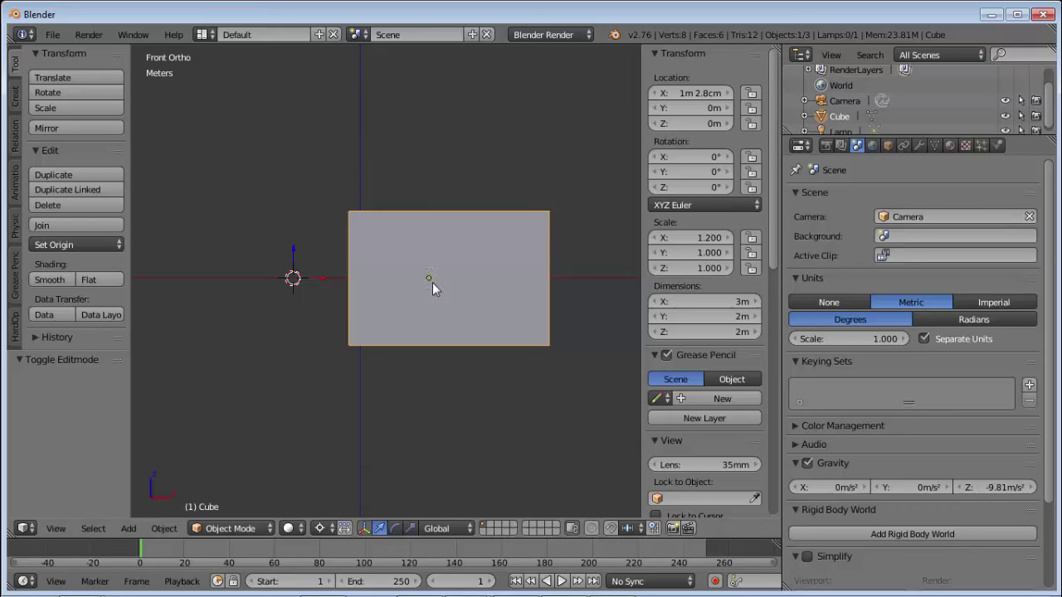
Step: Turn on move snapping and make a trial grab of the cube, leaving it in place
click(611, 528)
key(g)
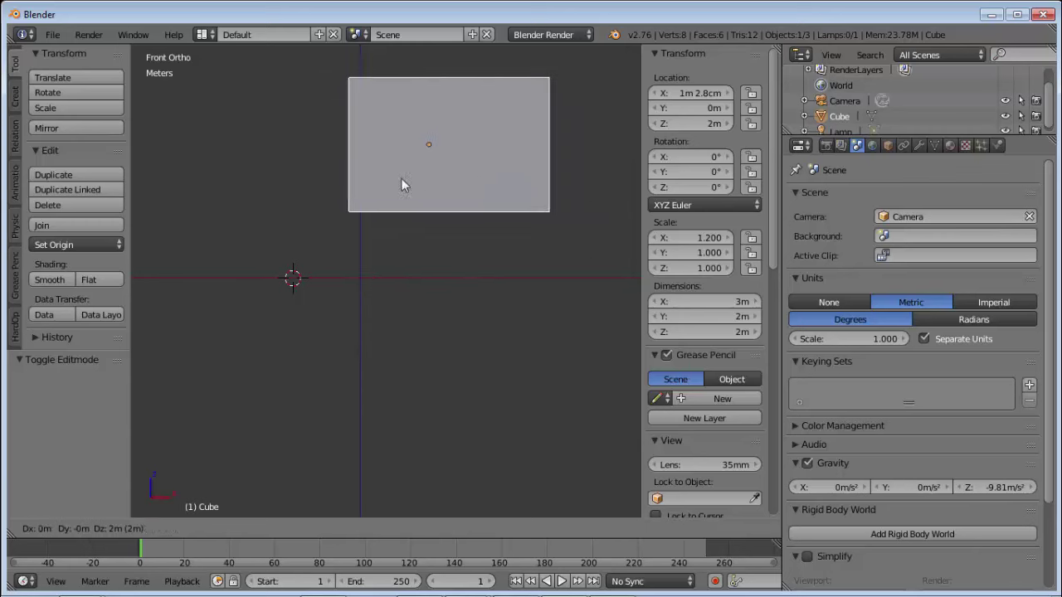
click(444, 261)
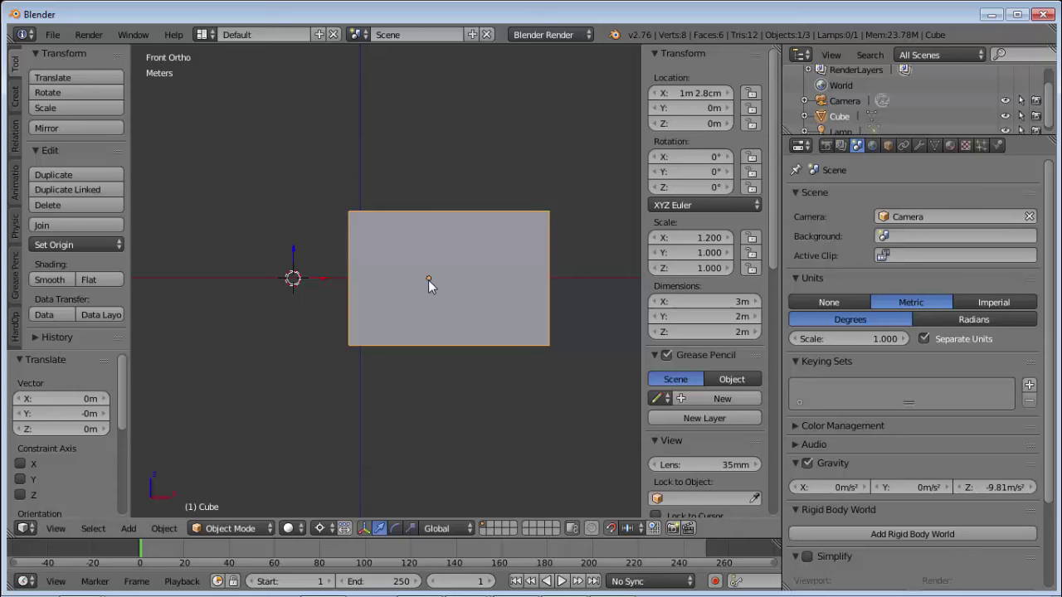
Step: In Edit Mode, select all of the cube's mesh and try moving it onto the X axis
key(Tab)
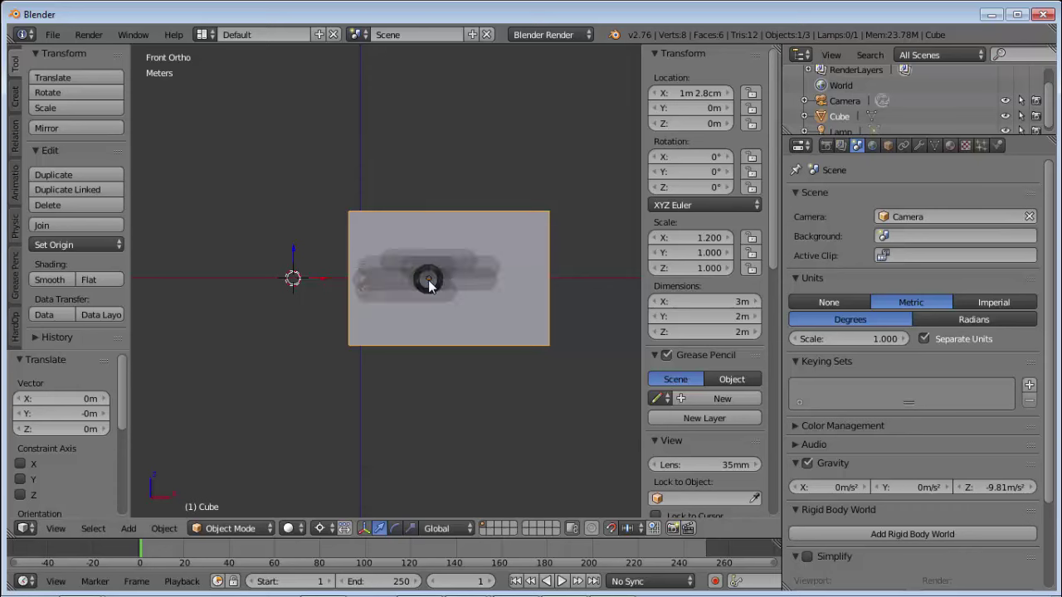
click(545, 281)
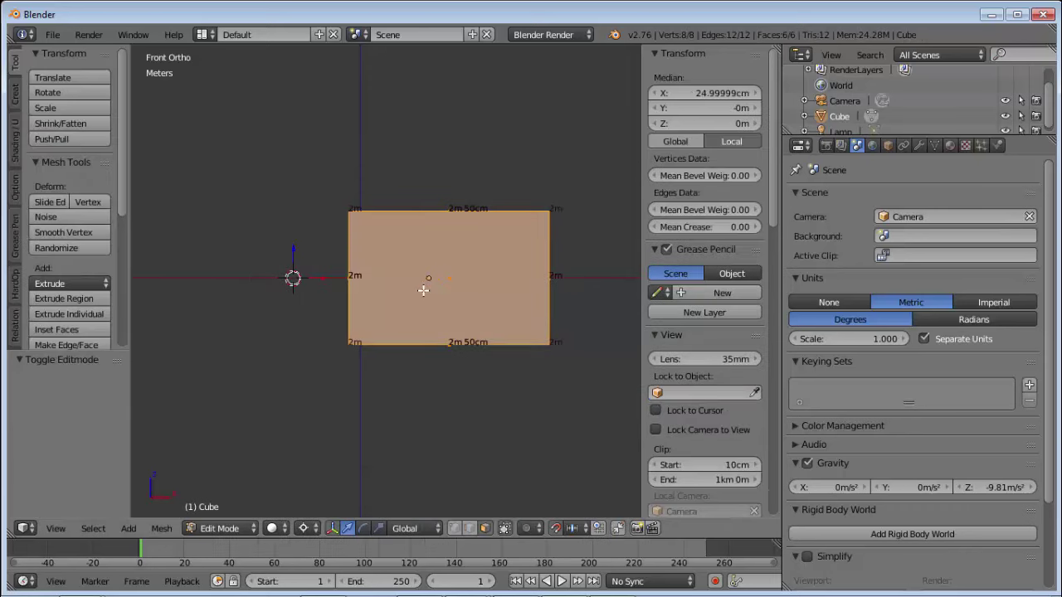
key(a)
key(a)
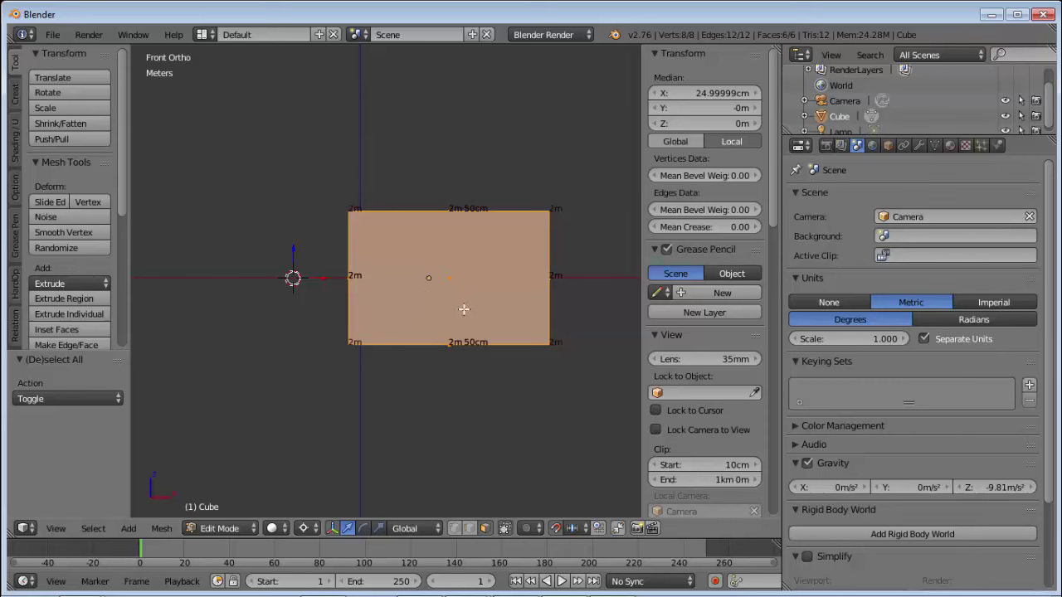
key(g)
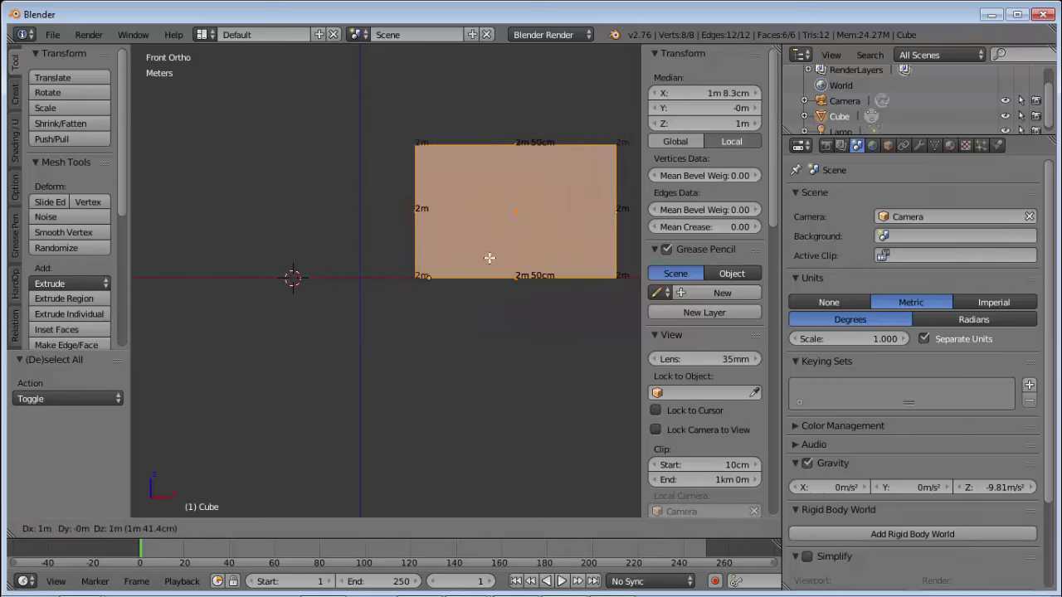
click(489, 258)
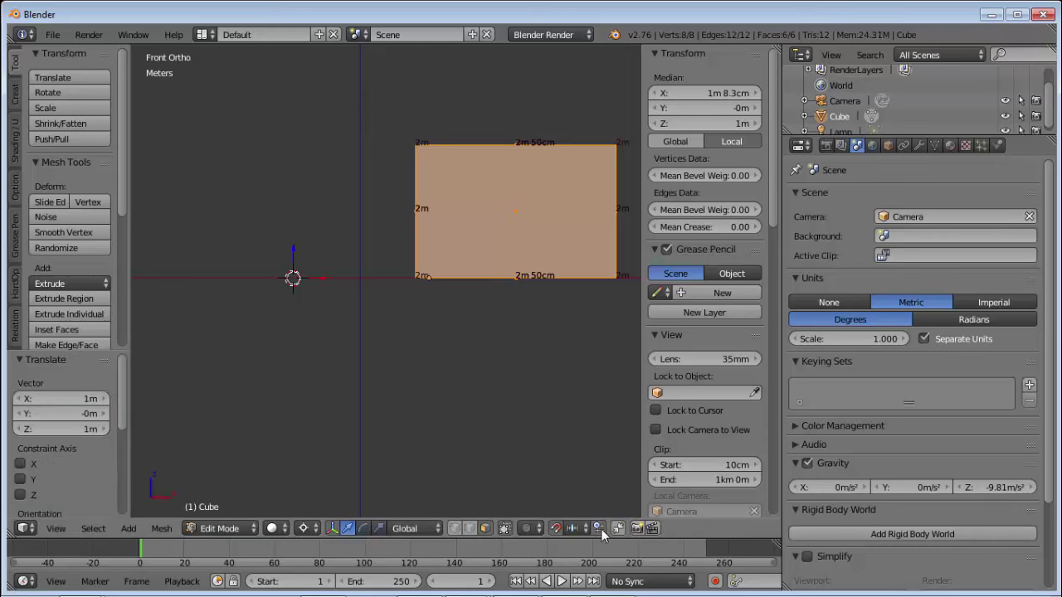
key(g)
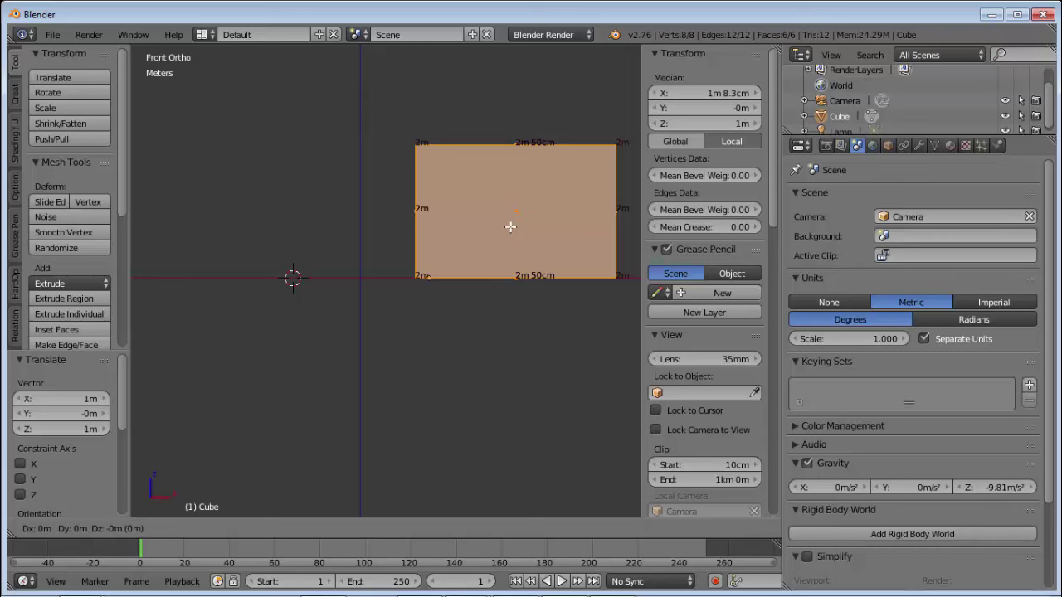
click(506, 228)
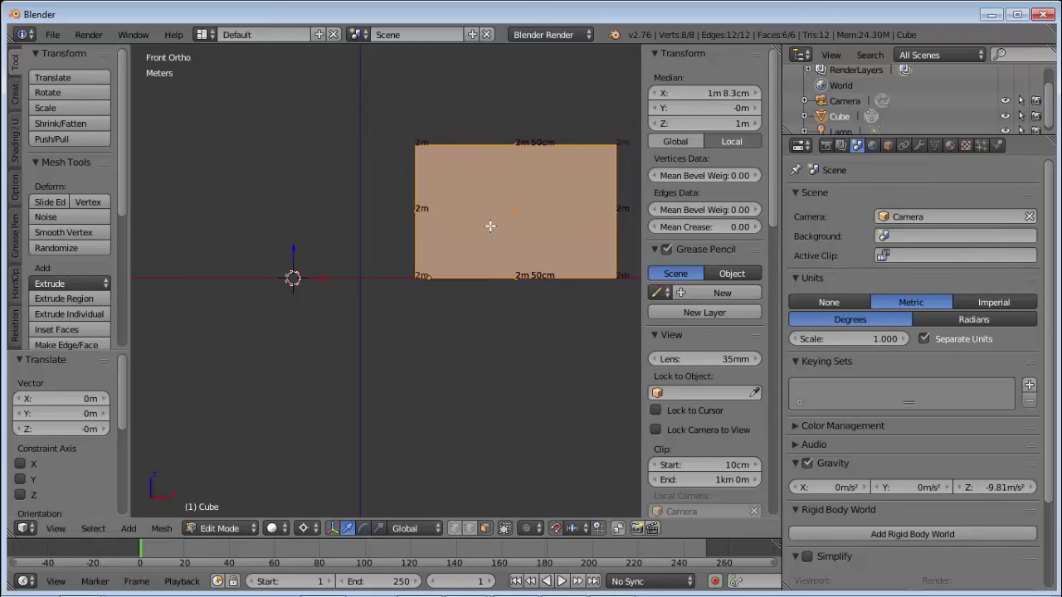
middle_drag(487, 227, 466, 336)
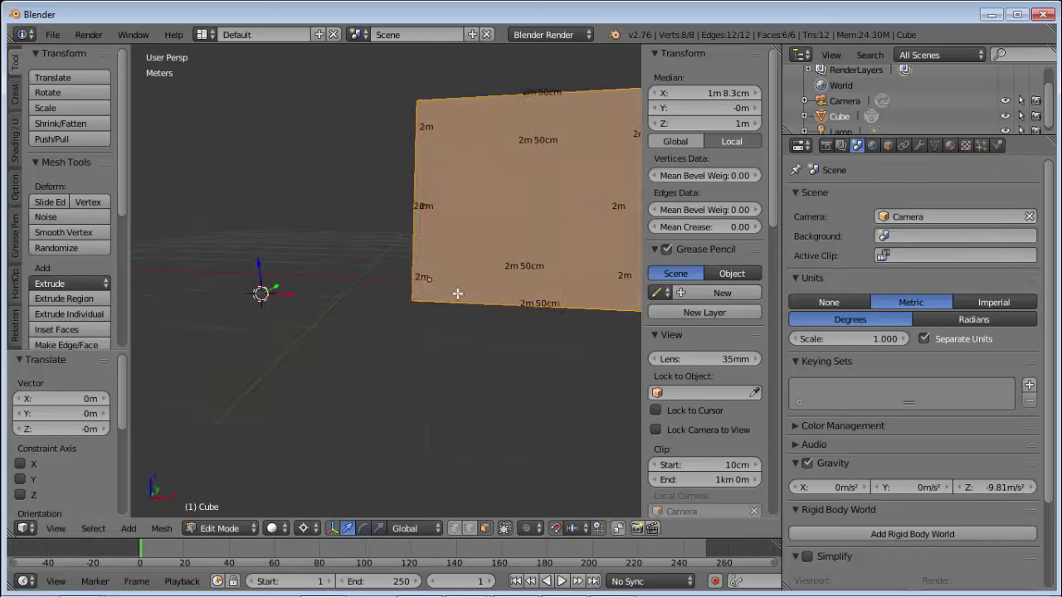
Step: Make further trial moves of the mesh, switch to front orthographic view, and return to Object Mode
key(g)
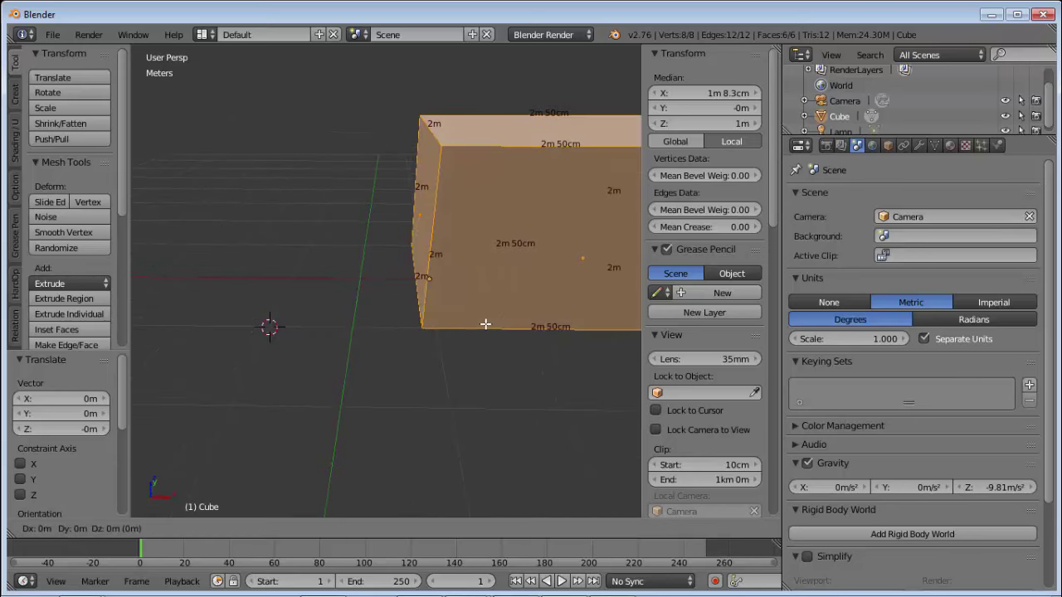
click(503, 330)
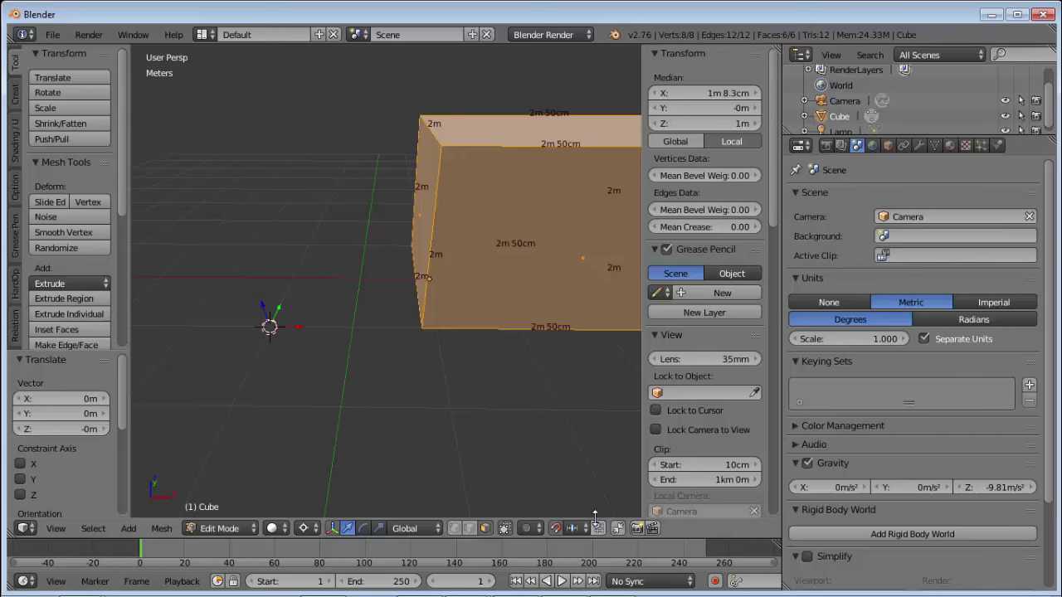
key(g)
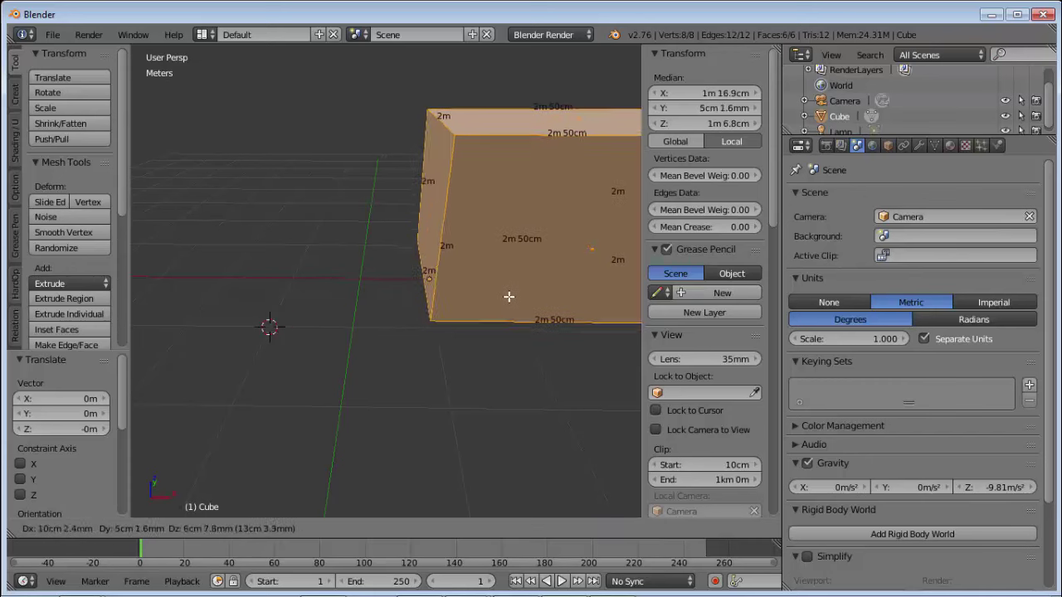
click(514, 297)
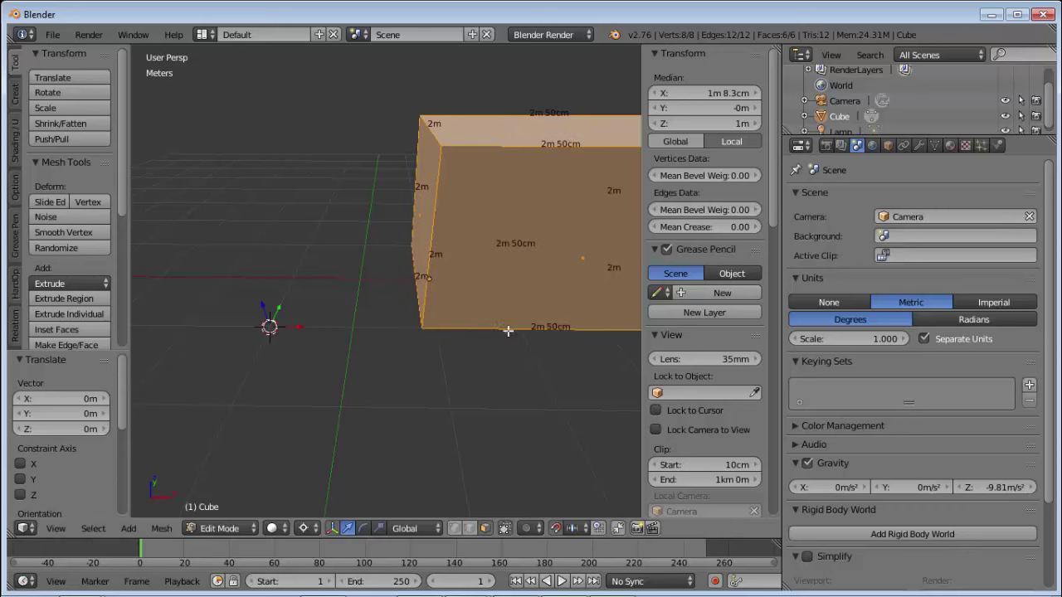
middle_drag(493, 350, 489, 307)
key(KP_1)
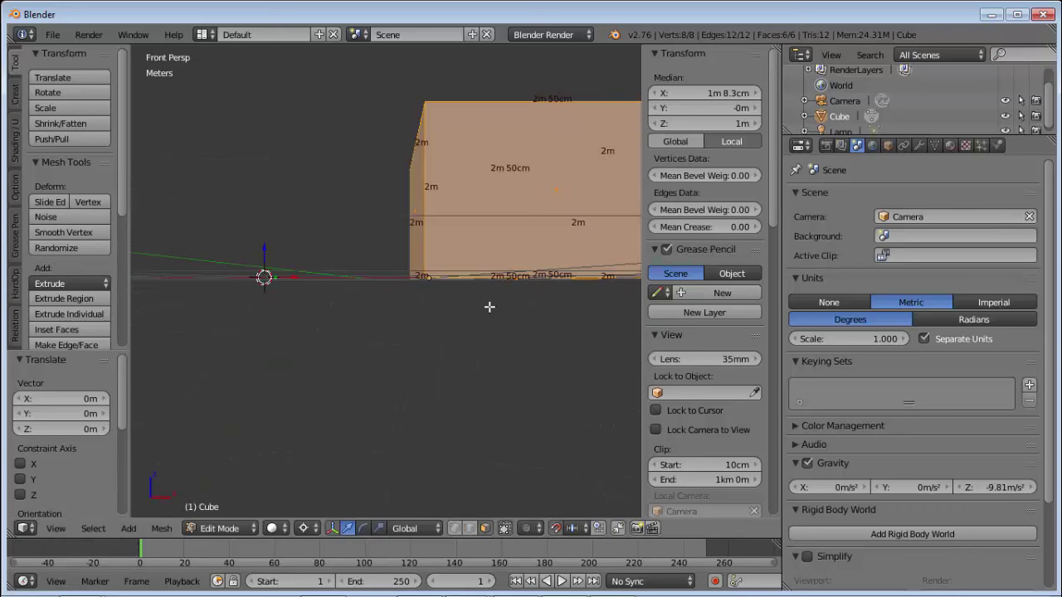
key(KP_5)
key(Tab)
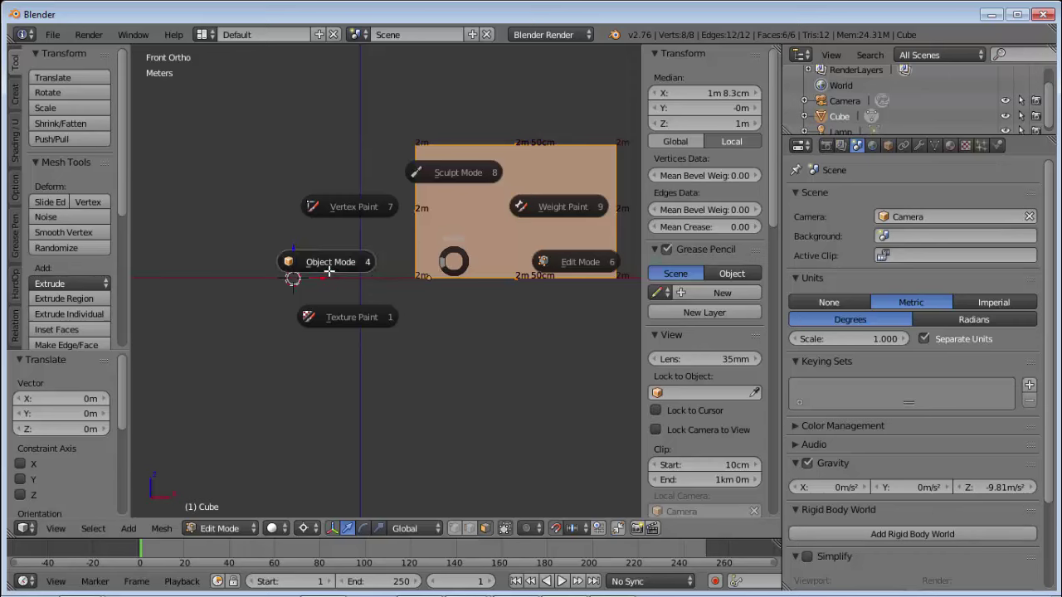
click(329, 270)
Step: Snap the cube onto the grid from the front view, repeating the snap after orbiting
middle_drag(432, 269, 443, 328)
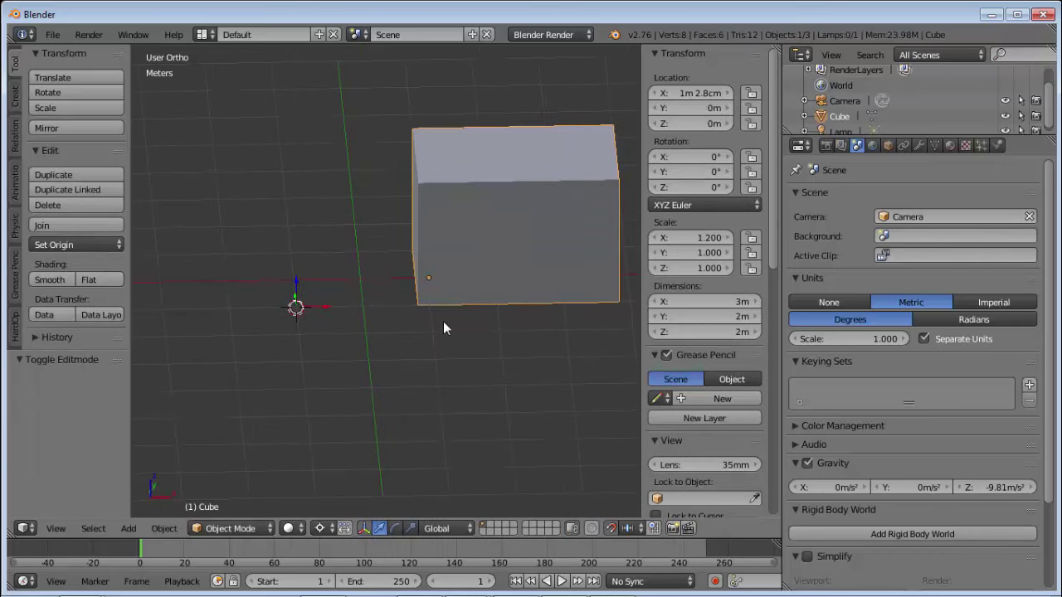
middle_drag(453, 301, 450, 273)
key(KP_1)
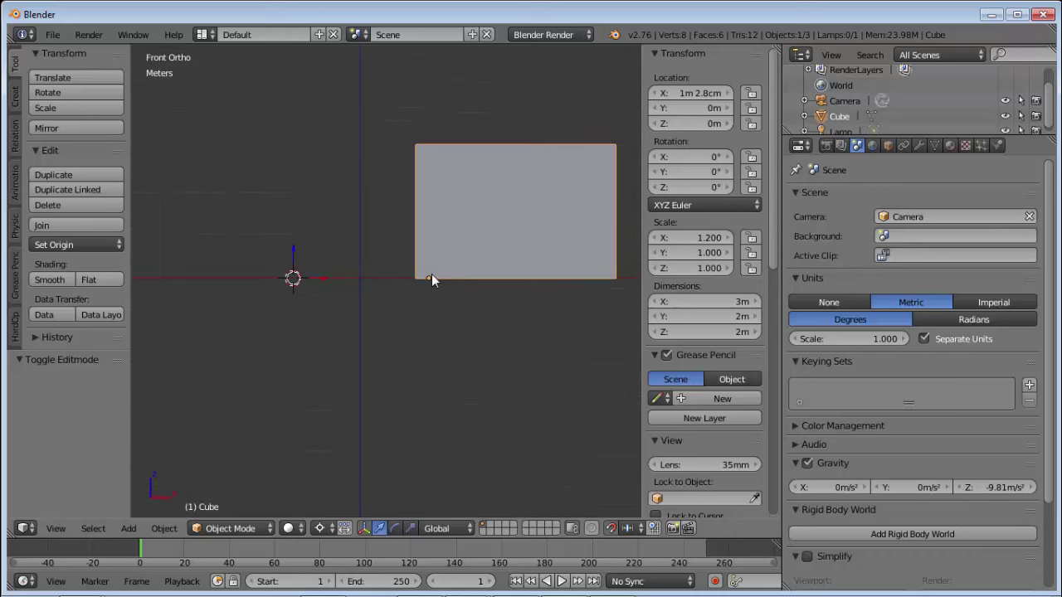
key(shift+s)
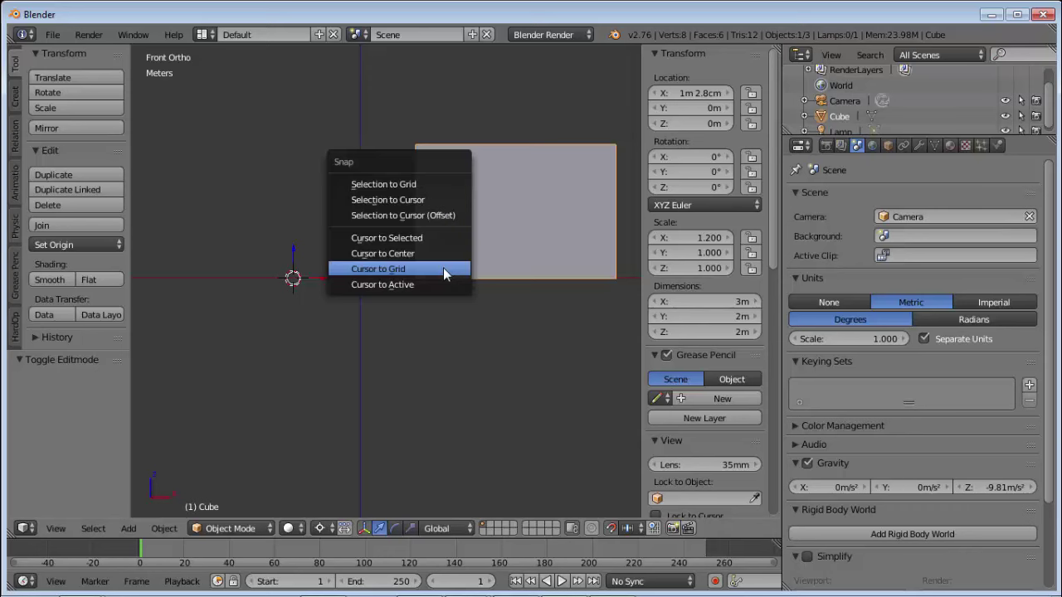
click(416, 182)
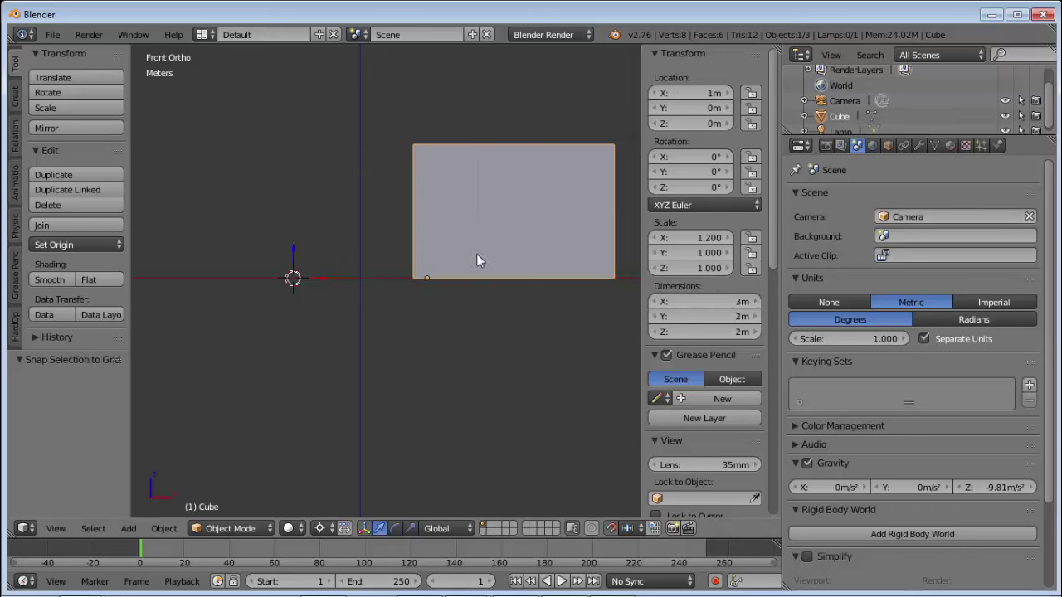
scroll(411, 282, up, 2)
scroll(419, 284, up, 5)
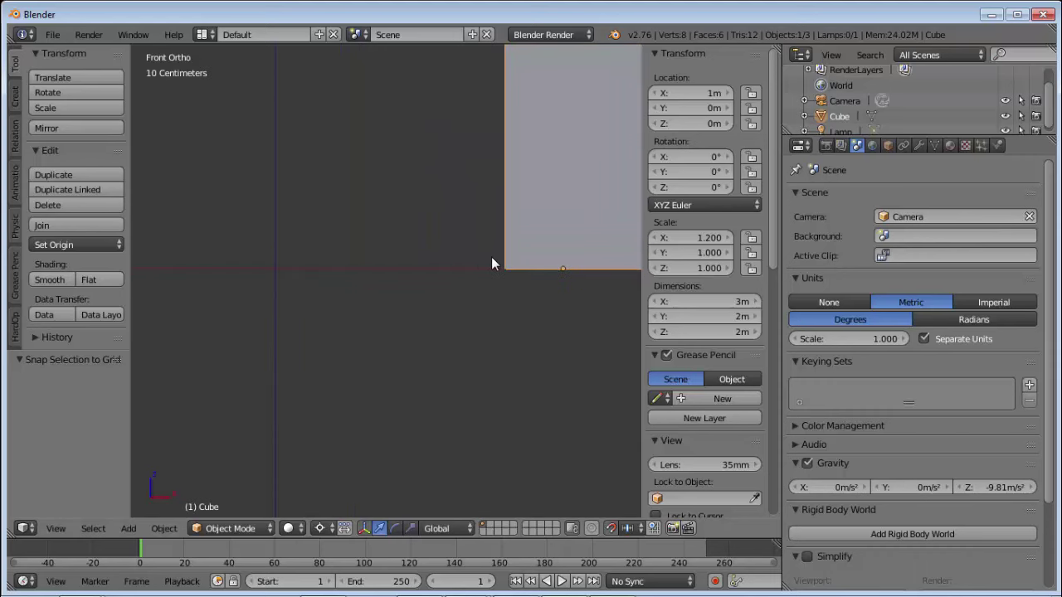
scroll(503, 266, down, 2)
scroll(488, 284, down, 3)
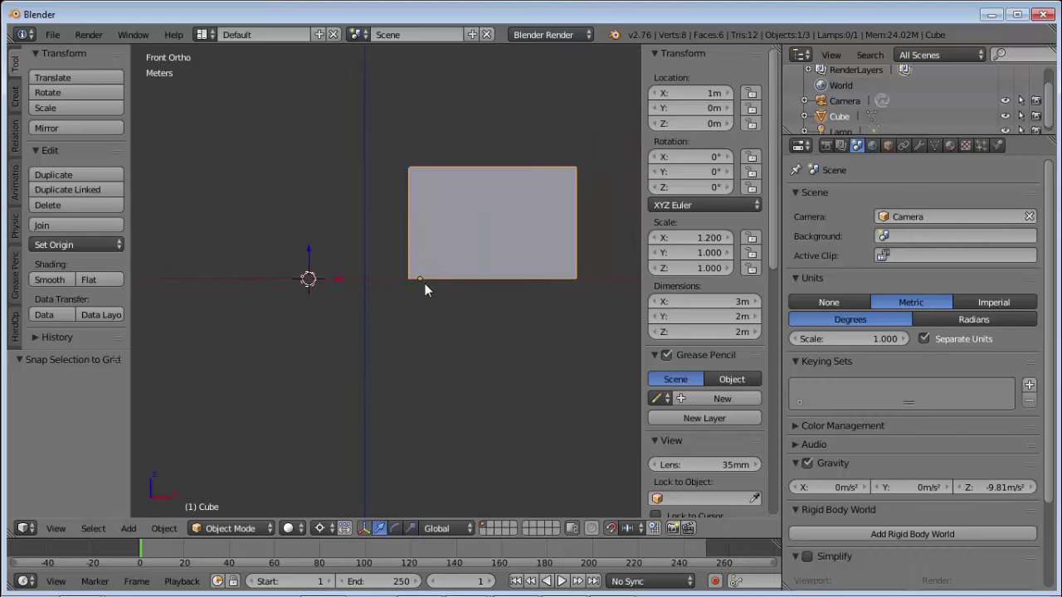
middle_drag(419, 280, 418, 365)
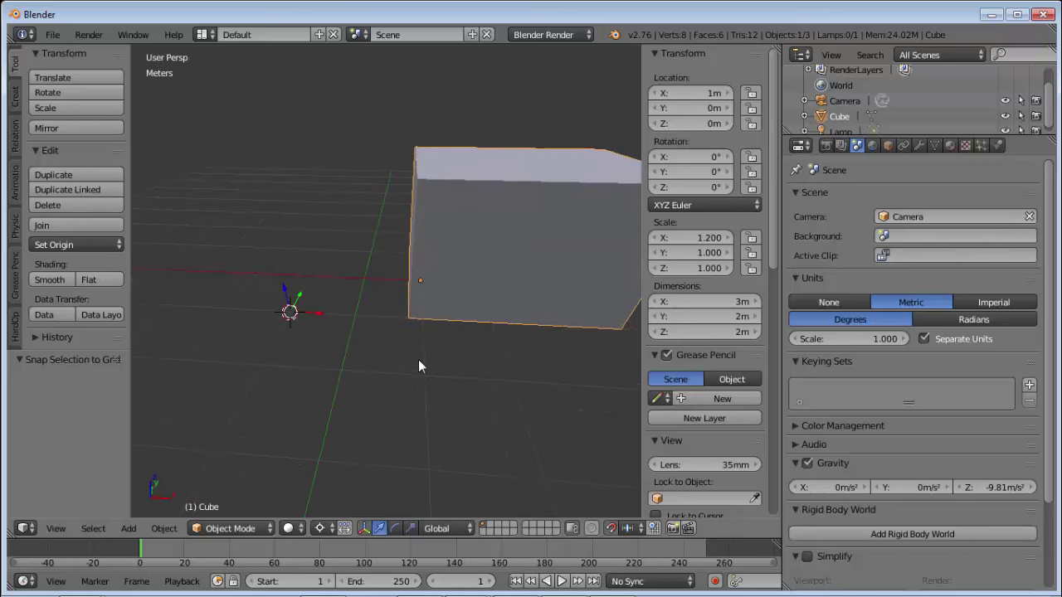
key(shift+s)
click(418, 361)
Step: Move the cube freely, then snap it back to the grid at X 1m, Y 0m, Z 0m
key(g)
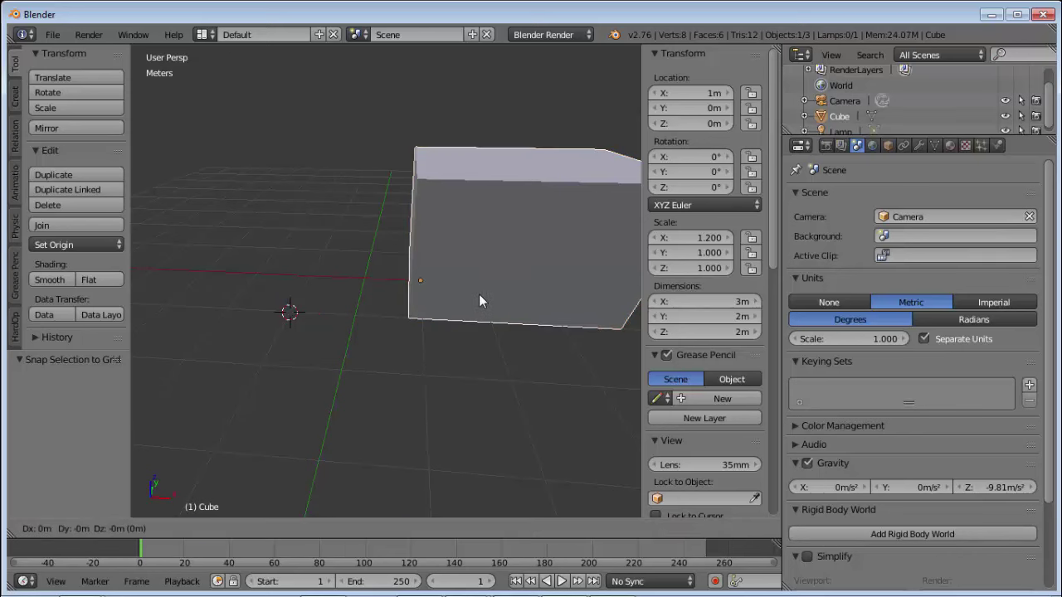
click(500, 308)
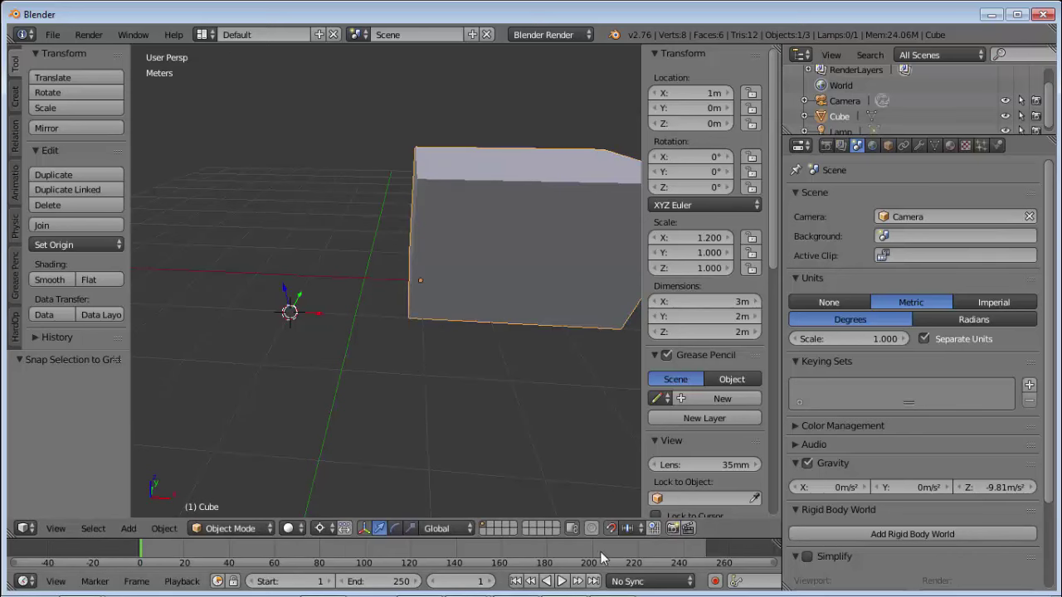
key(g)
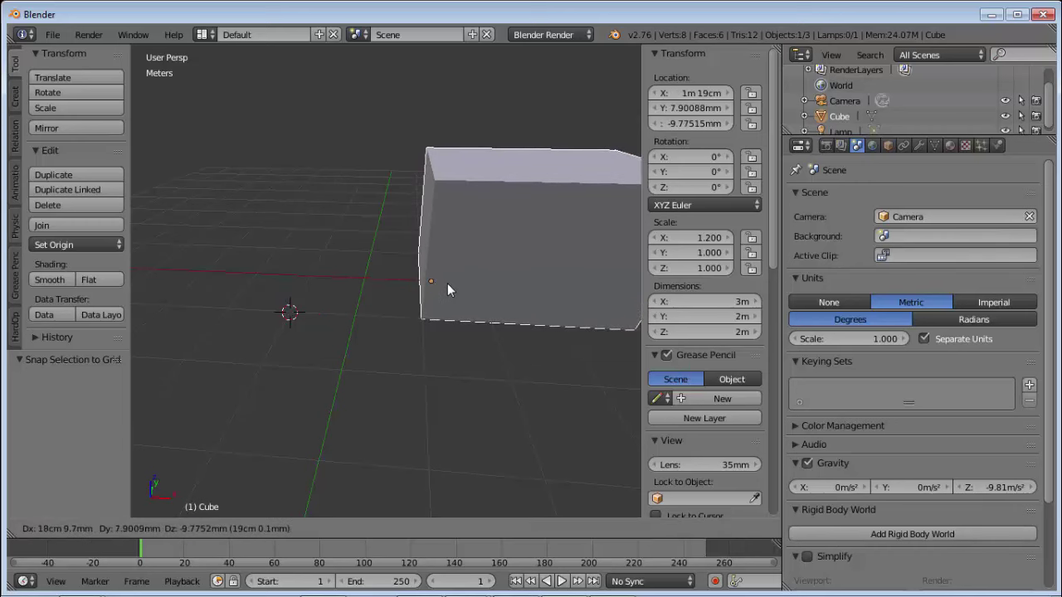
click(447, 282)
key(shift+s)
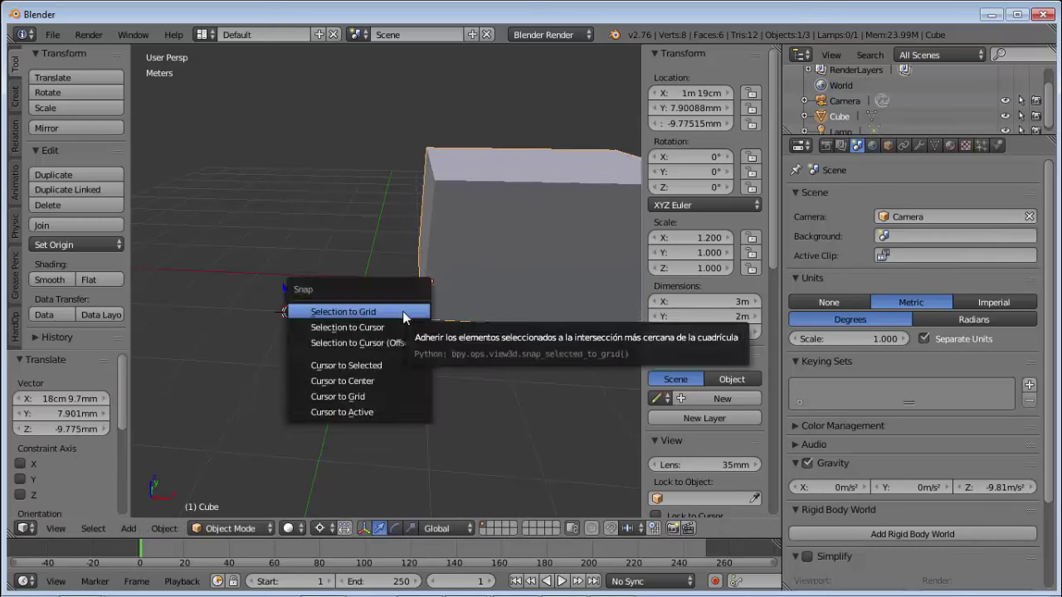
click(402, 311)
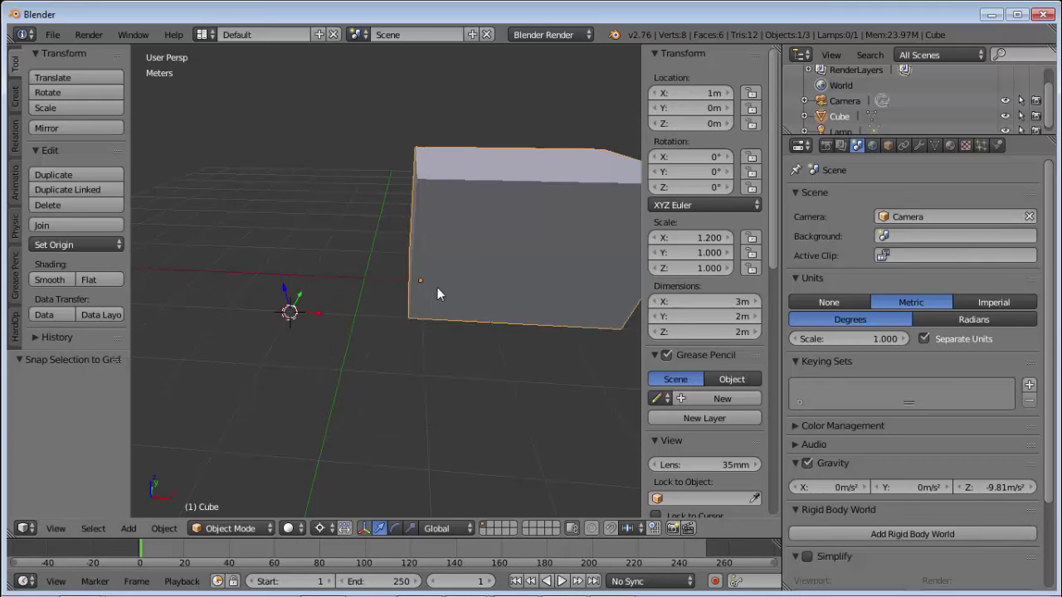
middle_drag(458, 302, 355, 287)
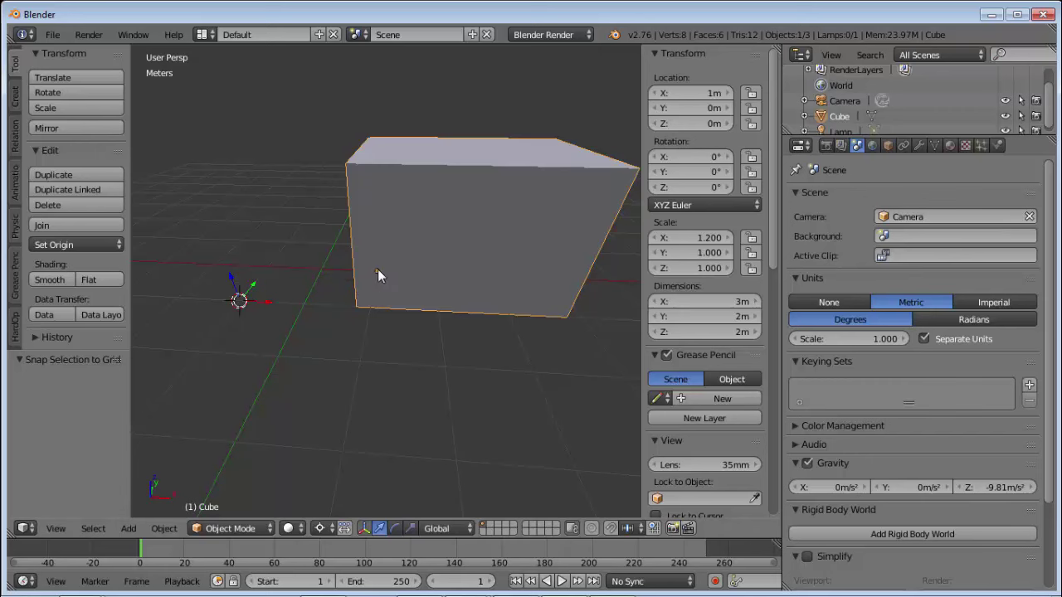
key(Tab)
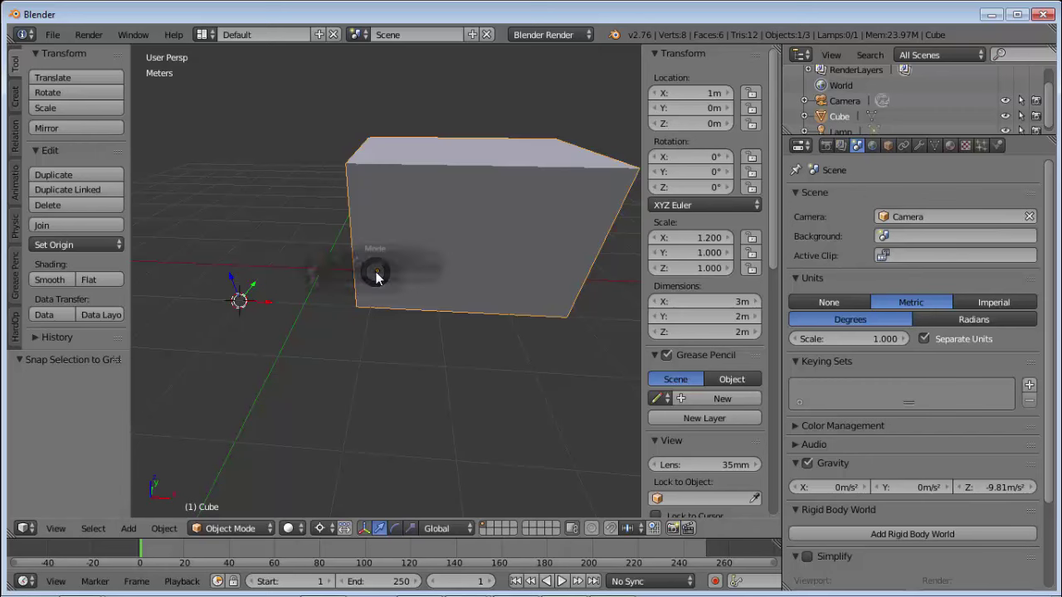
Step: In Edit Mode, snap the selected cube mesh onto the grid
click(489, 279)
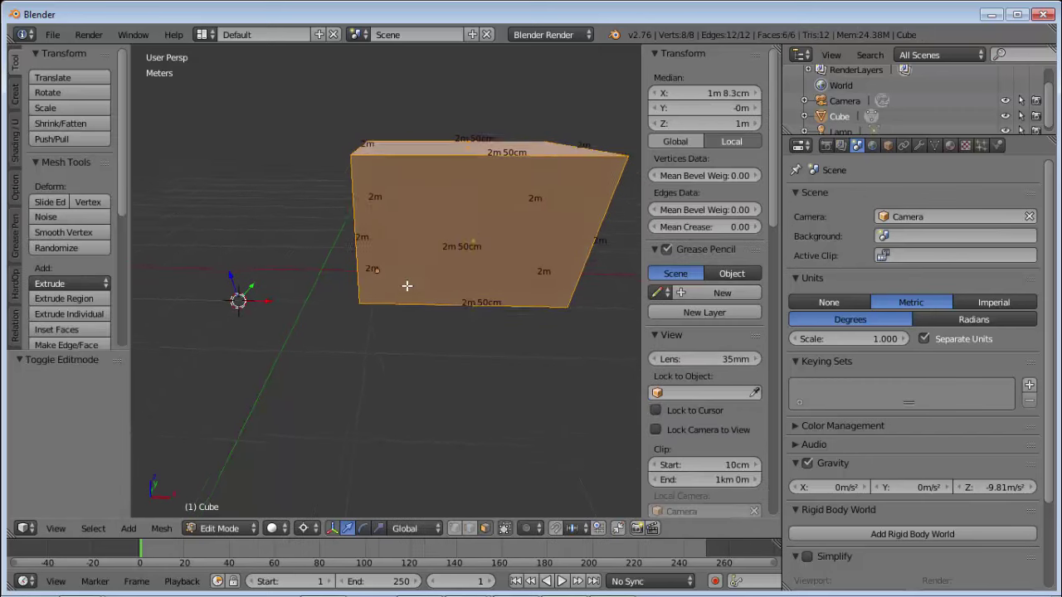
mouse_move(407, 287)
middle_down()
mouse_move(410, 266)
mouse_move(380, 269)
mouse_move(378, 282)
middle_up()
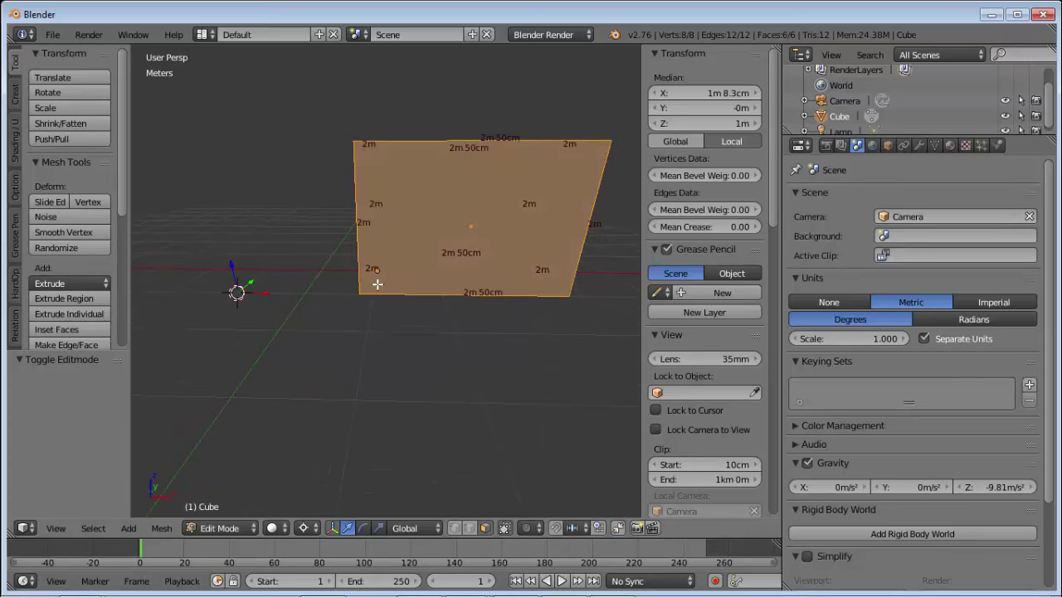
key(shift+s)
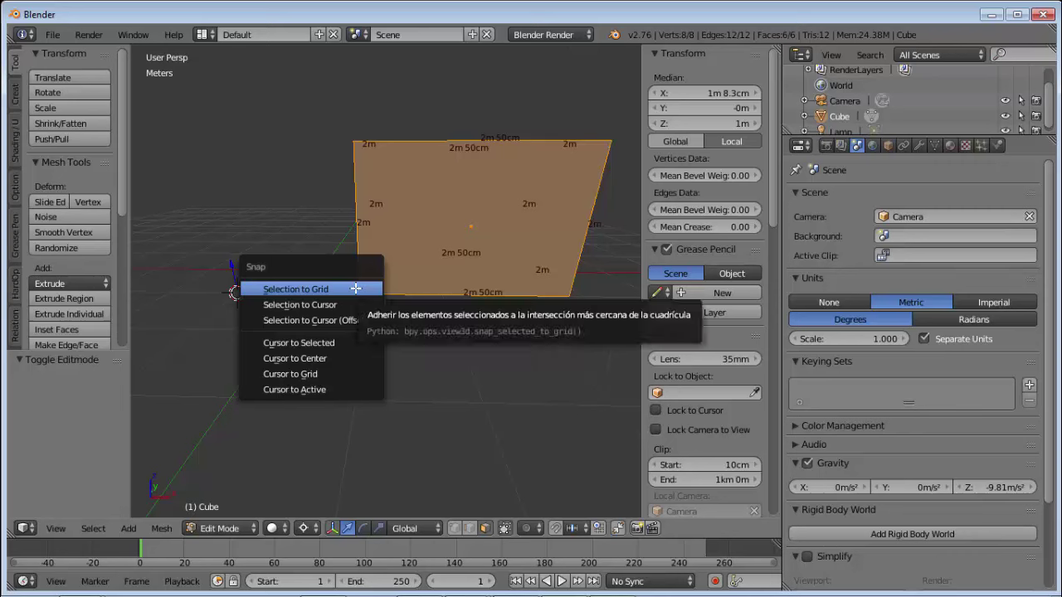
click(355, 289)
middle_drag(389, 281, 478, 304)
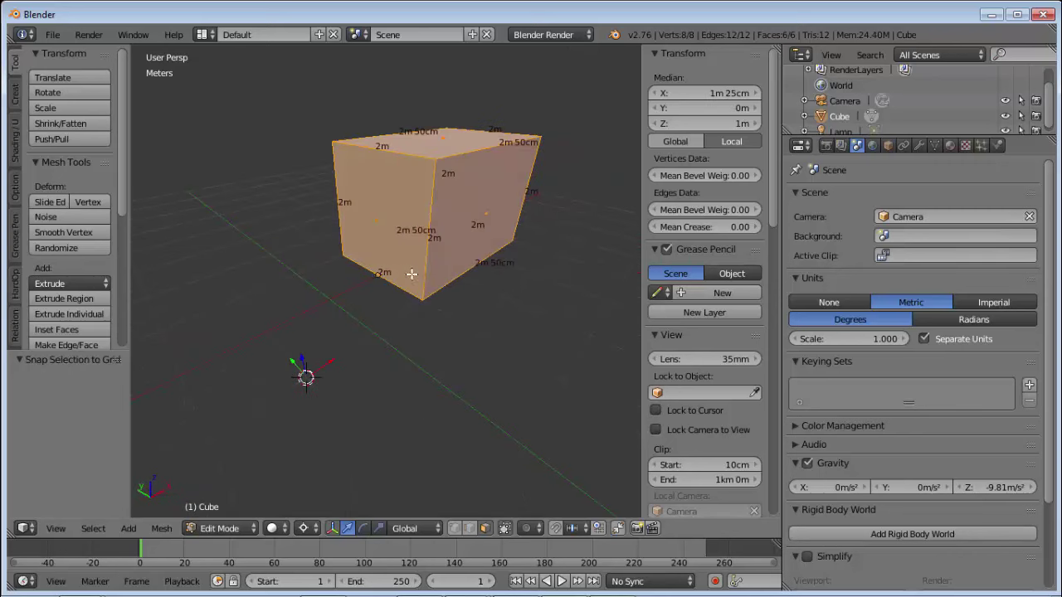
Step: With snapping on, move the mesh 1m along Y and view it from the front
key(g)
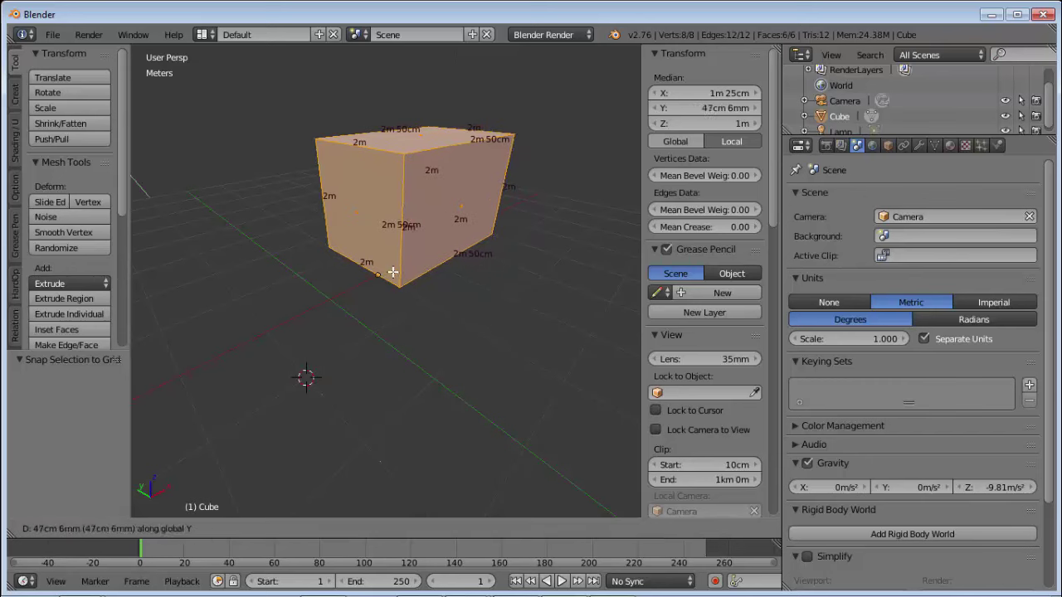
key(Escape)
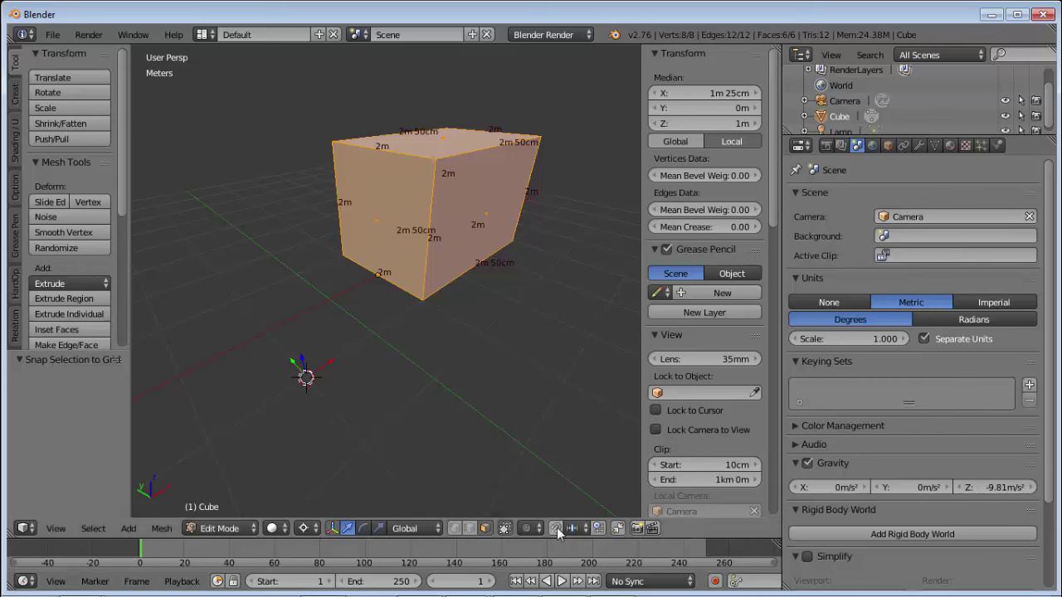
click(555, 527)
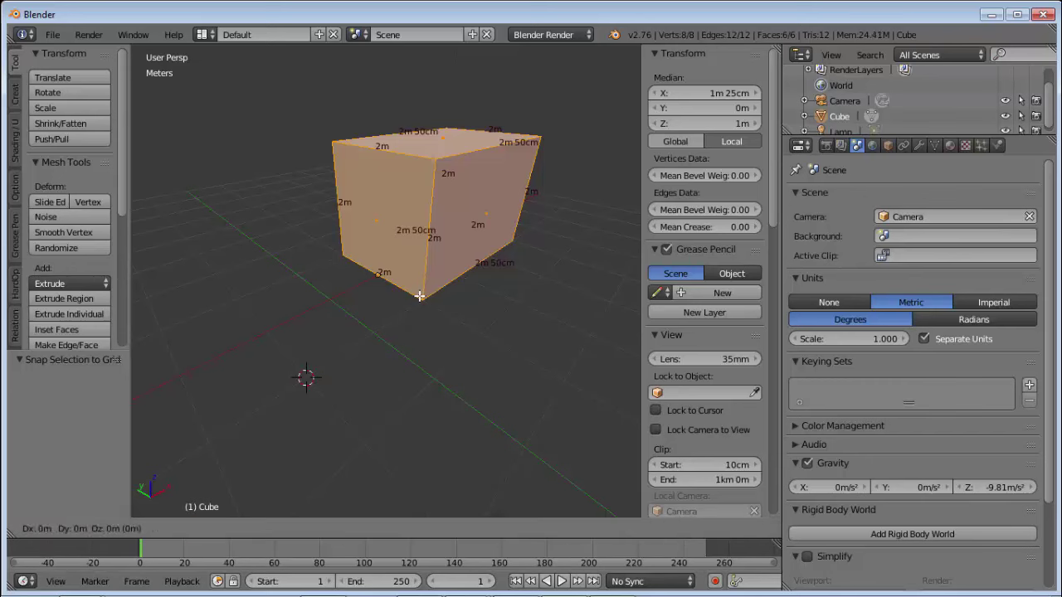
key(g)
key(y)
click(369, 269)
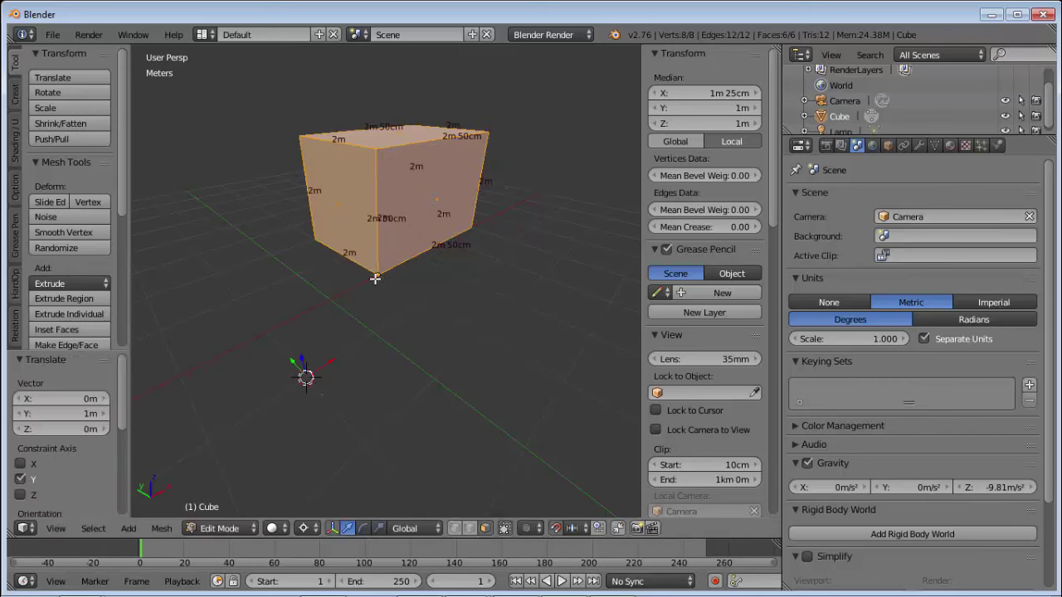
key(KP_1)
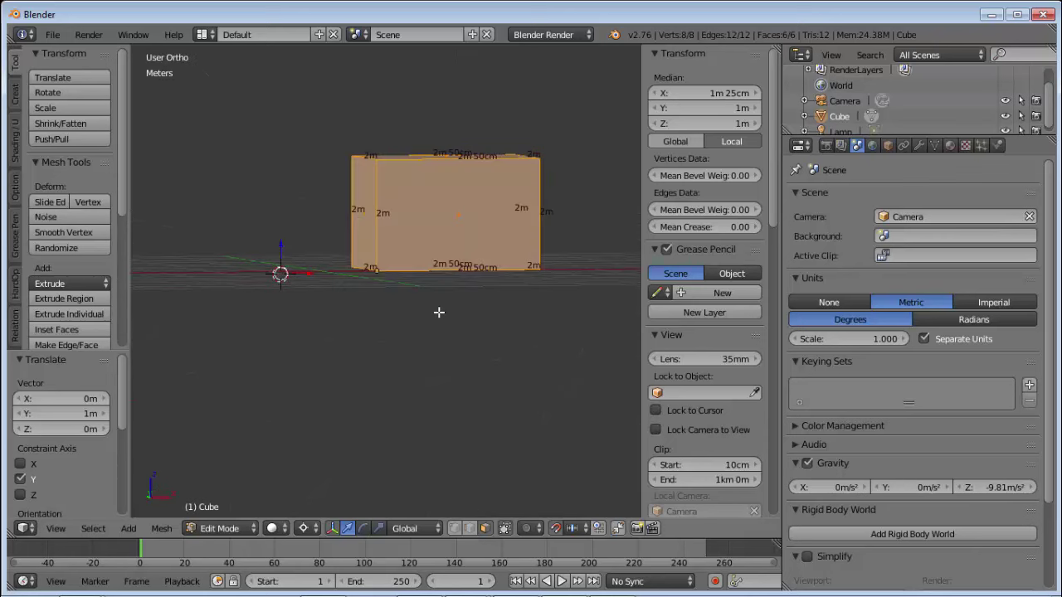
key(KP_1)
Step: Switch to front orthographic view and return the cube to Object Mode
key(KP_5)
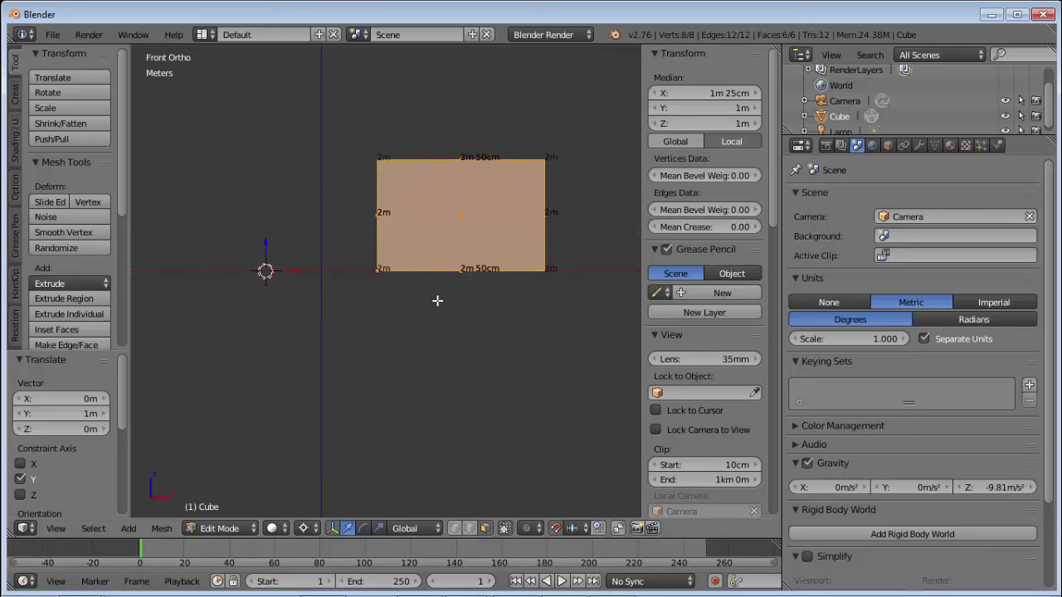
key(Tab)
click(307, 244)
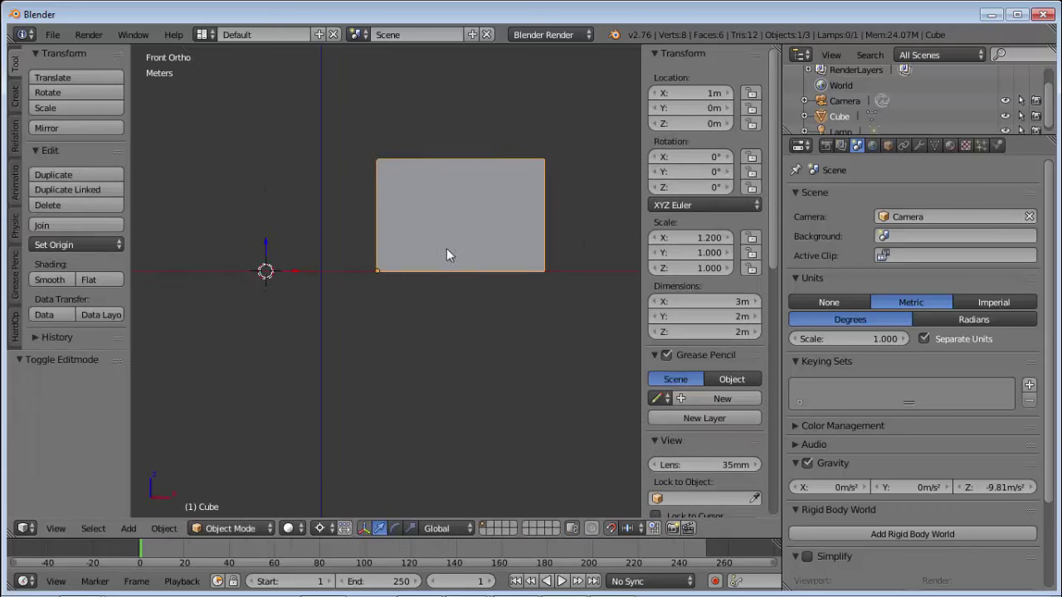
mouse_move(446, 248)
middle_down()
mouse_move(468, 290)
mouse_move(475, 267)
middle_up()
mouse_move(377, 270)
middle_down()
mouse_move(387, 282)
mouse_move(434, 277)
mouse_move(366, 278)
mouse_move(407, 287)
mouse_move(389, 316)
middle_up()
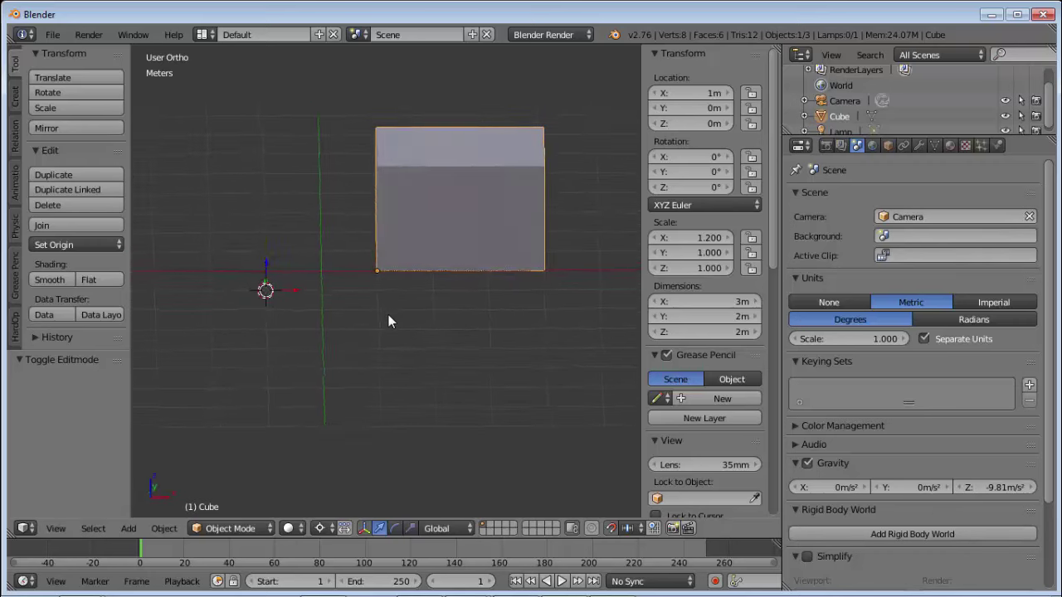
Step: With snapping on, move the cube so its corner sits at location 0m, 0m, 0m
click(610, 528)
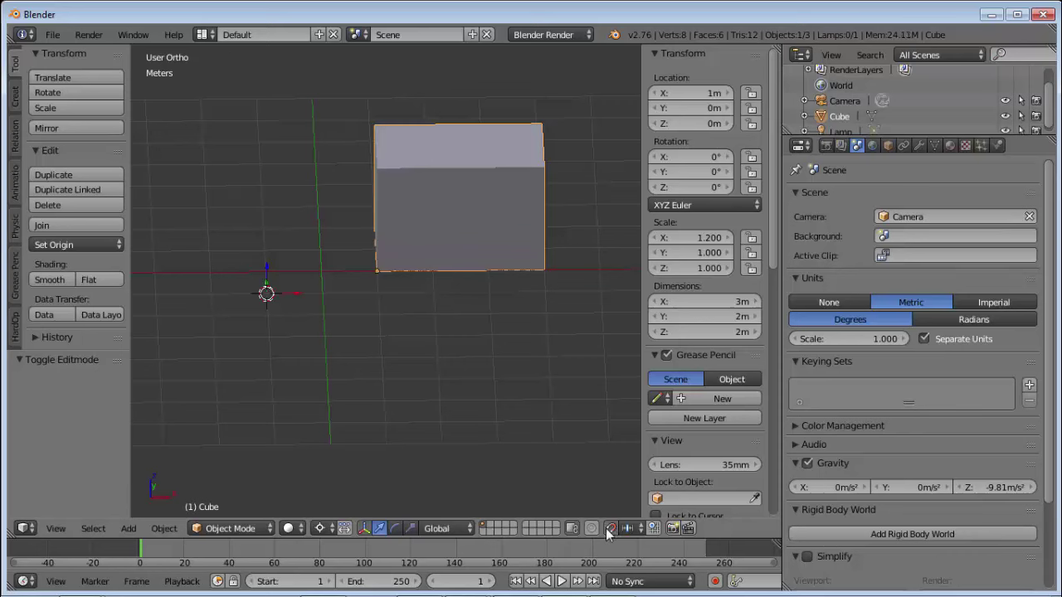
key(g)
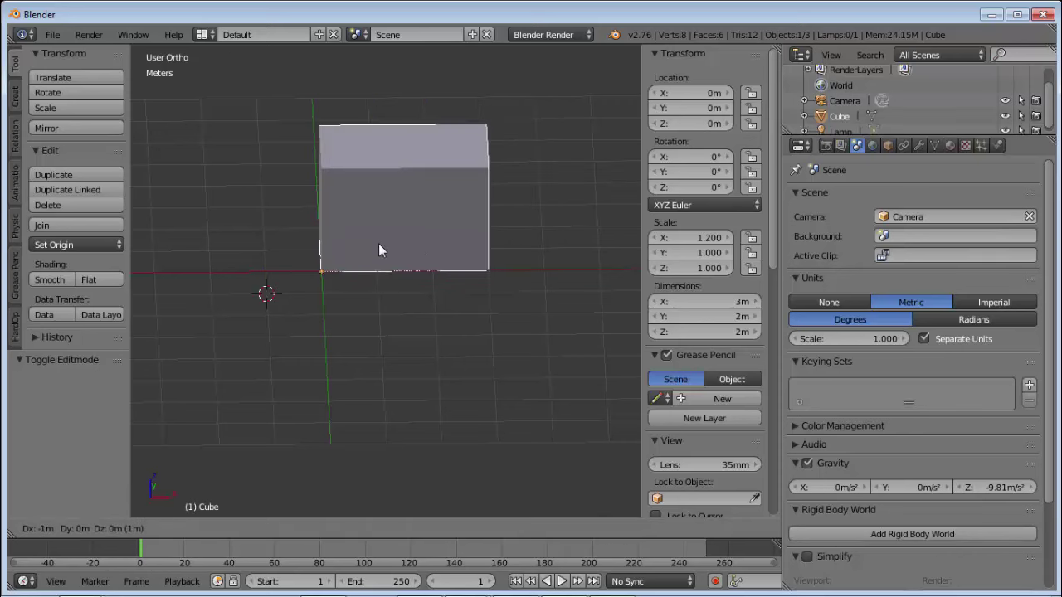
click(378, 243)
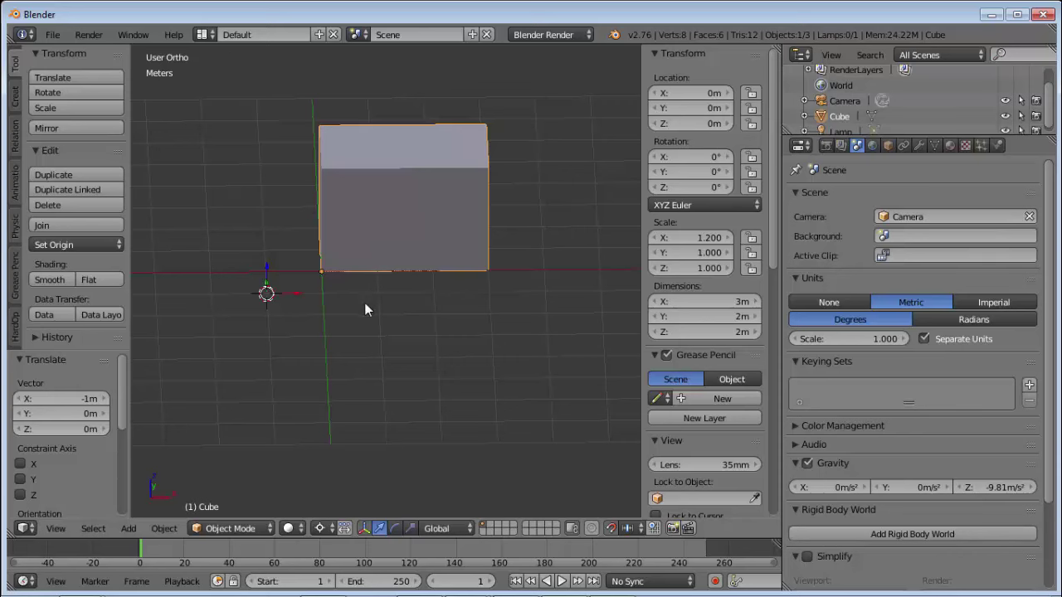
key(KP_1)
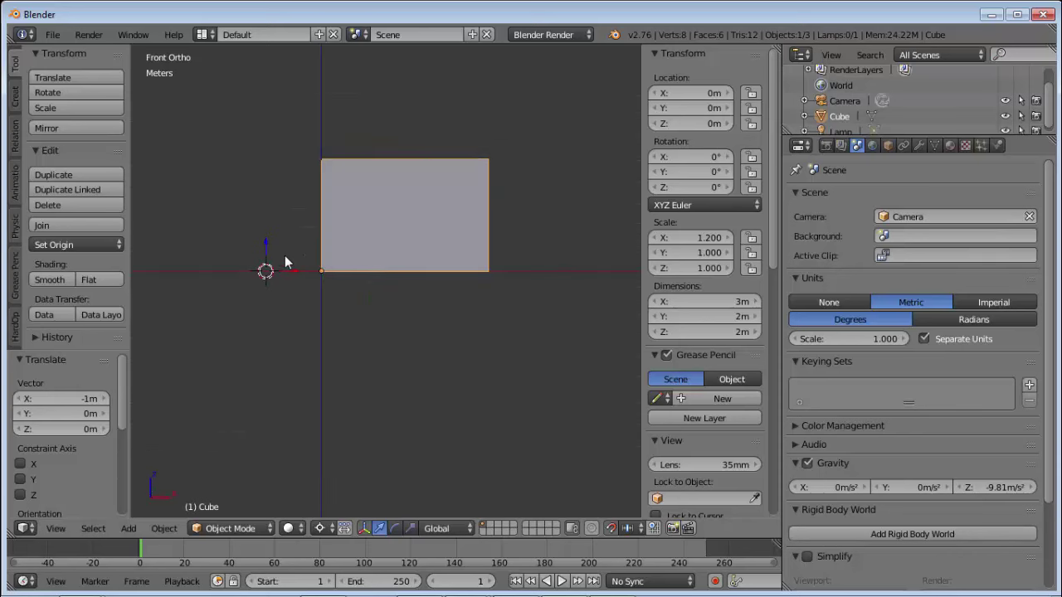
key(g)
click(309, 271)
scroll(299, 299, up, 5)
shift+middle_drag(288, 245, 372, 264)
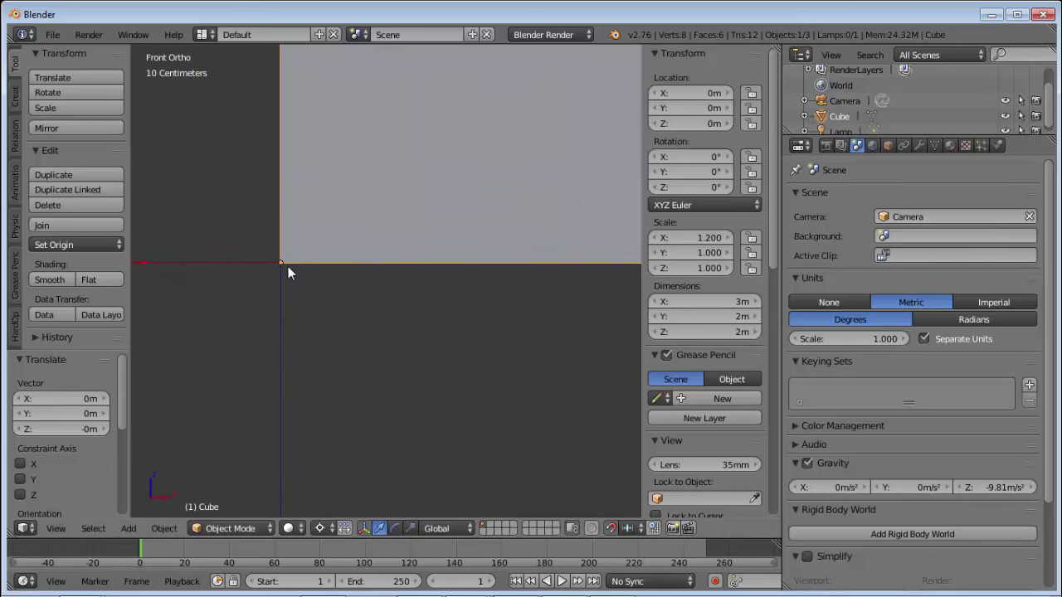
key(g)
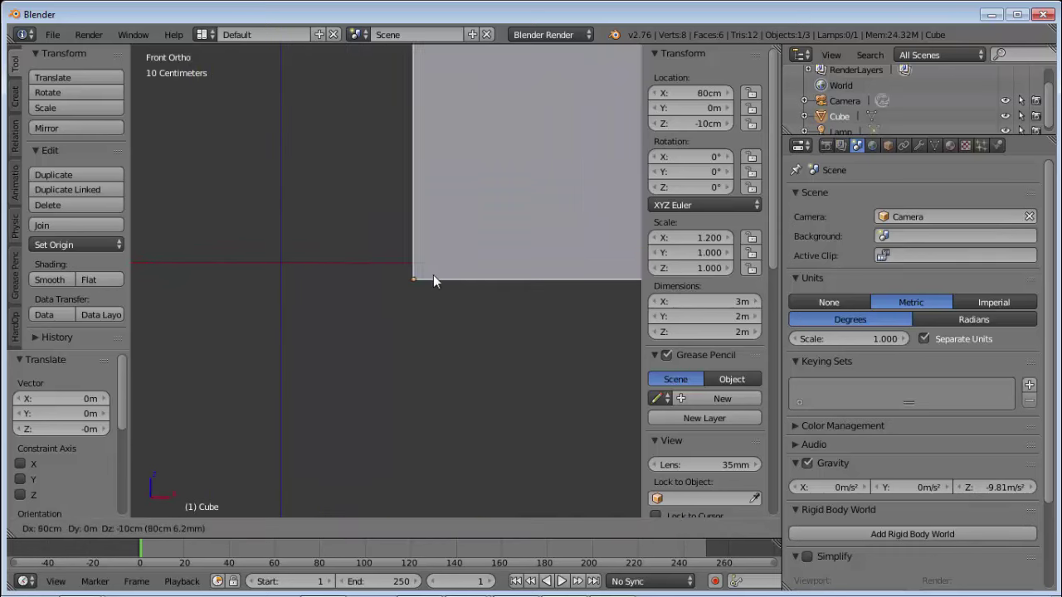
click(288, 267)
scroll(360, 249, down, 5)
mouse_move(360, 249)
middle_down()
mouse_move(384, 285)
mouse_move(378, 303)
mouse_move(368, 229)
middle_up()
key(KP_1)
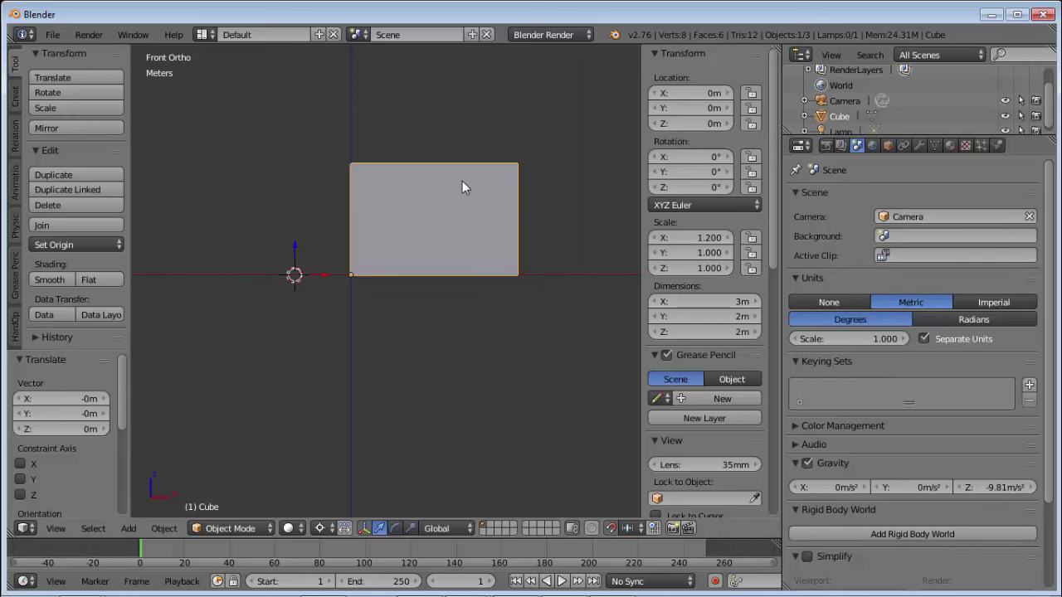
Step: Toggle the cube between Edit and Object Mode three times, ending in Object Mode
key(Tab)
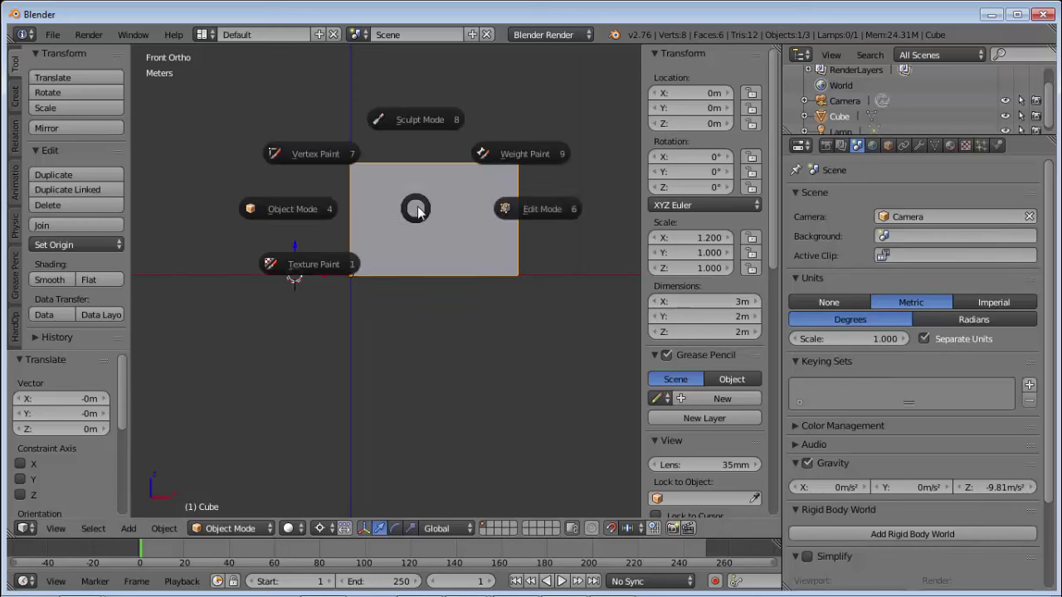
click(530, 212)
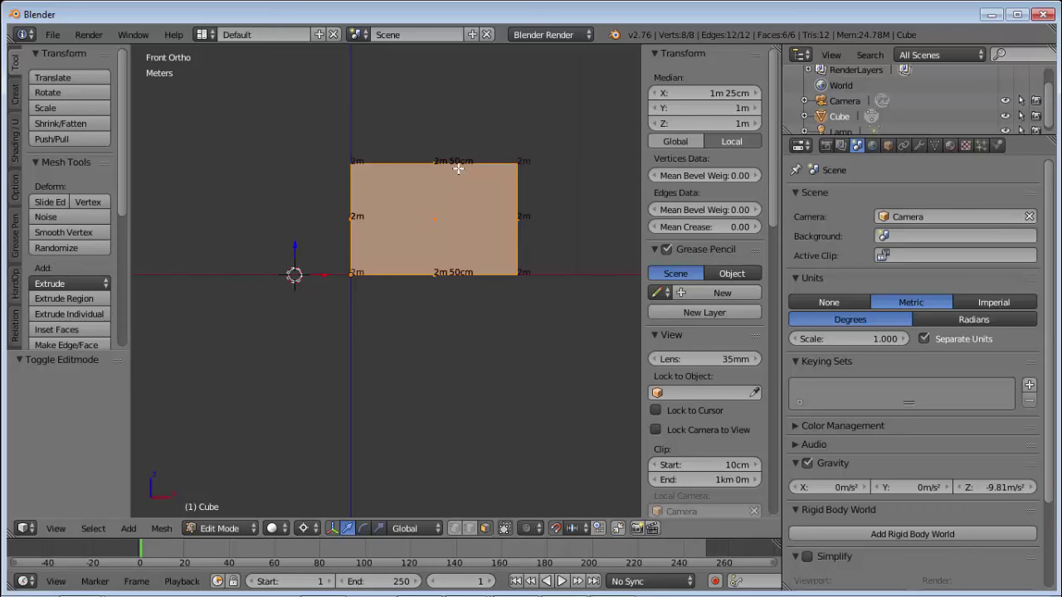
key(Tab)
click(345, 174)
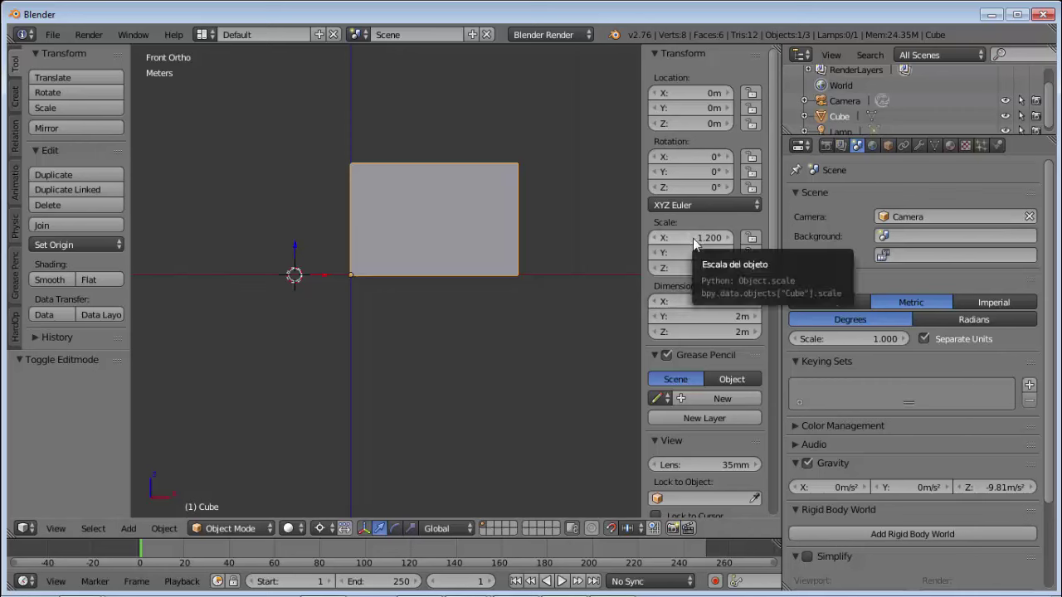
key(Tab)
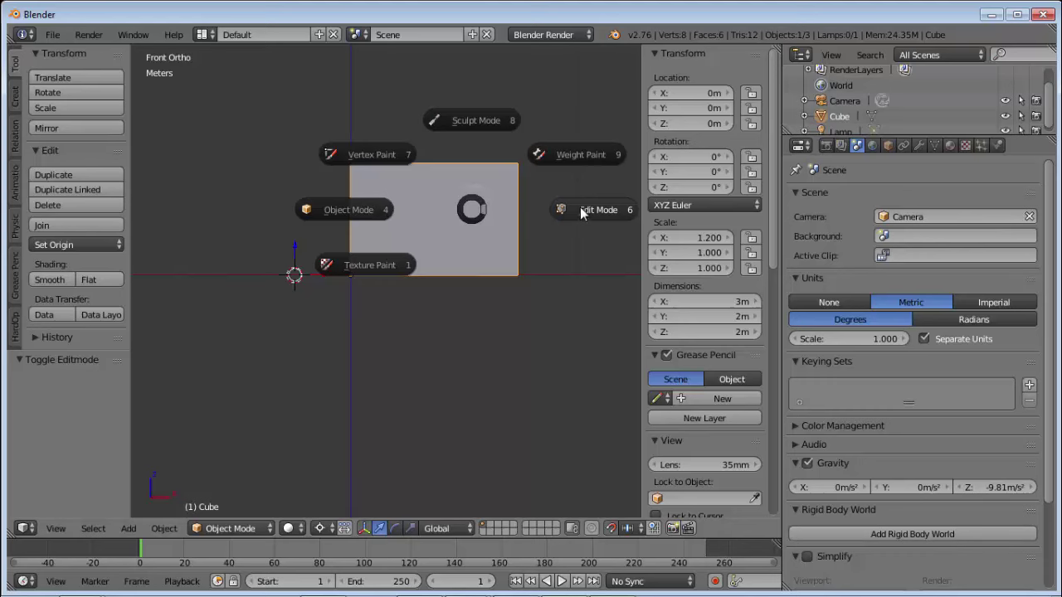
click(579, 207)
key(Tab)
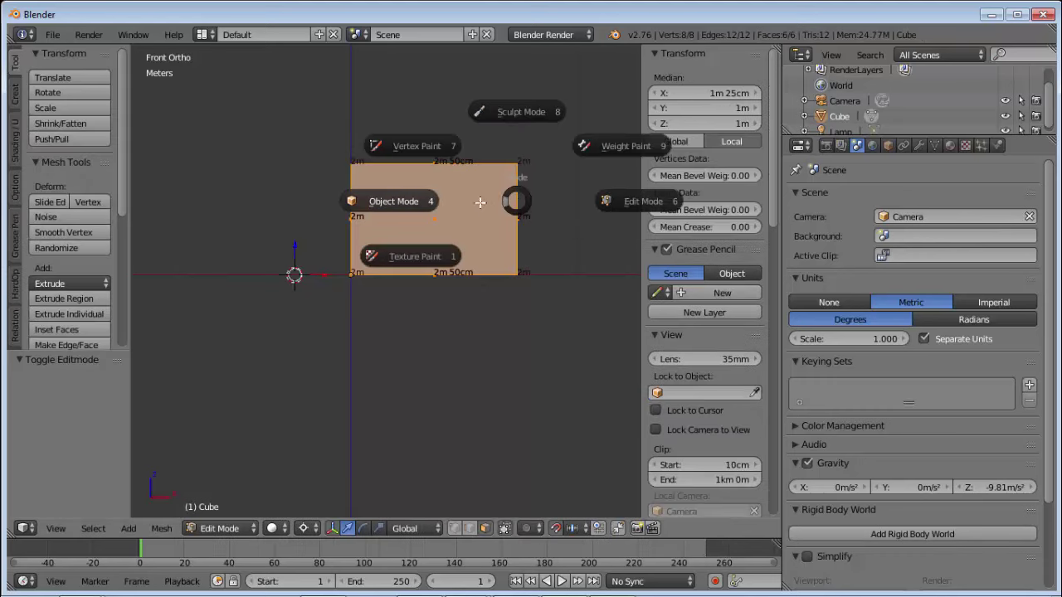
click(599, 251)
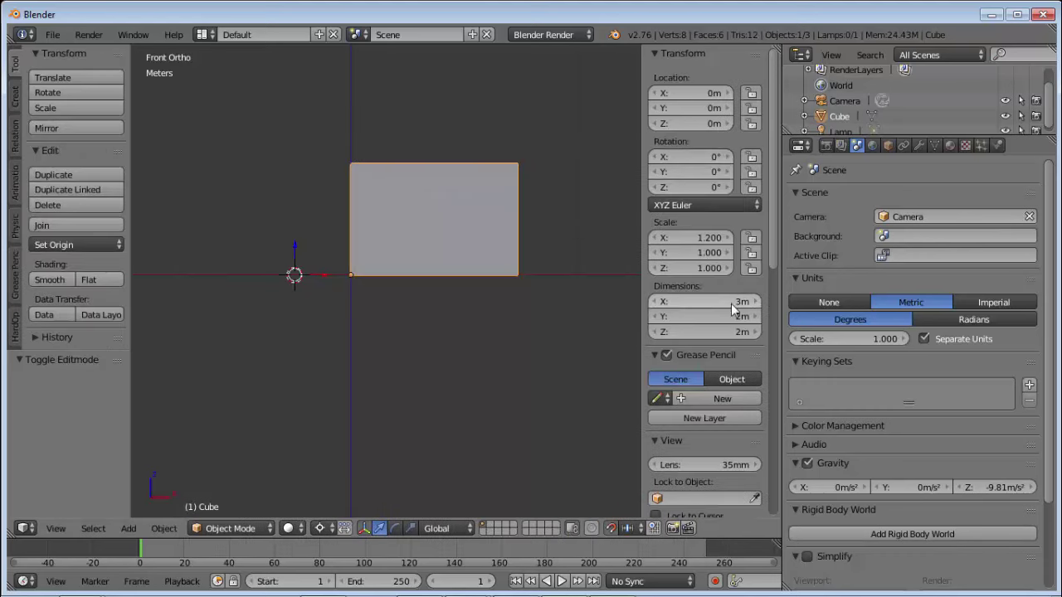
key(Tab)
click(564, 235)
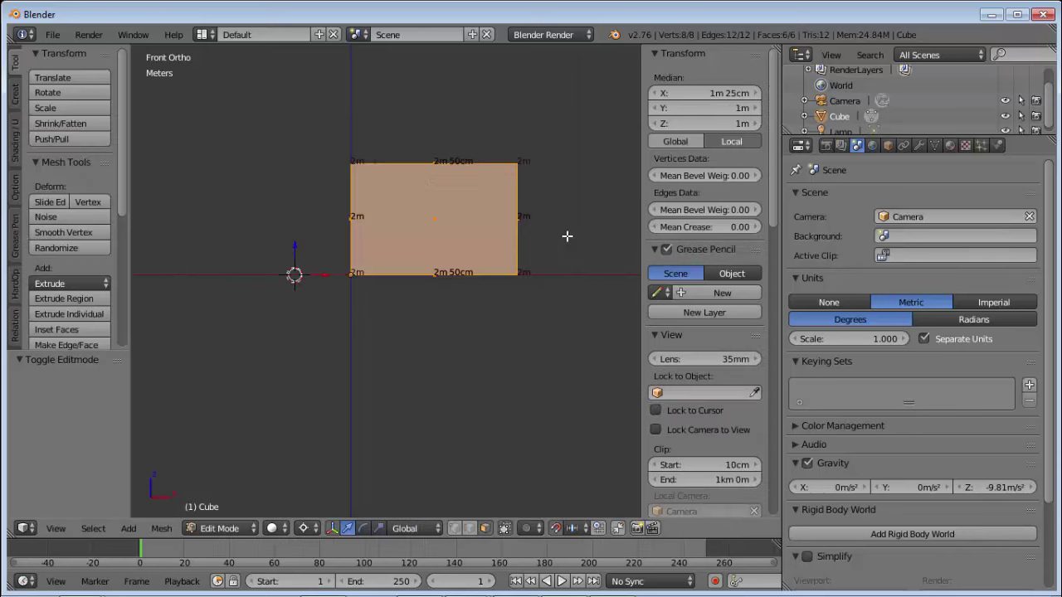
key(Tab)
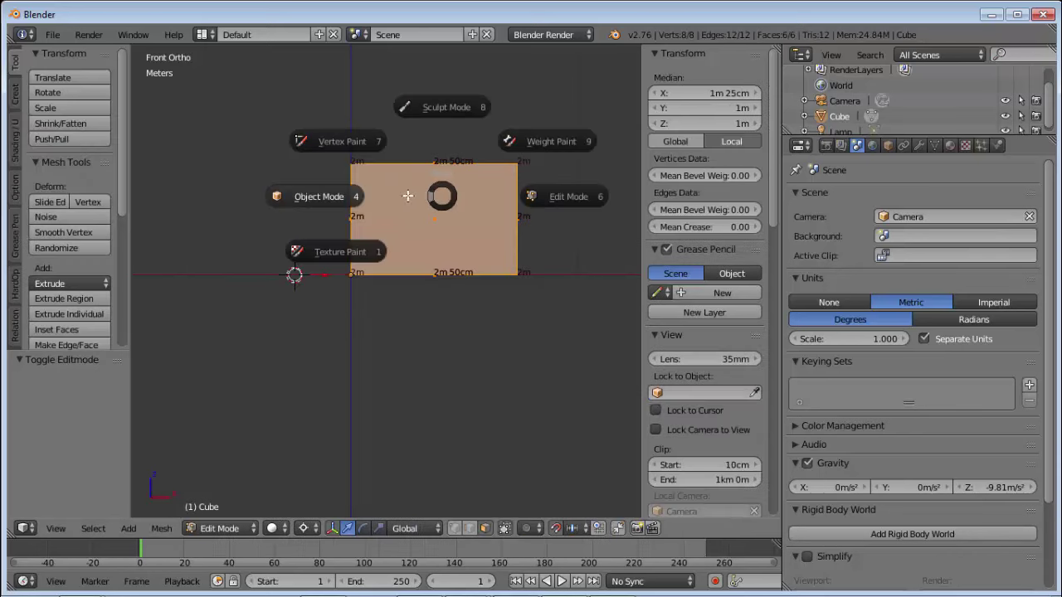
click(326, 194)
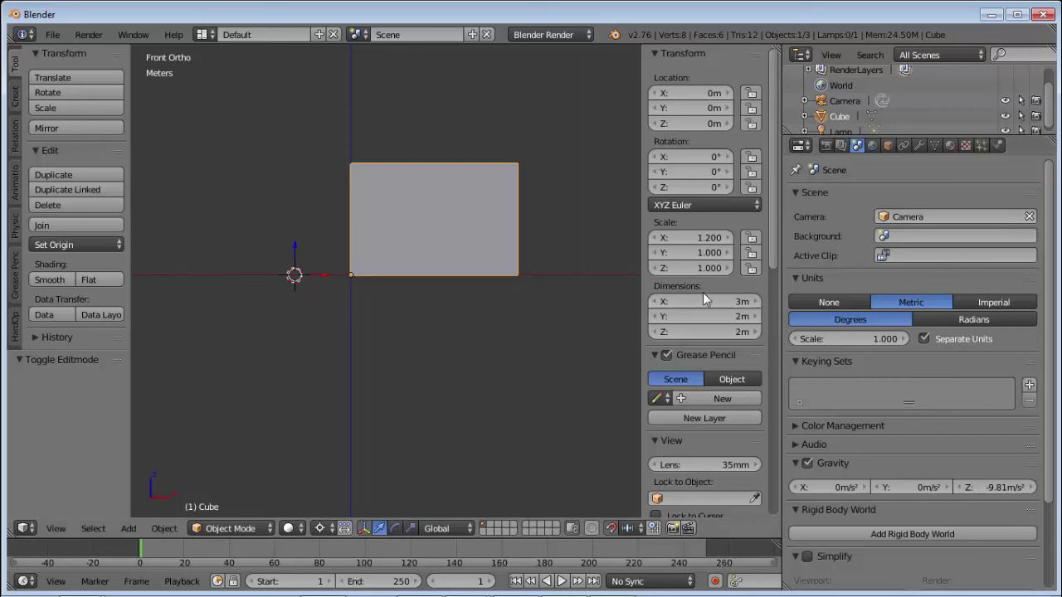
click(698, 238)
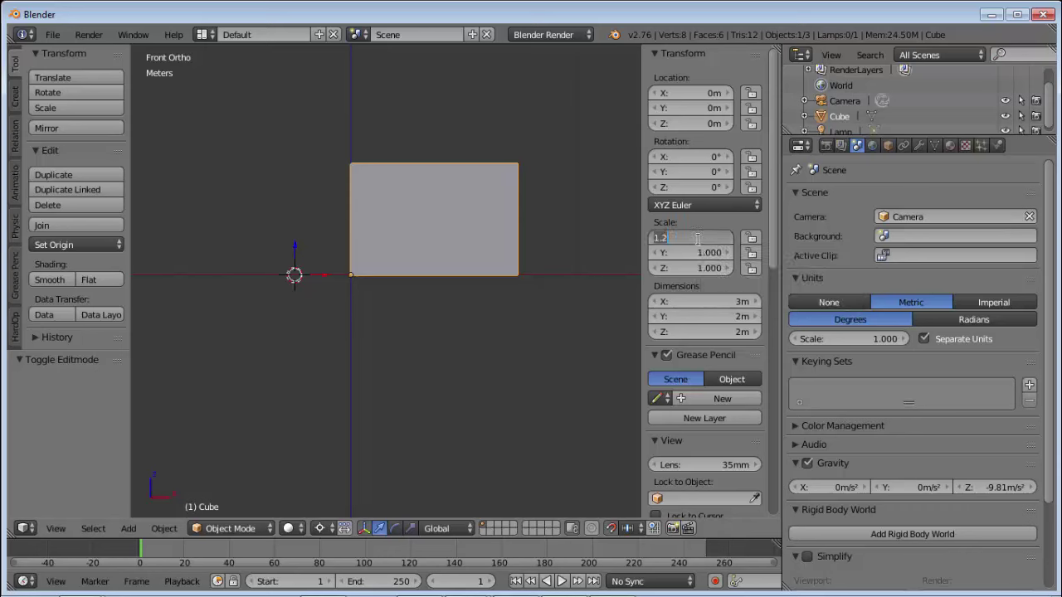
text(1)
key(Return)
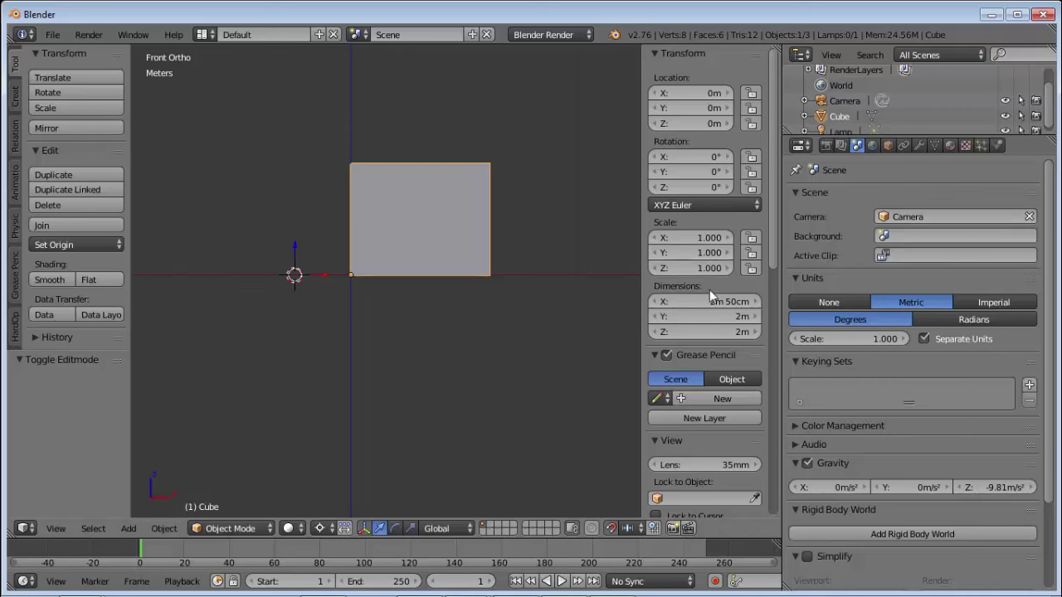
click(718, 302)
text(3)
key(Return)
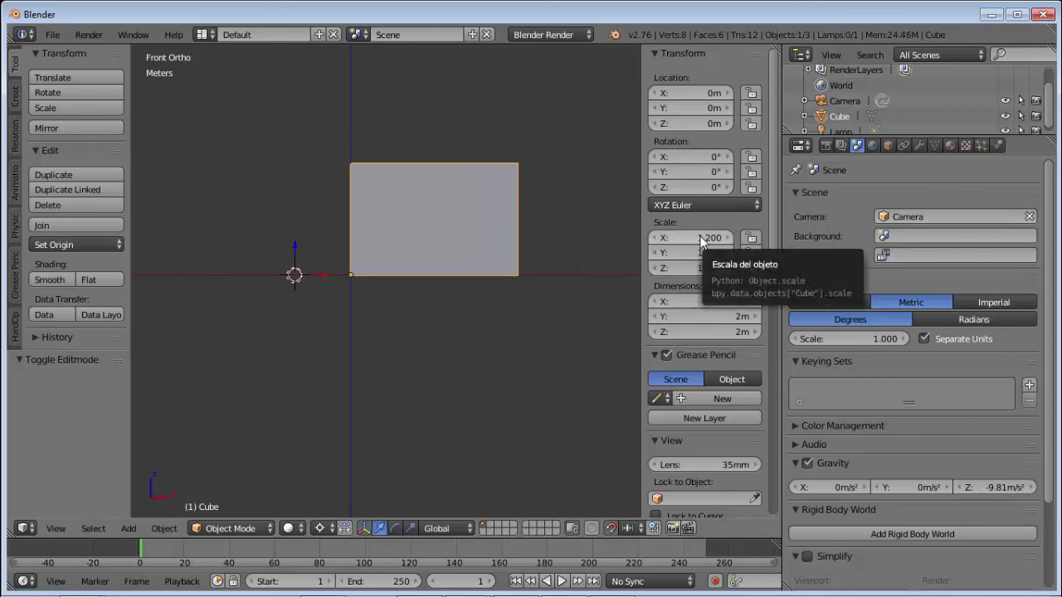
click(722, 236)
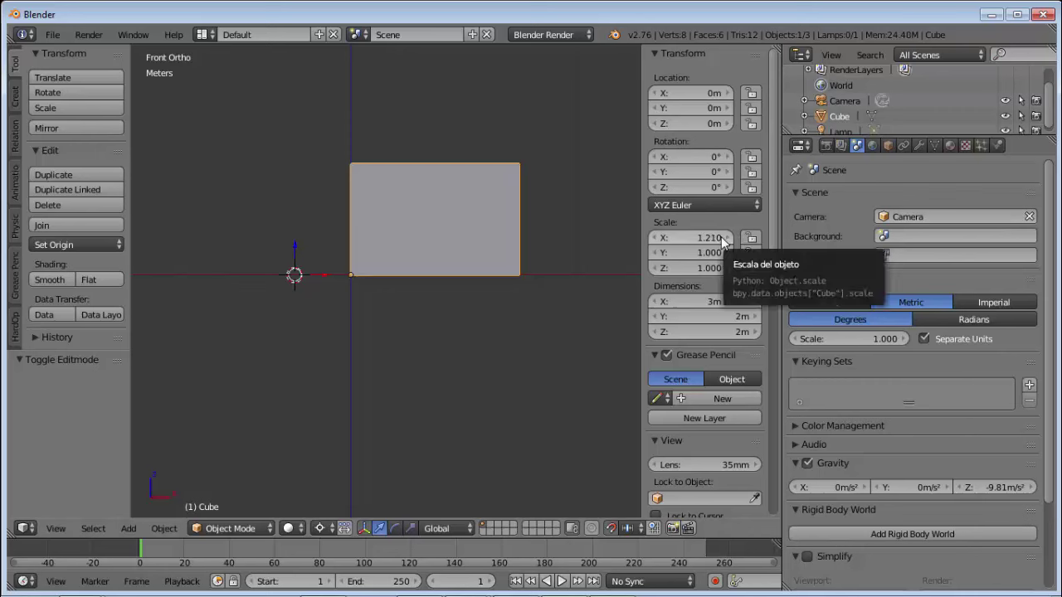
click(721, 237)
text(1.25)
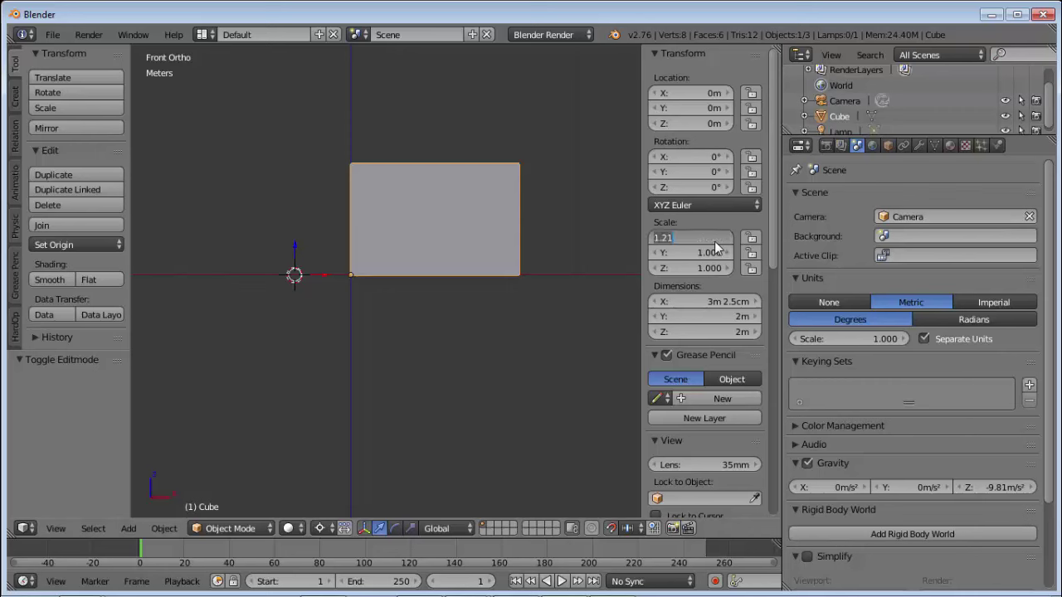
key(Return)
click(751, 238)
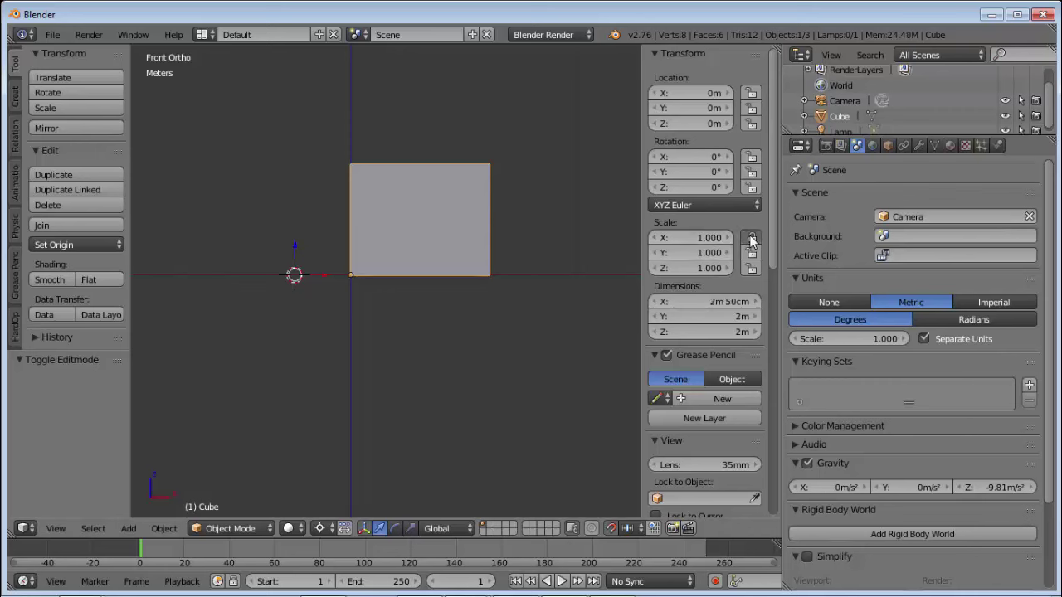
click(724, 302)
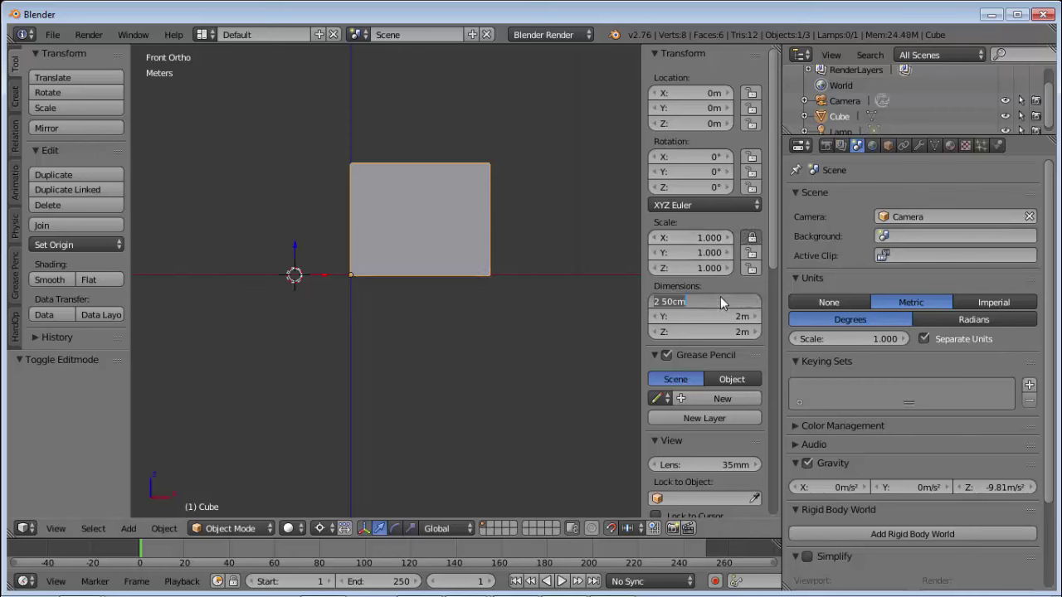
text(3)
key(Return)
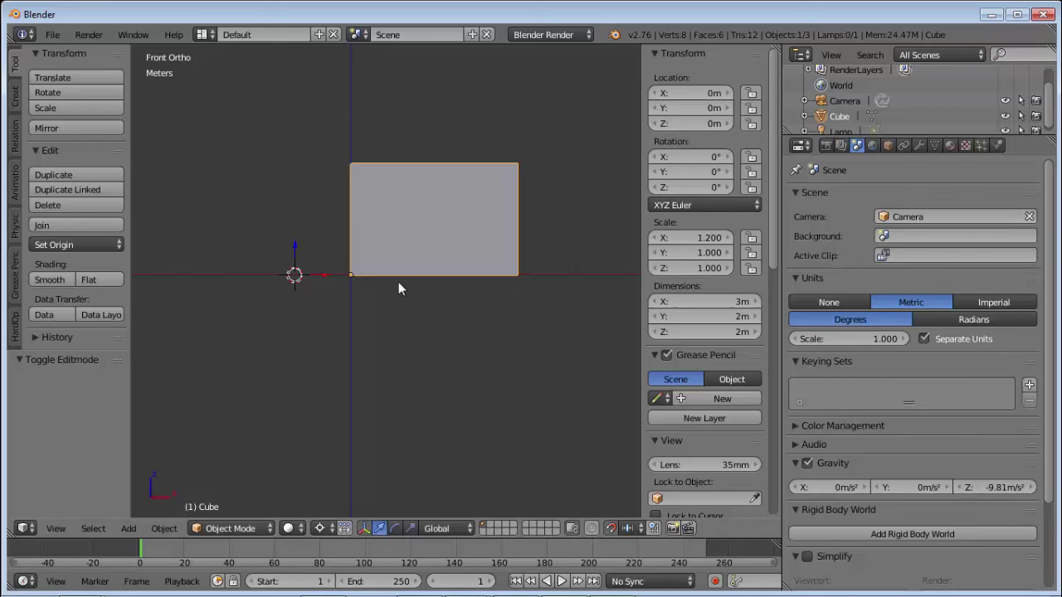
Step: Apply the cube's location, then its rotation and scale
key(ctrl+a)
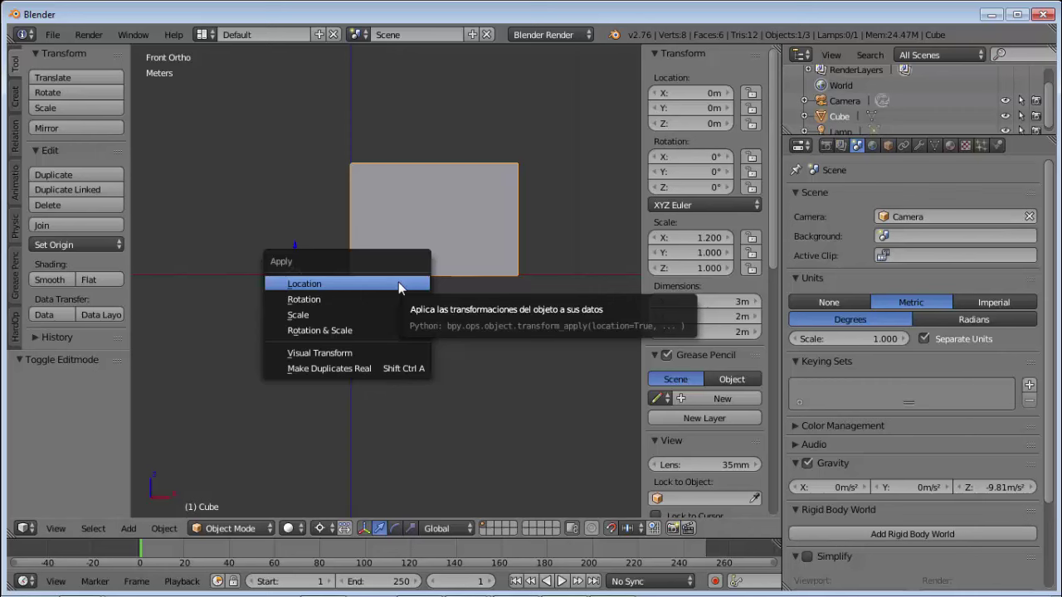
click(398, 284)
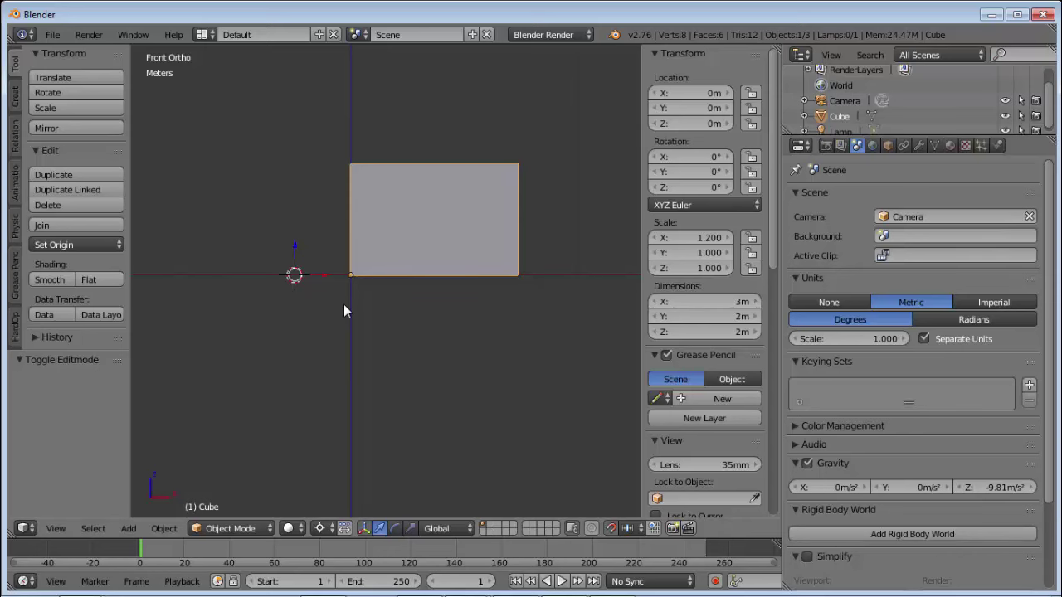
key(ctrl+a)
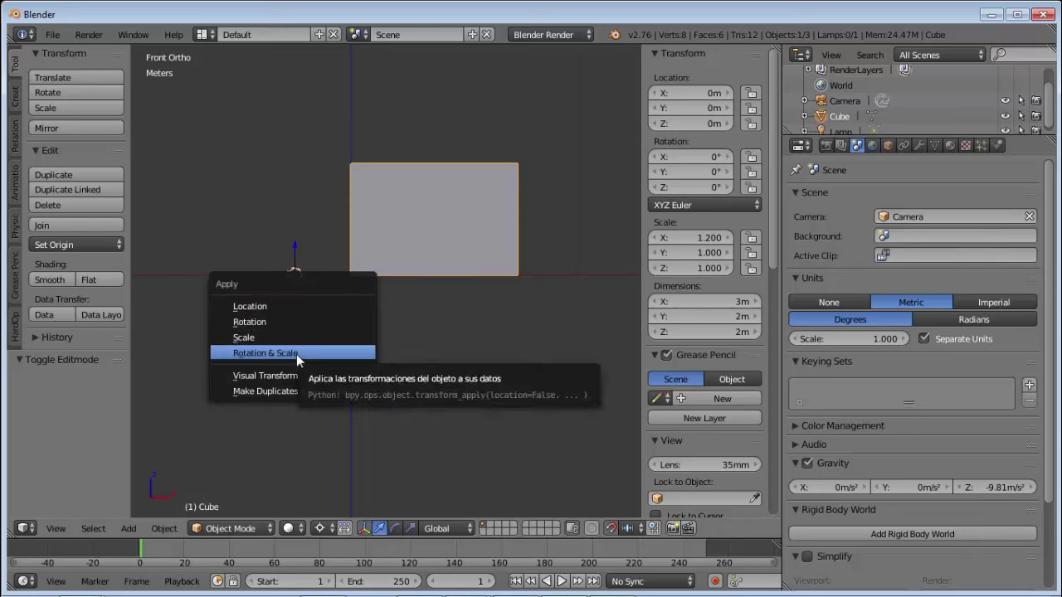
click(296, 354)
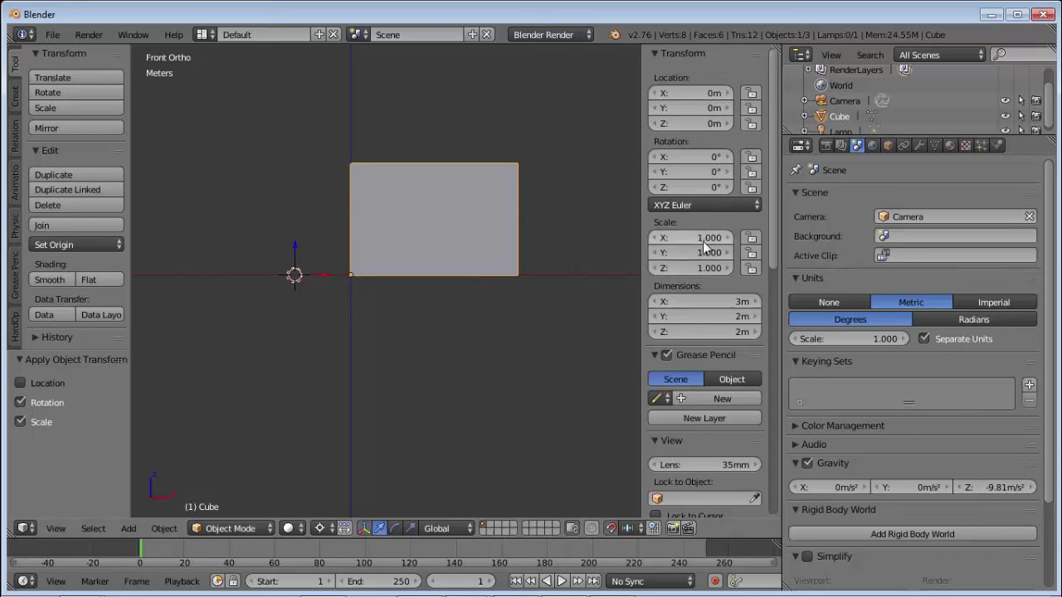
Step: Inspect the mesh in Edit Mode, then reapply rotation and scale so scale reads 1.000
key(Tab)
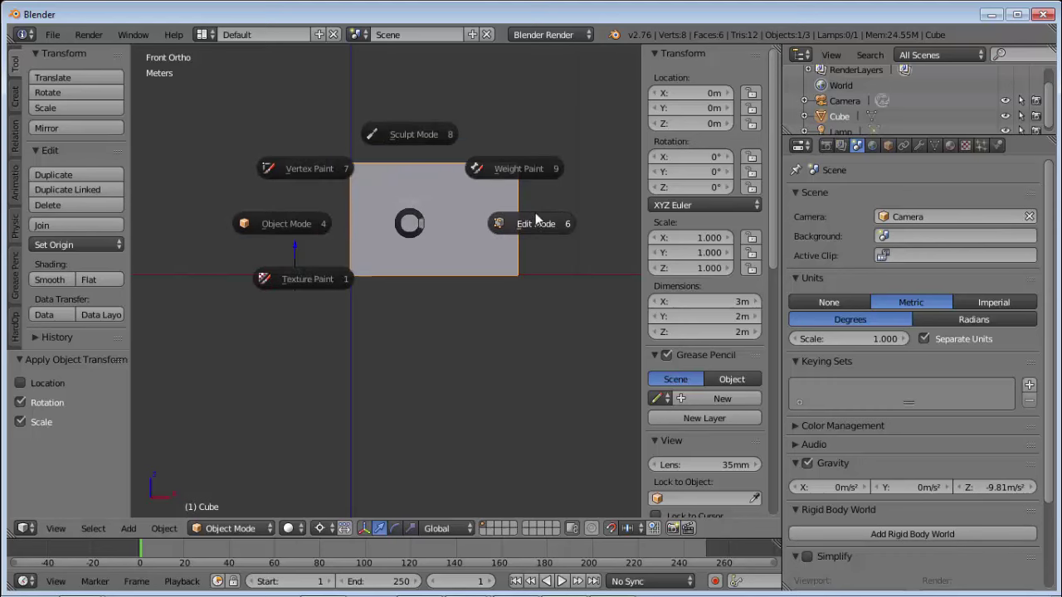
click(536, 224)
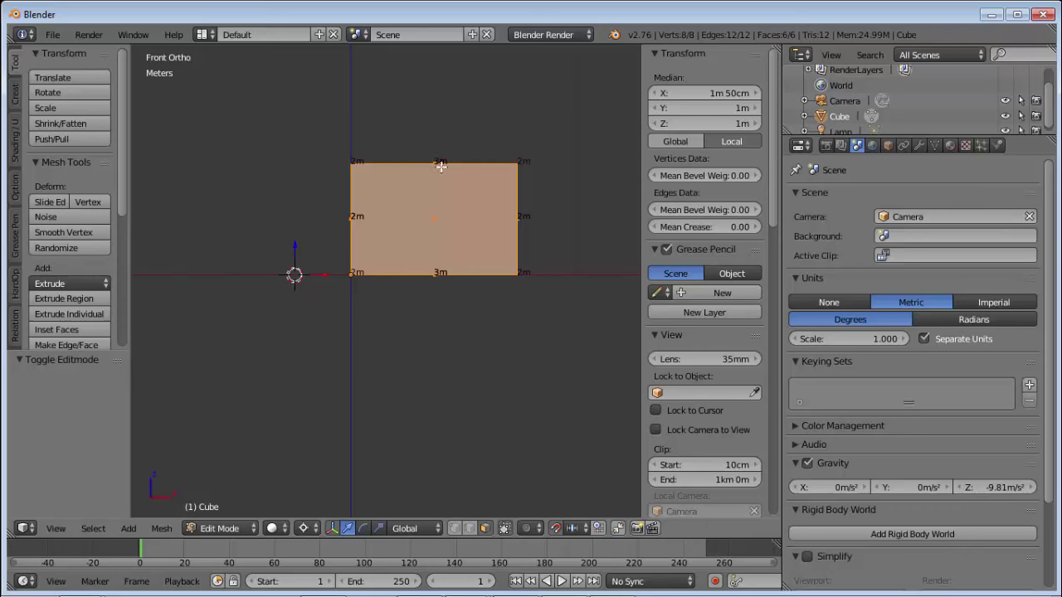
middle_drag(440, 177, 400, 267)
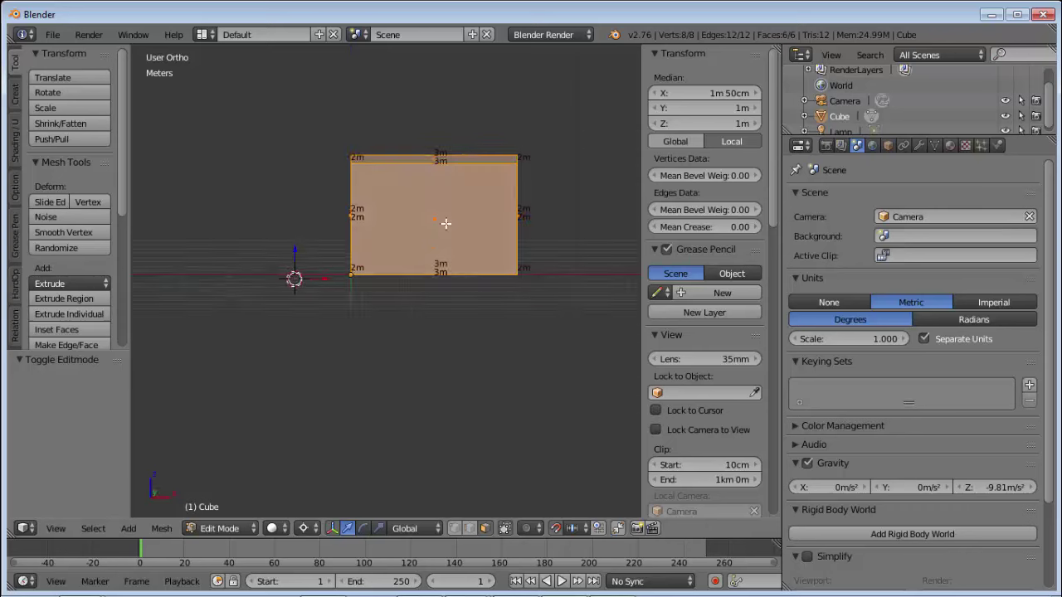
key(Tab)
click(287, 264)
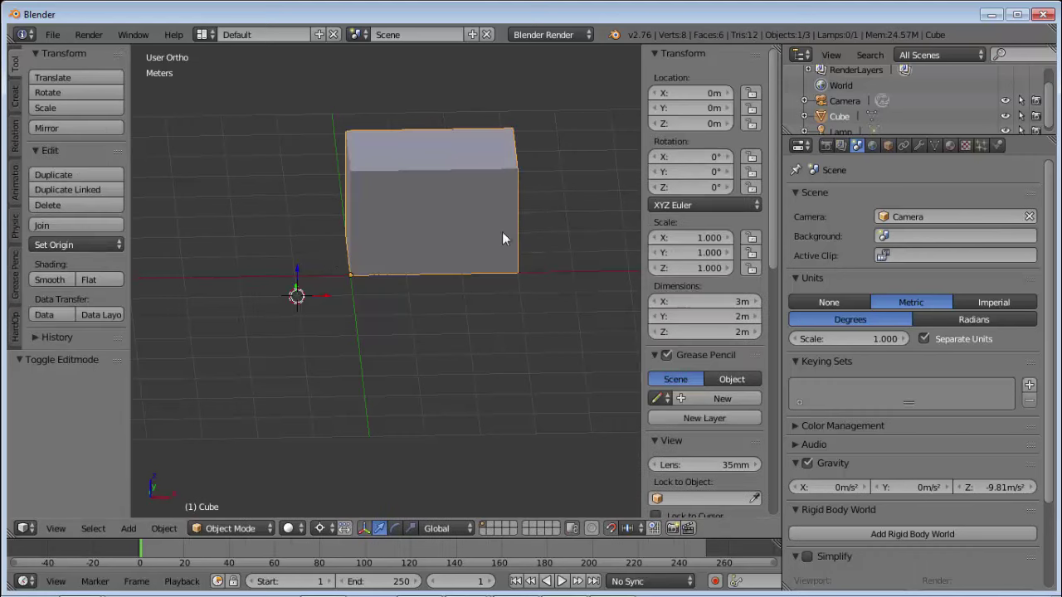
key(ctrl+a)
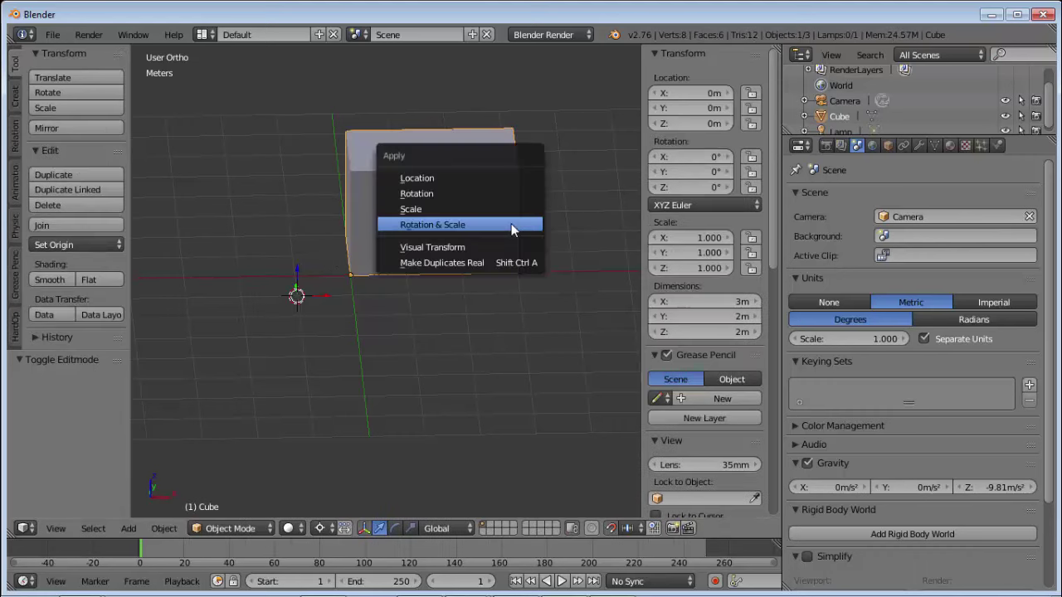
click(454, 225)
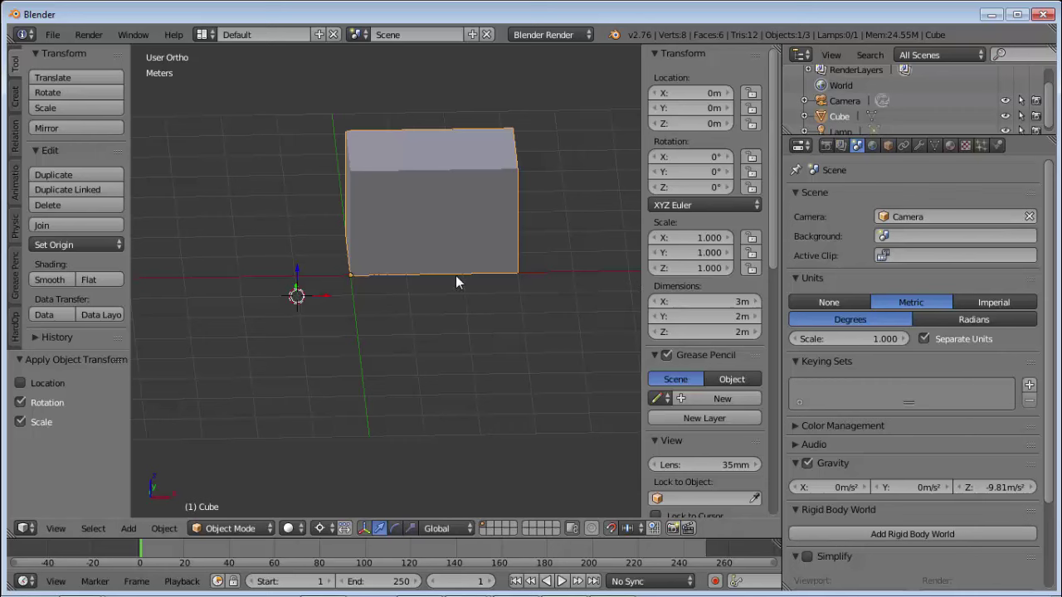
Step: In Edit Mode and front view, place the 3D cursor to the left of the cube
key(Tab)
click(501, 224)
mouse_move(387, 269)
middle_down()
mouse_move(390, 235)
mouse_move(373, 238)
mouse_move(386, 241)
mouse_move(381, 218)
middle_up()
key(KP_1)
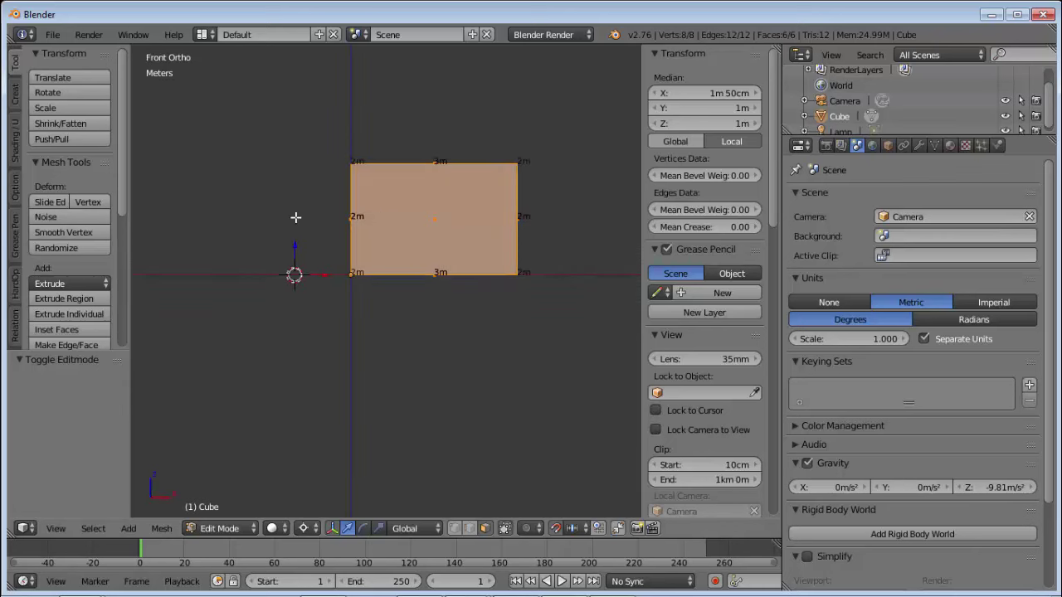
click(303, 210)
Step: Move the mesh so its lower-left front corner meets the world origin, then return to Object Mode
key(g)
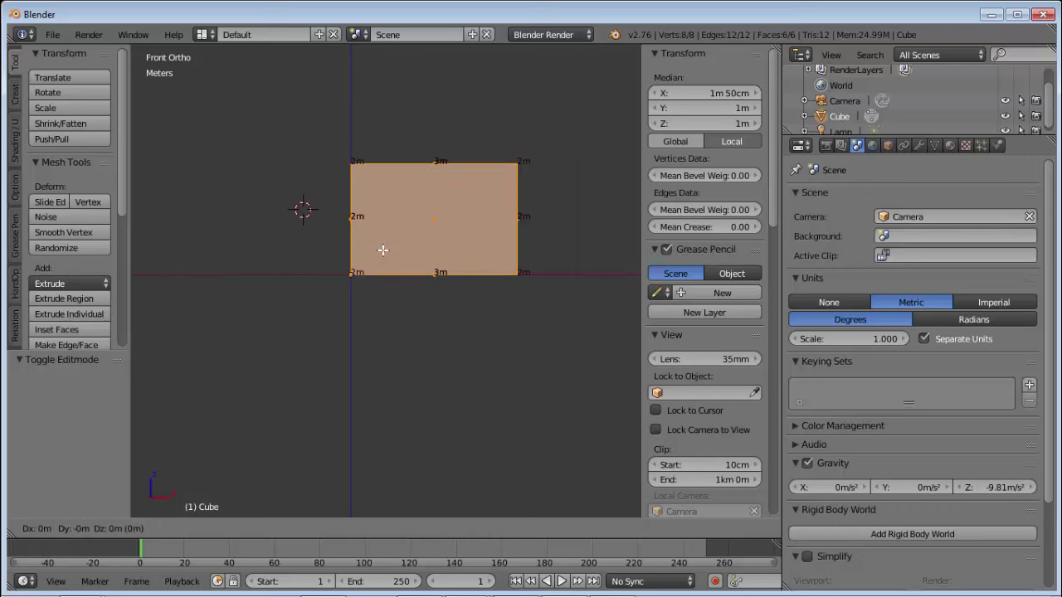
click(378, 253)
scroll(351, 308, up, 3)
scroll(343, 290, up, 2)
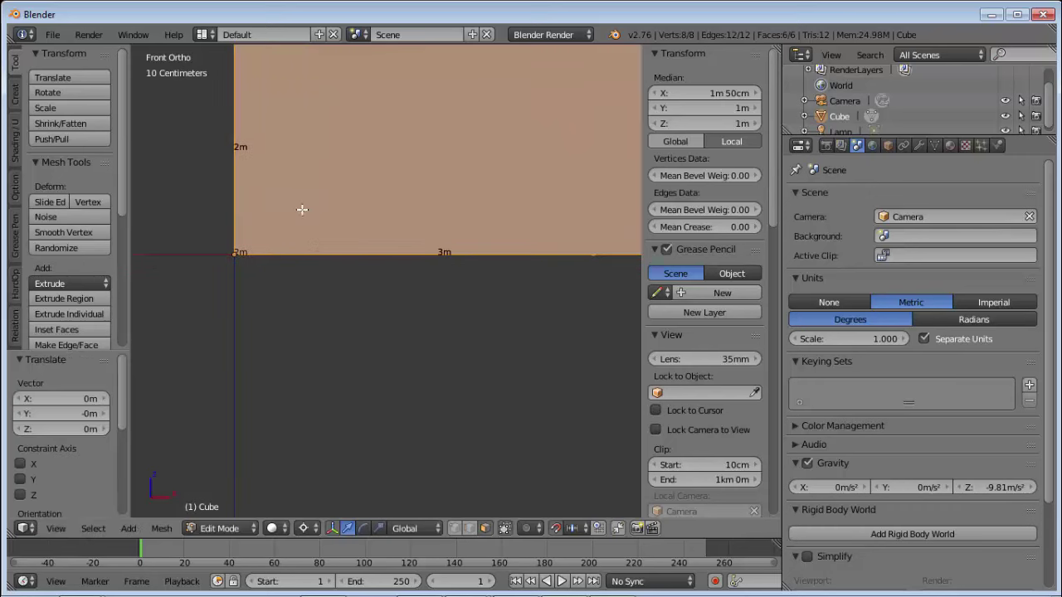
key(g)
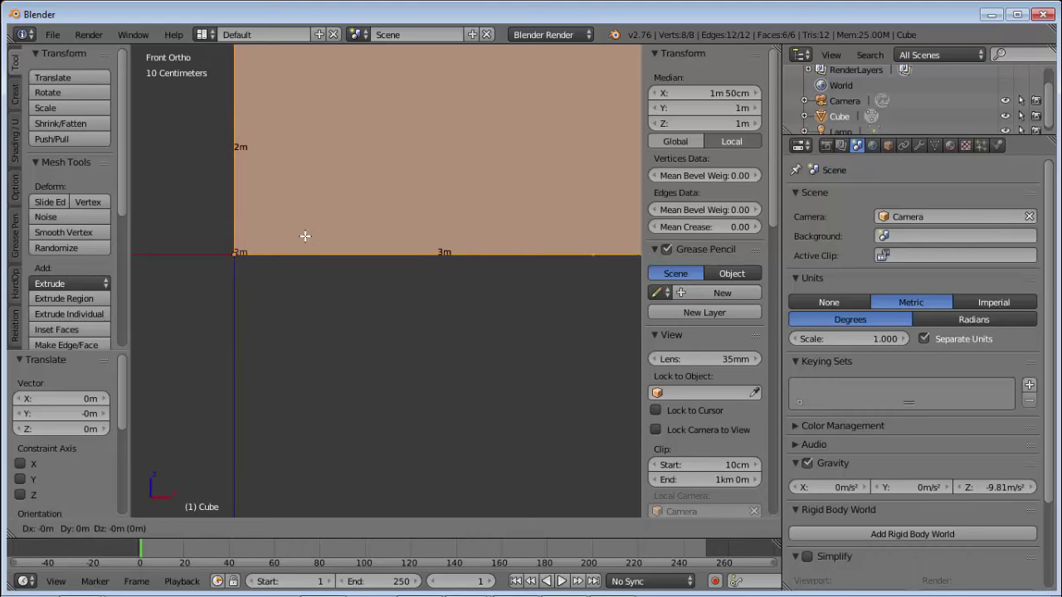
click(305, 235)
scroll(280, 216, down, 2)
scroll(310, 221, down, 5)
scroll(437, 271, up, 1)
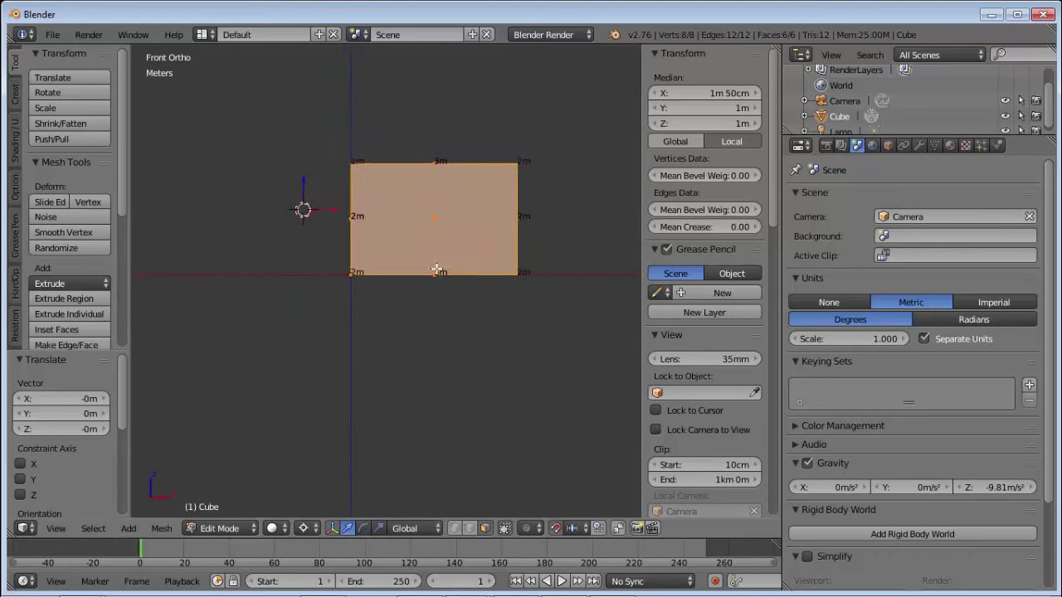
scroll(381, 255, up, 3)
scroll(340, 254, up, 2)
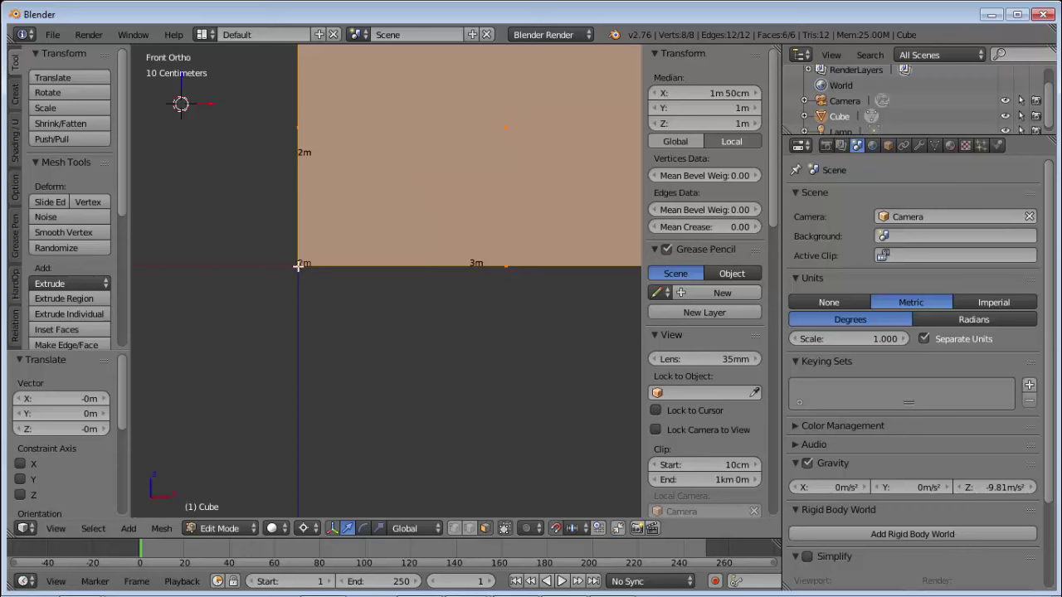
scroll(419, 219, down, 3)
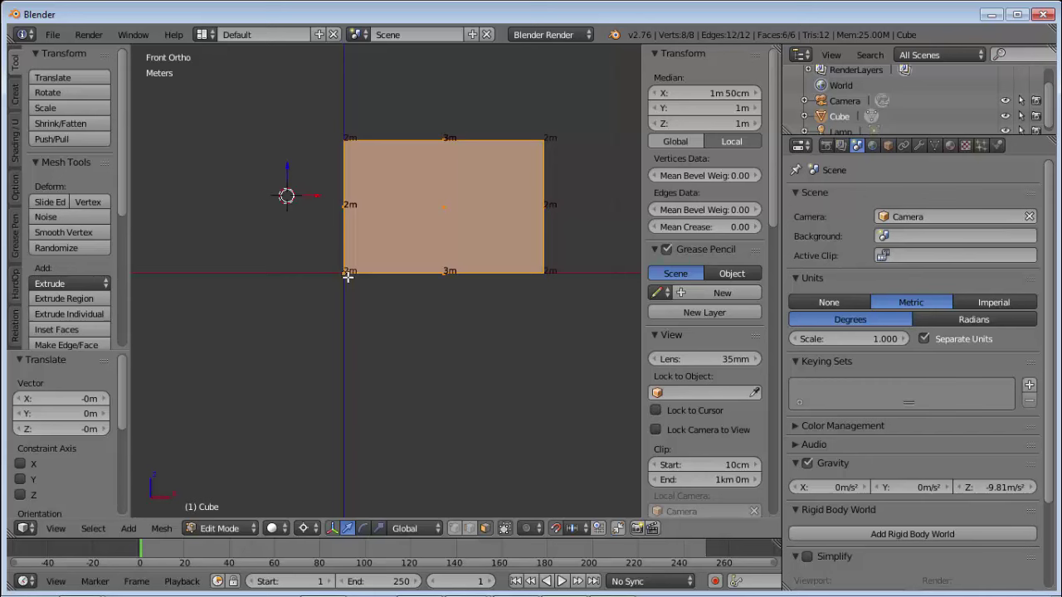
key(Tab)
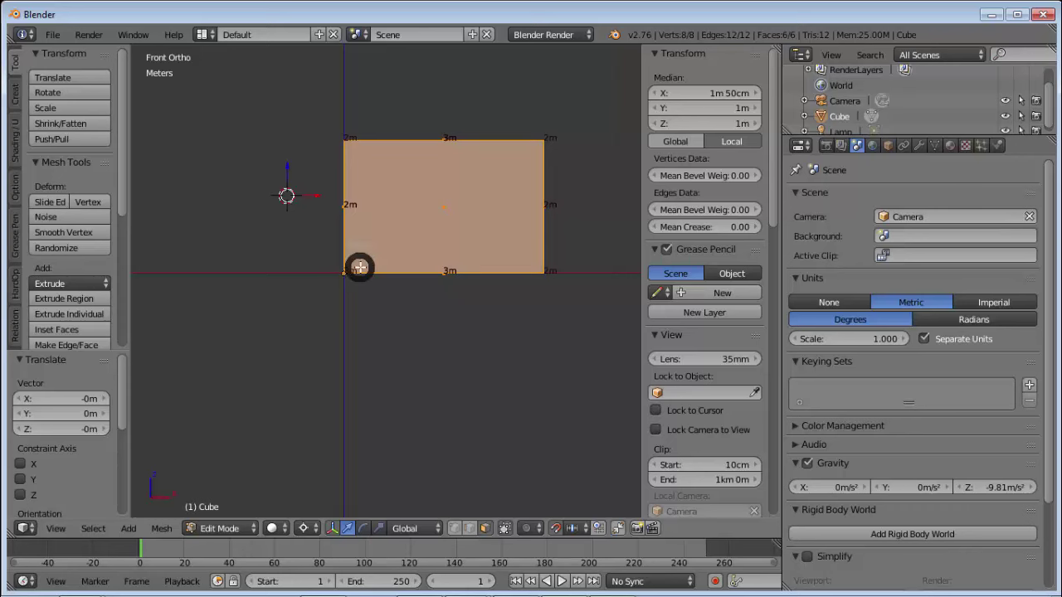
click(225, 270)
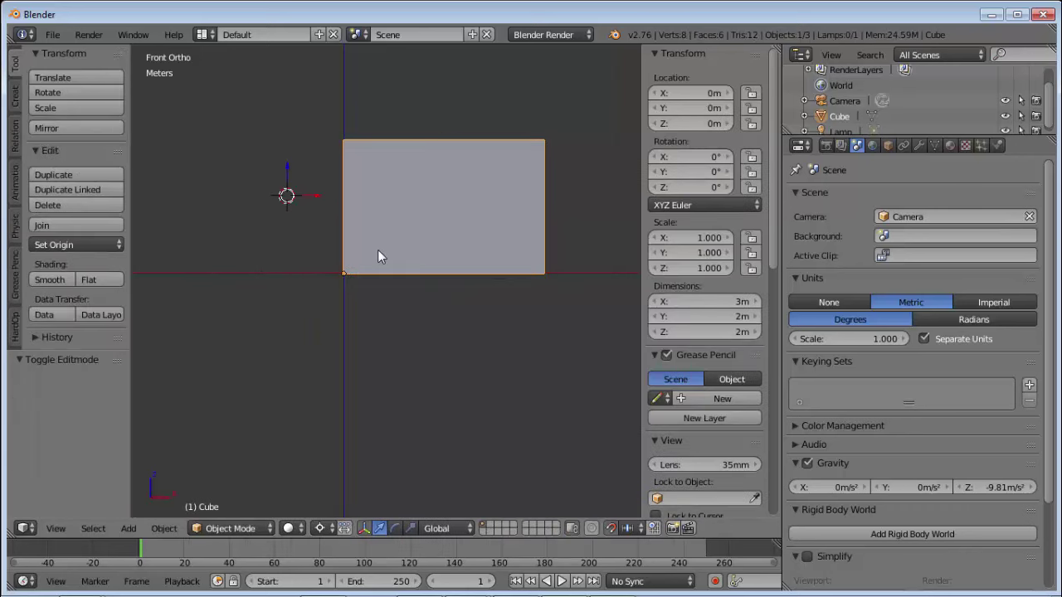
Step: Set the origin to the geometry's centre via Object > Transform, giving location 1m 50cm, 1m, 1m
click(159, 529)
mouse_move(225, 456)
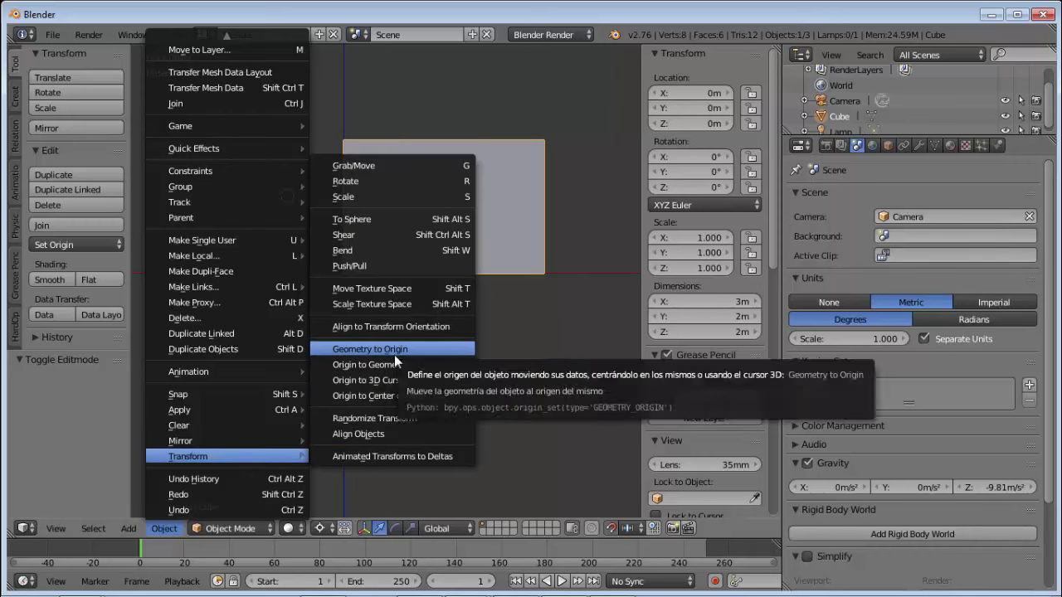
click(382, 371)
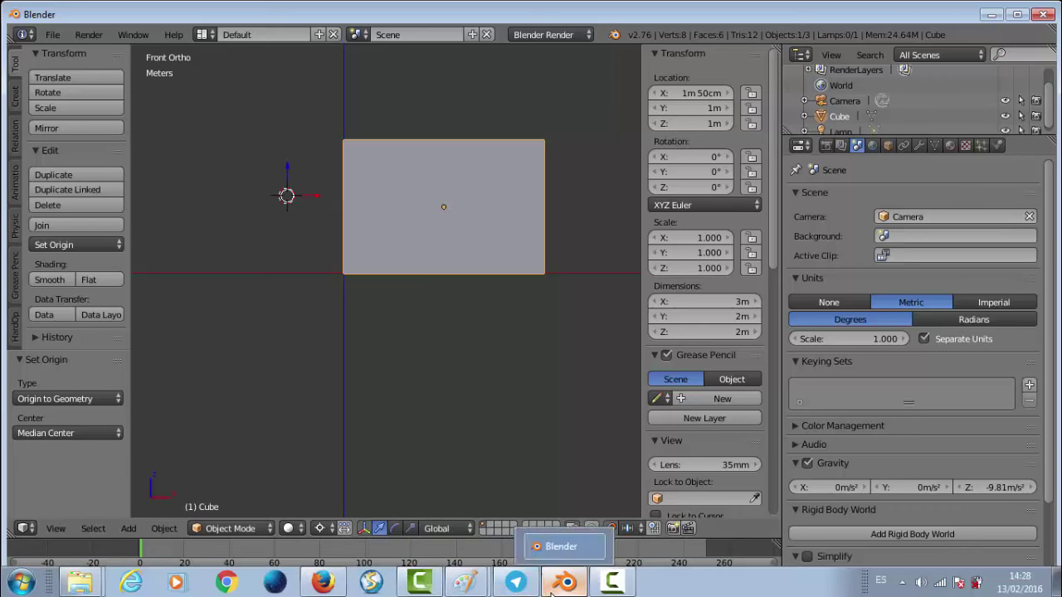
click(614, 582)
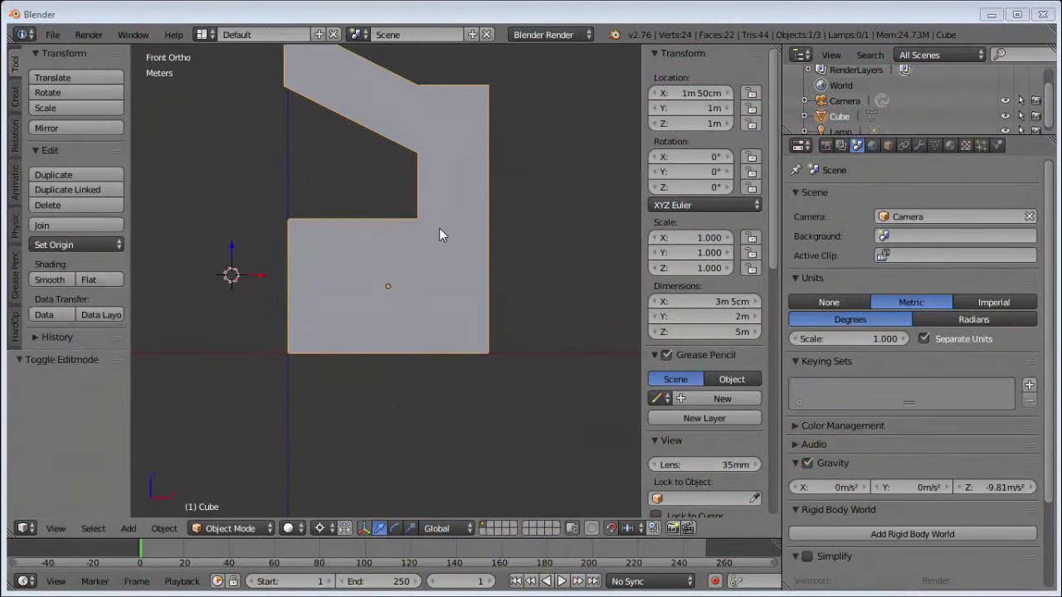
mouse_move(438, 227)
middle_down()
mouse_move(446, 311)
mouse_move(444, 217)
mouse_move(433, 323)
middle_up()
Step: Switch to Front Ortho, enter Edit Mode and keep only the lower block selected
key(KP_1)
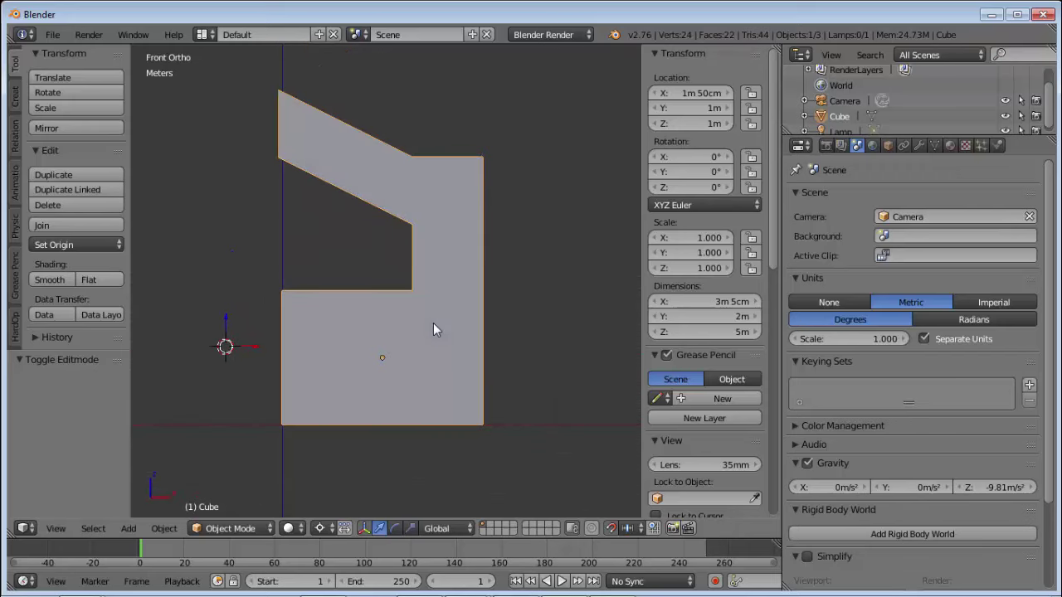
key(Tab)
click(539, 327)
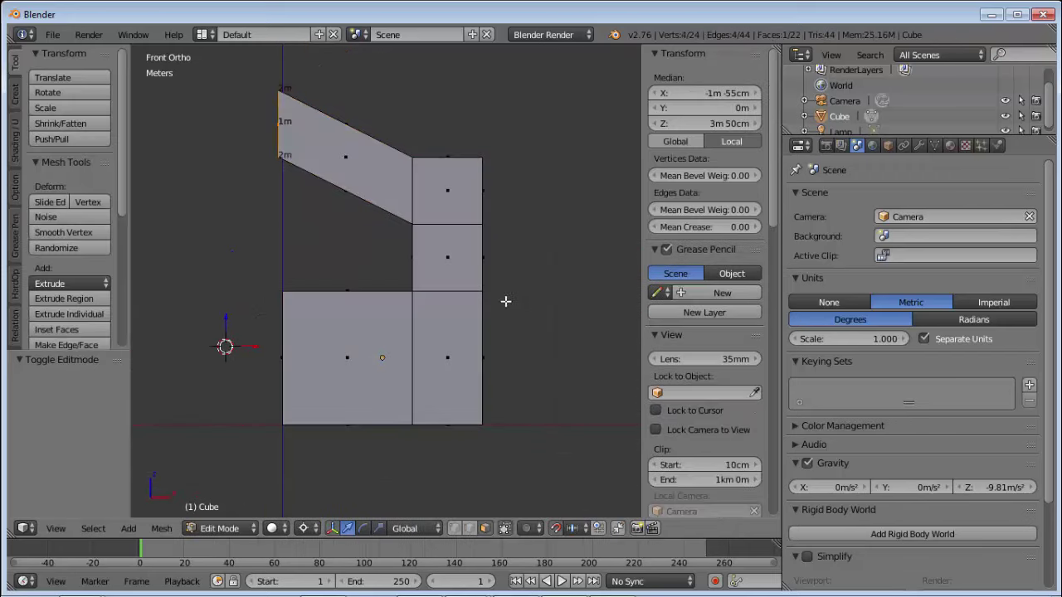
key(a)
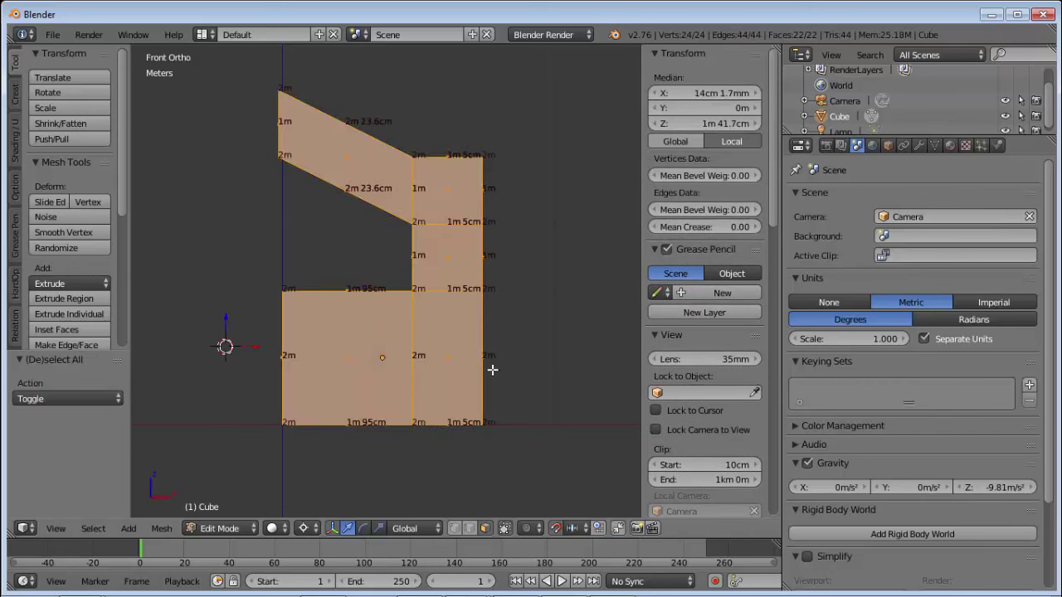
key(ctrl+z)
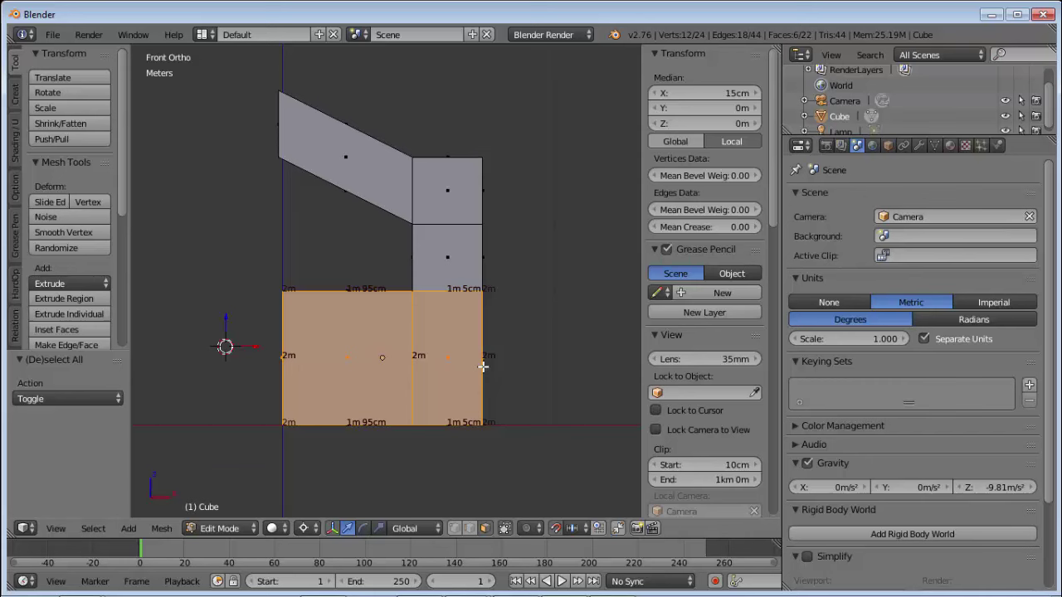
Step: In edge select mode, select the top edges to show lengths 2m 23.6cm and 1m 5cm
key(ctrl+Tab)
click(483, 360)
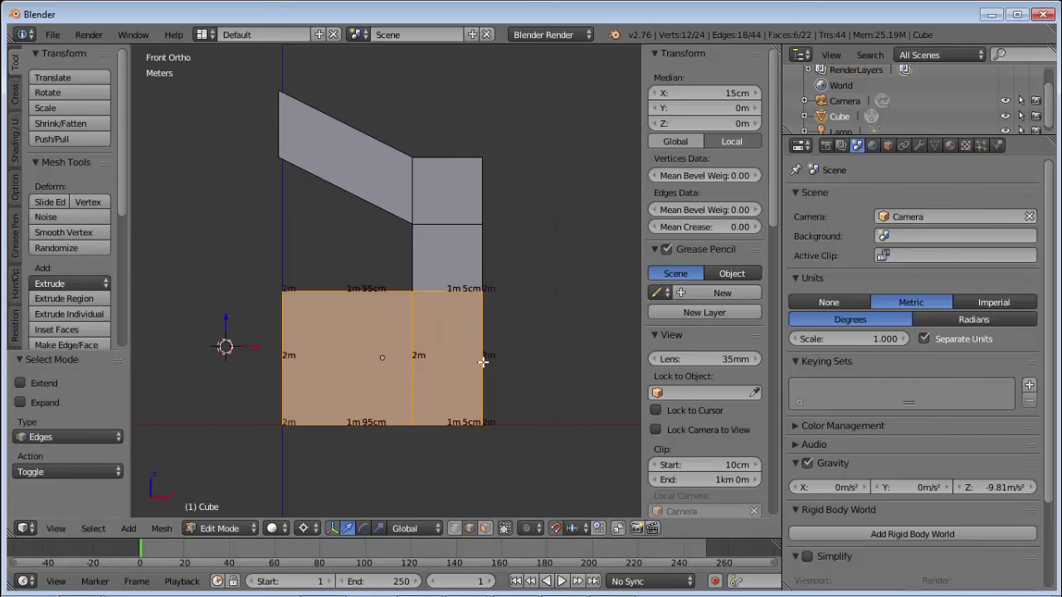
alt+right_click(482, 361)
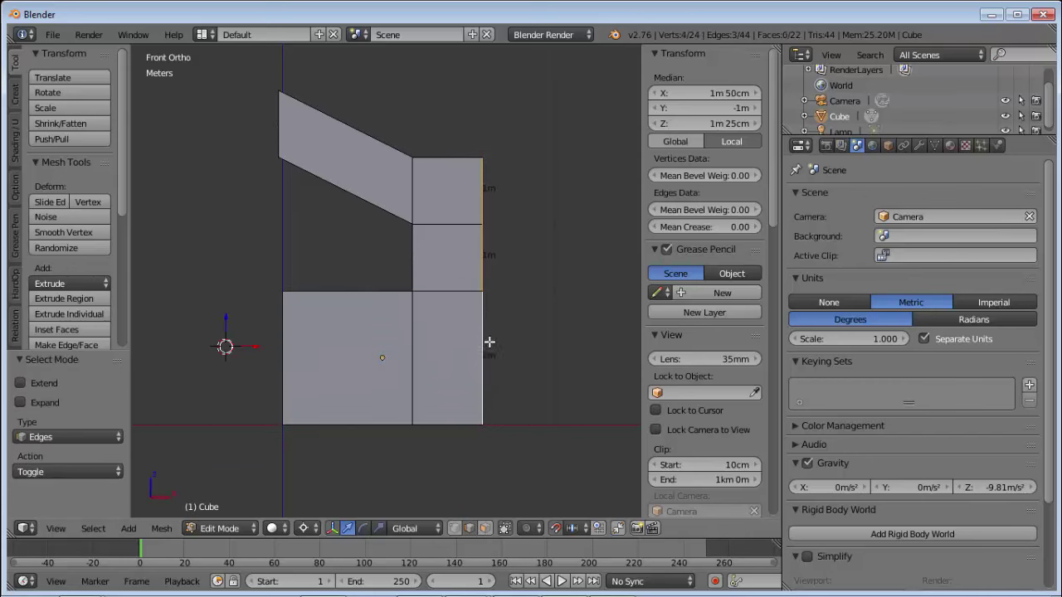
right_click(433, 154)
shift+right_click(367, 134)
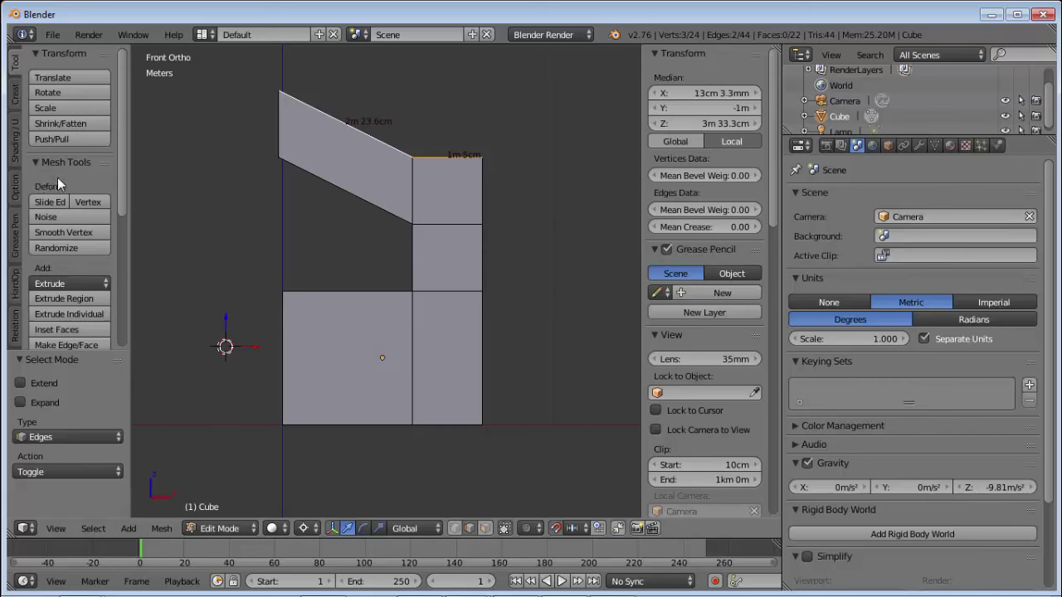
Step: With Ruler/Protractor from the Grease Pencil tab, measure the lower block's left side (2m 3.4mm)
click(15, 241)
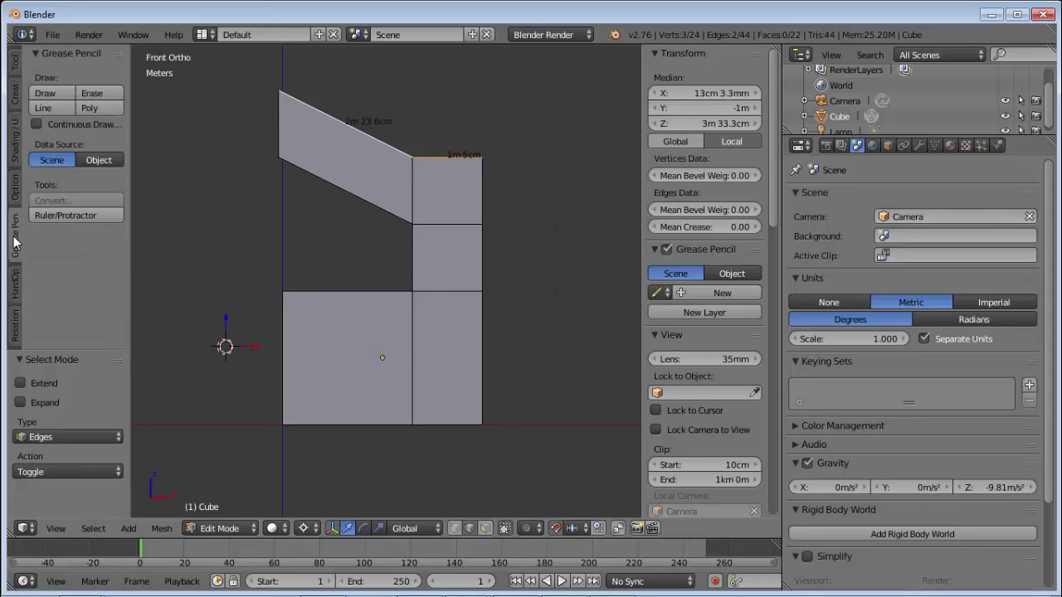
click(57, 217)
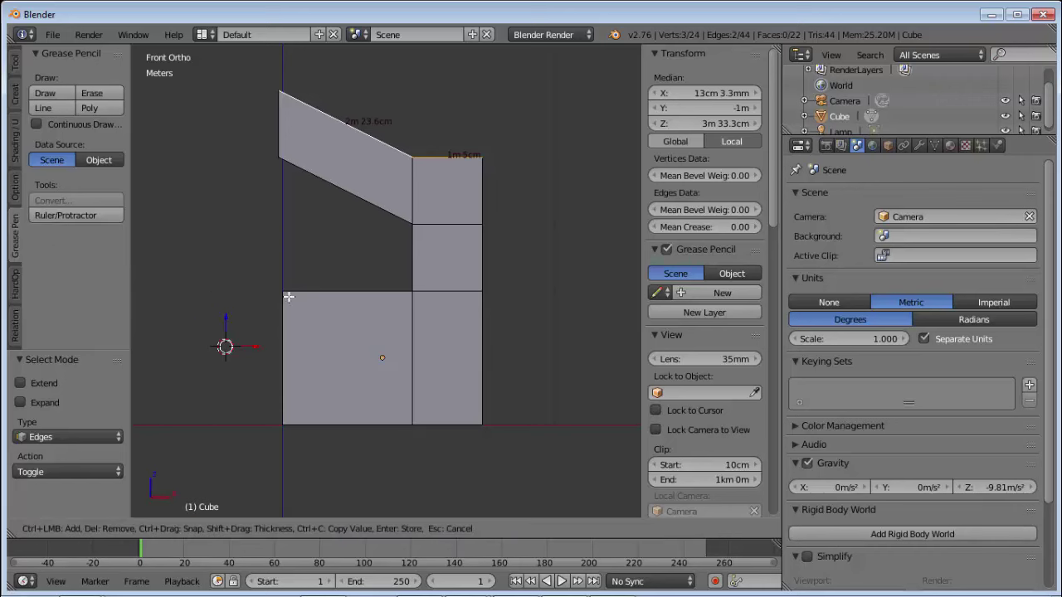
scroll(287, 296, up, 3)
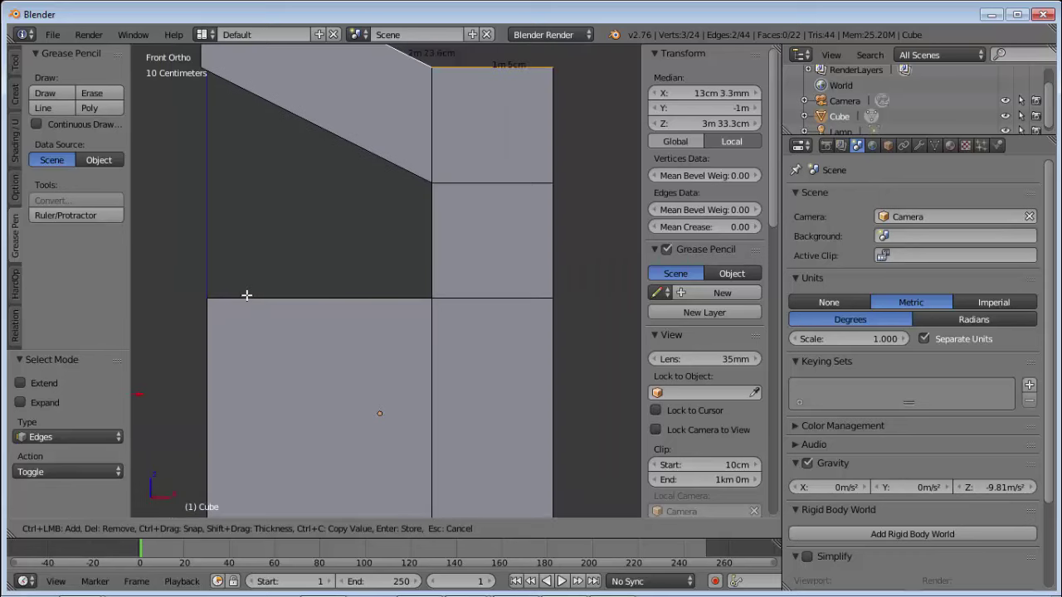
shift+middle_drag(246, 294, 350, 254)
scroll(322, 254, up, 2)
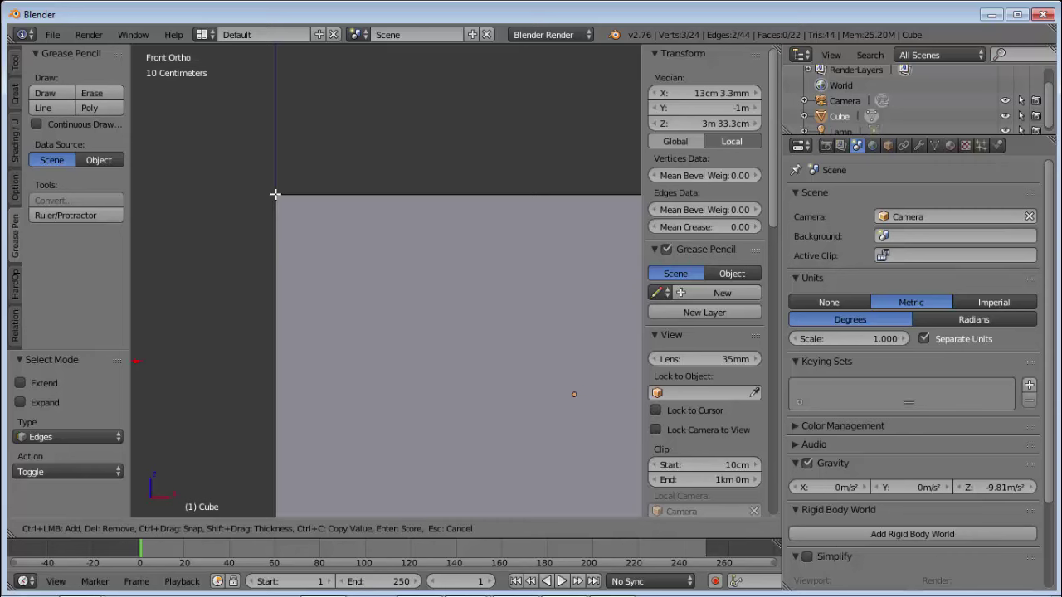
mouse_move(275, 194)
mouse_down()
mouse_move(270, 302)
mouse_move(279, 320)
mouse_move(344, 339)
mouse_move(333, 431)
mouse_up()
scroll(271, 302, down, 2)
scroll(280, 319, down, 2)
scroll(279, 322, down, 2)
scroll(345, 353, up, 2)
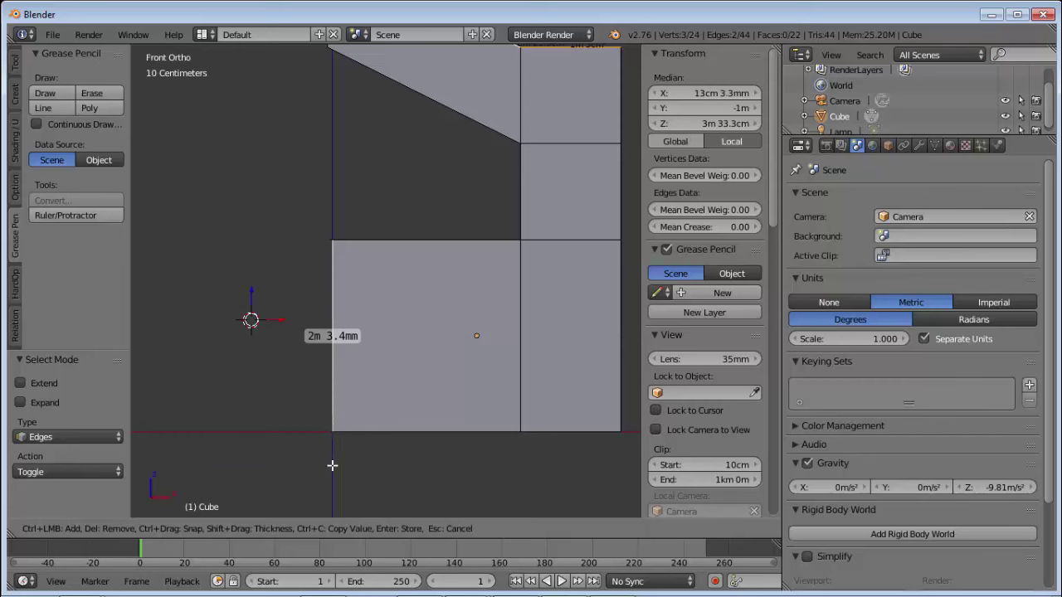
Step: Enable Separate Units and align the ruler end with the left edge, reading 2m 0.5mm
click(923, 338)
scroll(332, 431, up, 4)
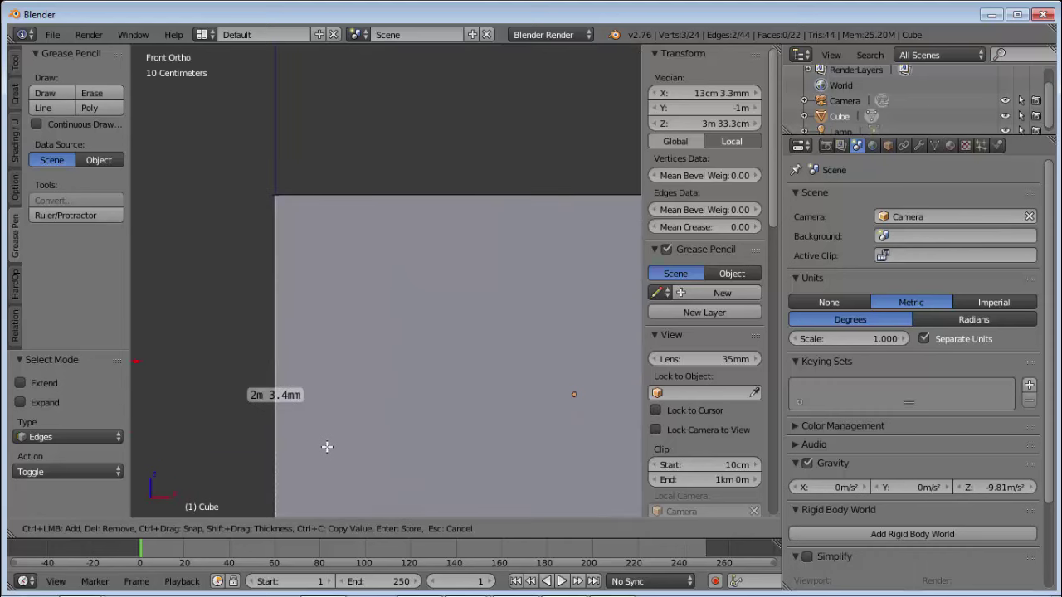
shift+middle_drag(336, 403, 339, 166)
scroll(240, 324, up, 4)
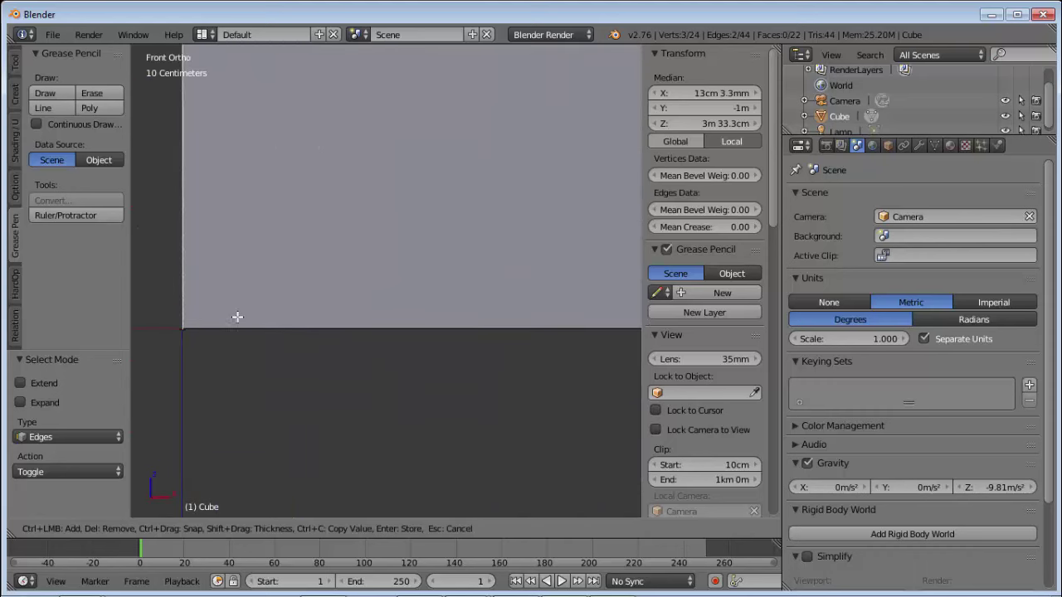
shift+middle_drag(237, 316, 403, 297)
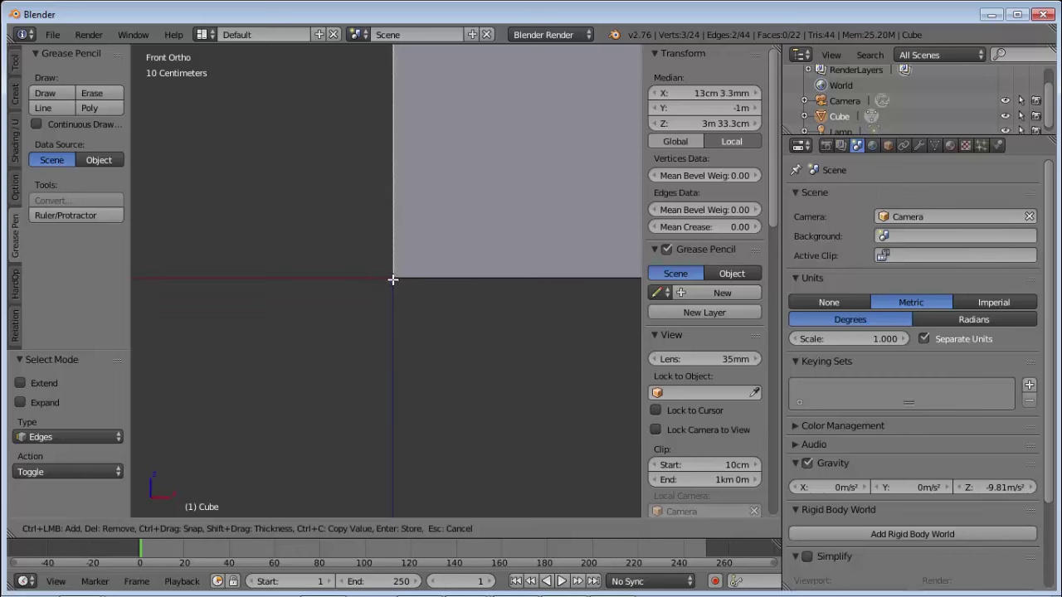
drag(393, 280, 392, 279)
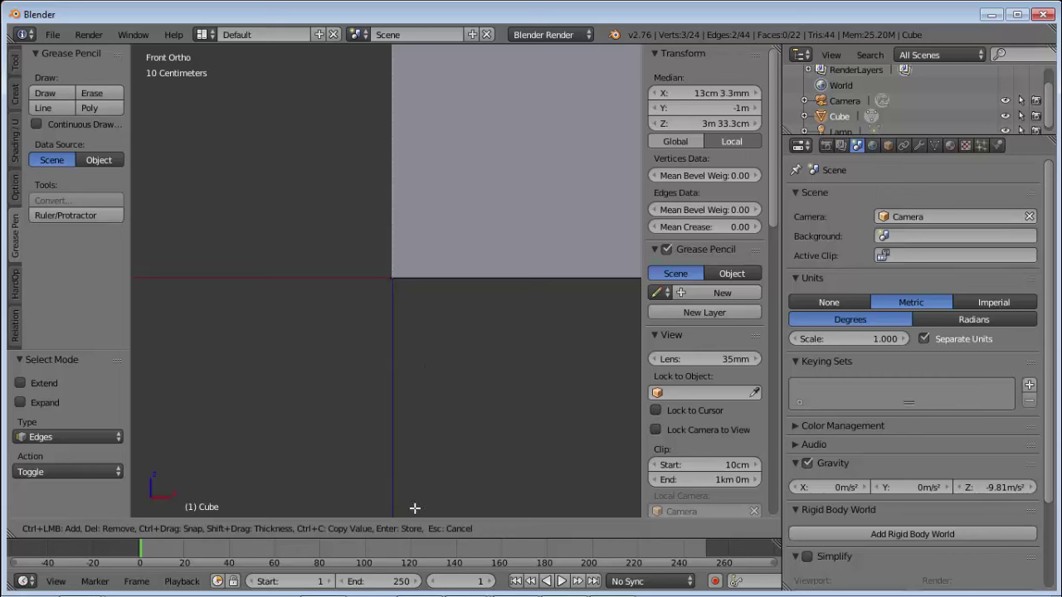
scroll(458, 557, up, 2)
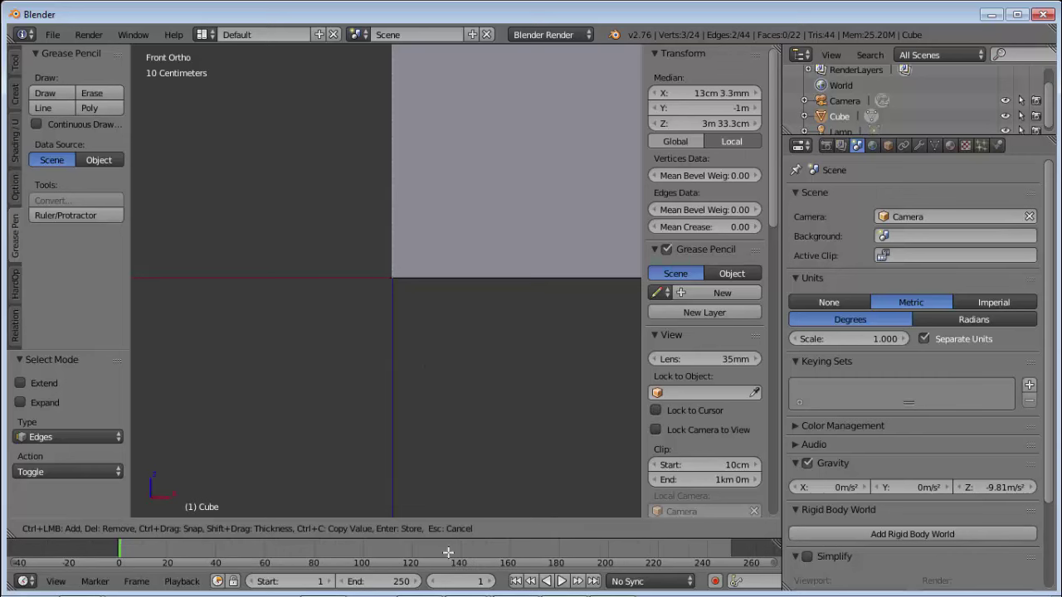
Step: Start a new ruler at the block's bottom-left corner and stretch it along the bottom edge
scroll(422, 244, down, 3)
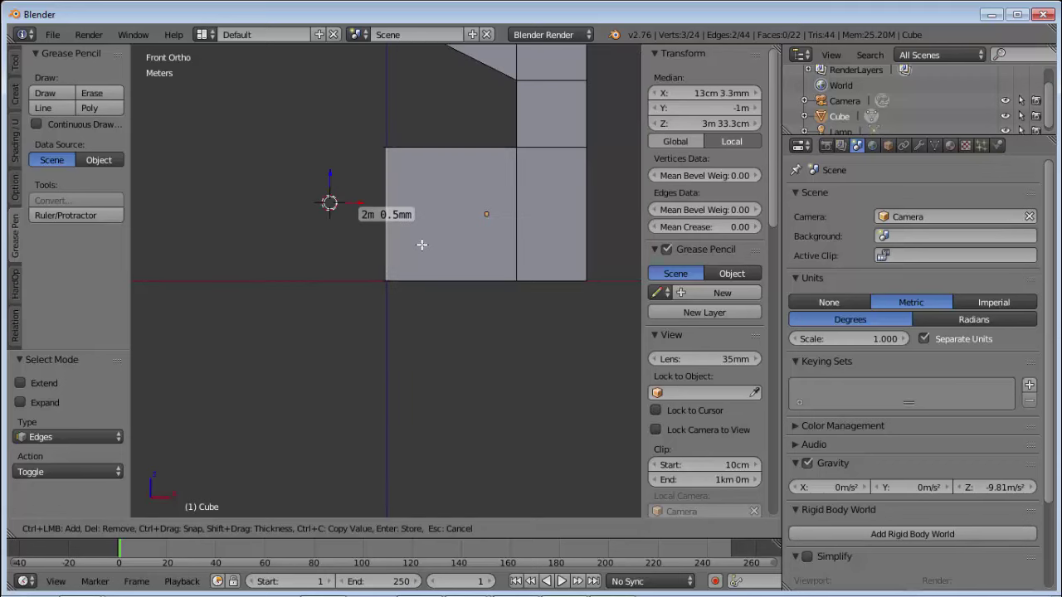
scroll(427, 251, up, 3)
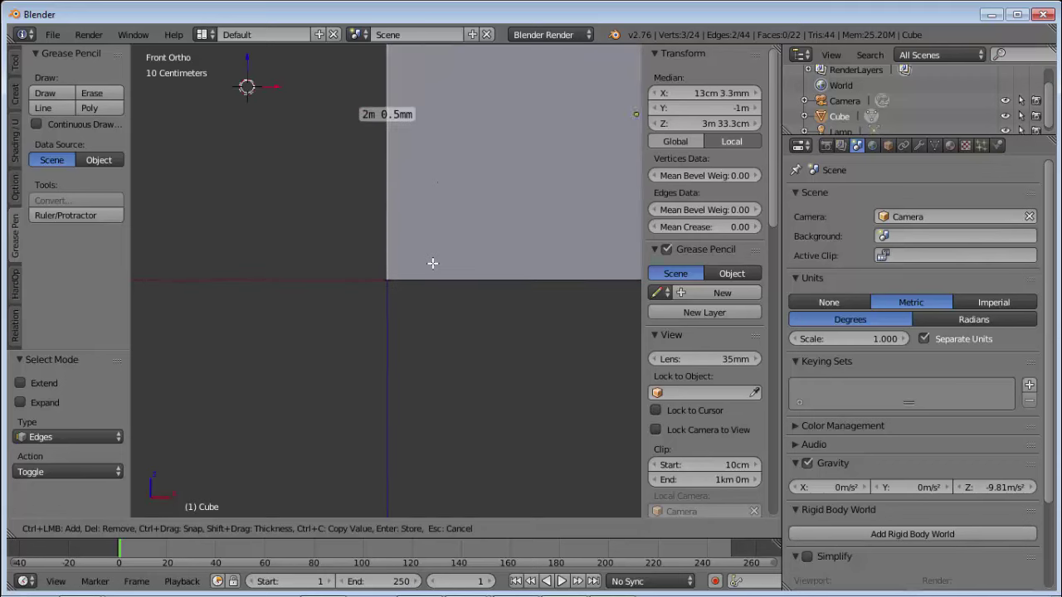
scroll(405, 284, up, 1)
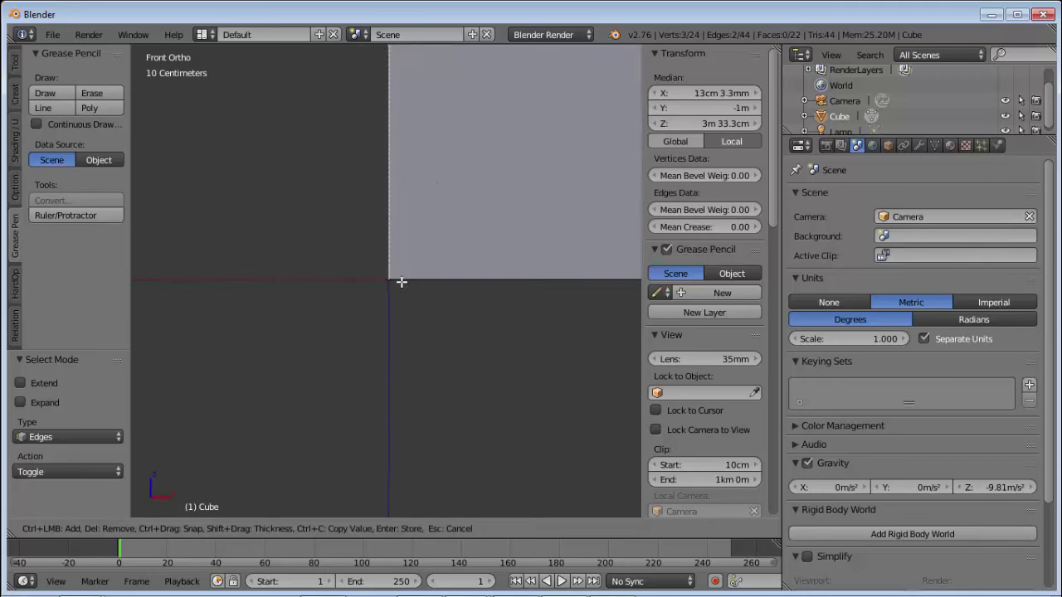
scroll(405, 282, up, 1)
scroll(405, 277, up, 1)
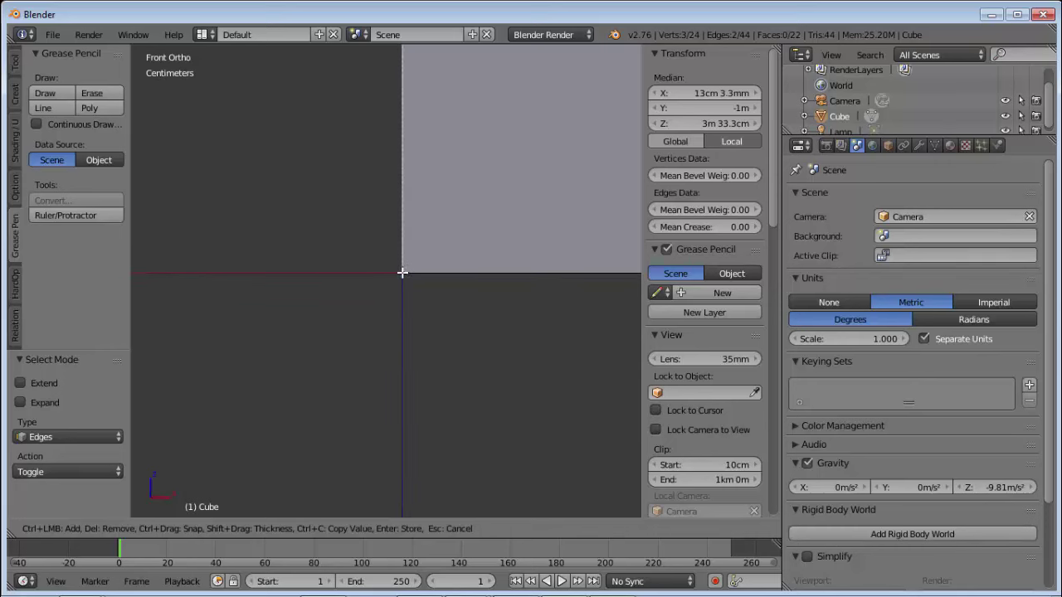
drag(402, 272, 607, 278)
scroll(606, 277, down, 6)
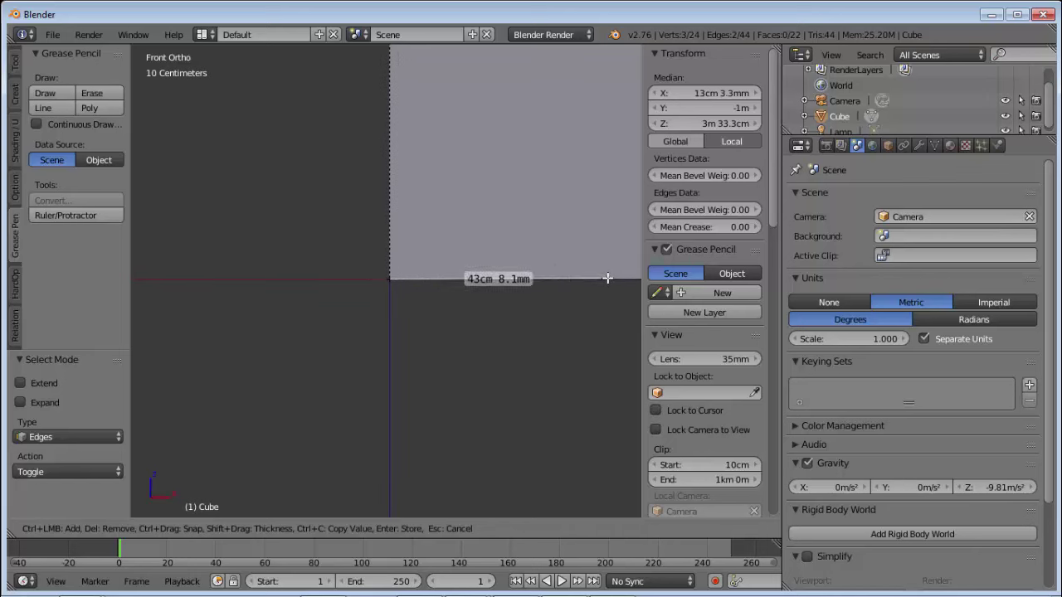
scroll(607, 278, down, 5)
scroll(607, 279, down, 5)
mouse_move(607, 278)
mouse_down()
mouse_move(550, 284)
mouse_move(628, 281)
mouse_up()
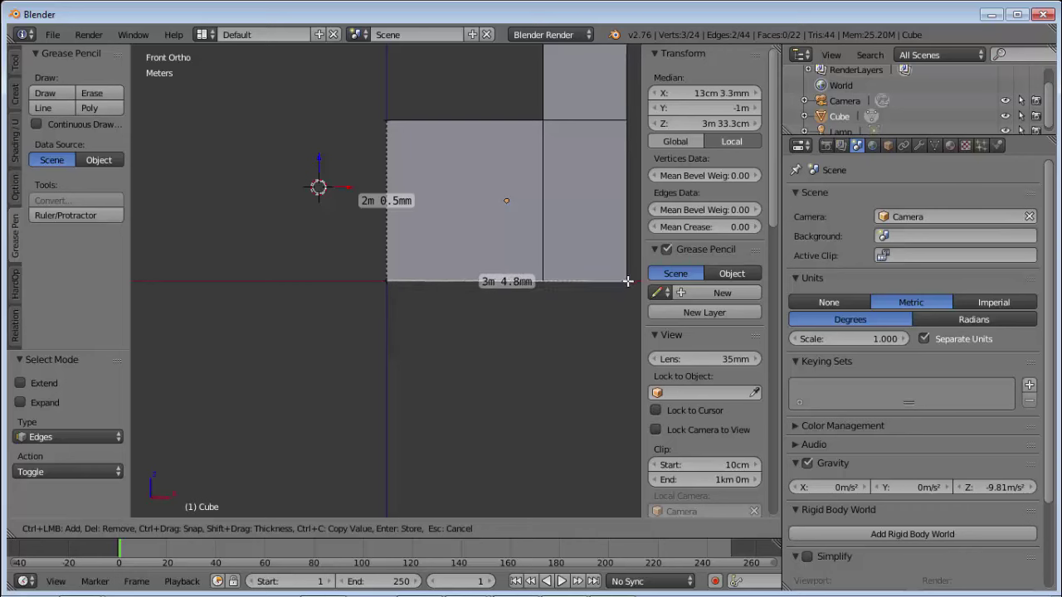
Step: Snap the ruler's end onto the bottom-right corner so it reads 2.99999m
shift+middle_drag(617, 298, 391, 324)
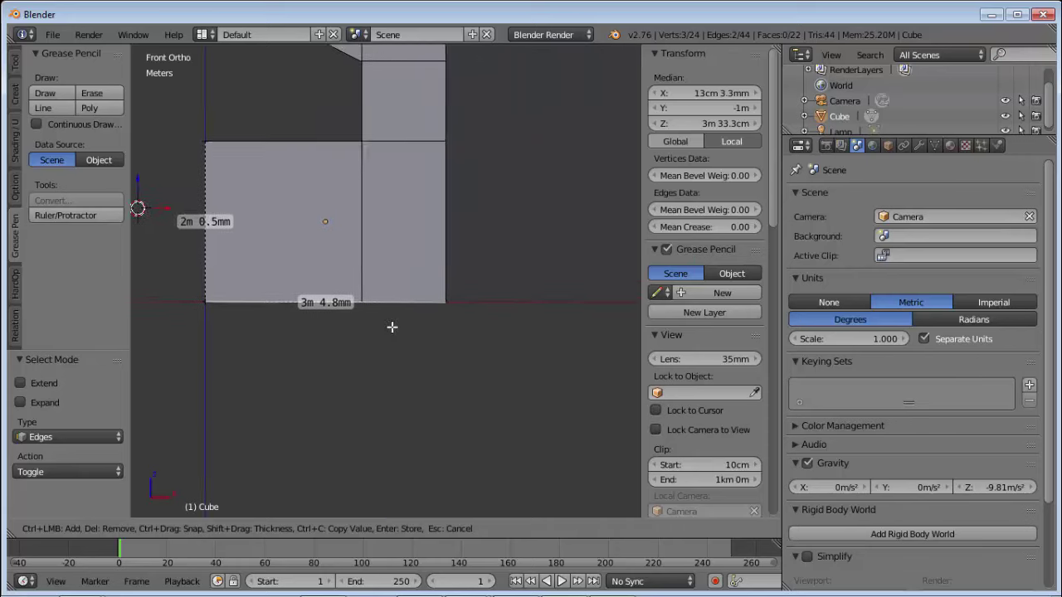
scroll(429, 311, up, 2)
scroll(429, 311, up, 12)
scroll(495, 374, down, 5)
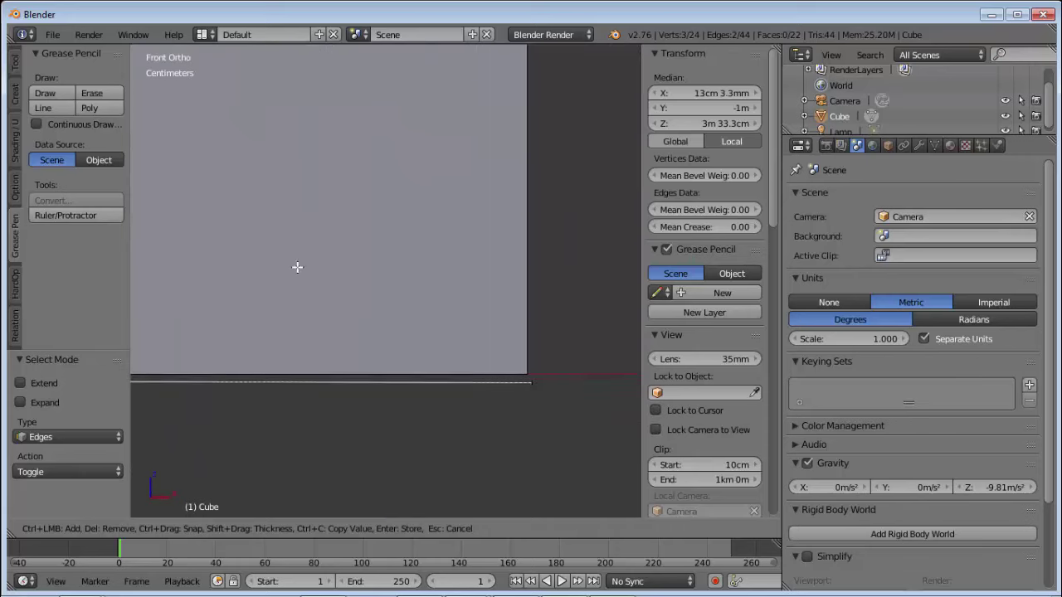
scroll(476, 381, up, 3)
scroll(514, 417, down, 4)
scroll(536, 358, up, 2)
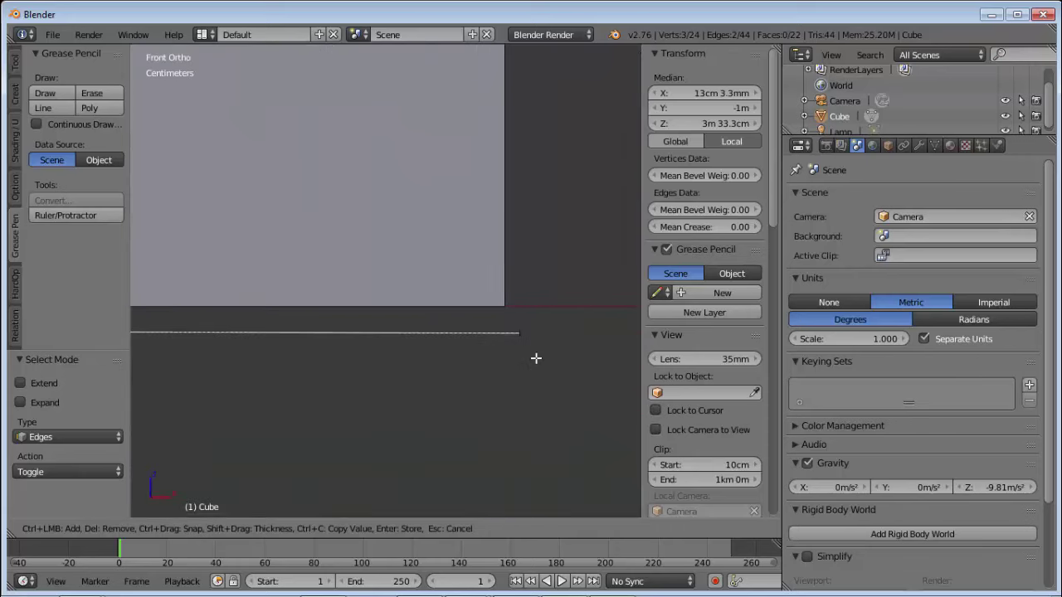
scroll(471, 303, up, 1)
scroll(470, 303, up, 3)
scroll(520, 263, up, 1)
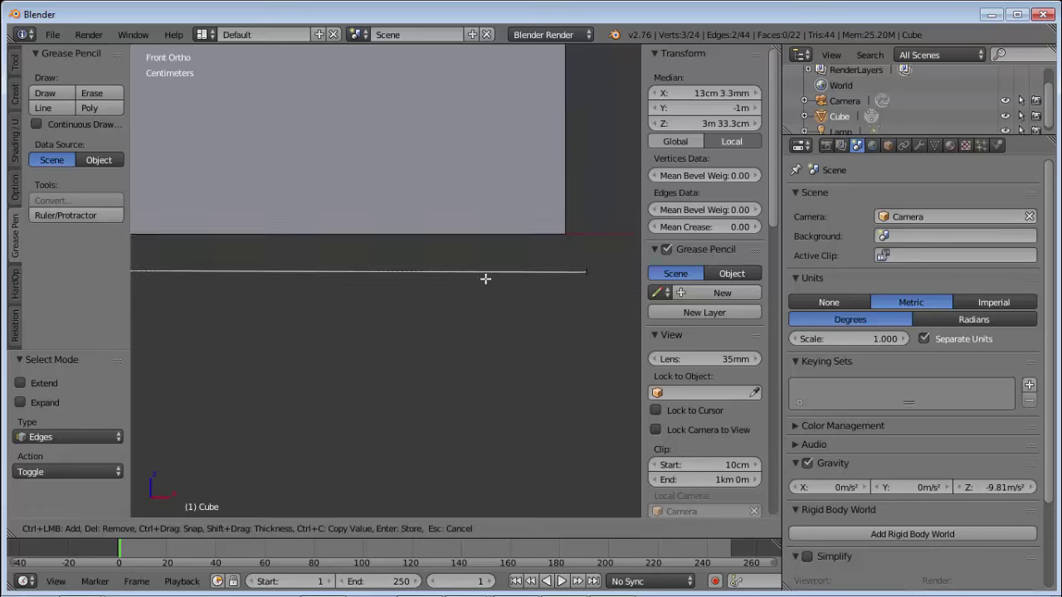
scroll(486, 277, down, 3)
scroll(431, 322, up, 2)
scroll(498, 299, down, 1)
scroll(523, 320, down, 1)
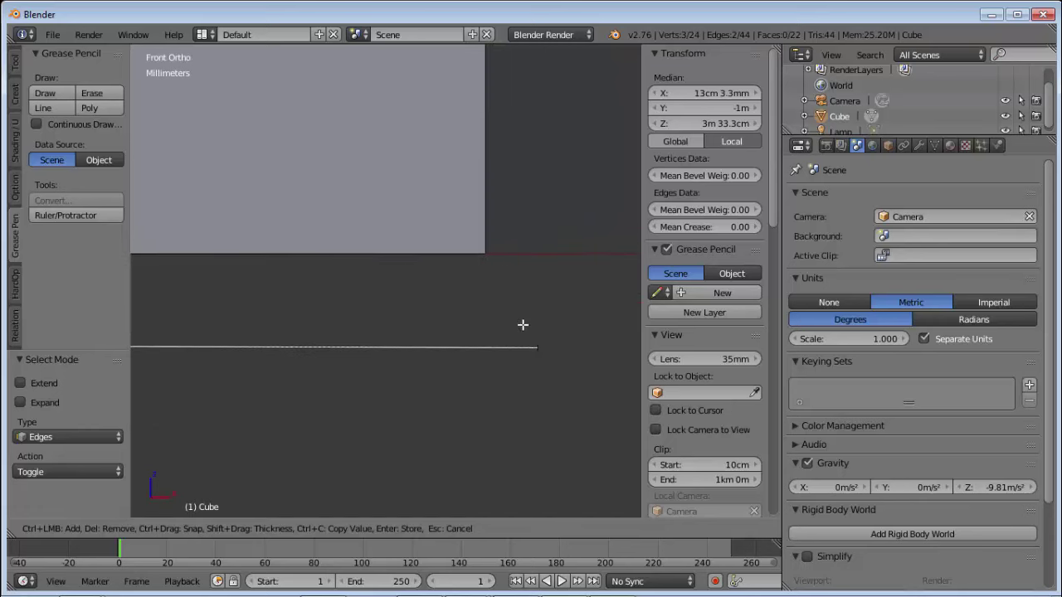
drag(537, 345, 485, 253)
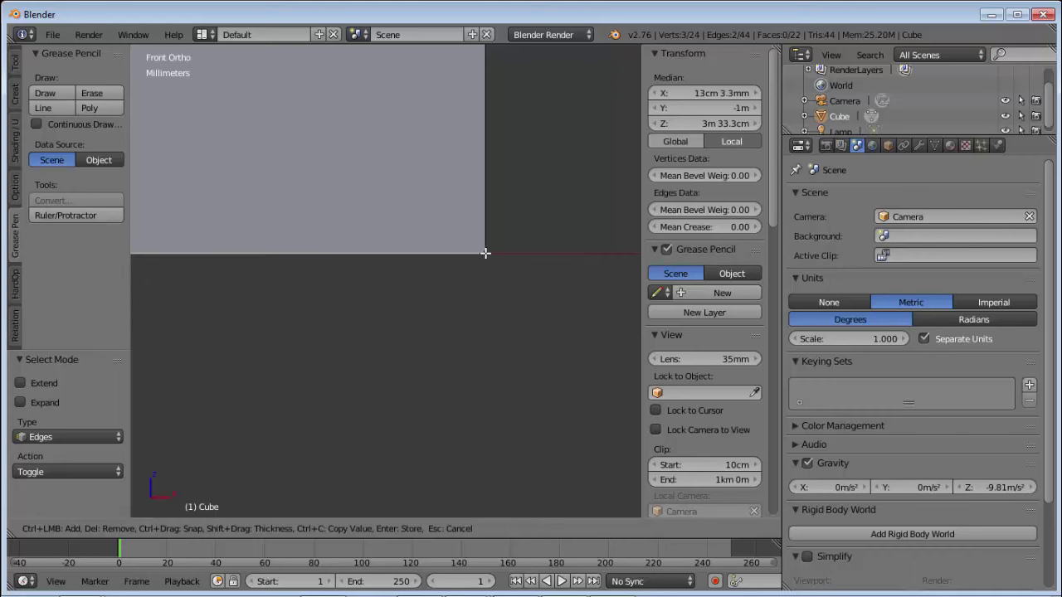
scroll(398, 253, down, 2)
scroll(344, 270, down, 1)
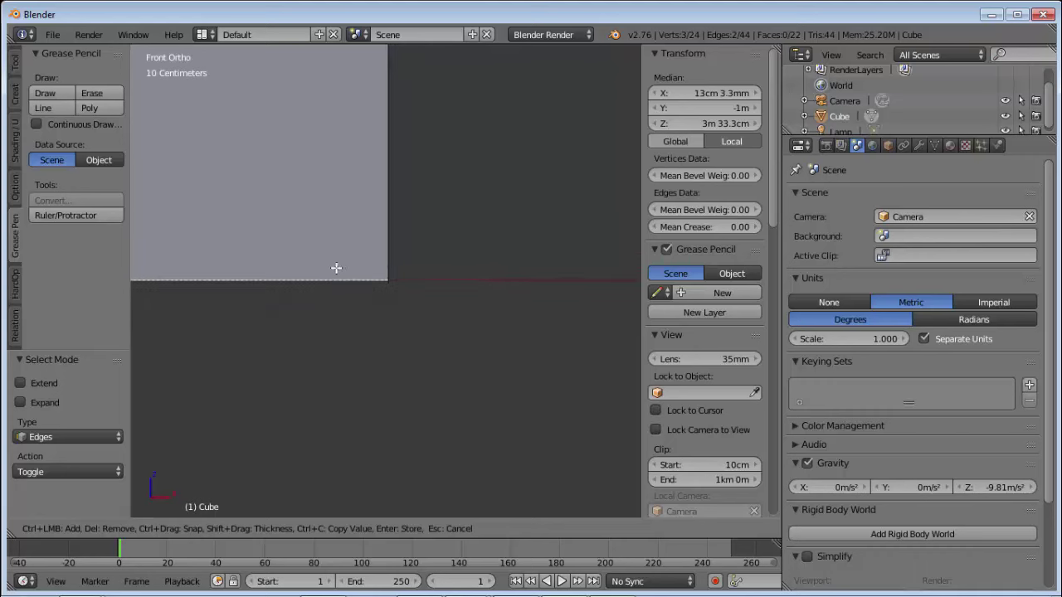
scroll(336, 268, down, 2)
ctrl+scroll(415, 251, up, 2)
ctrl+scroll(412, 294, up, 1)
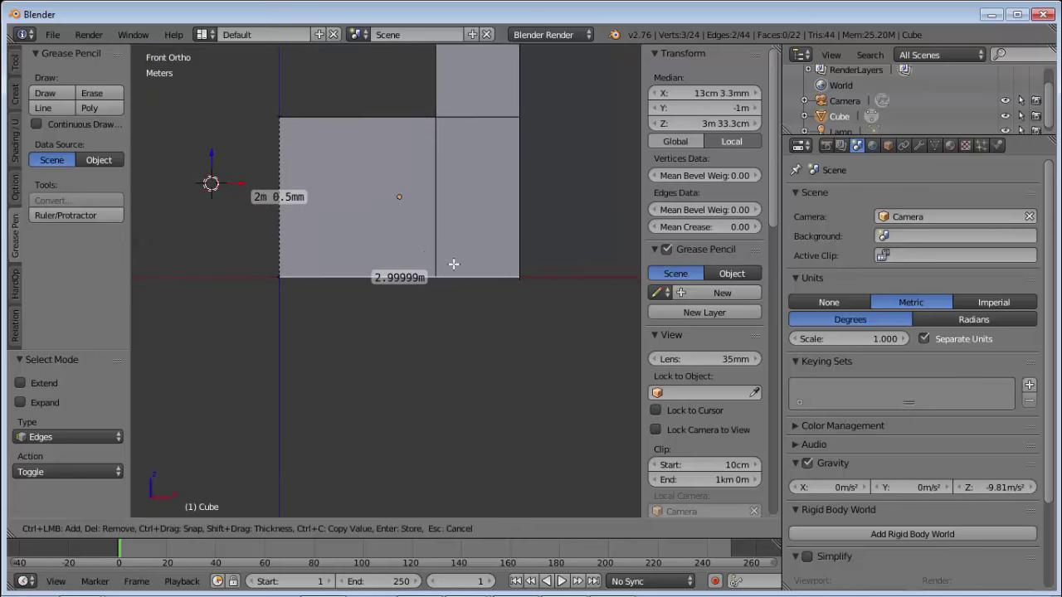
scroll(504, 281, up, 3)
Step: Zoom in on the lower face's bottom-right corner and start a new ruler there
mouse_move(439, 273)
shift+middle_down()
mouse_move(635, 396)
mouse_move(194, 403)
mouse_move(379, 410)
shift+middle_up()
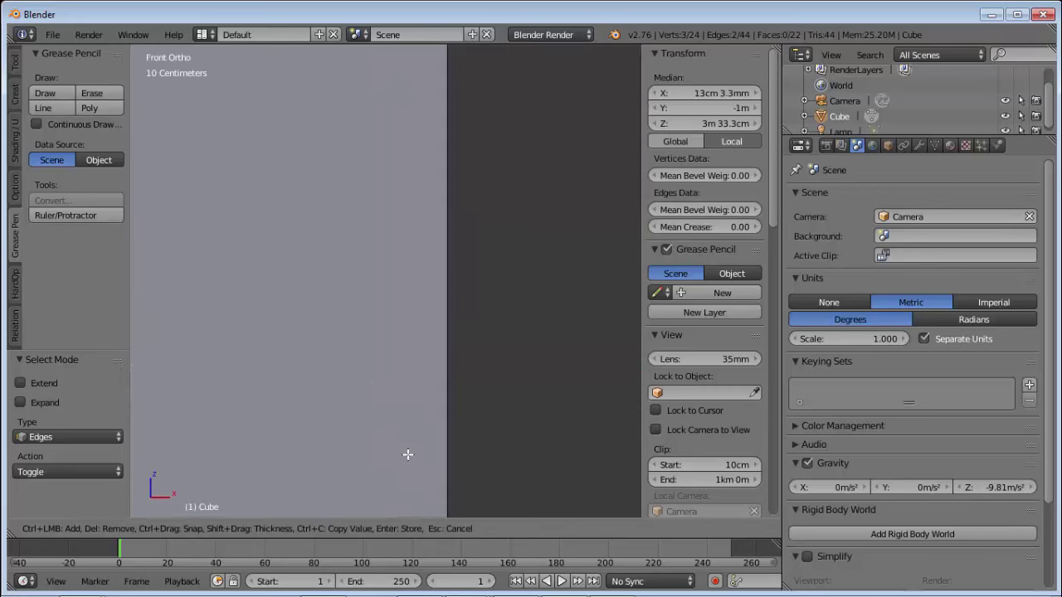
mouse_move(410, 252)
shift+middle_down()
mouse_move(441, 232)
mouse_move(439, 255)
shift+middle_up()
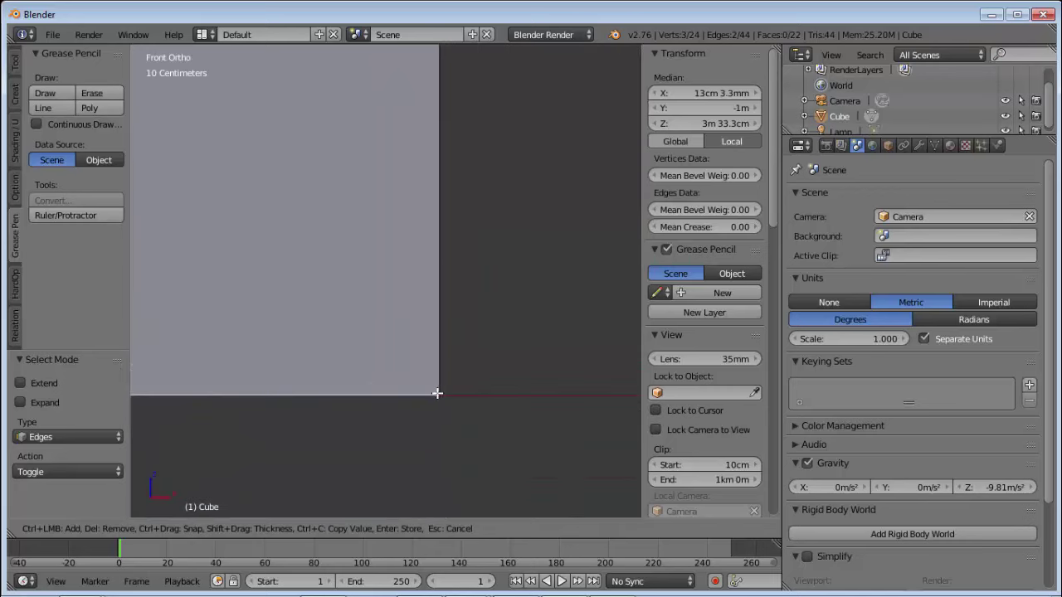
scroll(440, 396, up, 5)
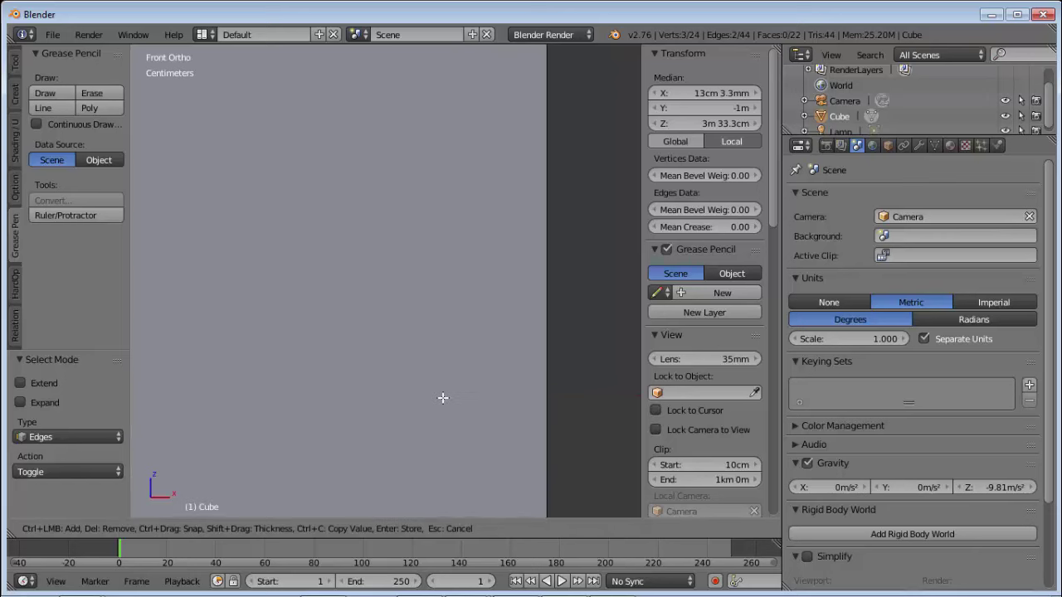
scroll(464, 412, up, 2)
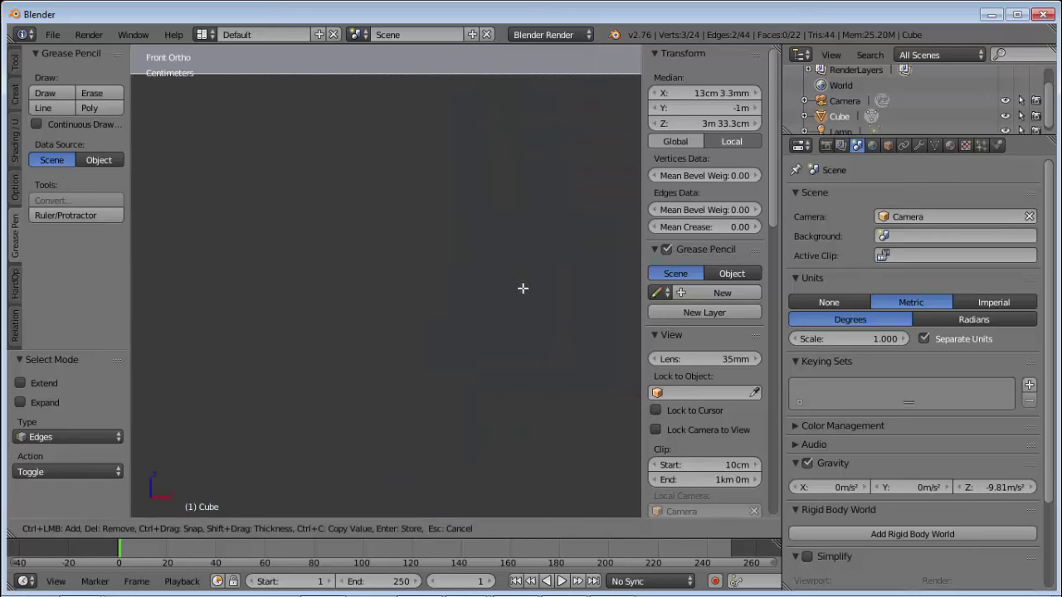
shift+middle_drag(522, 289, 268, 34)
scroll(409, 403, up, 3)
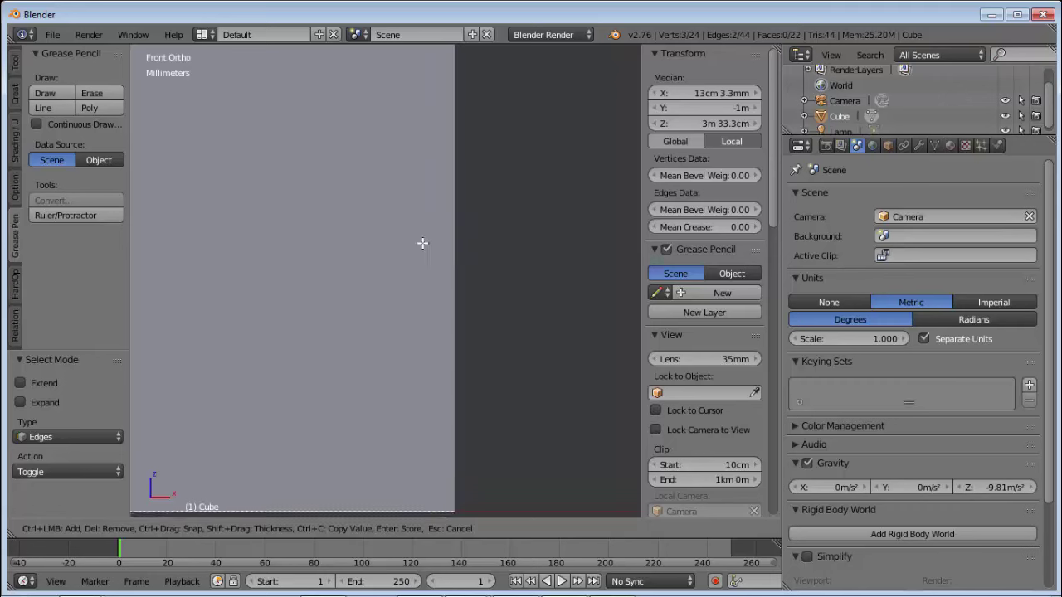
scroll(483, 210, down, 2)
scroll(516, 250, down, 5)
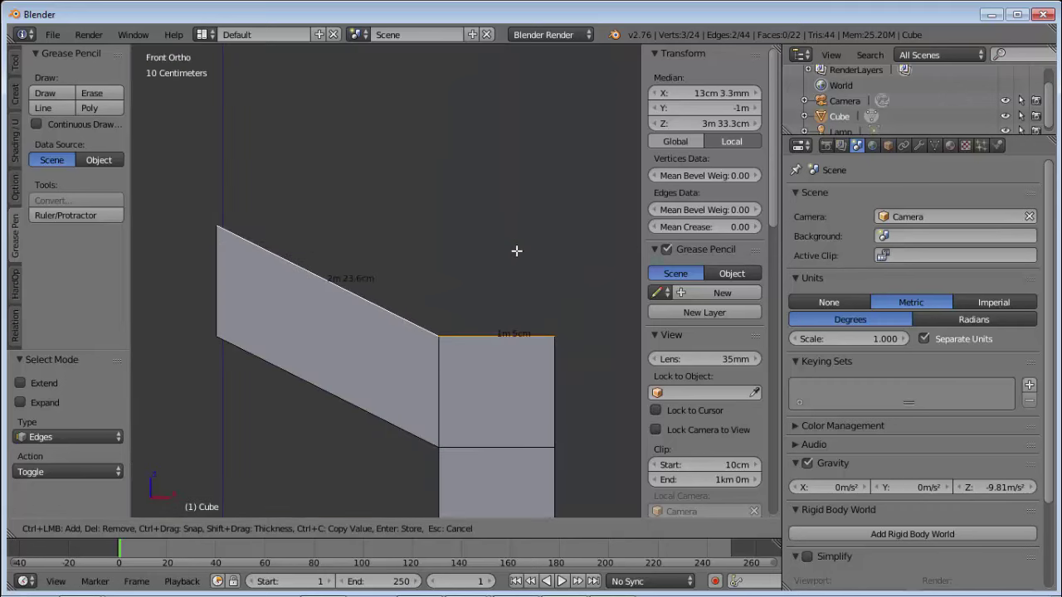
scroll(581, 451, down, 2)
mouse_move(493, 432)
shift+middle_down()
mouse_move(498, 282)
mouse_move(407, 317)
shift+middle_up()
scroll(502, 290, up, 4)
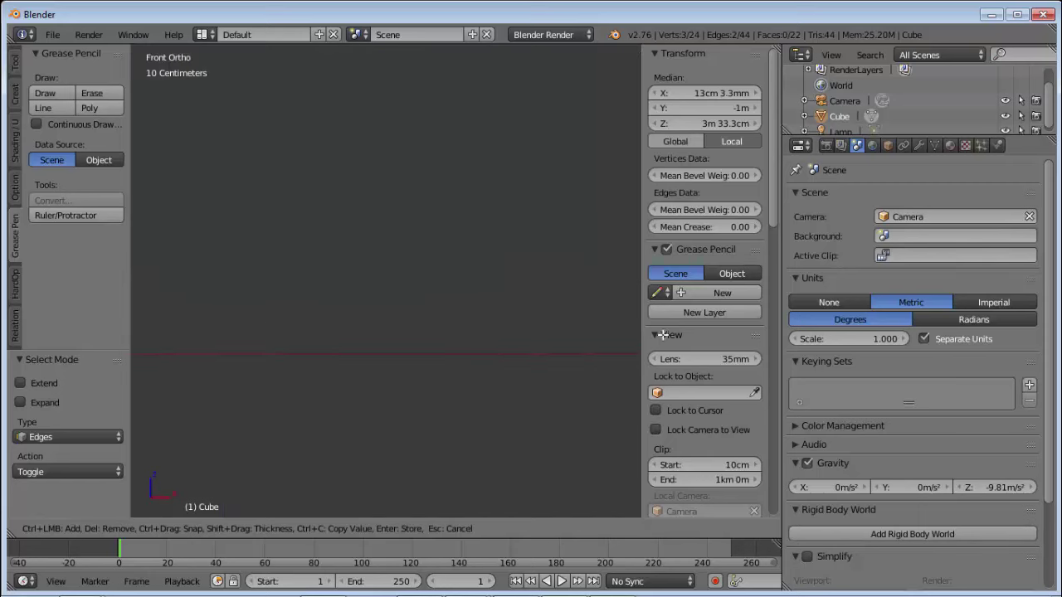
scroll(497, 374, up, 3)
scroll(545, 386, down, 1)
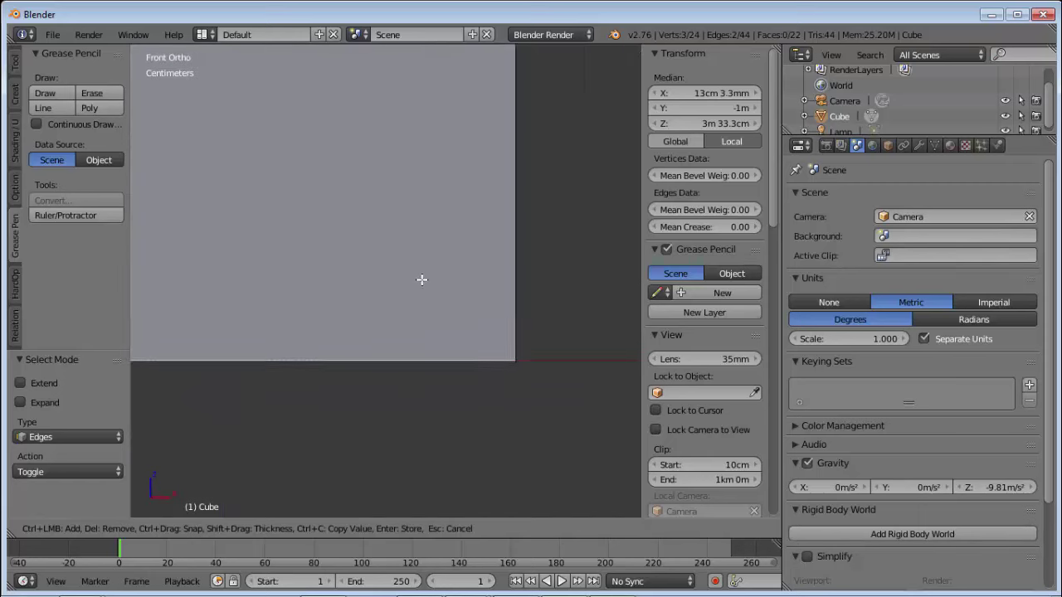
scroll(423, 280, down, 1)
scroll(484, 410, up, 2)
scroll(379, 290, down, 2)
scroll(440, 348, down, 1)
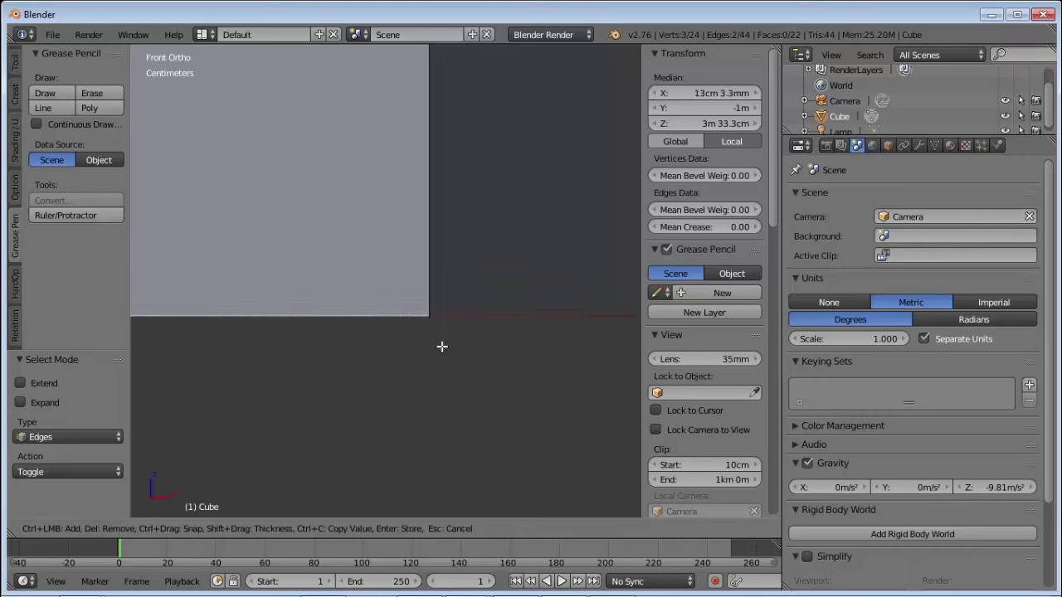
scroll(456, 339, up, 1)
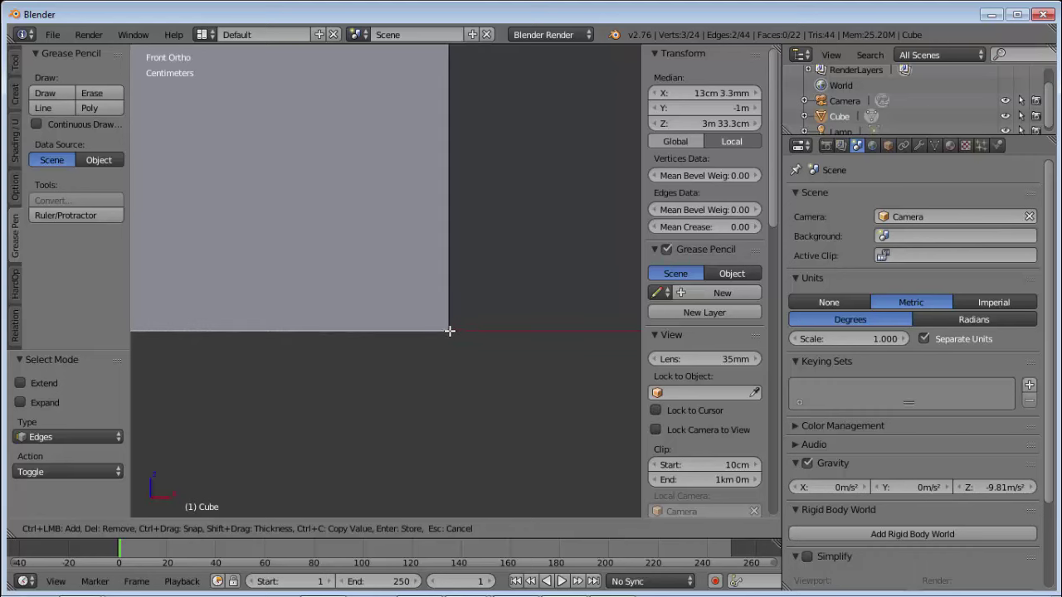
mouse_move(448, 331)
mouse_down()
mouse_move(453, 55)
mouse_move(447, 66)
mouse_up()
Step: Return to Front Ortho and stretch the ruler up the right edge, reading 4m 5.3mm
mouse_move(448, 68)
middle_down()
mouse_move(393, 159)
mouse_move(451, 242)
mouse_move(415, 224)
mouse_move(469, 358)
middle_up()
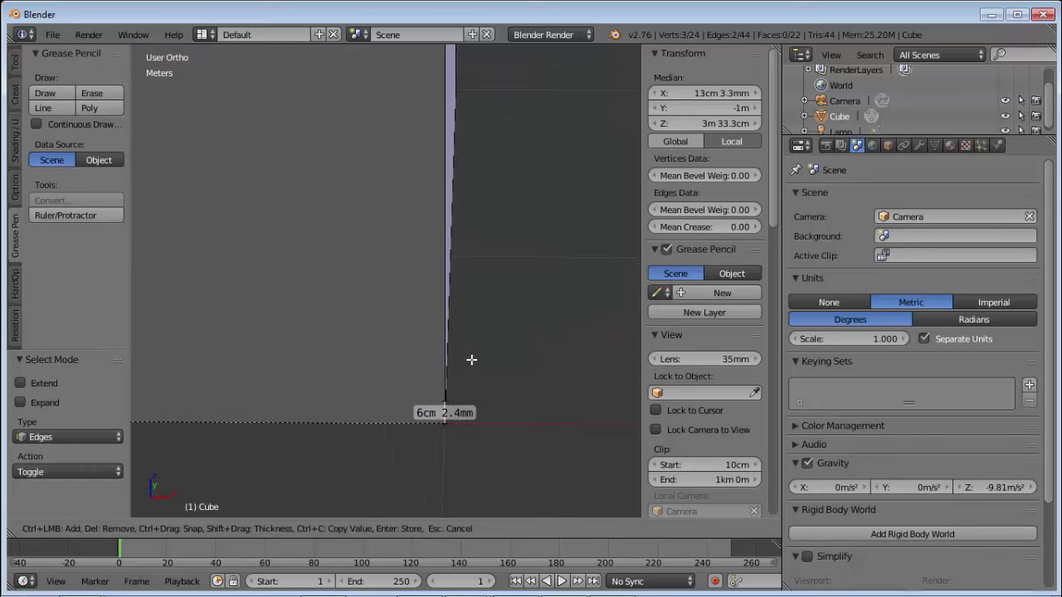
key(KP_1)
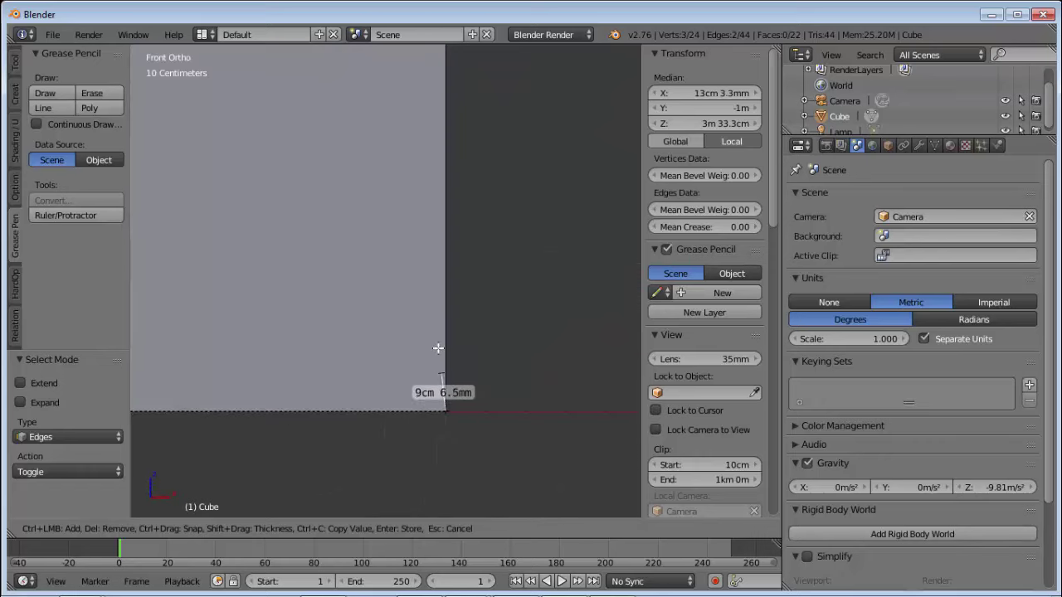
mouse_move(445, 385)
mouse_down()
mouse_move(444, 51)
mouse_move(445, 95)
mouse_up()
scroll(442, 116, down, 5)
scroll(497, 315, down, 2)
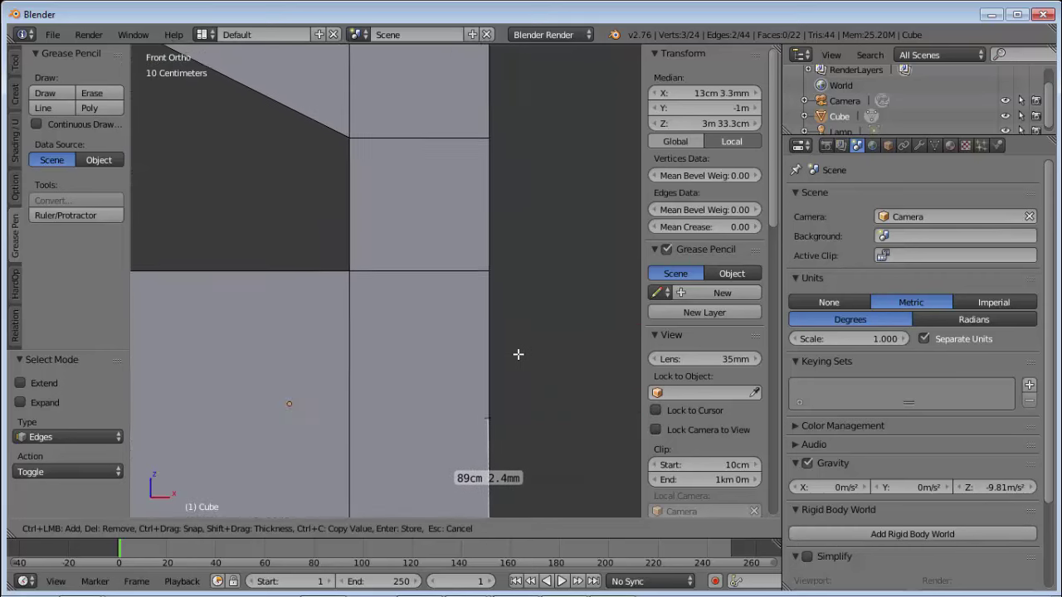
scroll(502, 327, down, 1)
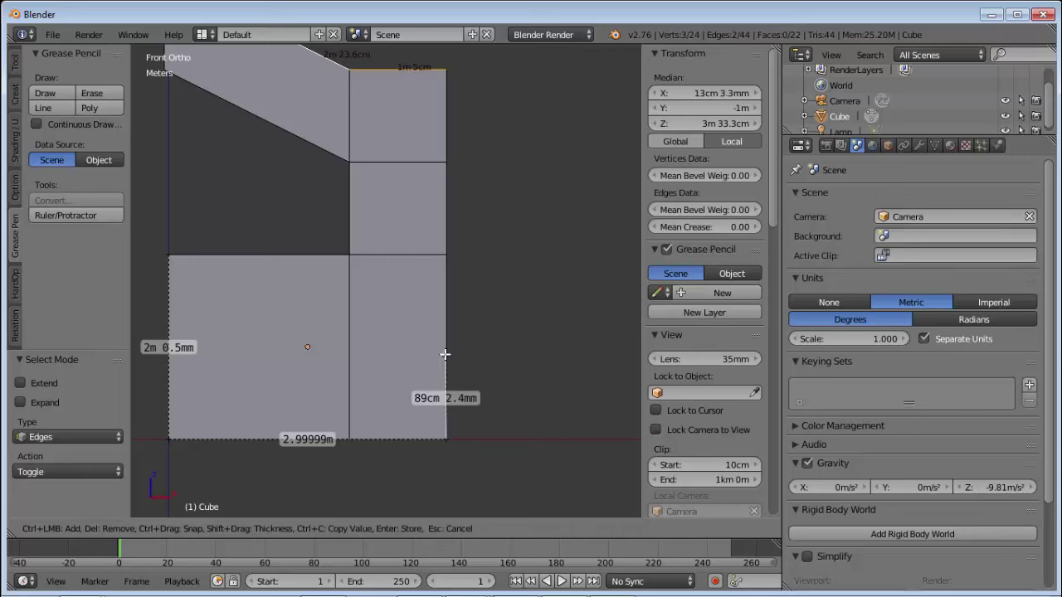
drag(445, 354, 447, 69)
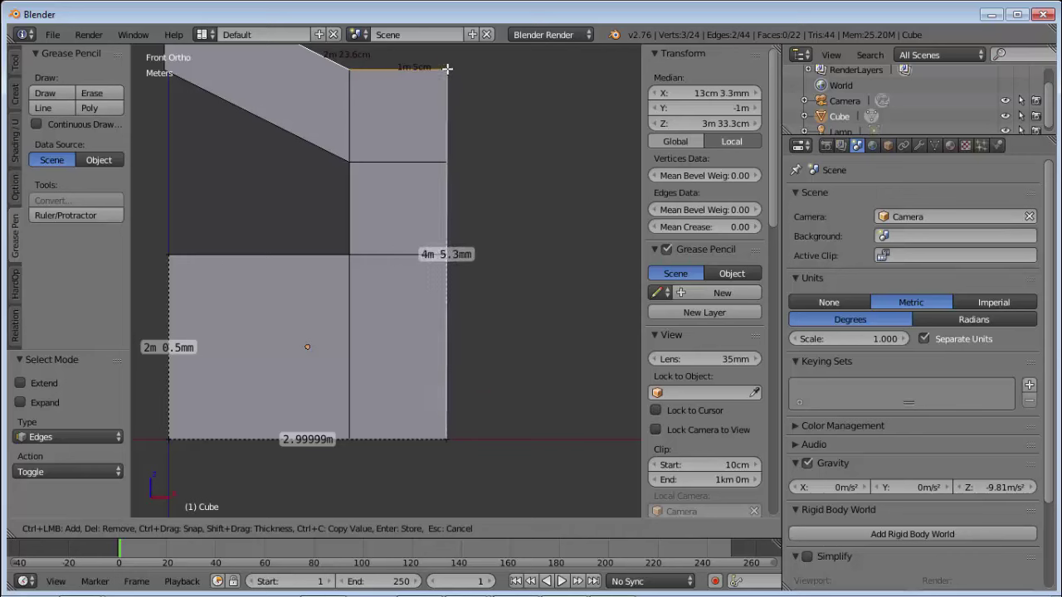
Step: Snap the right-side ruler's end onto the top-right vertex so it reads 4m 71µm
scroll(450, 89, up, 8)
scroll(534, 116, down, 3)
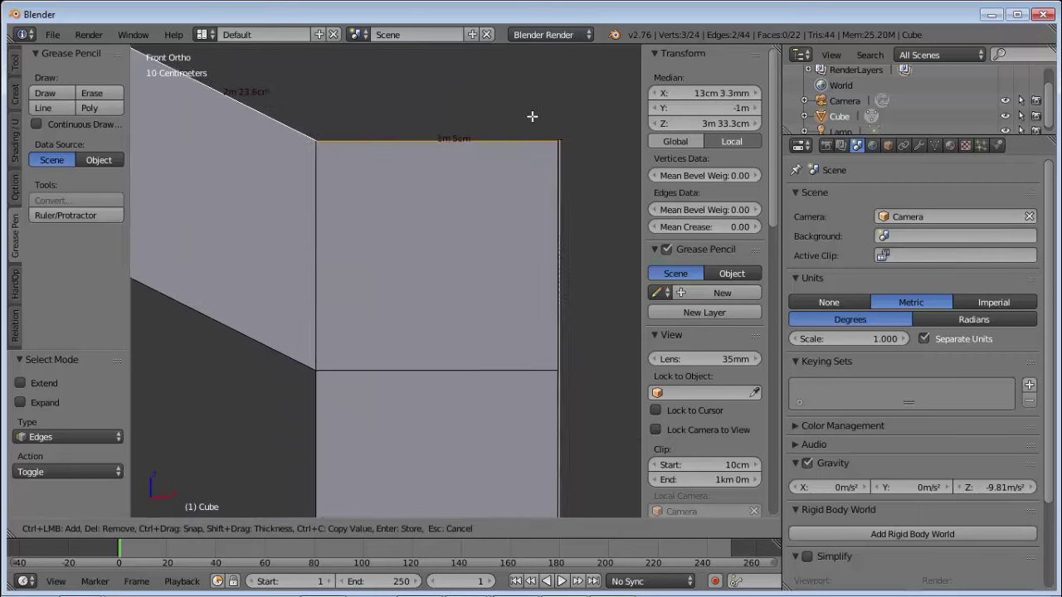
scroll(502, 113, up, 1)
scroll(531, 257, up, 4)
scroll(541, 365, down, 3)
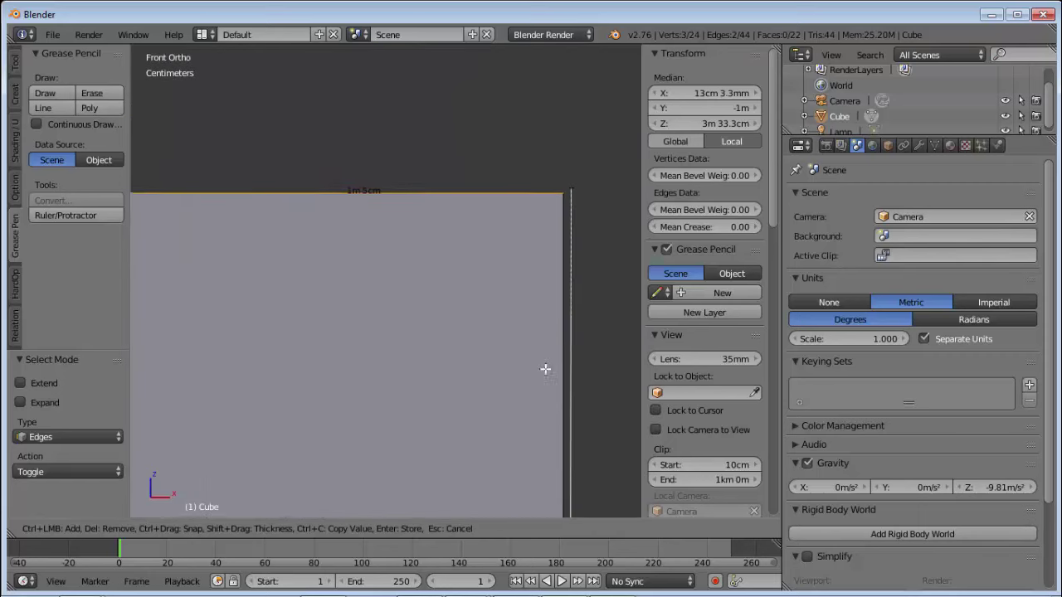
scroll(539, 274, up, 1)
scroll(525, 267, down, 1)
scroll(467, 308, up, 2)
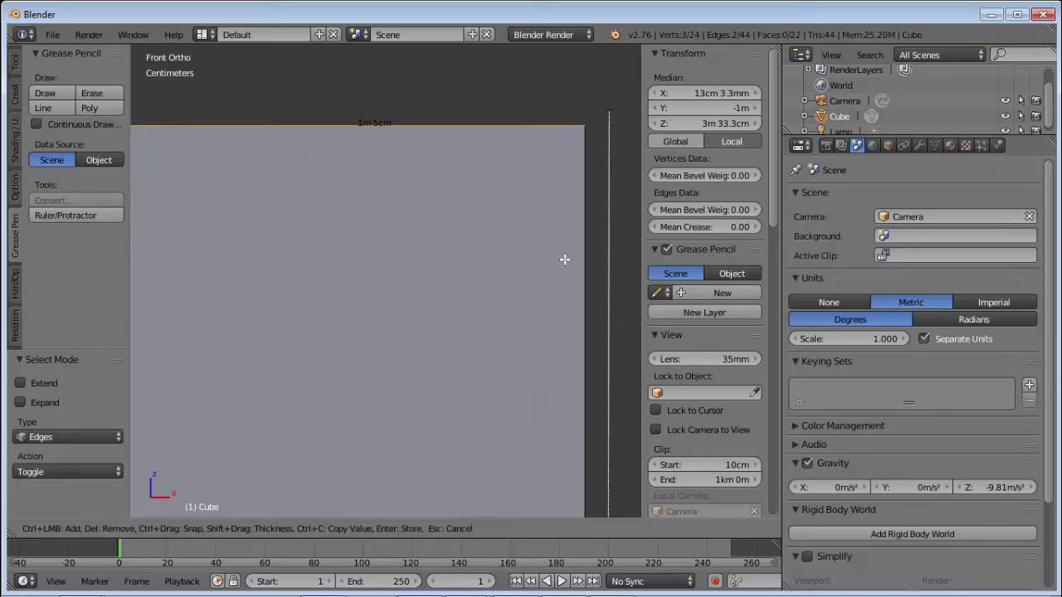
scroll(564, 256, down, 1)
scroll(498, 265, down, 1)
scroll(536, 182, up, 6)
scroll(410, 429, down, 1)
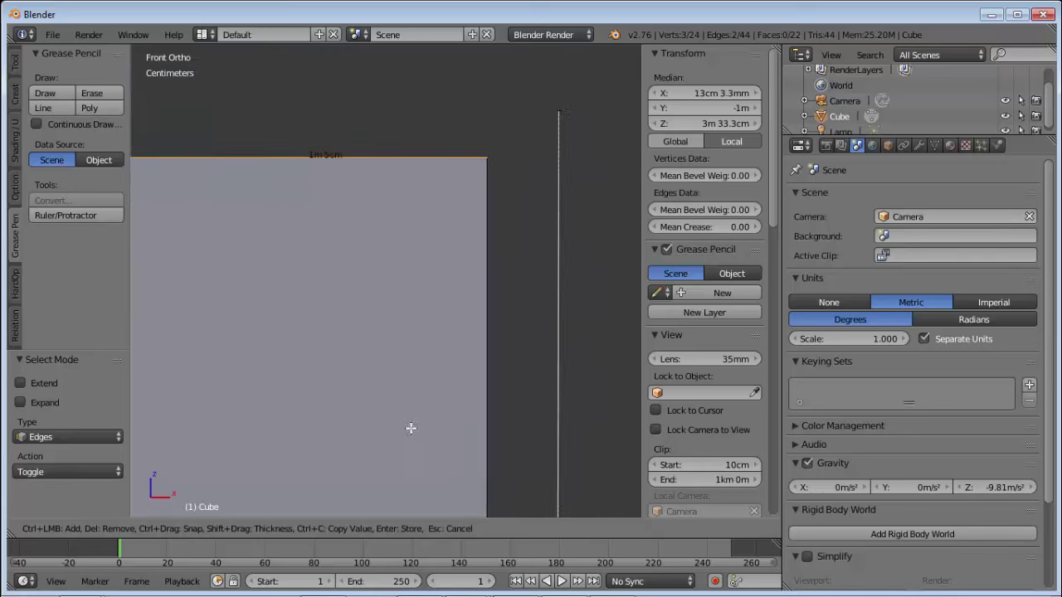
scroll(487, 248, down, 1)
scroll(473, 340, down, 1)
scroll(431, 266, up, 2)
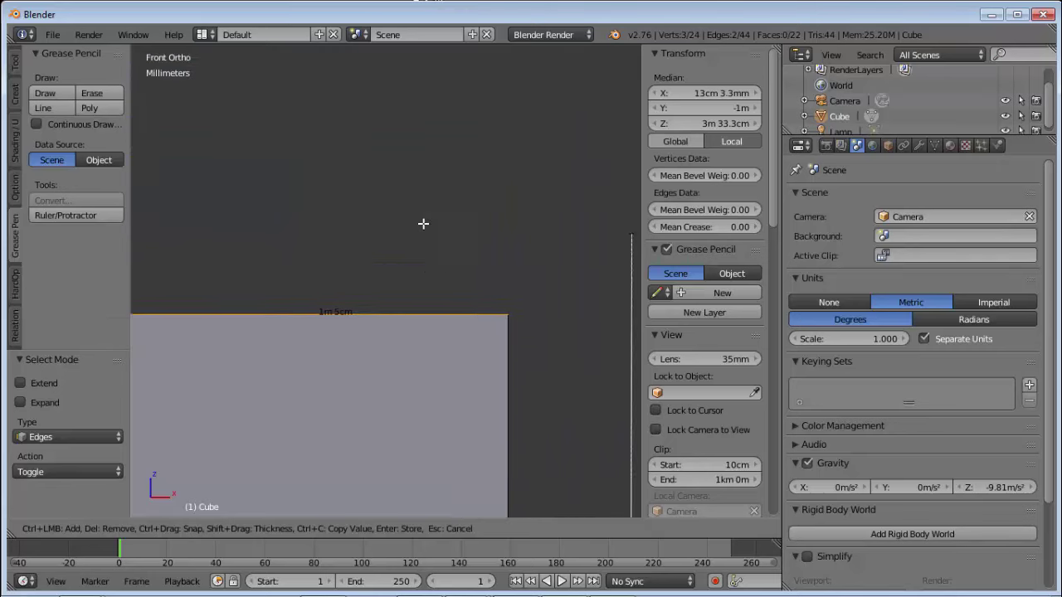
scroll(515, 149, up, 2)
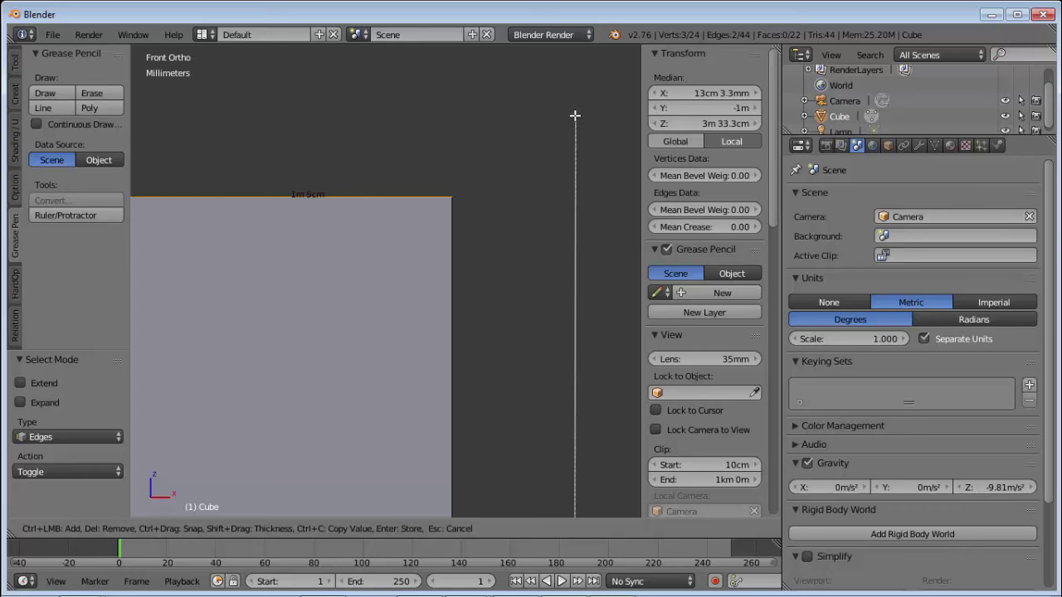
mouse_move(575, 116)
mouse_down()
mouse_move(467, 172)
mouse_move(452, 196)
mouse_up()
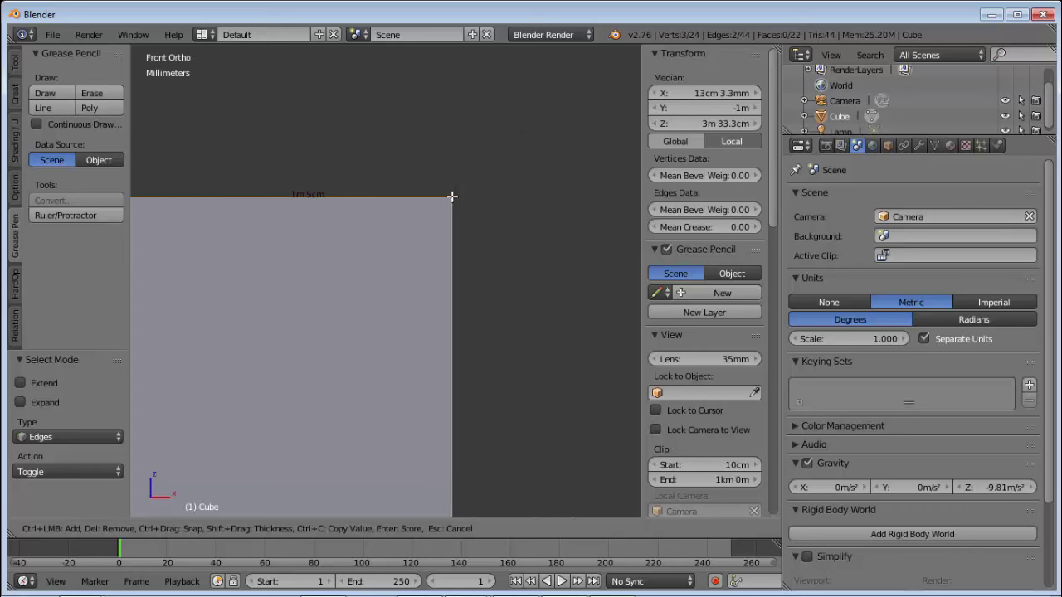
scroll(462, 173, down, 2)
scroll(410, 237, down, 2)
scroll(398, 249, down, 1)
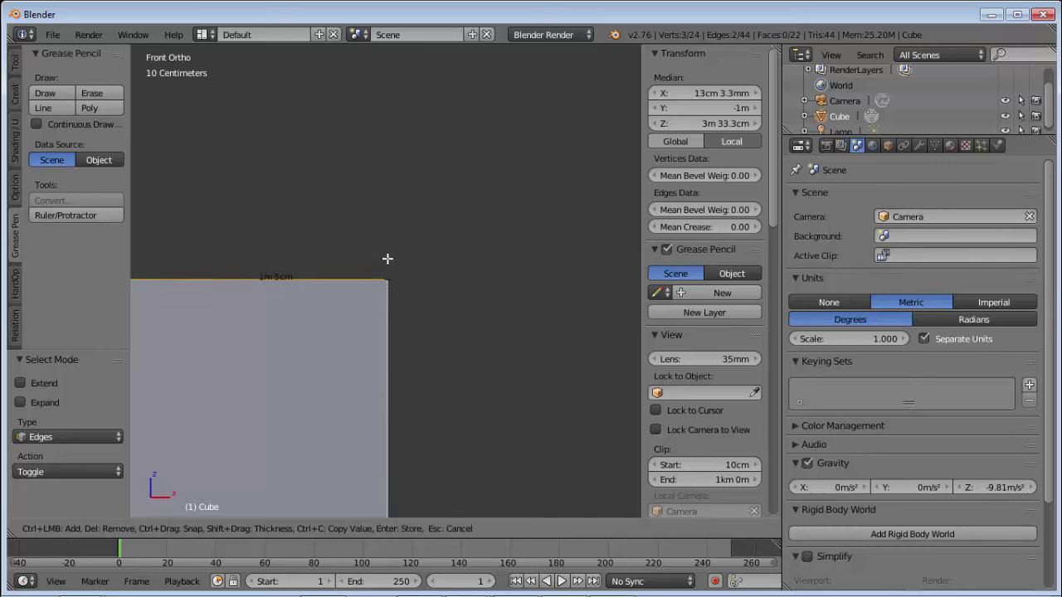
scroll(387, 259, down, 3)
scroll(391, 263, down, 3)
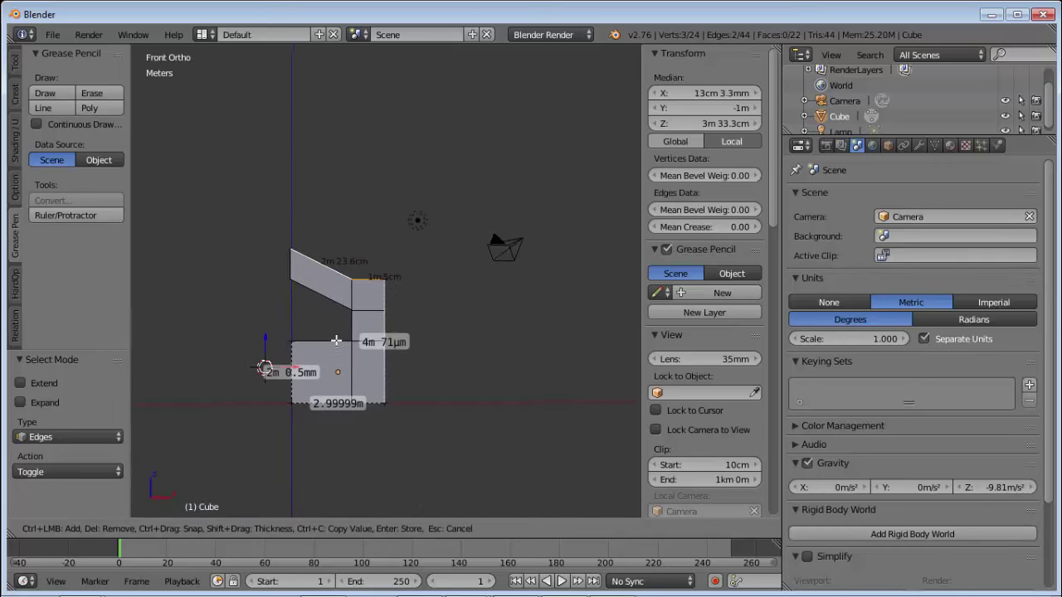
Step: Exit the ruler to clear the three measurements, then restart Ruler/Protractor and zoom in
shift+middle_drag(335, 347, 394, 322)
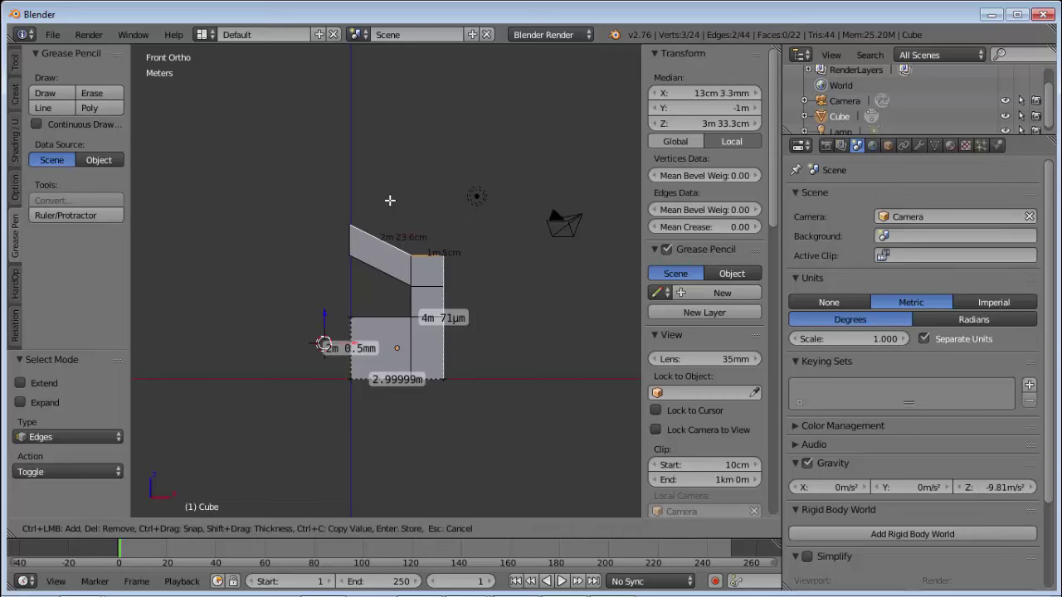
key(Tab)
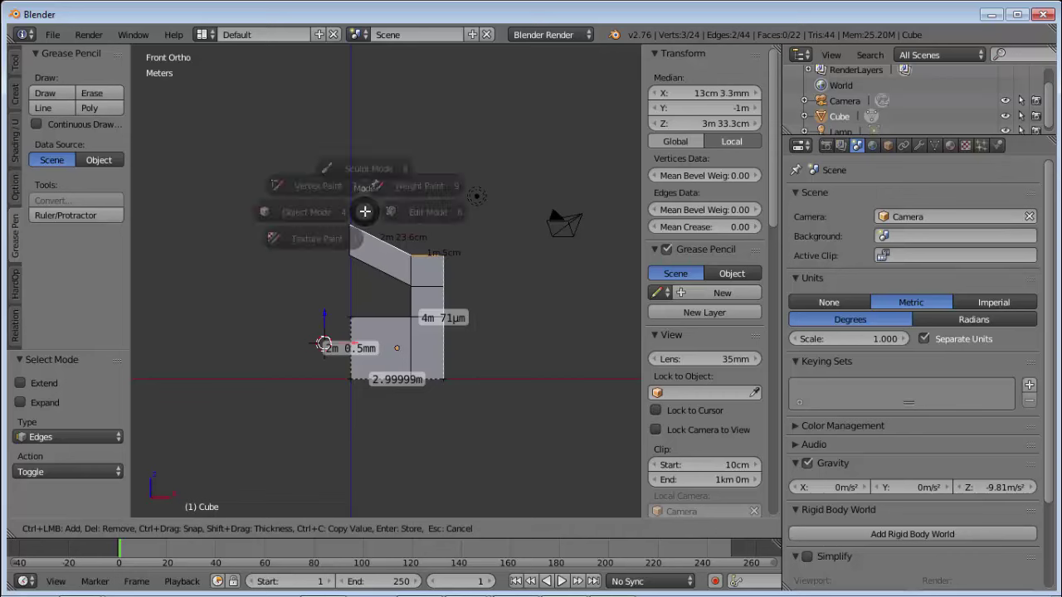
key(Escape)
key(Escape)
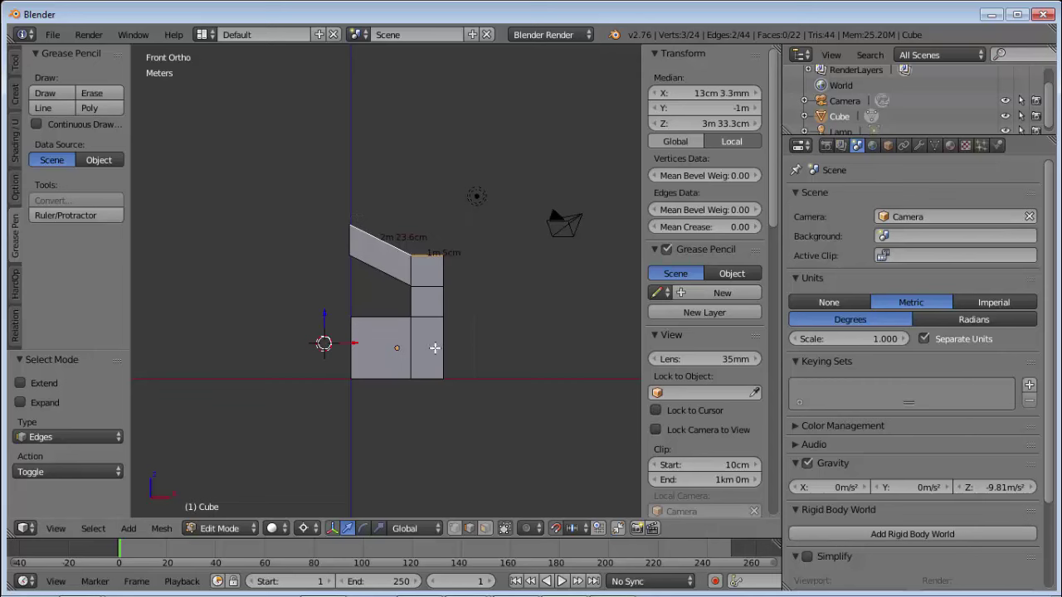
click(79, 216)
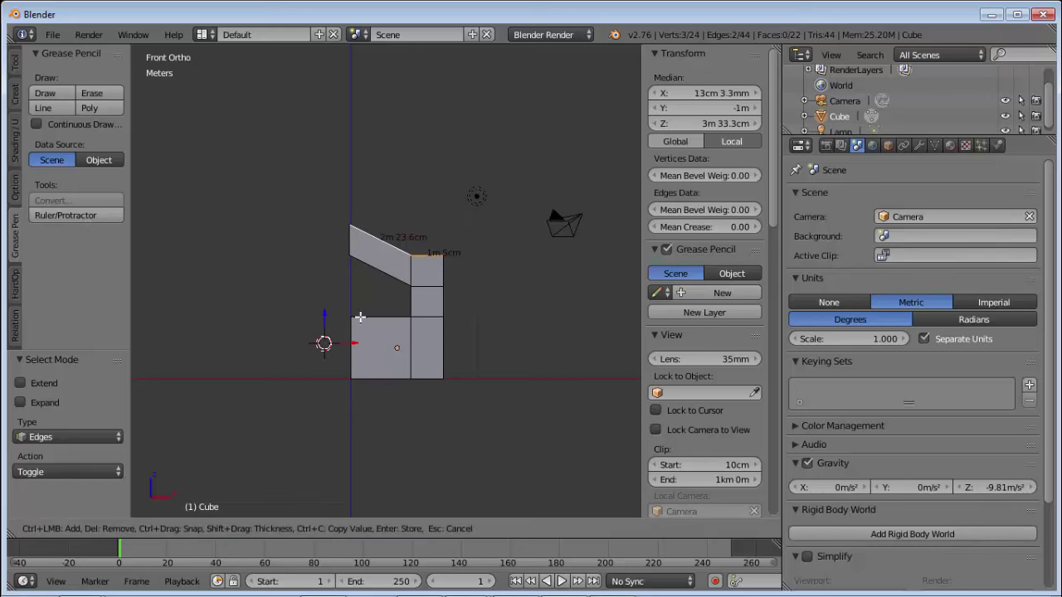
scroll(356, 318, up, 1)
scroll(364, 332, up, 2)
scroll(379, 356, up, 2)
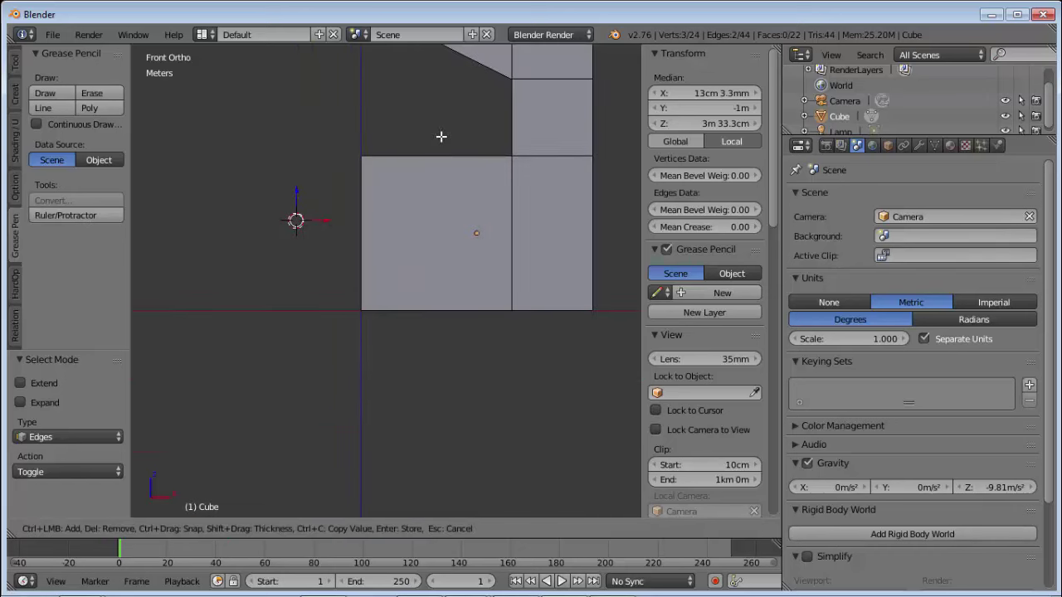
Step: In Front Ortho, draw rulers (2m 24cm, 1m 2cm, 1m 95cm, 1.999876m) and store them as a Ruler layer
mouse_move(434, 139)
middle_down()
mouse_move(427, 237)
mouse_move(466, 128)
mouse_move(442, 273)
middle_up()
key(KP_1)
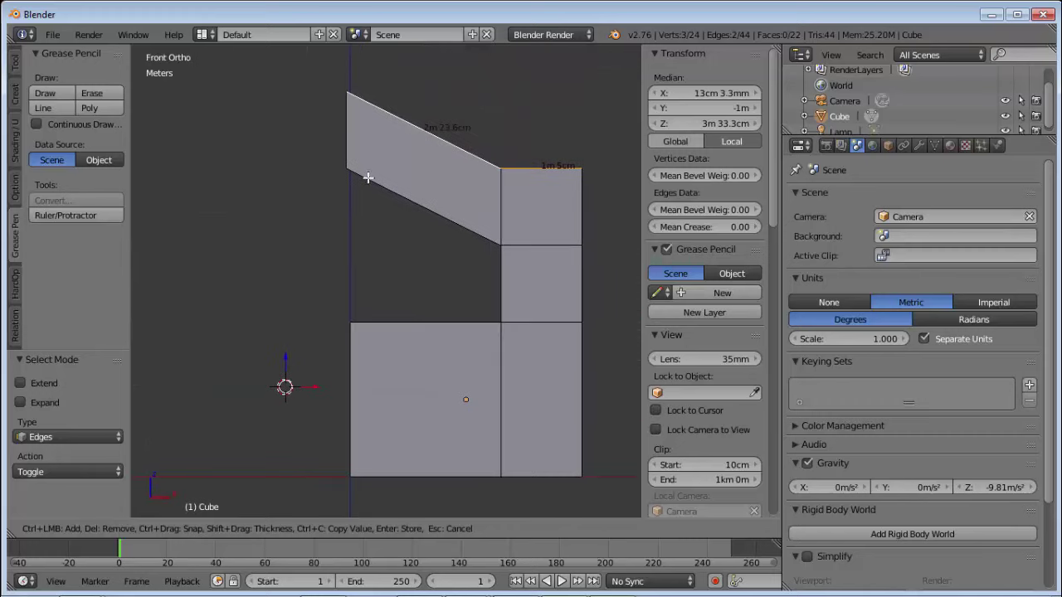
mouse_move(345, 168)
mouse_down()
mouse_move(500, 244)
mouse_move(500, 323)
mouse_move(350, 323)
mouse_up()
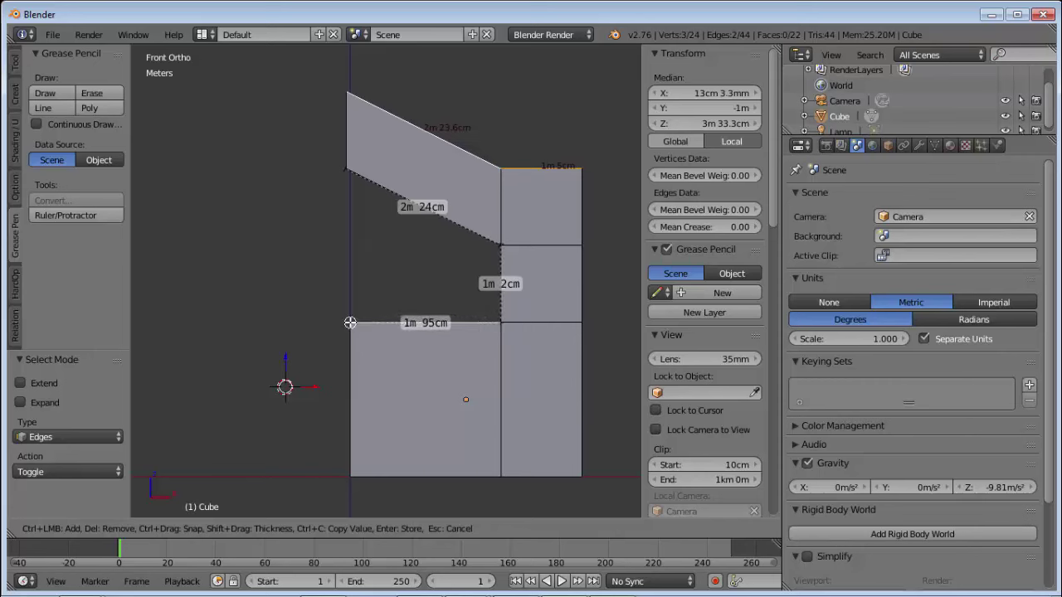
ctrl+drag(351, 323, 350, 477)
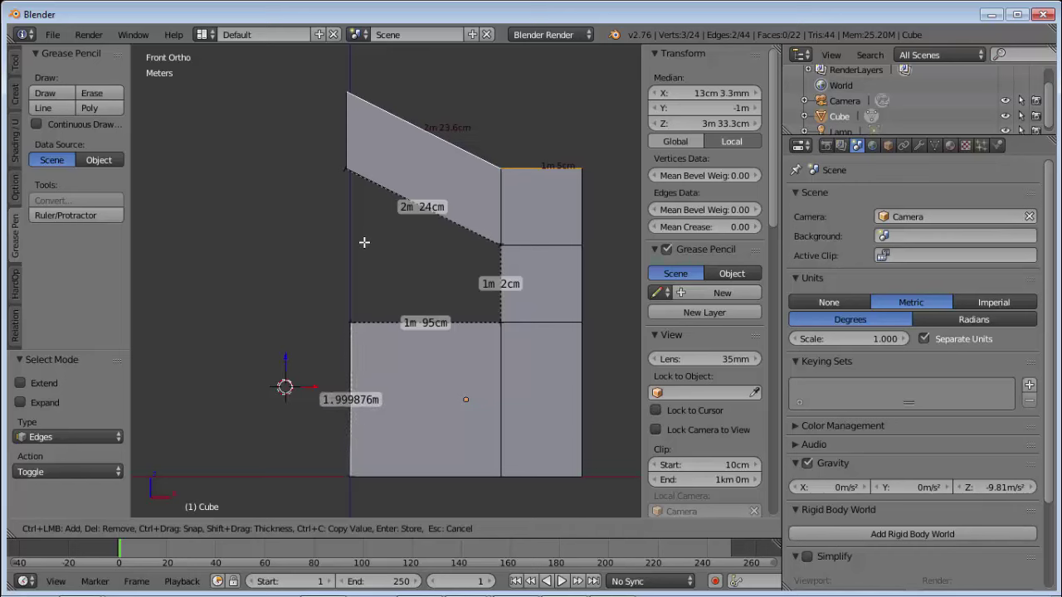
key(Return)
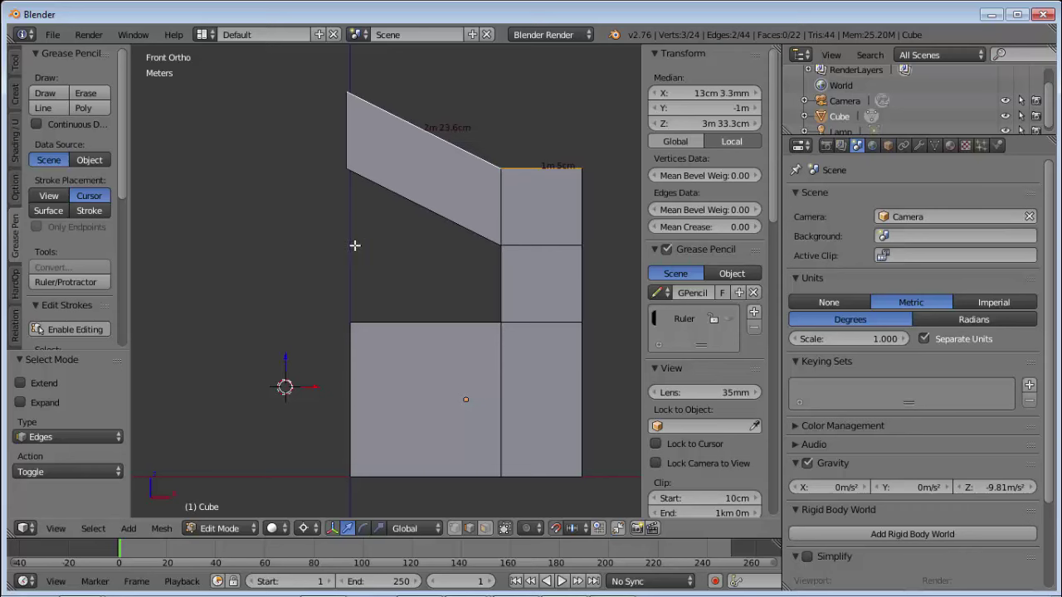
Step: Reopen Ruler/Protractor to display the stored measurements and select all mesh faces
click(63, 281)
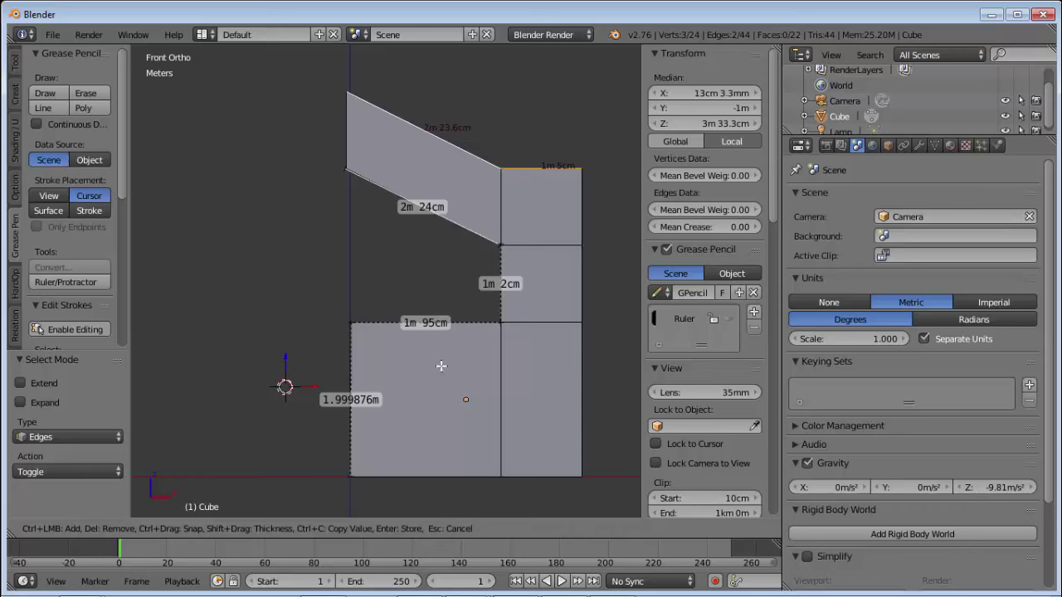
scroll(445, 285, down, 1)
scroll(445, 285, down, 1)
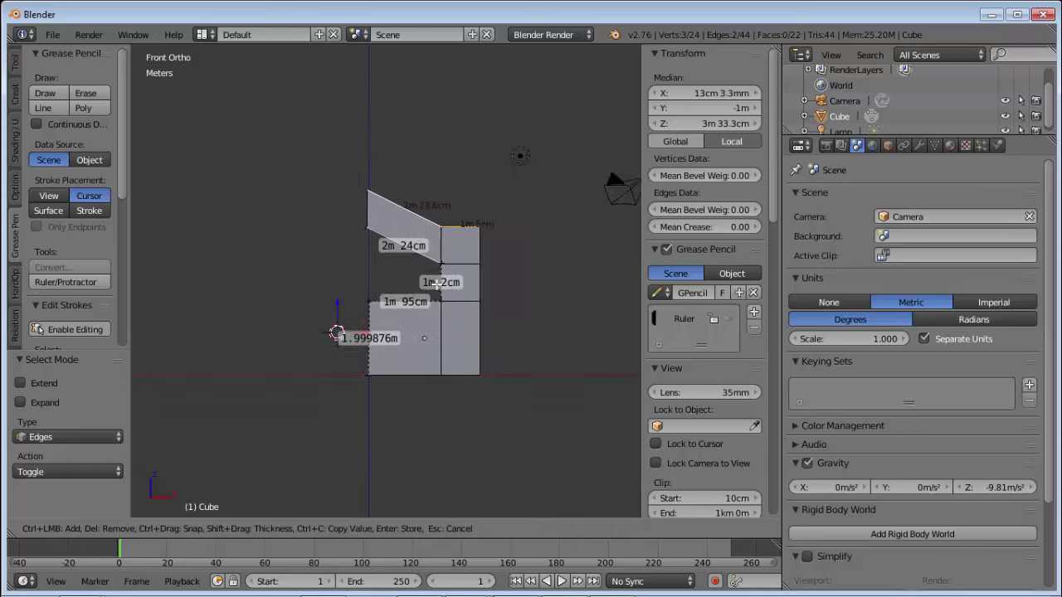
scroll(440, 285, up, 1)
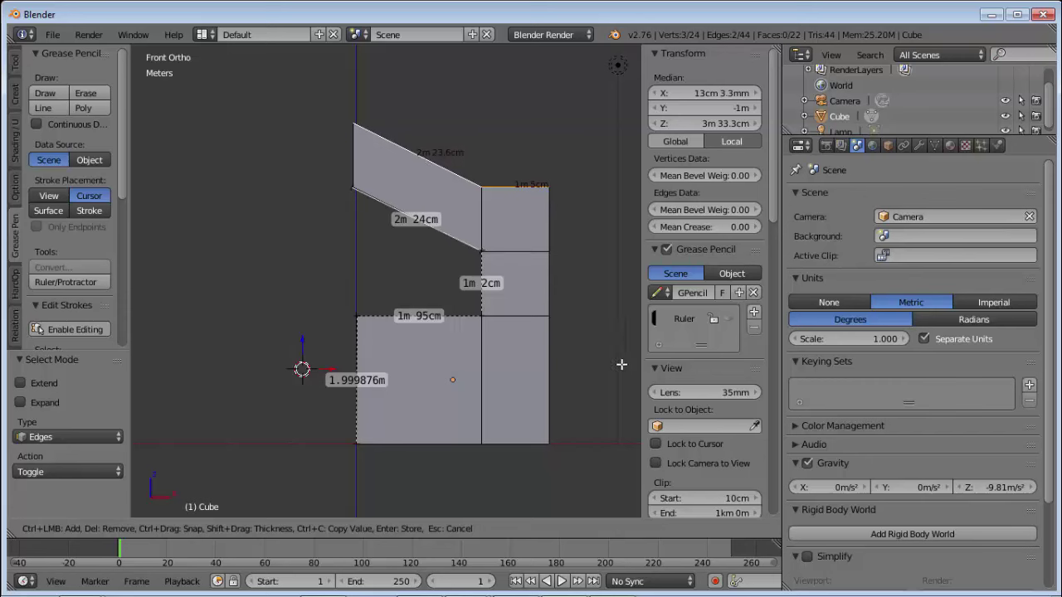
key(a)
key(a)
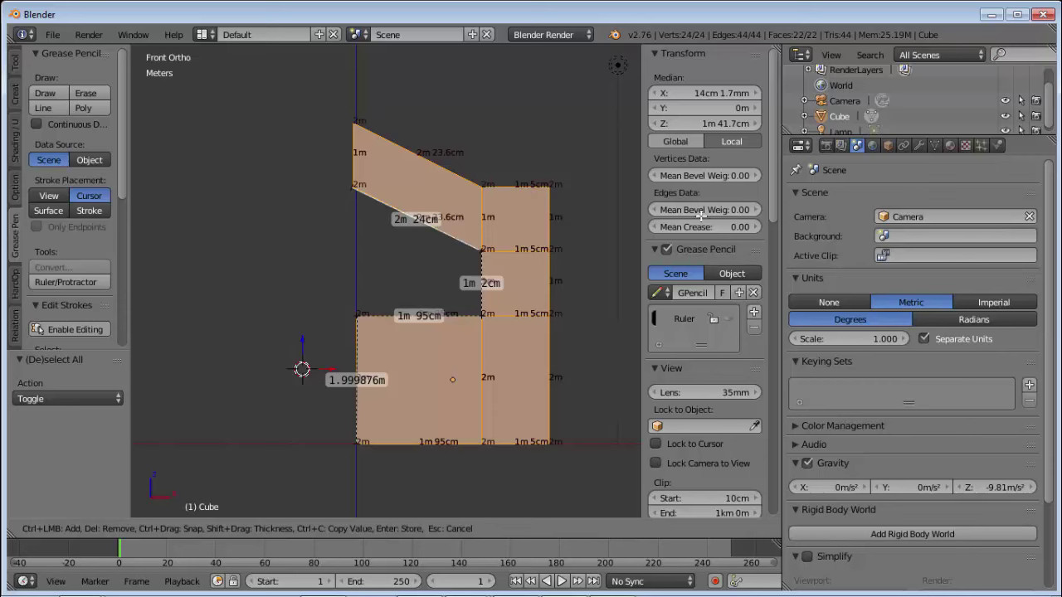
Step: Turn Edge Info Length on, leave the ruler with Esc, then switch Length off
scroll(702, 185, down, 5)
scroll(697, 195, down, 5)
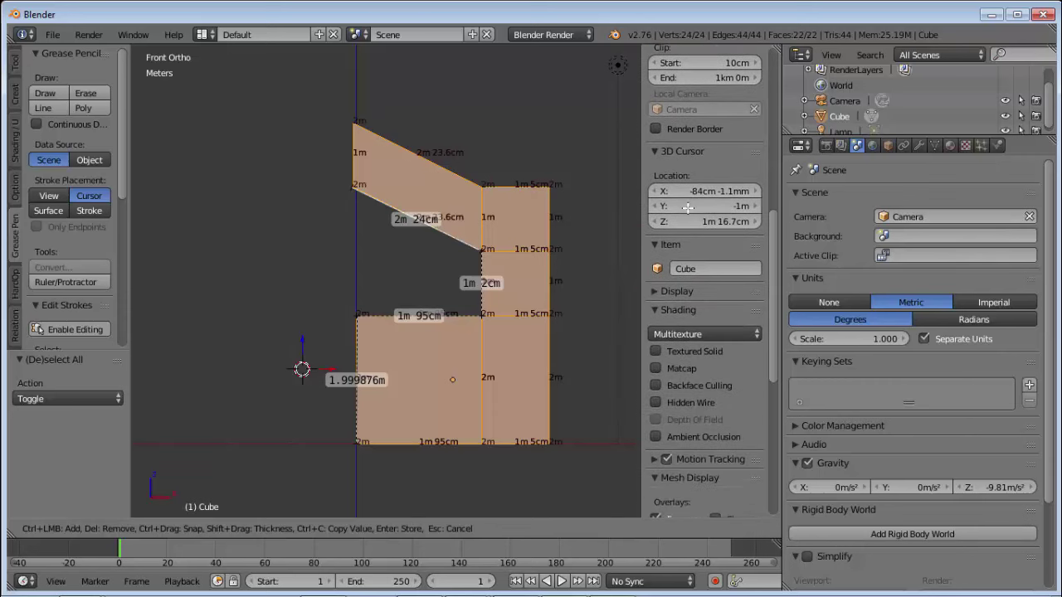
scroll(687, 213, down, 2)
scroll(687, 212, down, 4)
scroll(689, 436, down, 5)
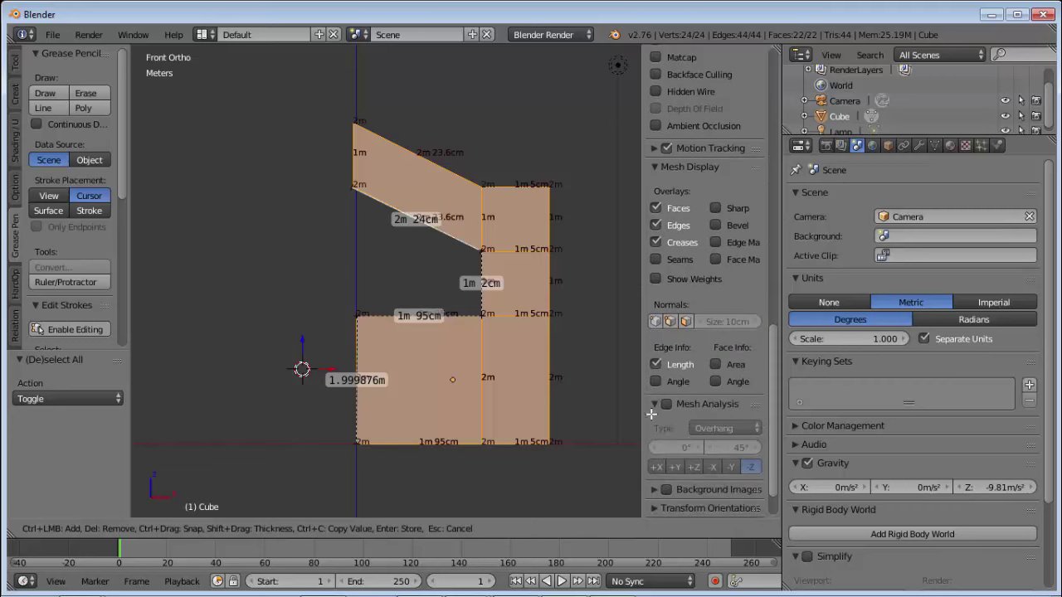
click(657, 363)
key(Escape)
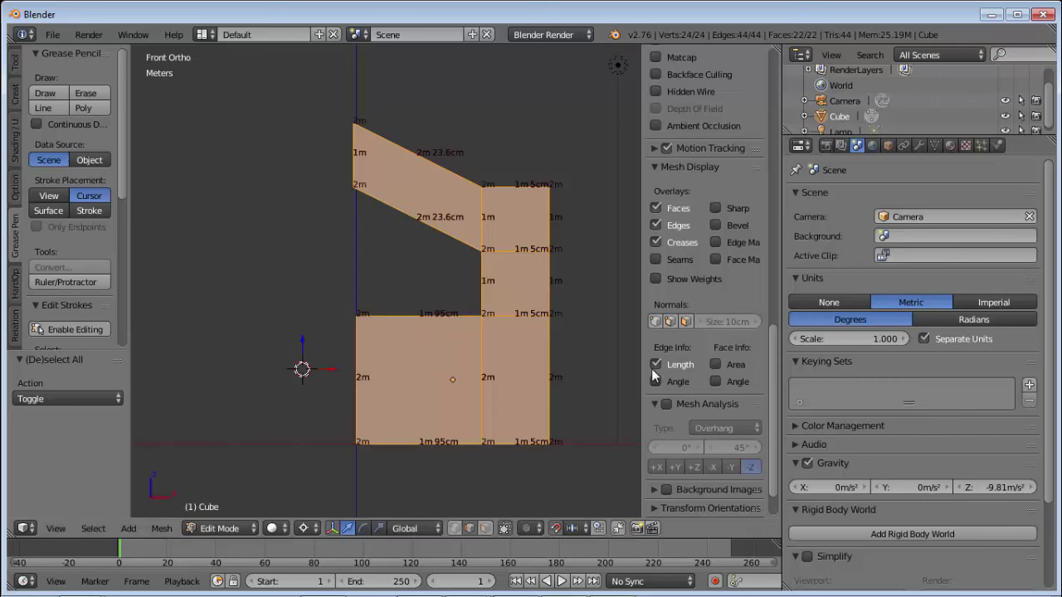
click(655, 365)
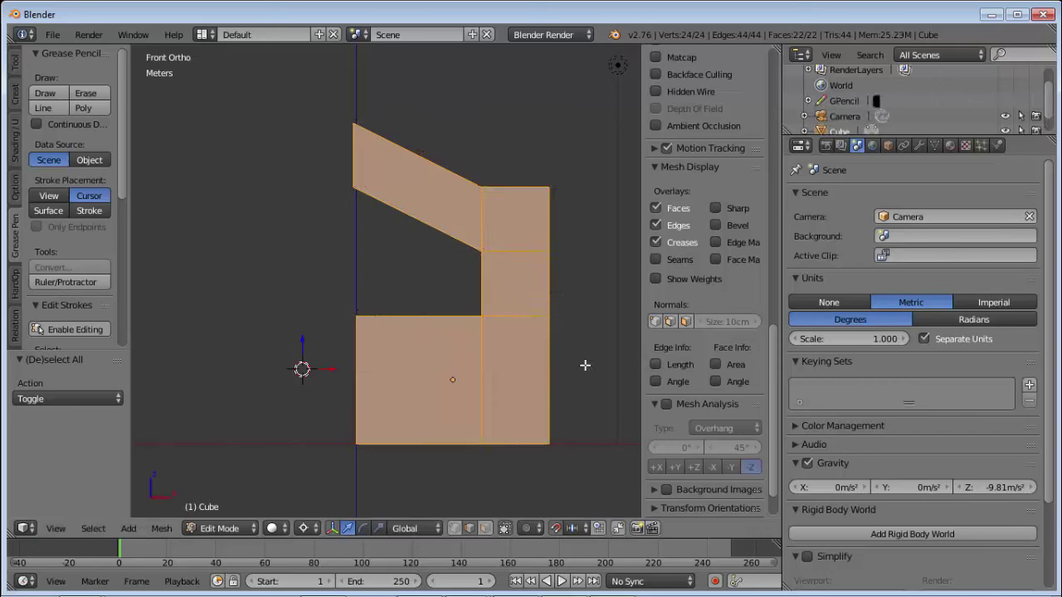
Step: Measure the slanted arm's corner angles with the protractor (103.86° and 65.44°), then hide the rulers
click(92, 284)
scroll(451, 287, up, 3)
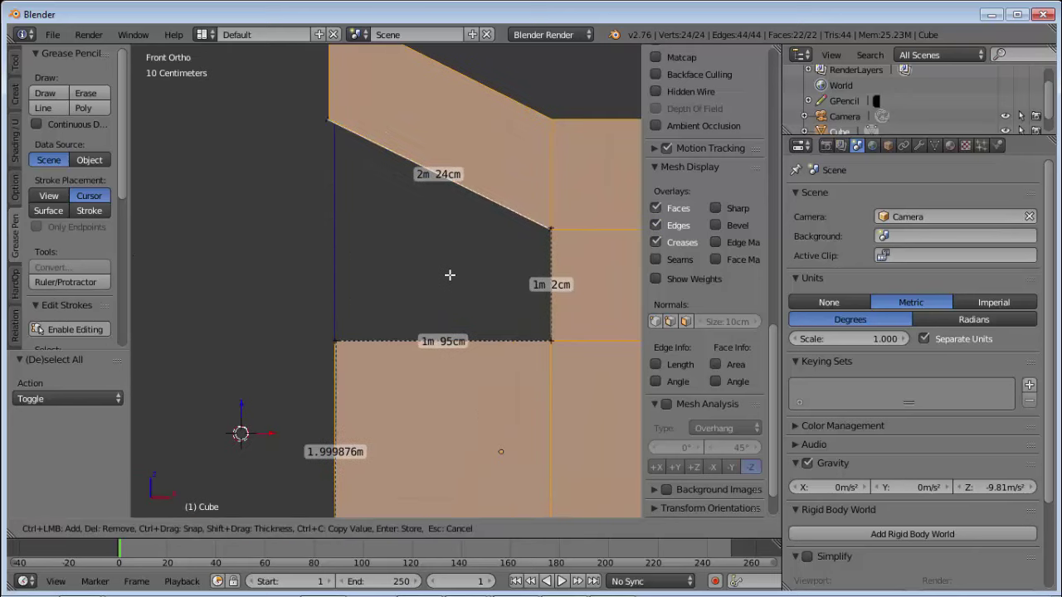
scroll(440, 269, down, 3)
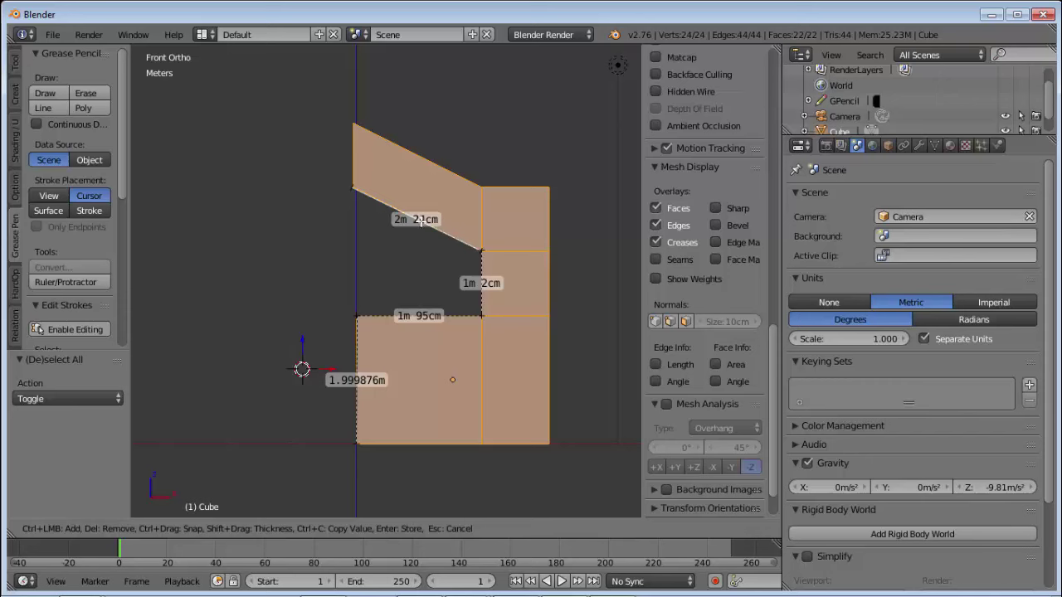
mouse_move(422, 220)
mouse_down()
mouse_move(434, 219)
mouse_move(421, 221)
mouse_move(423, 210)
mouse_move(419, 219)
mouse_move(431, 204)
mouse_move(427, 181)
mouse_move(453, 171)
mouse_move(477, 178)
mouse_move(481, 221)
mouse_up()
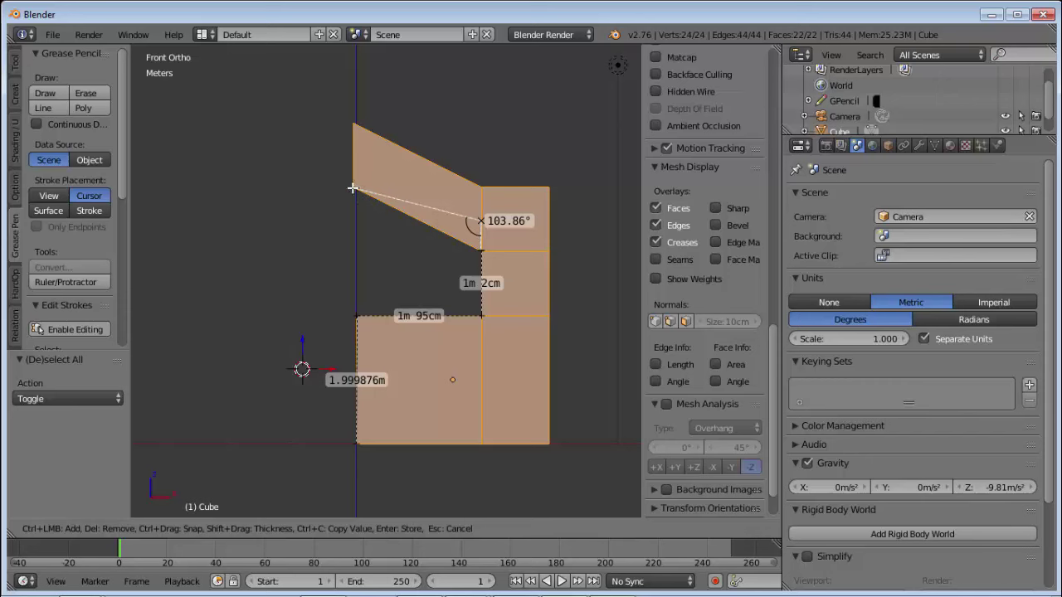
drag(352, 188, 480, 187)
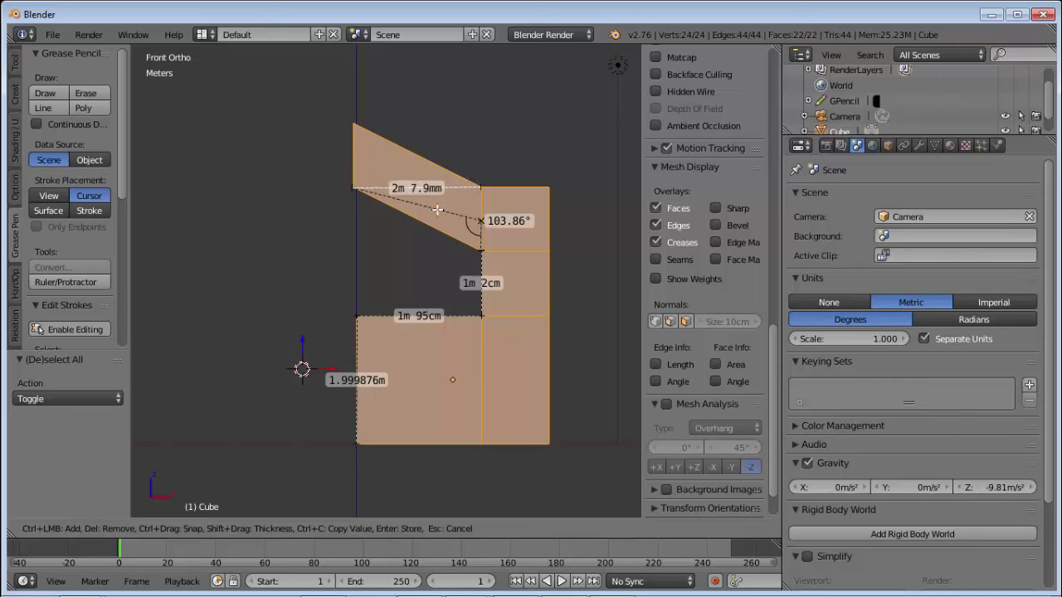
mouse_move(421, 188)
mouse_down()
mouse_move(355, 142)
mouse_move(354, 123)
mouse_up()
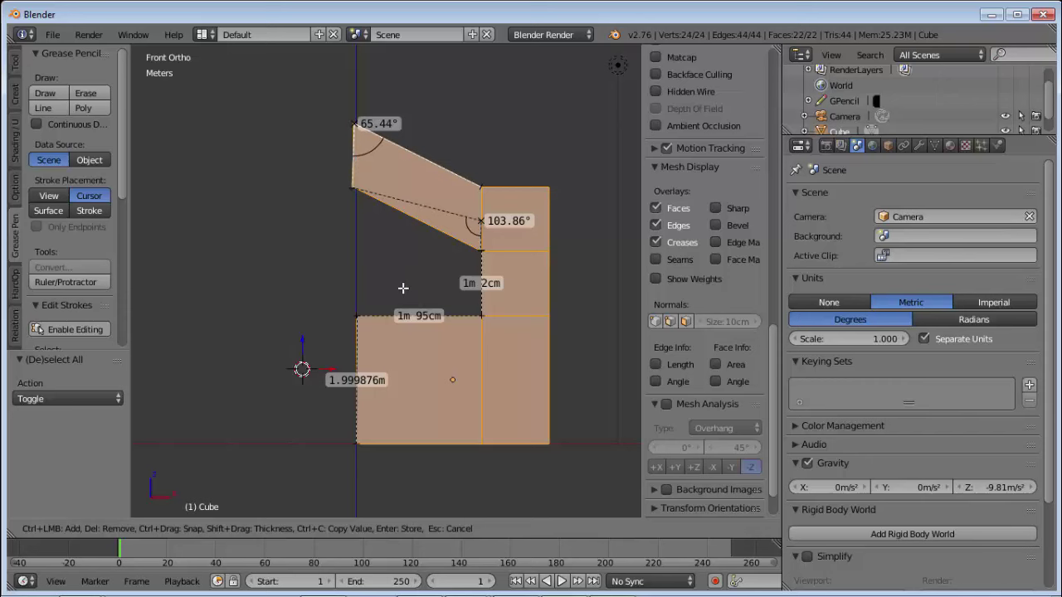
key(Escape)
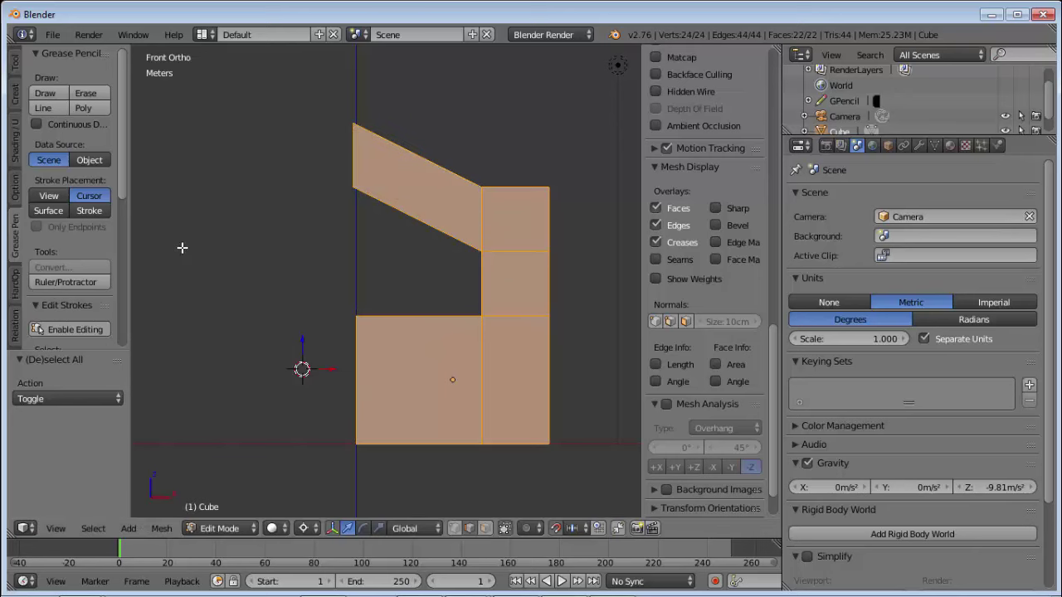
click(979, 323)
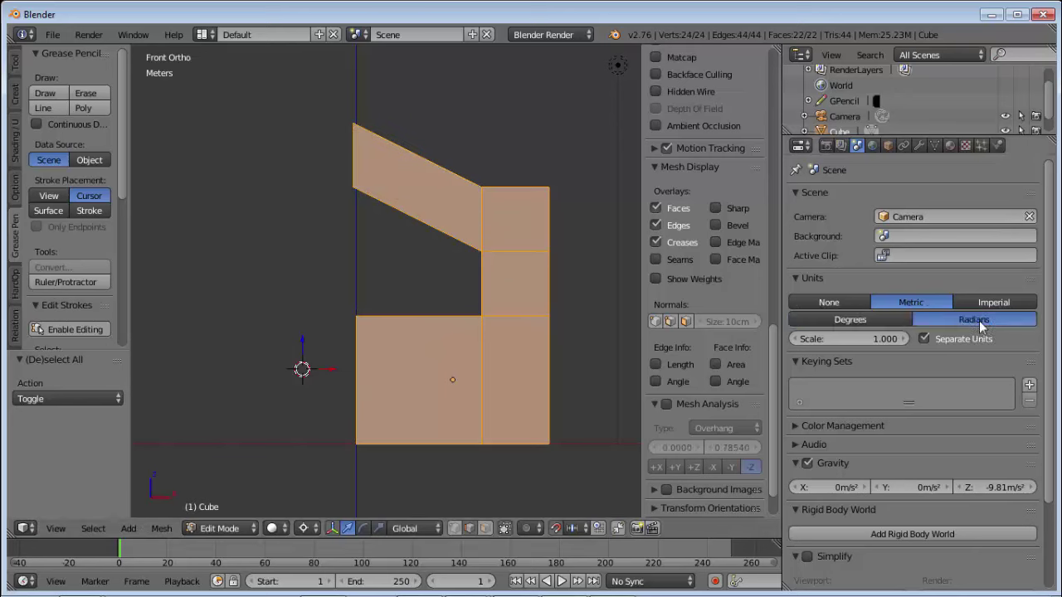
click(71, 281)
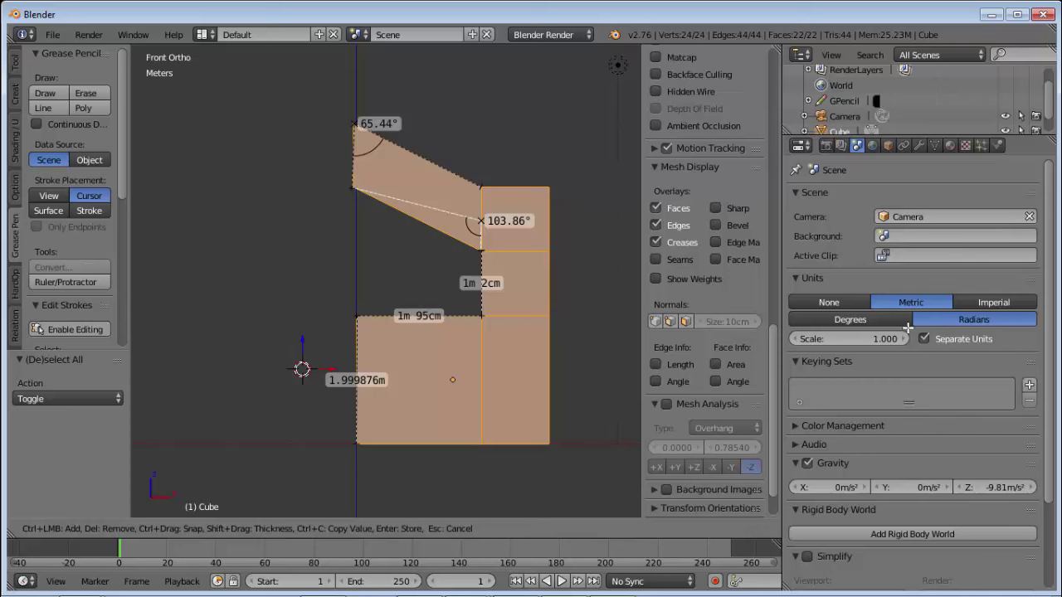
key(Escape)
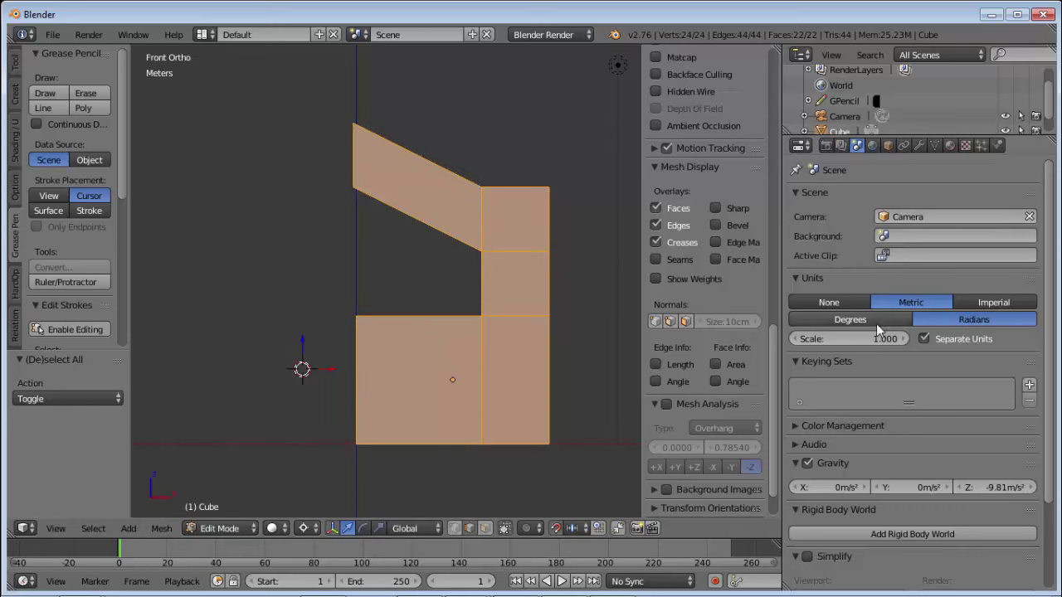
click(876, 323)
click(980, 303)
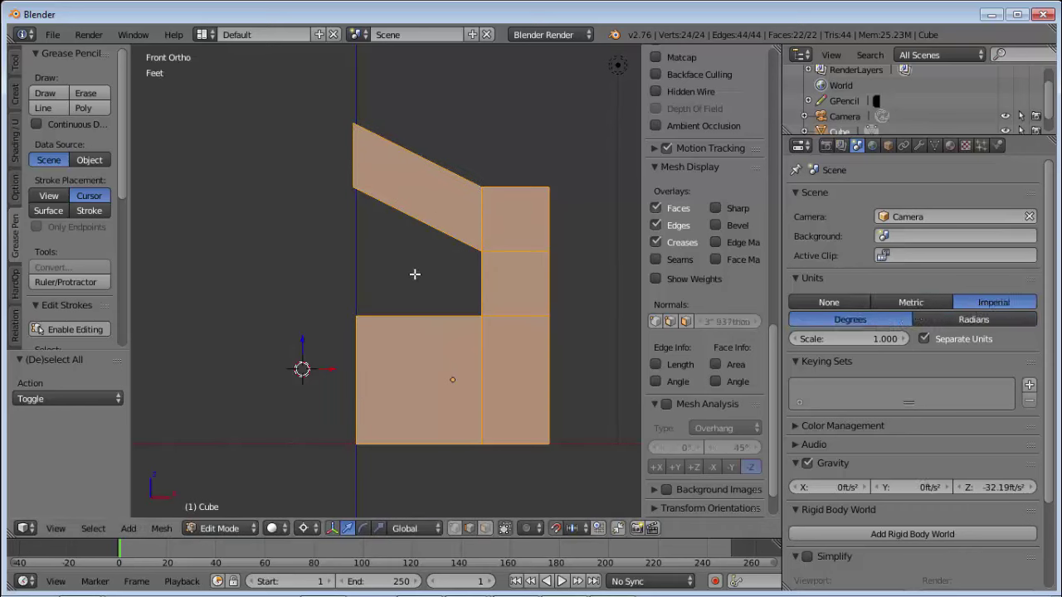
click(47, 282)
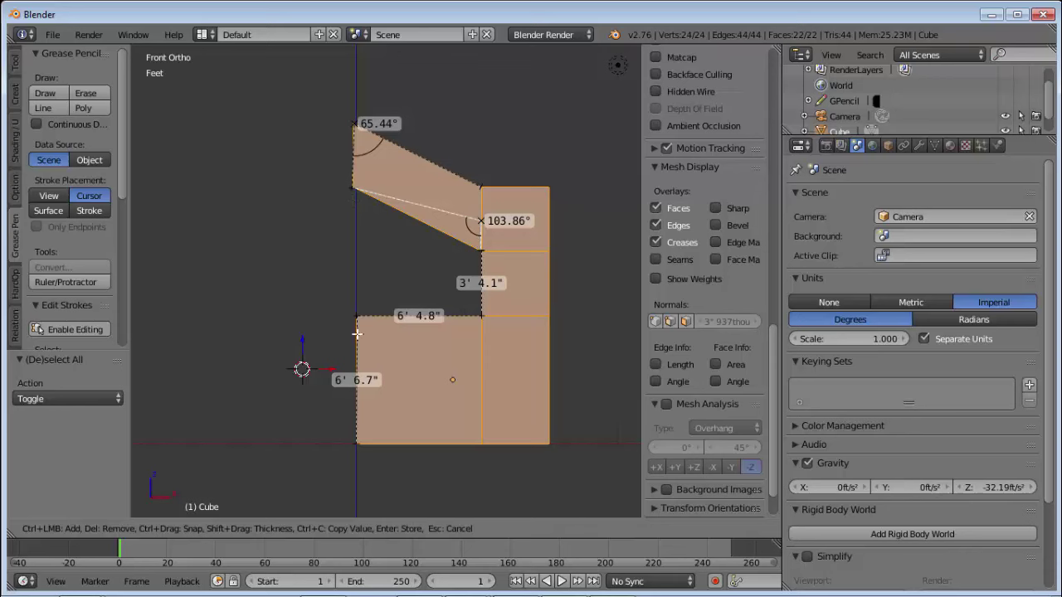
key(Escape)
click(902, 306)
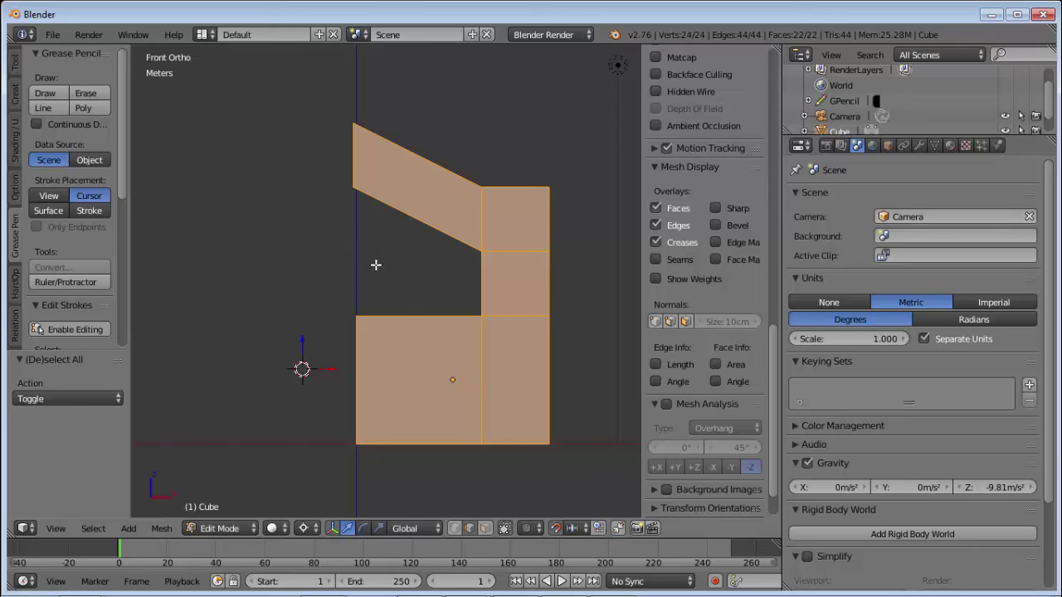
Step: Bring the stored ruler measurements back into view with the Ruler/Protractor tool
key(ctrl+Tab)
click(65, 282)
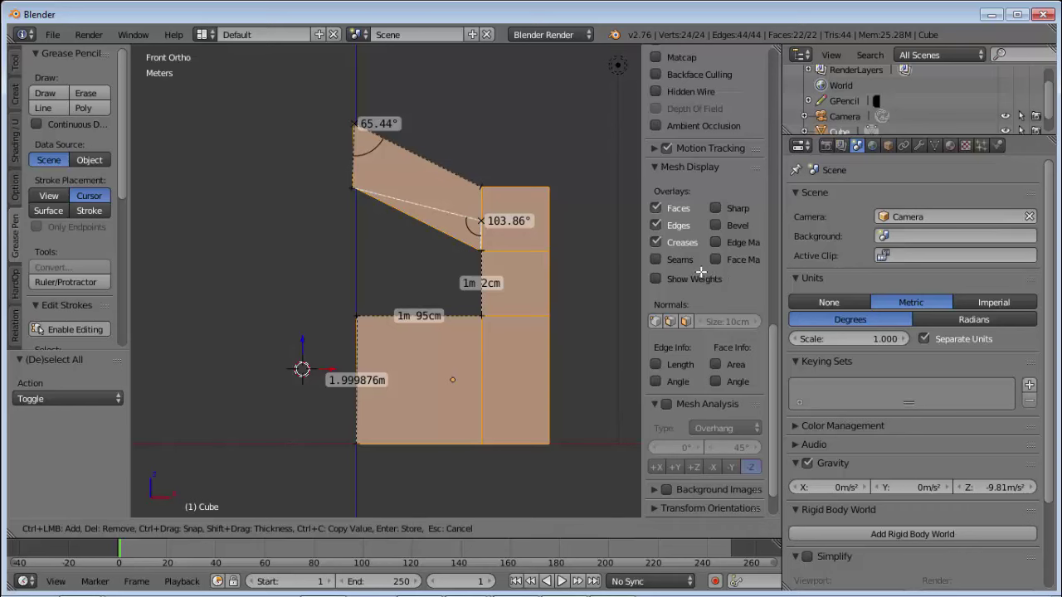
scroll(699, 280, down, 1)
scroll(699, 279, up, 5)
scroll(699, 279, up, 3)
scroll(701, 280, up, 8)
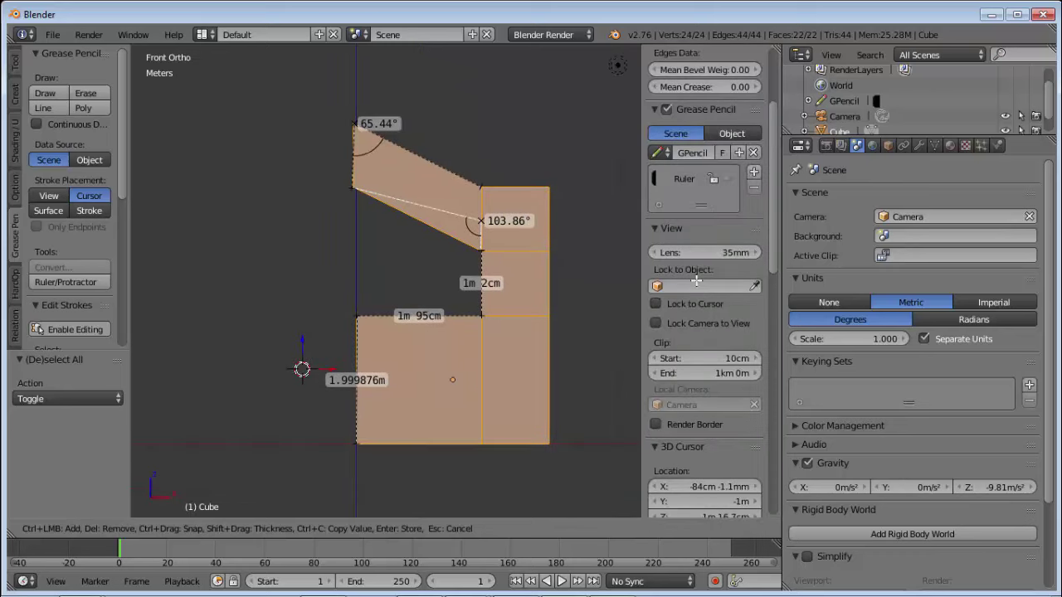
scroll(707, 218, up, 3)
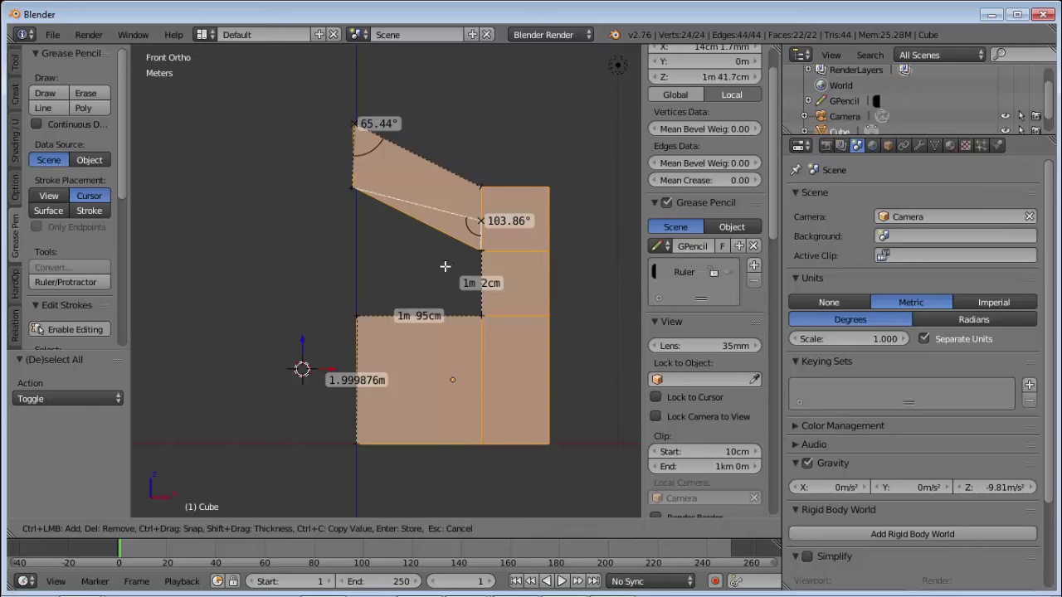
Step: Delete the GPencil data holding the rulers and minimize Blender
key(Escape)
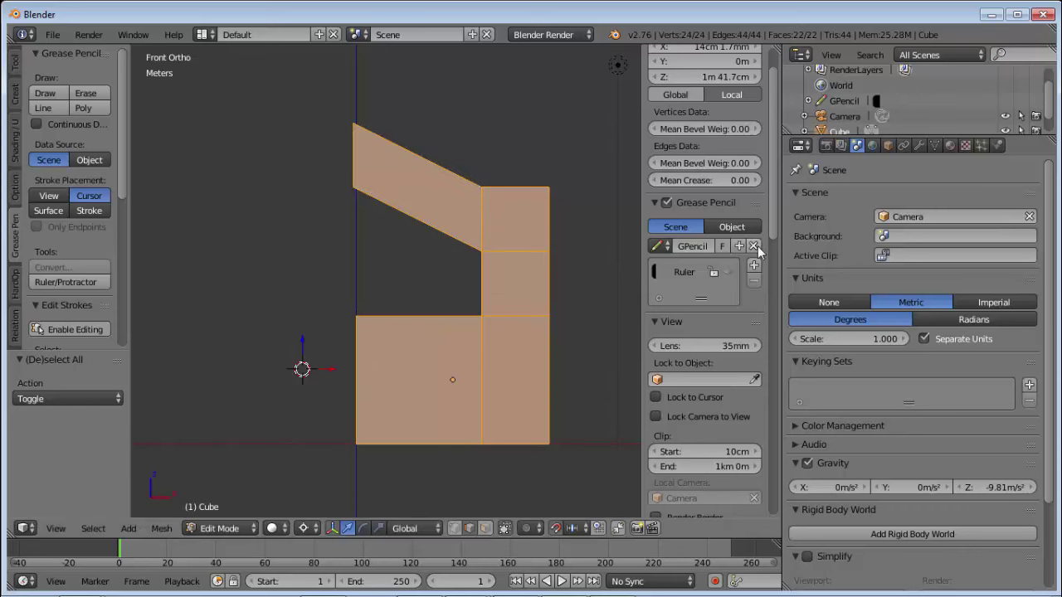
click(753, 244)
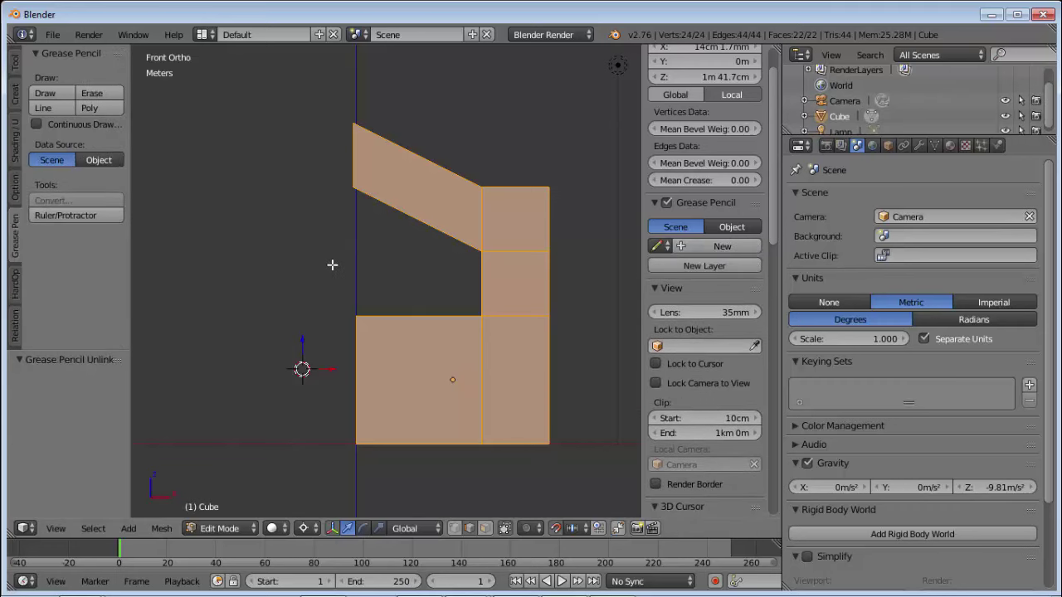
click(985, 17)
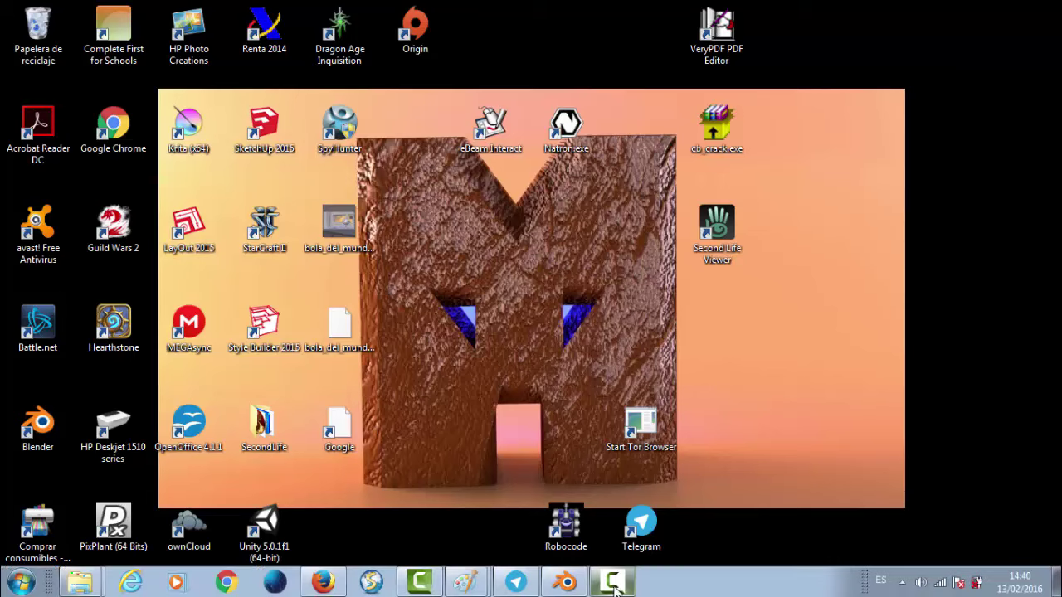
mouse_move(612, 582)
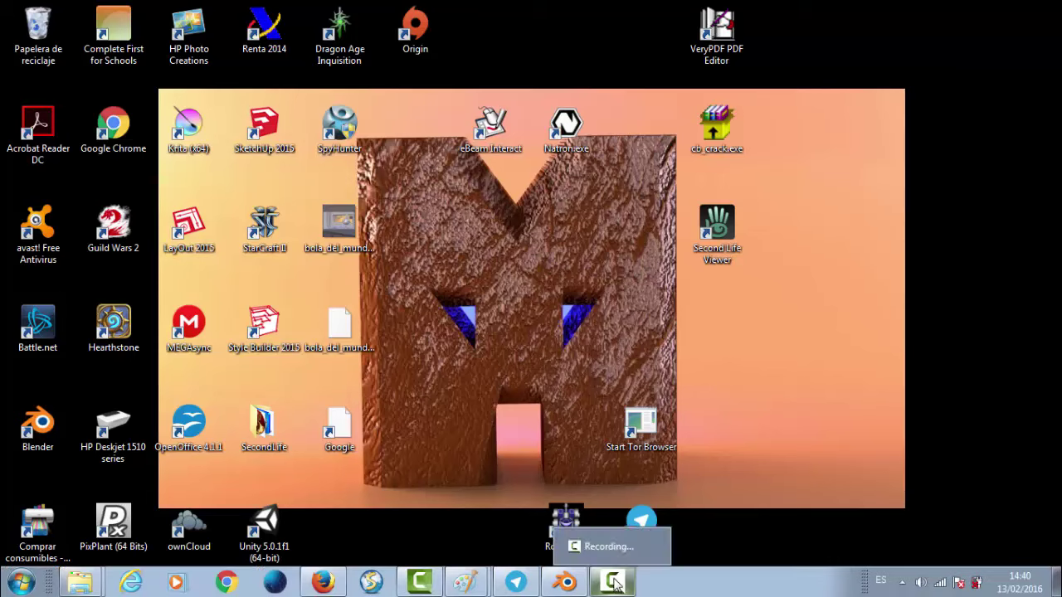
Step: Restore the Blender window and check with Ruler/Protractor that no rulers remain
click(566, 582)
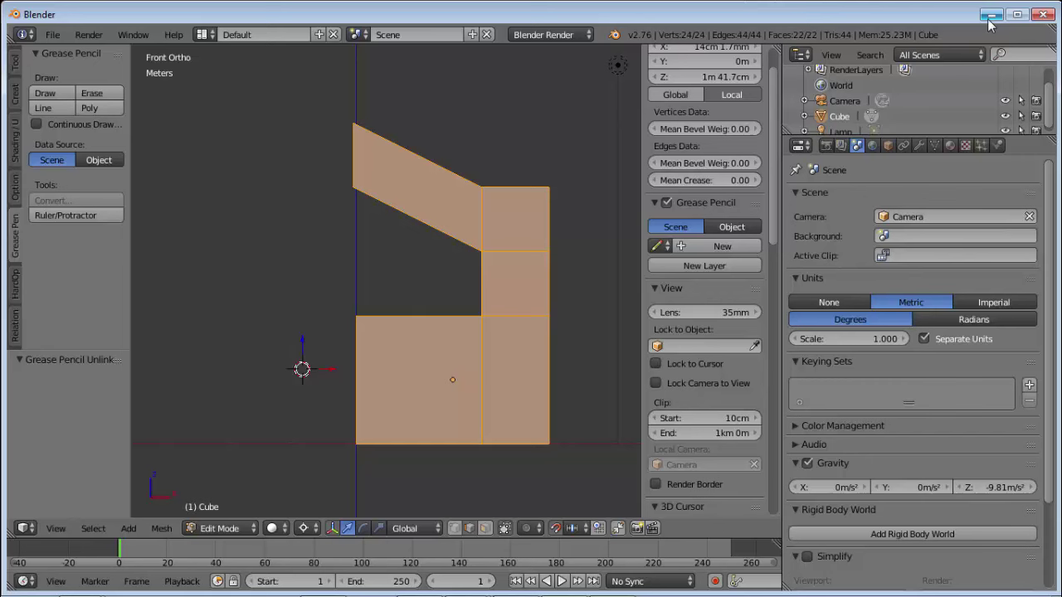
click(73, 214)
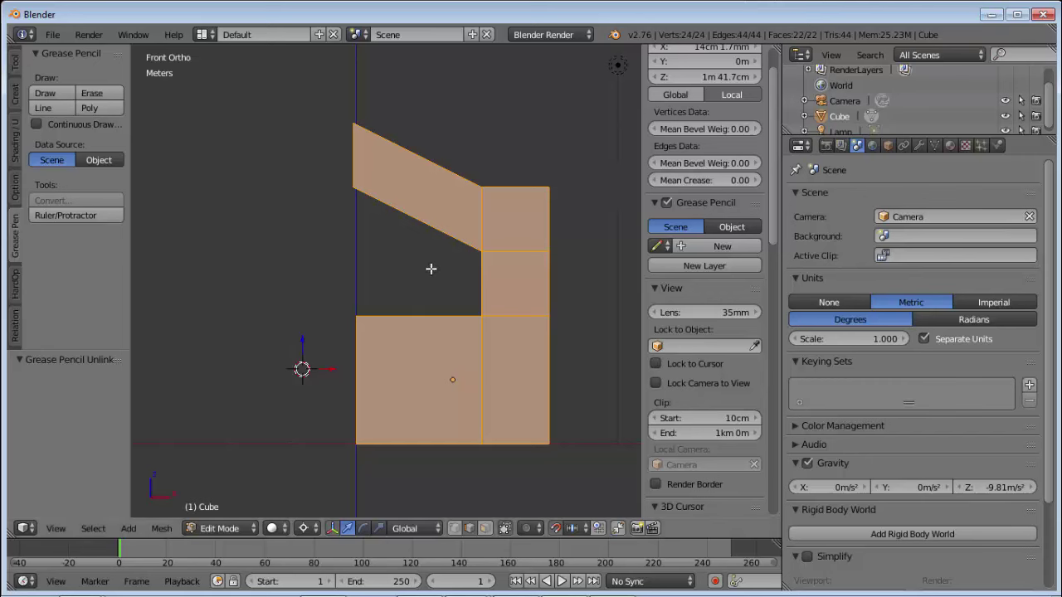